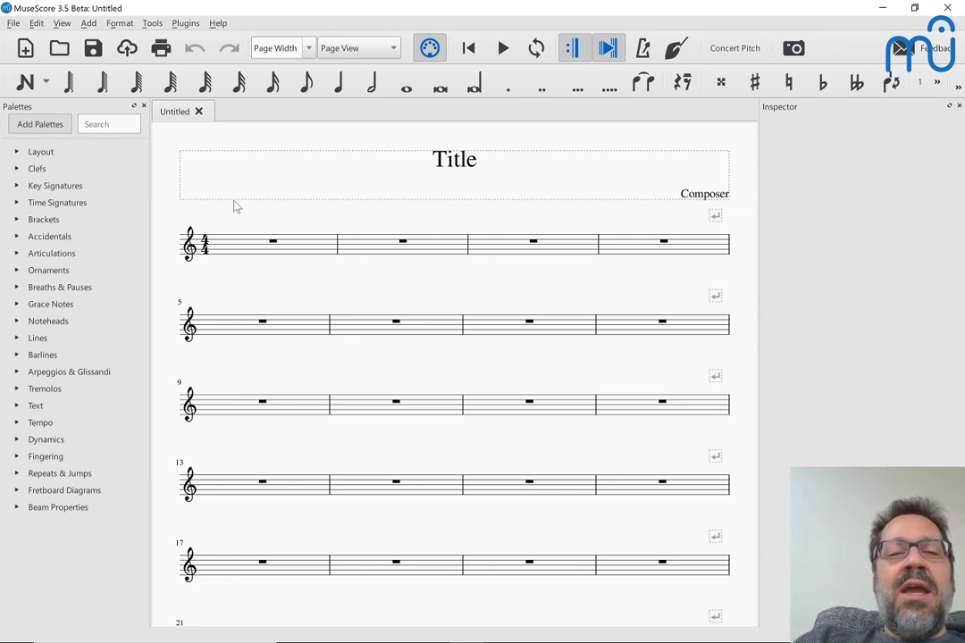
Set the score's zoom to 100%, and hide and reshow the Inspector to compare the visible page area.
left_click(307, 50)
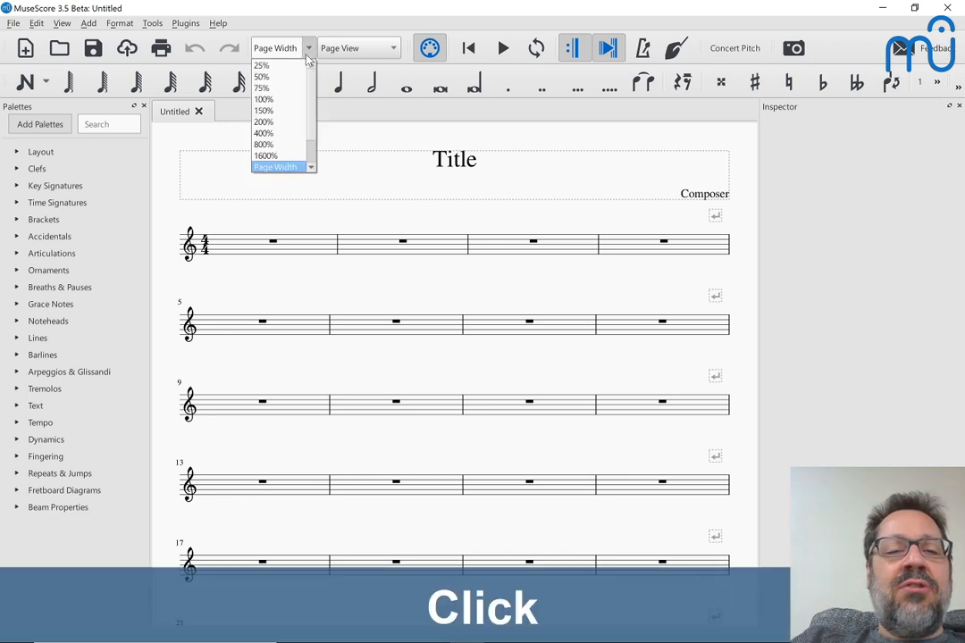
left_click(265, 100)
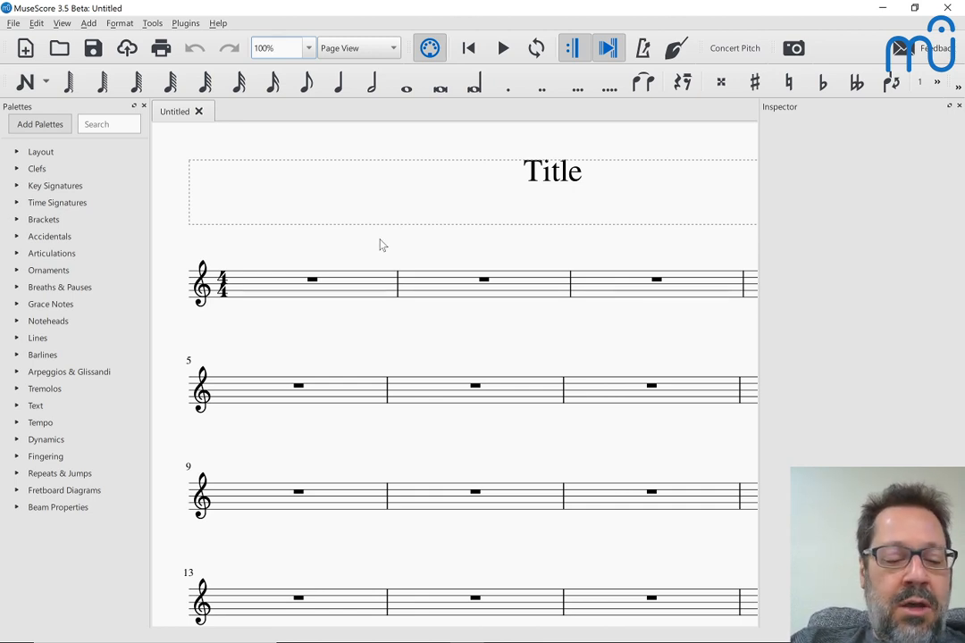
key("Print")
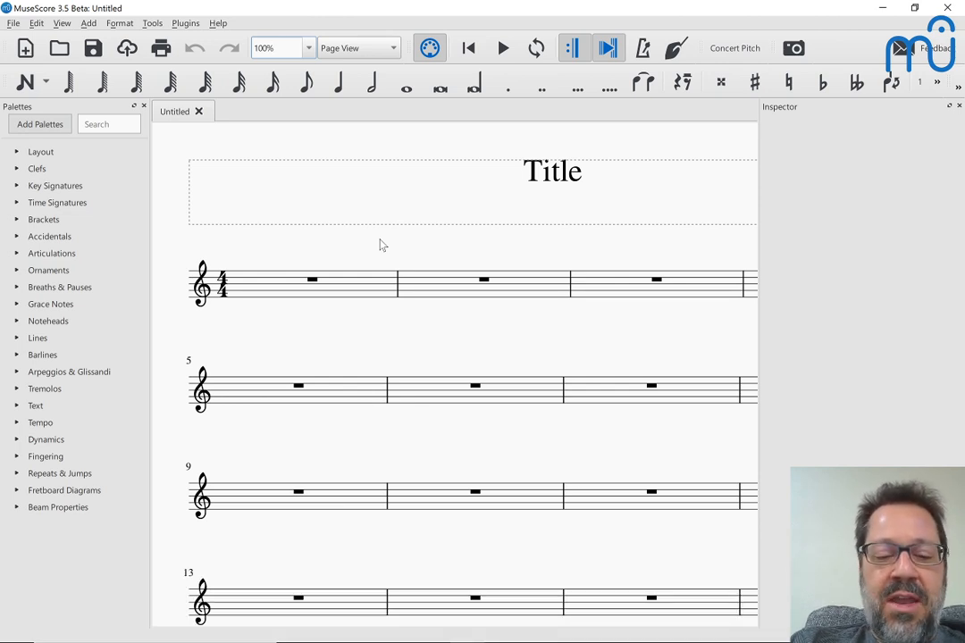
key("F8")
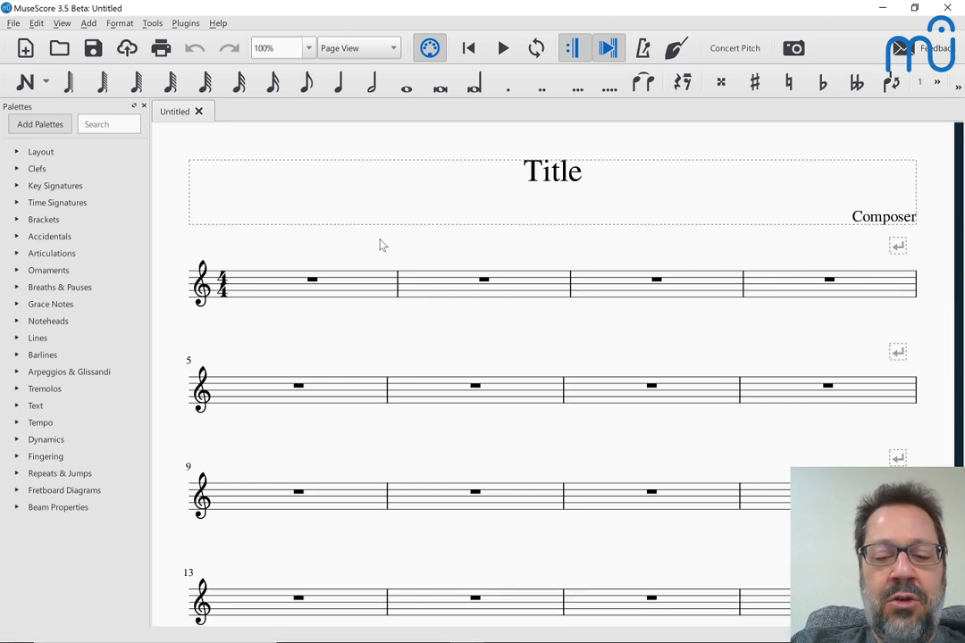
key("F8")
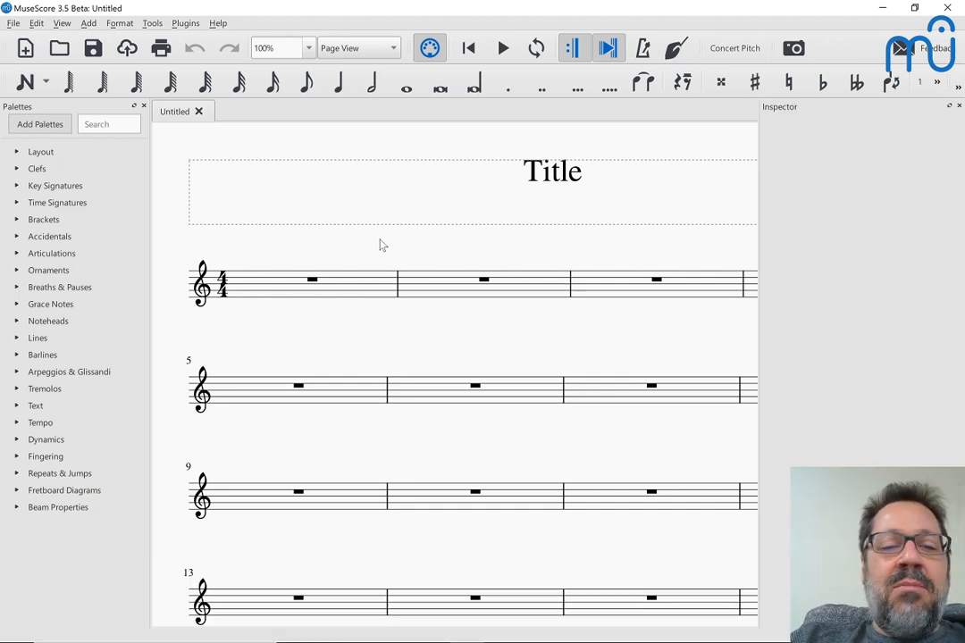
Set the score's zoom to Page Width and check the fit by shrinking and re-maximizing the program window.
left_click(309, 50)
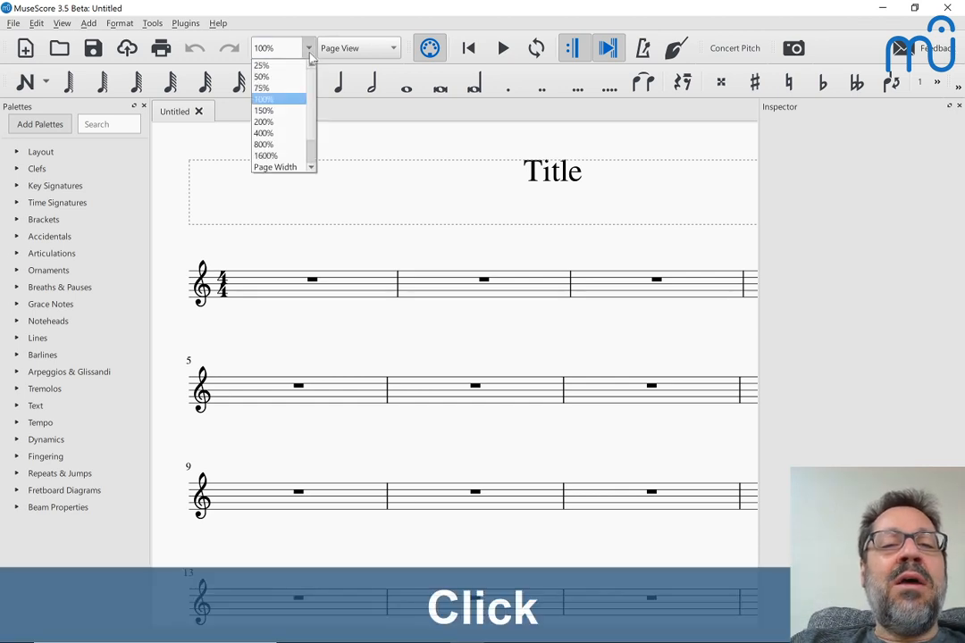
left_click(275, 167)
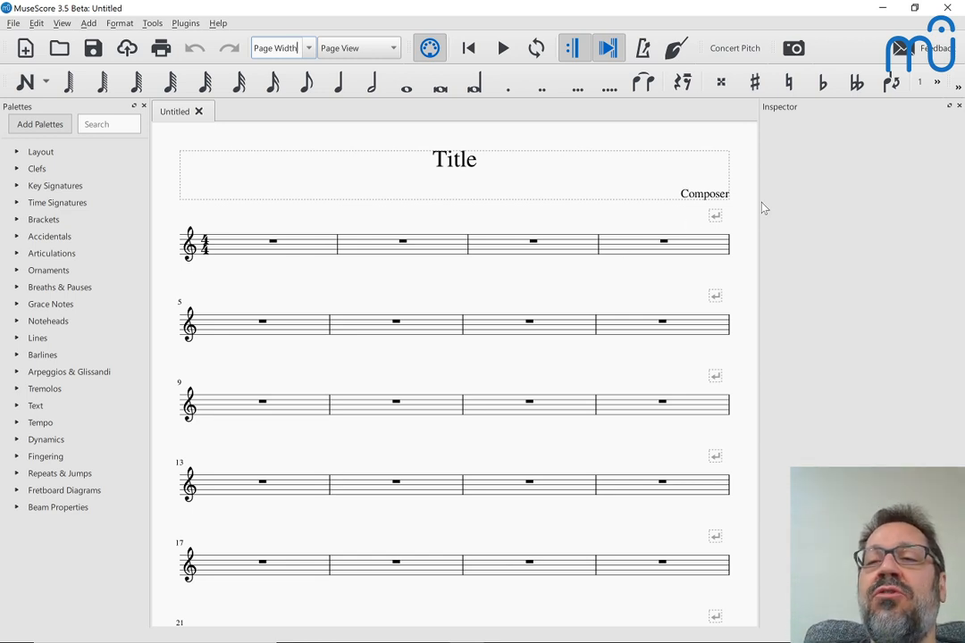
left_click(915, 8)
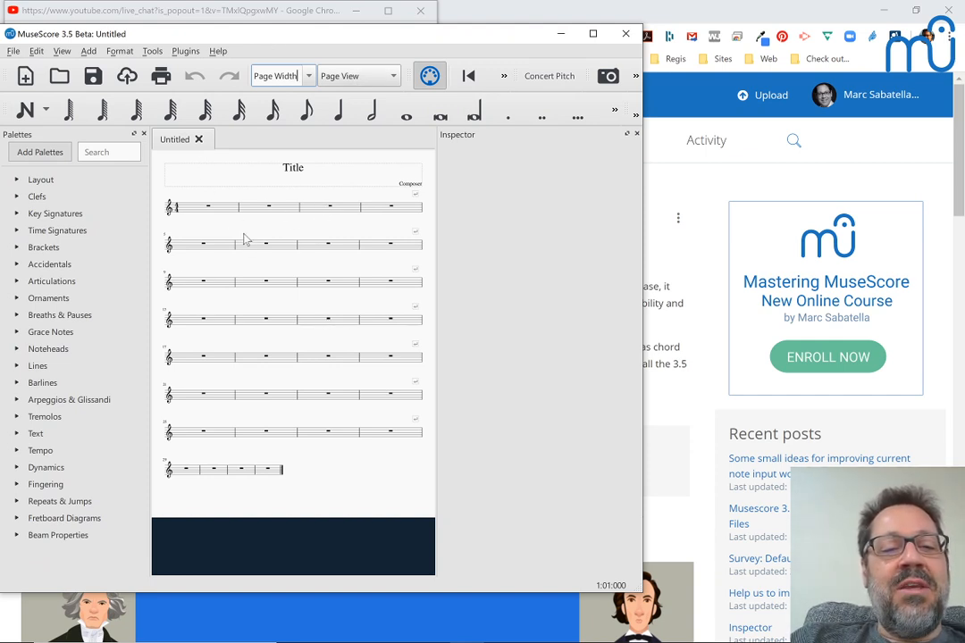
left_click(593, 36)
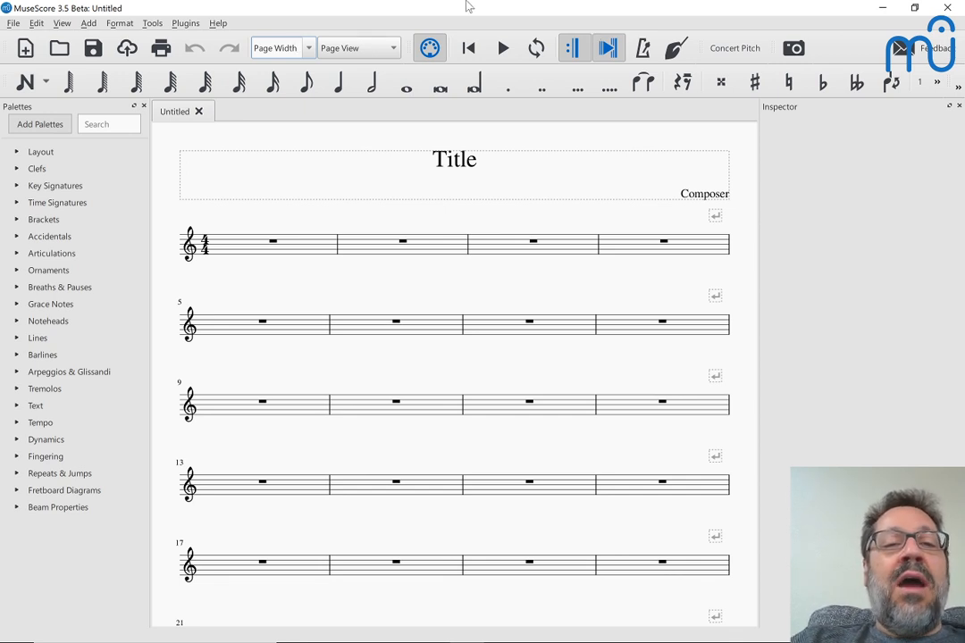
Try Percentage as the default zoom type in the Canvas preferences, review the other options, and close the preferences without saving.
left_click(34, 23)
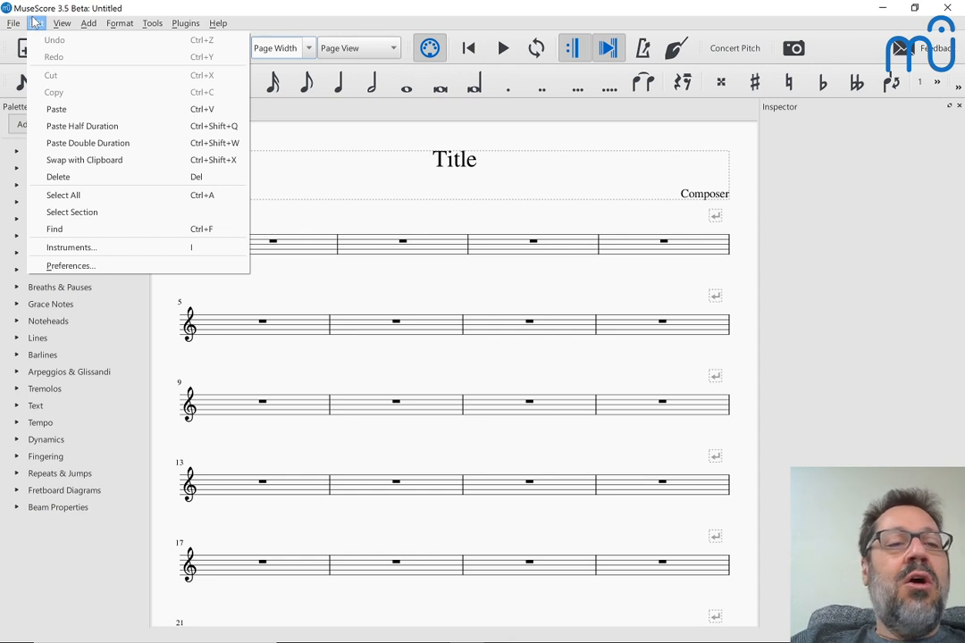
left_click(58, 266)
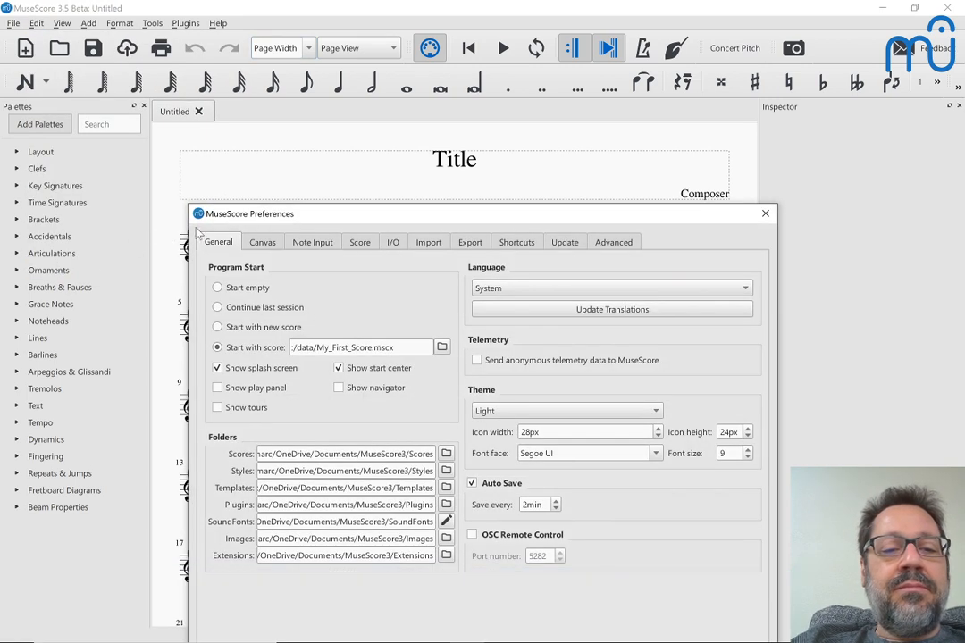
left_click(262, 243)
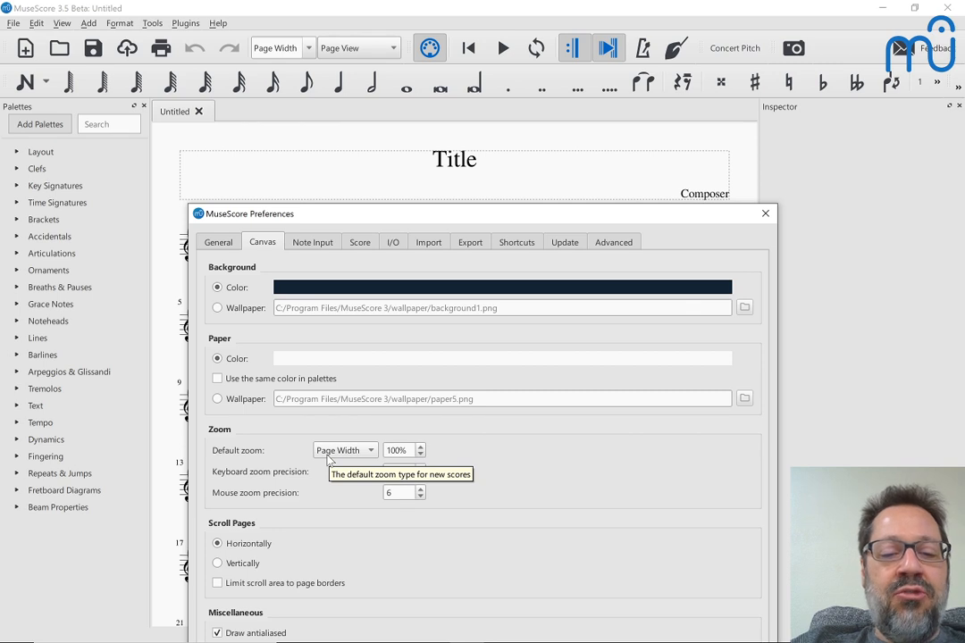
left_click(328, 452)
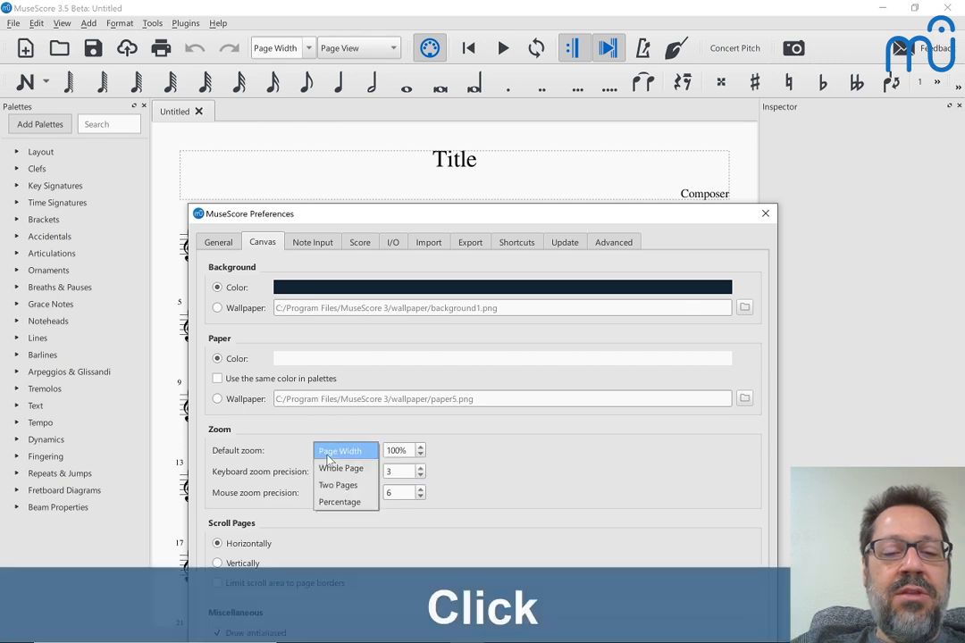
left_click(325, 503)
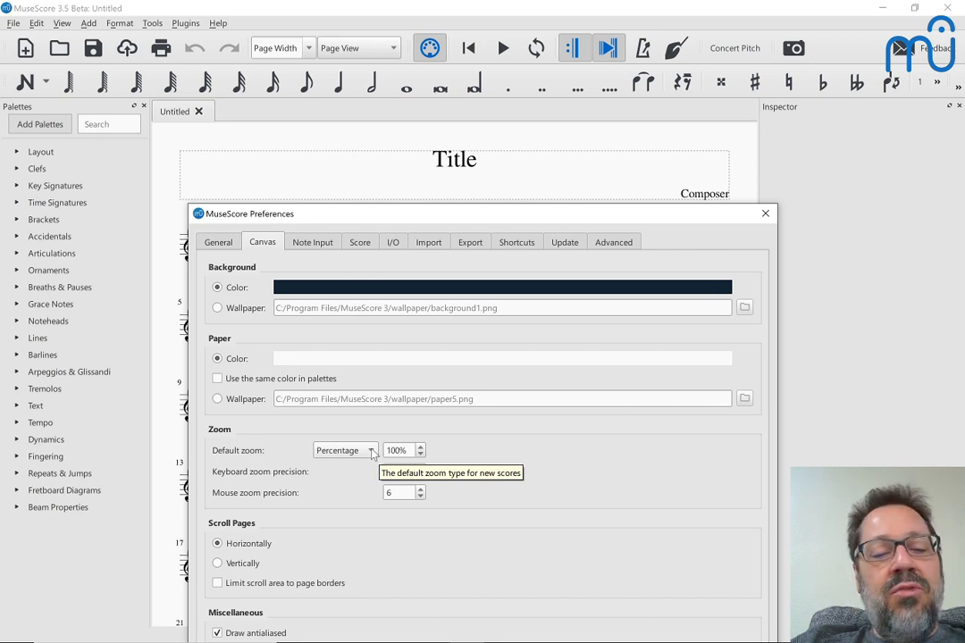
left_click(371, 452)
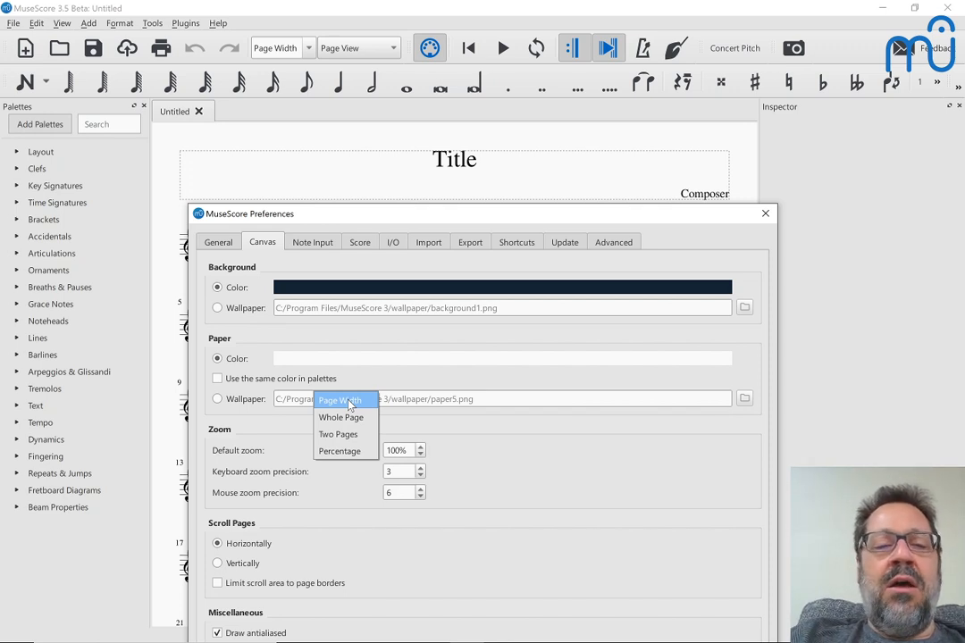
right_click(483, 218)
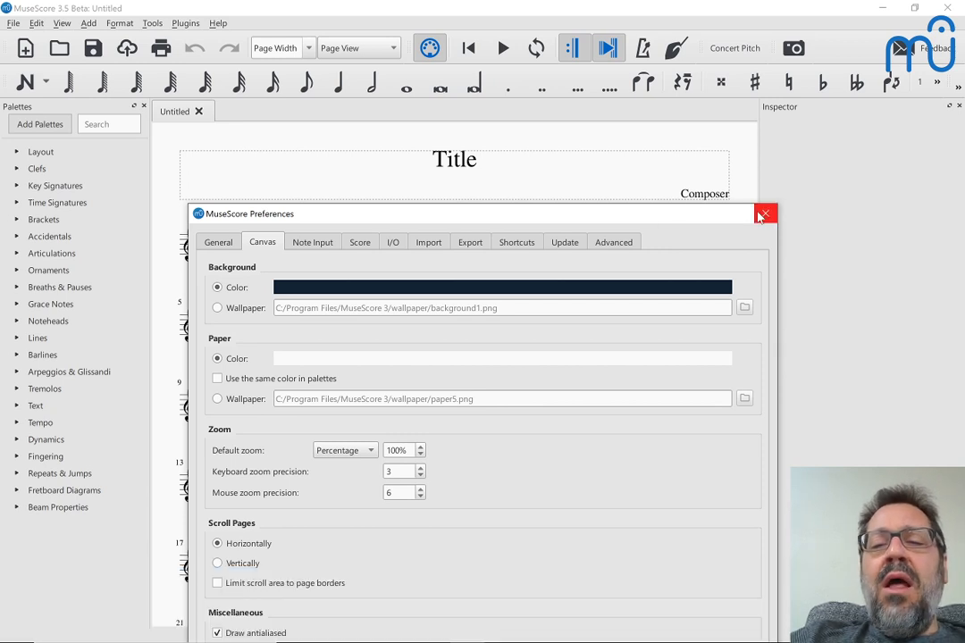
left_click(764, 214)
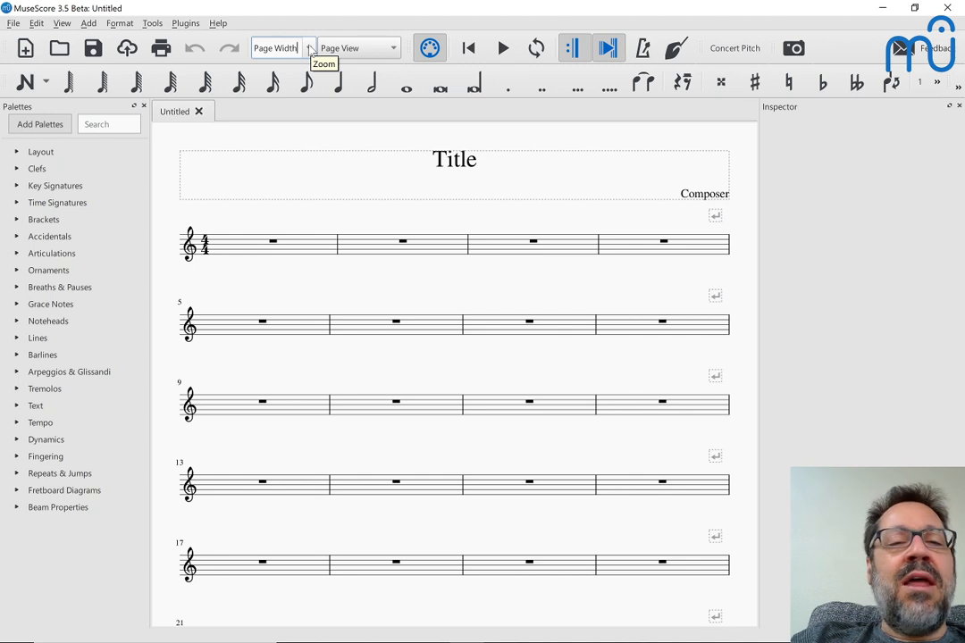
left_click(309, 50)
left_click(274, 49)
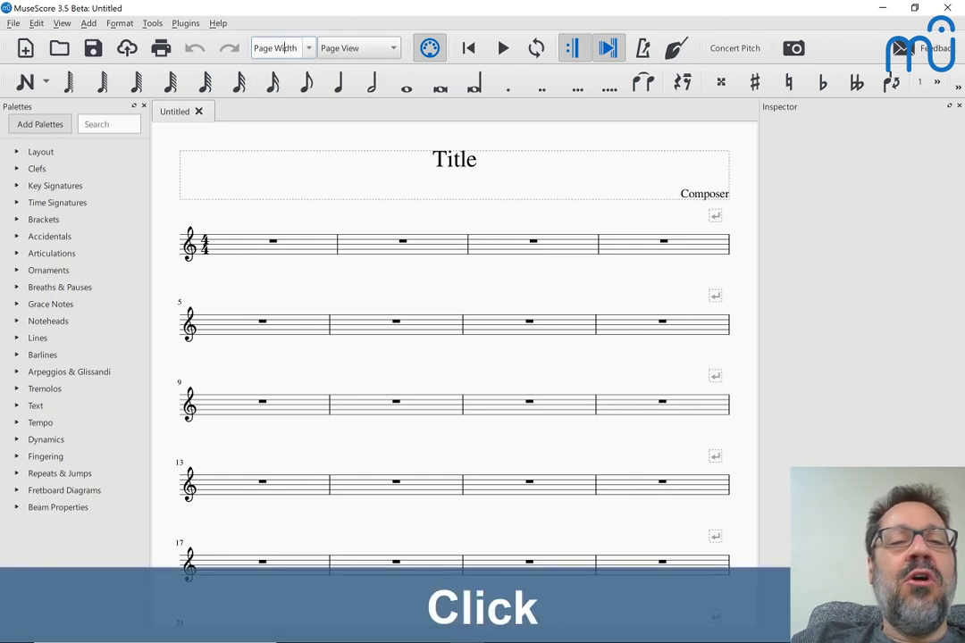
Filter the preferences' keyboard shortcuts by "zoom" and open the shortcut definition for "Zoom to page-width / previous magnification level".
left_click(36, 24)
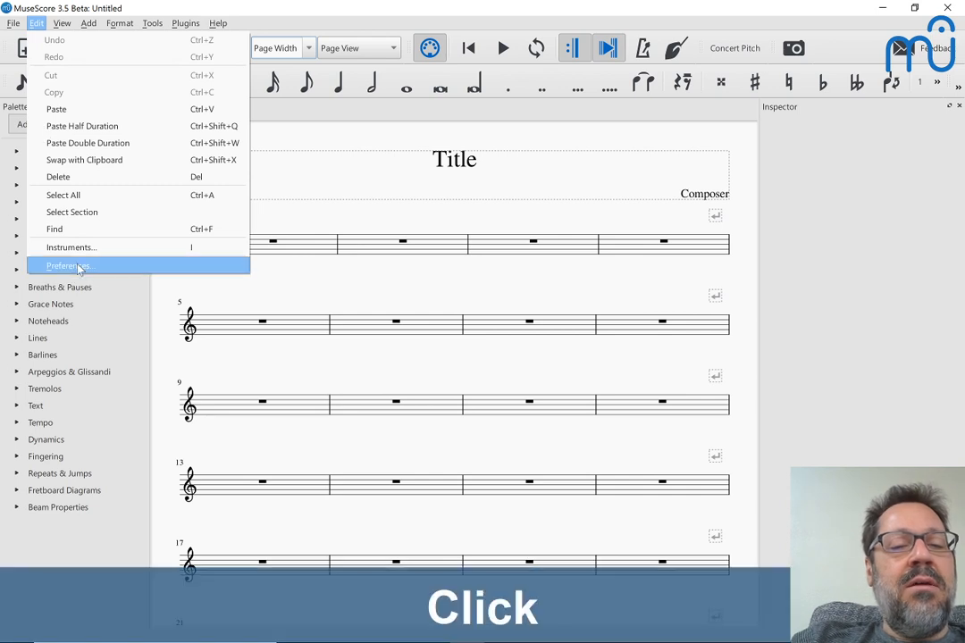
left_click(79, 266)
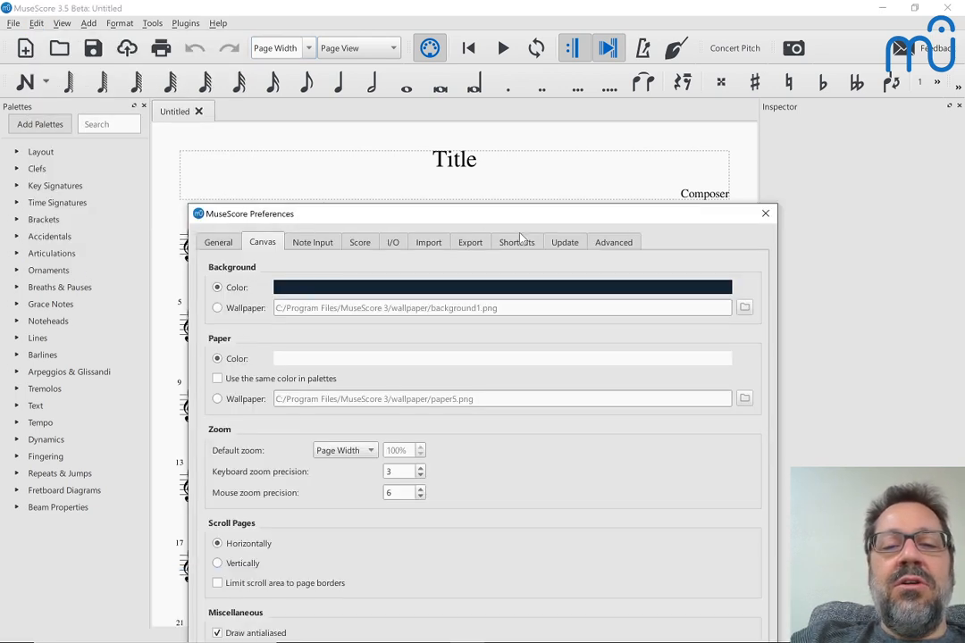
left_click(518, 243)
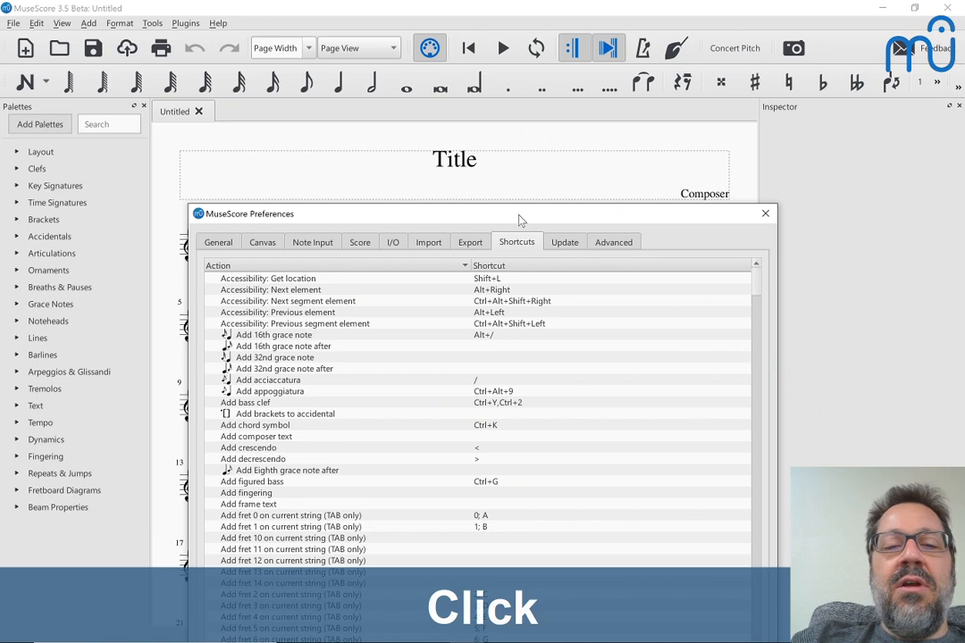
left_click_drag(484, 218, 565, 51)
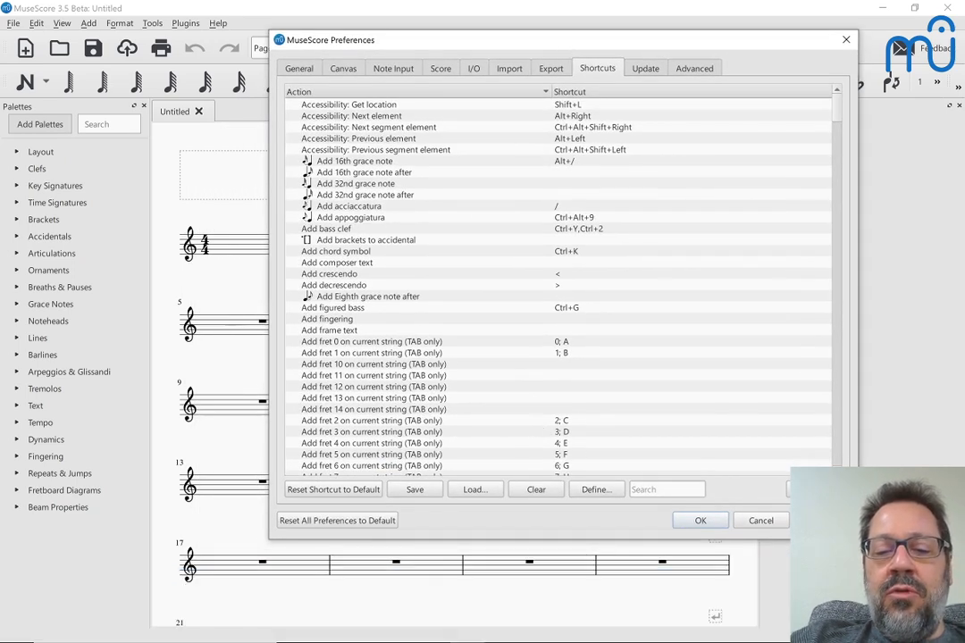
left_click(651, 489)
type("zoom")
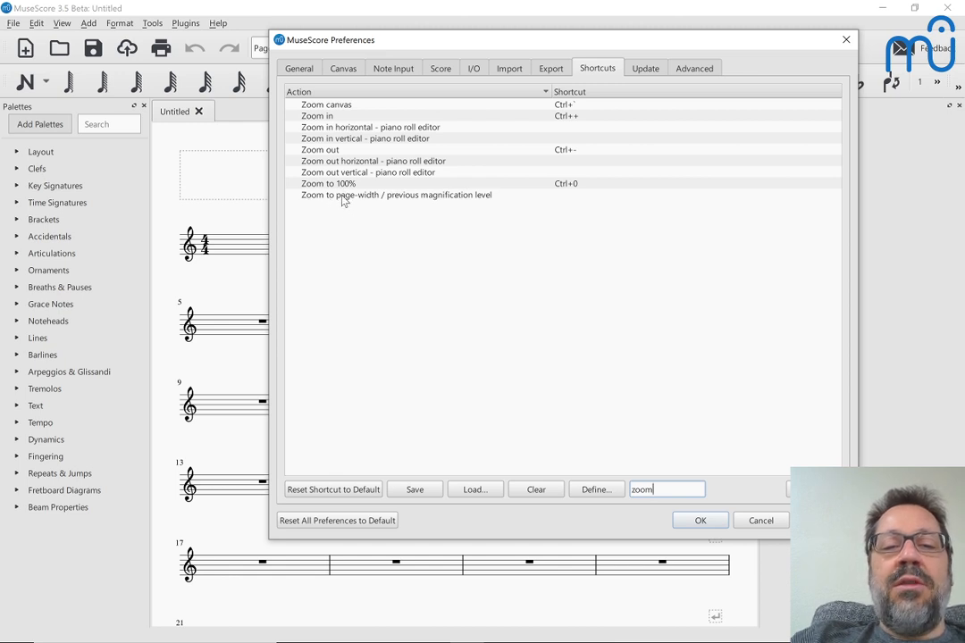
right_click(423, 197)
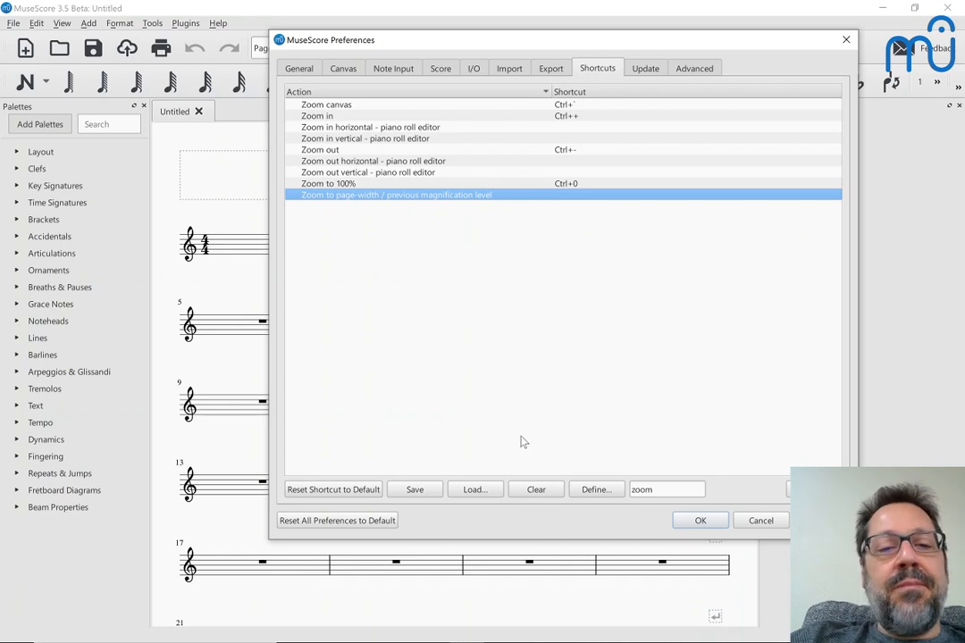
left_click(592, 490)
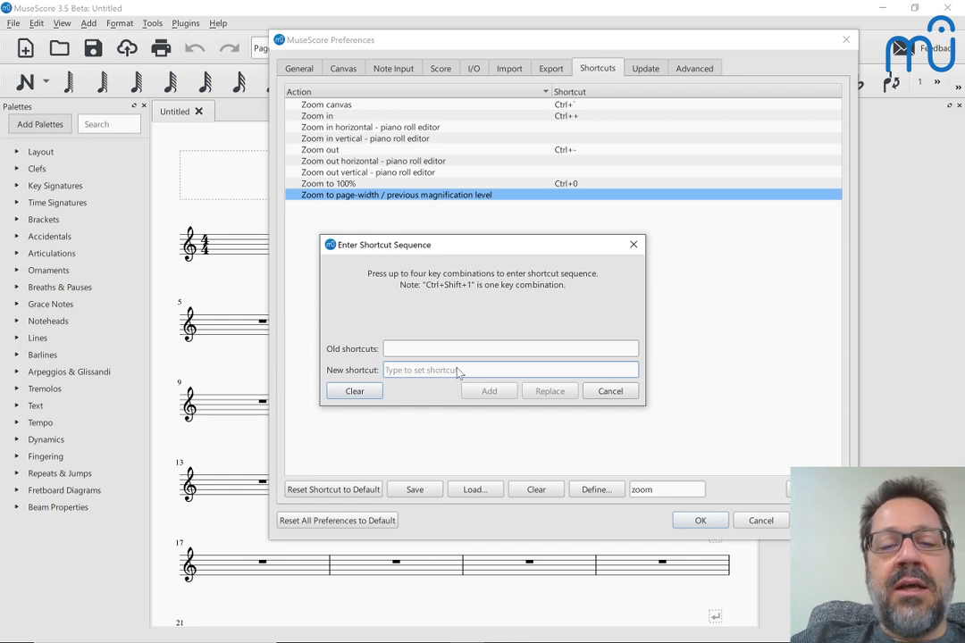
Try Ctrl+\ and Ctrl+` as the new shortcut for zooming to page width, clearing each entry.
key("ctrl+backslash")
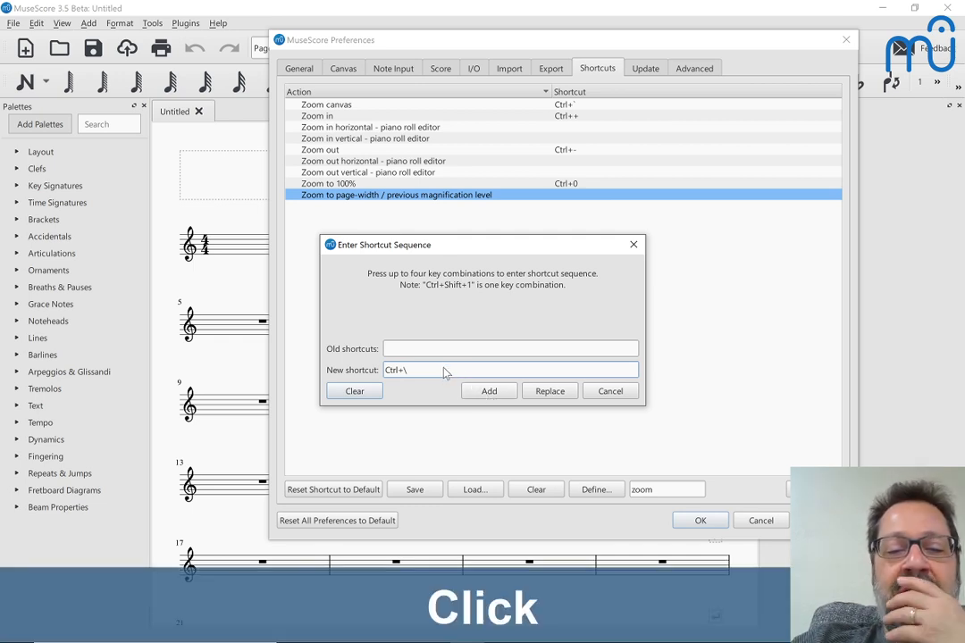
left_click(348, 394)
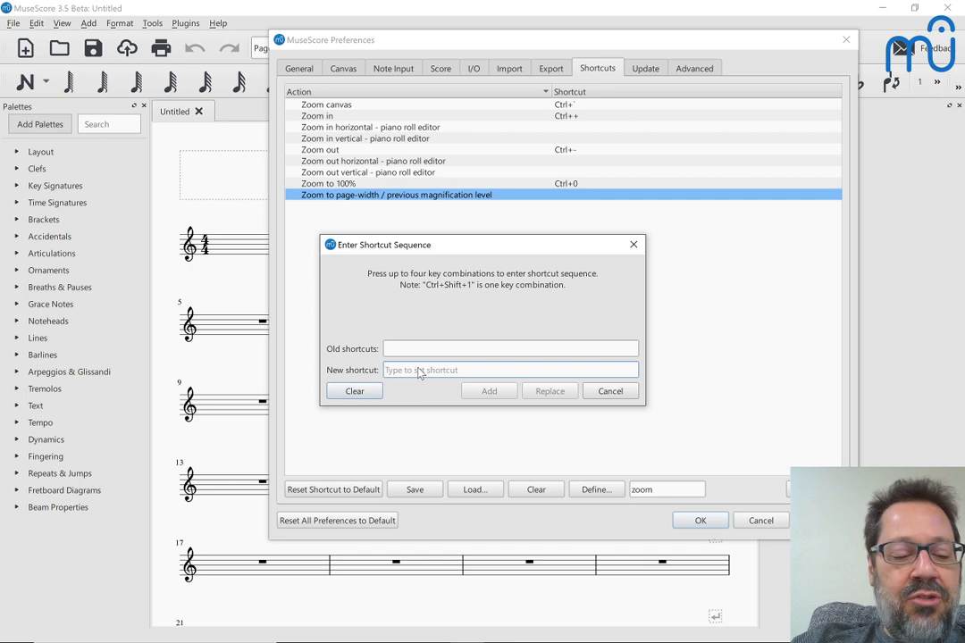
key("ctrl+grave")
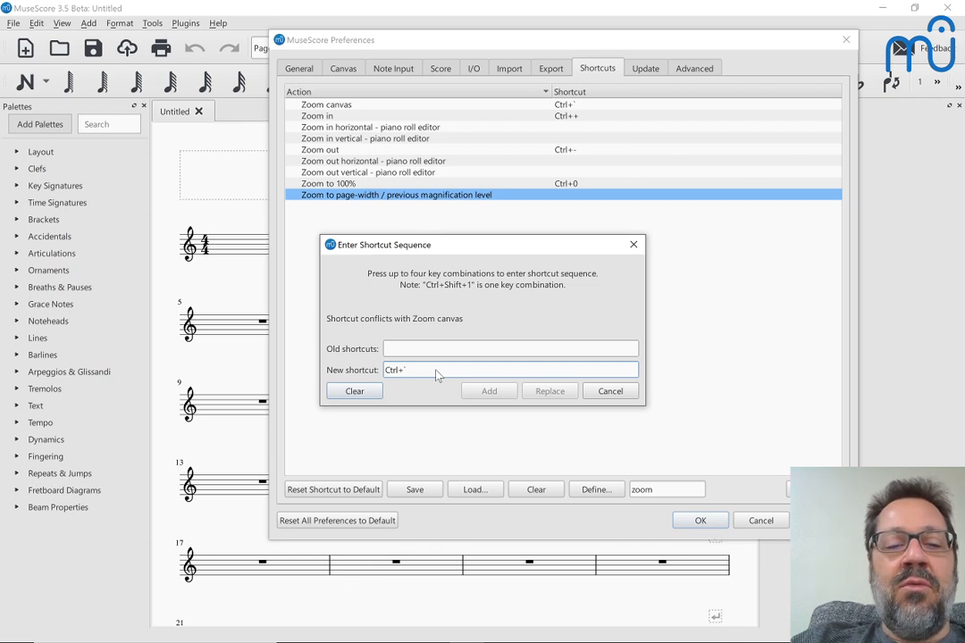
key("BackSpace")
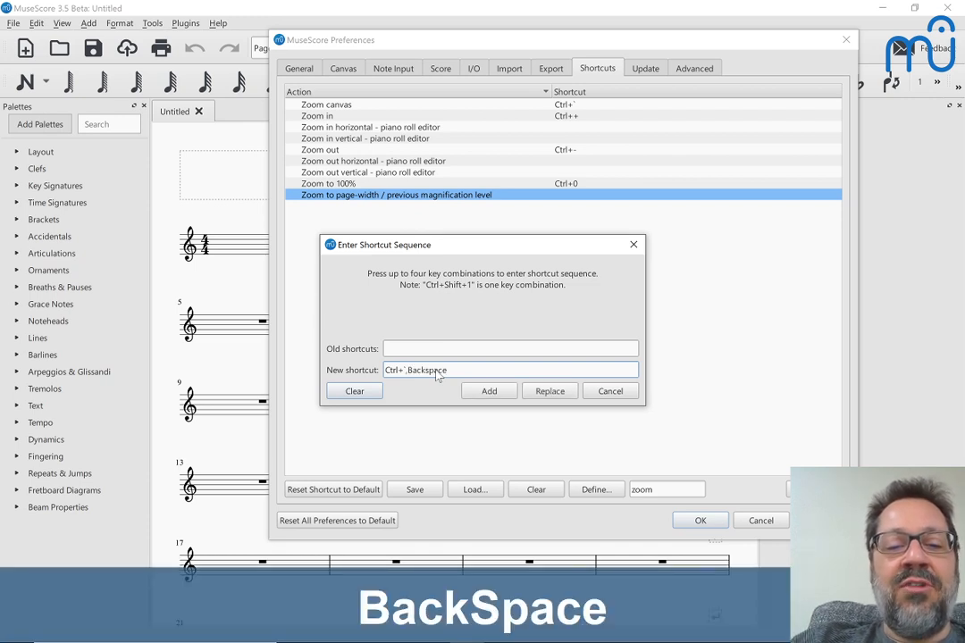
left_click(354, 391)
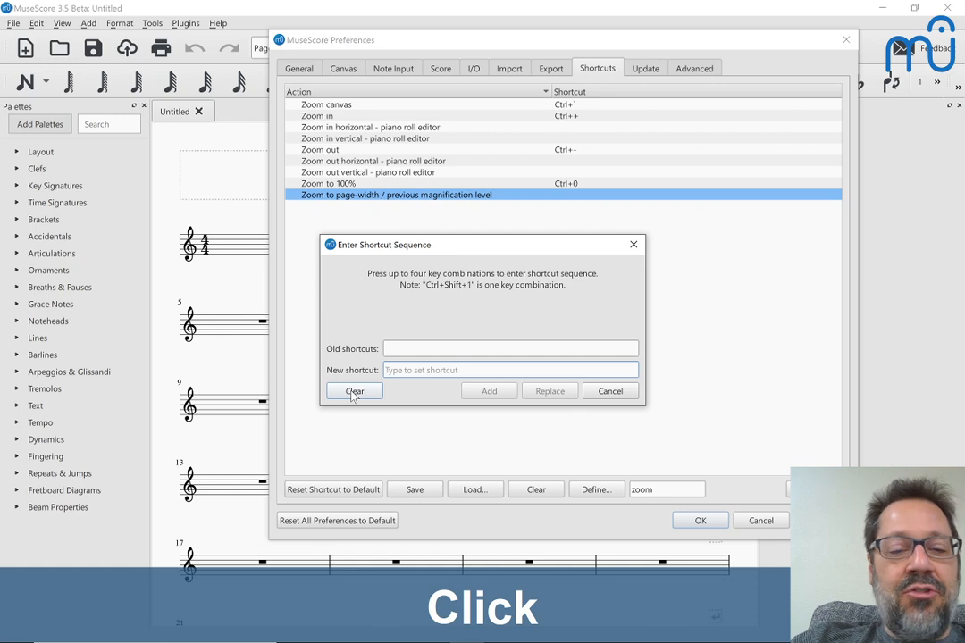
Add the backtick (`) as the shortcut for zooming to page width, accept the preferences, and try it on the score.
key("grave")
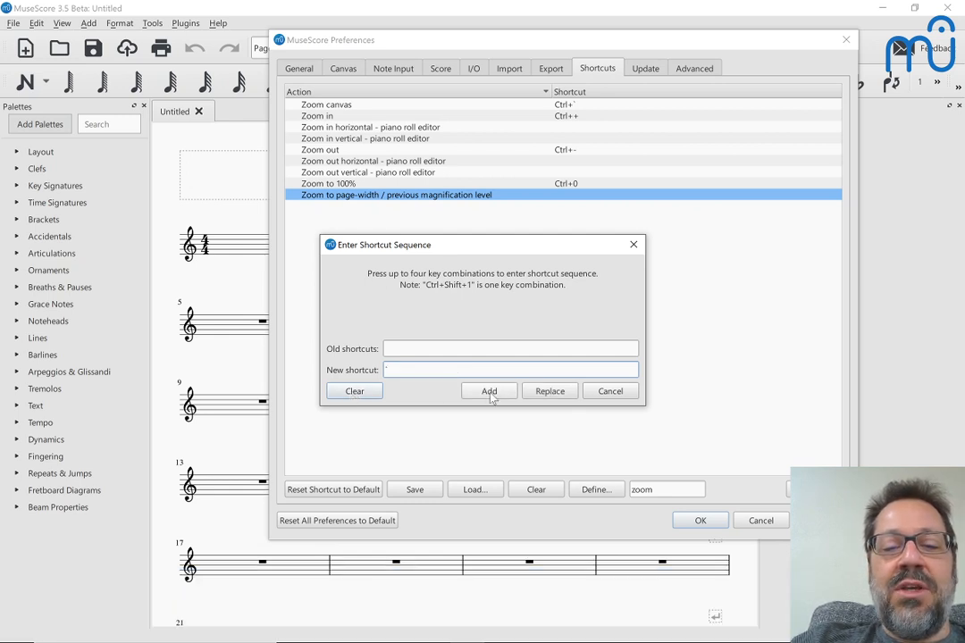
left_click(490, 395)
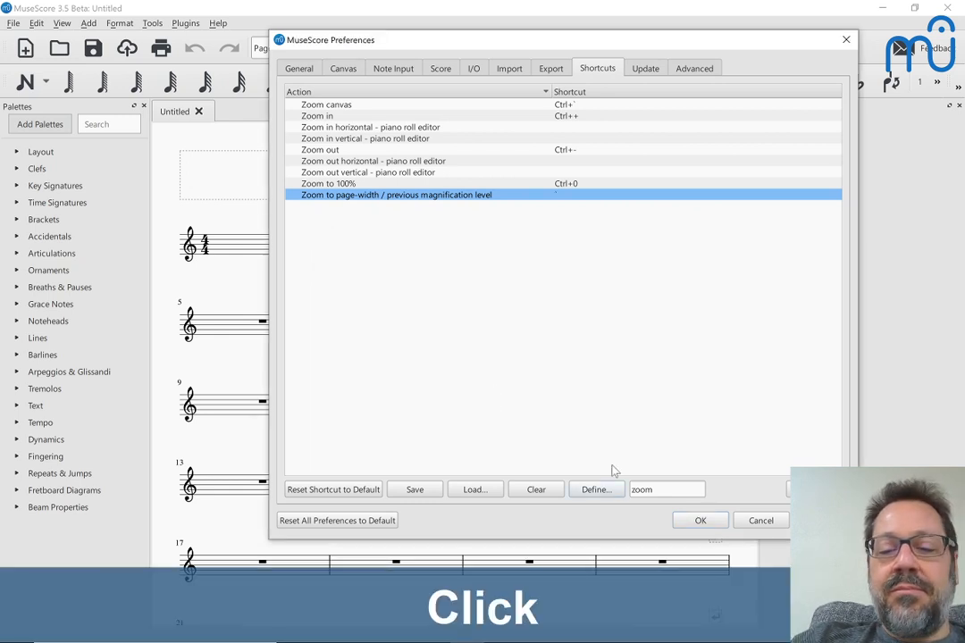
left_click(694, 527)
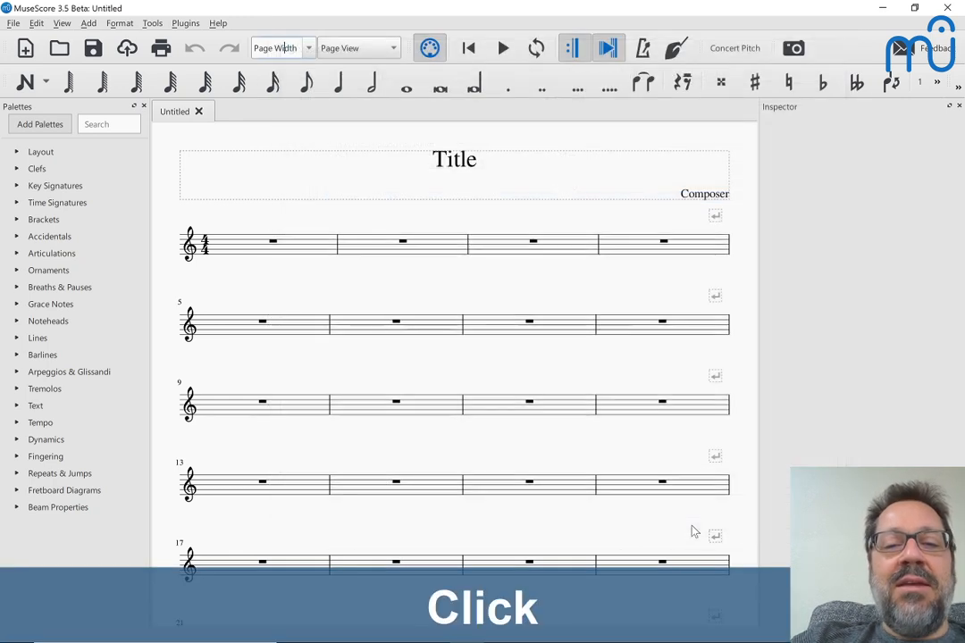
key("grave")
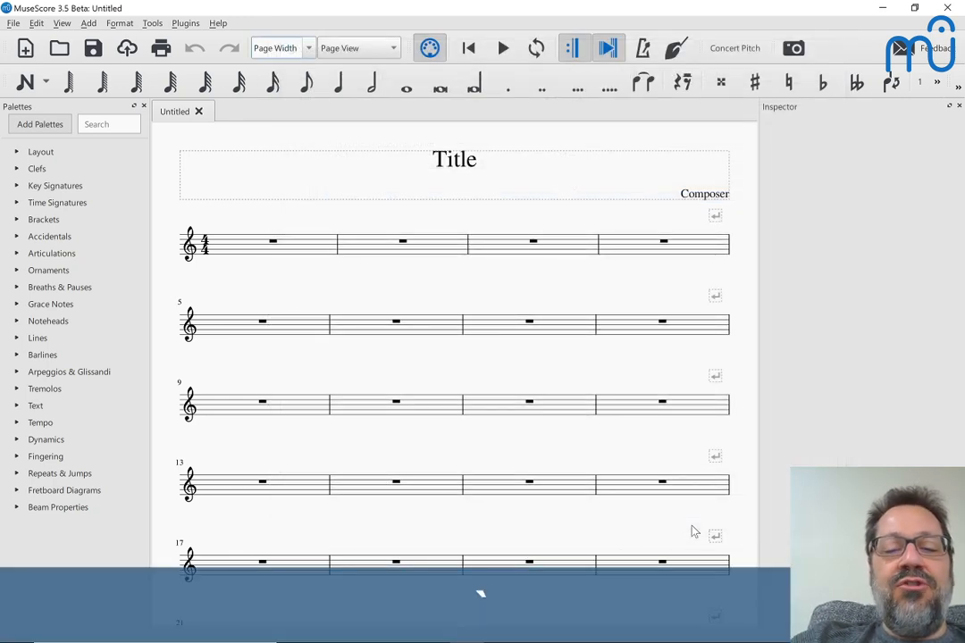
left_click(576, 371)
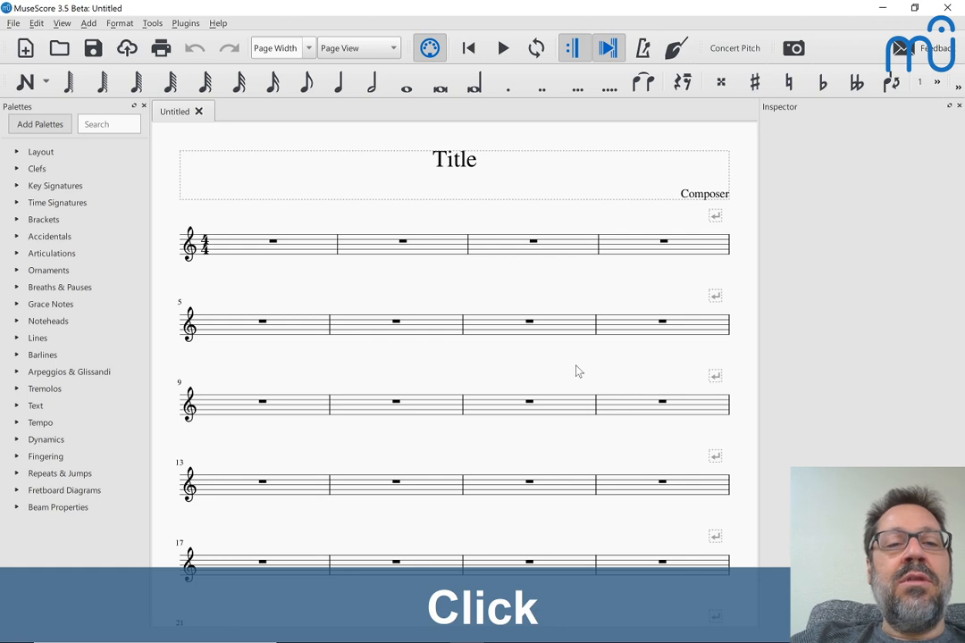
Reset the score zoom to 100% and toggle repeatedly between page width and the previous magnification.
key("ctrl+0")
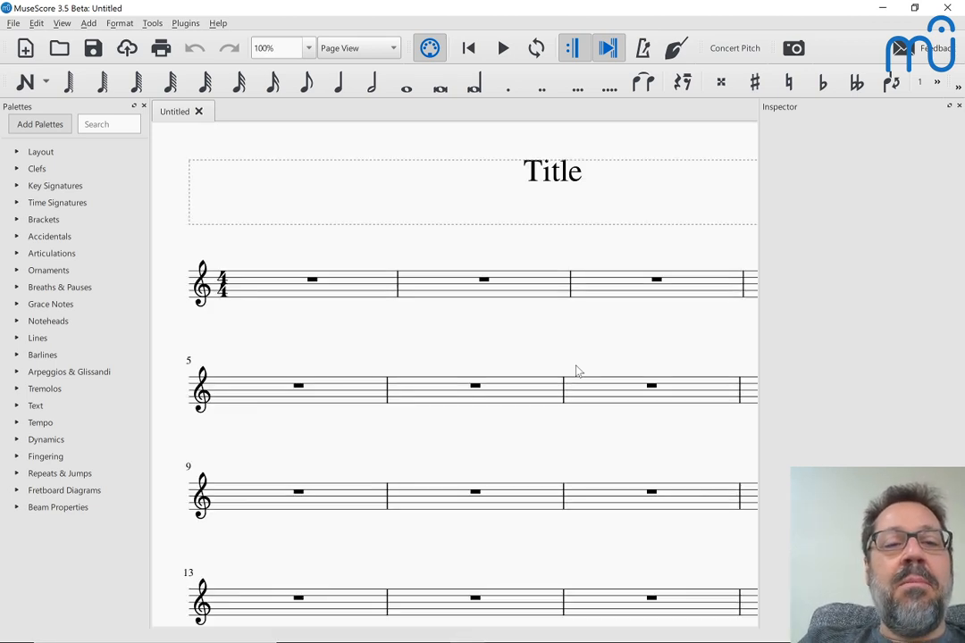
key("grave")
key("grave")
key("grave")
key("grave")
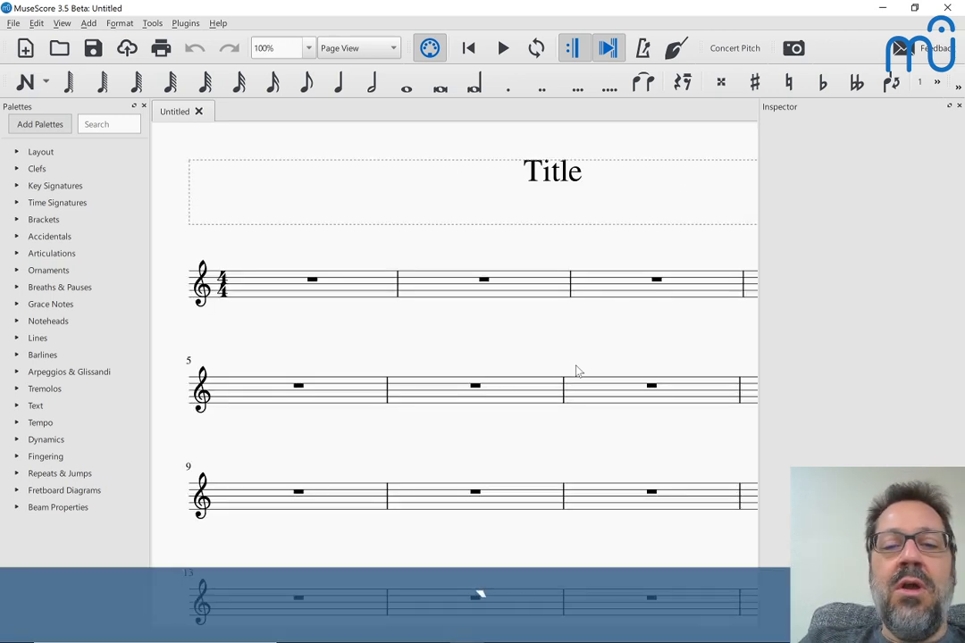
key("grave")
key("grave")
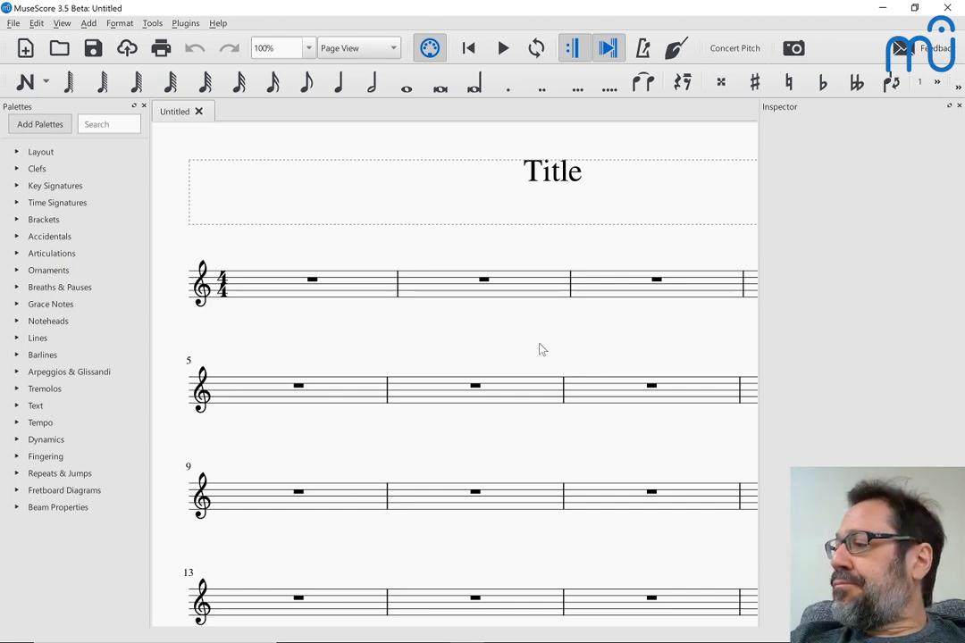
key("grave")
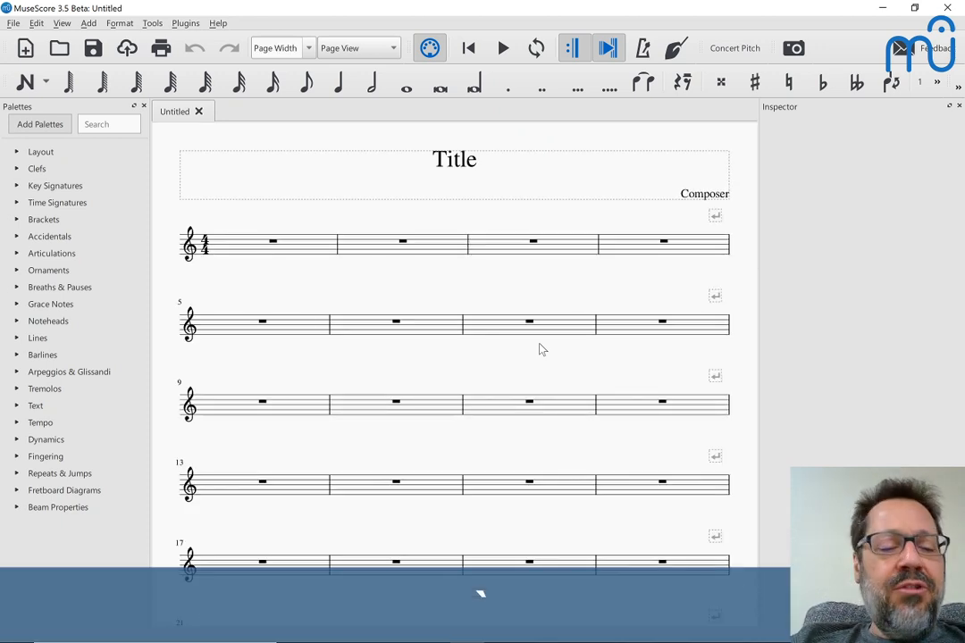
key("grave")
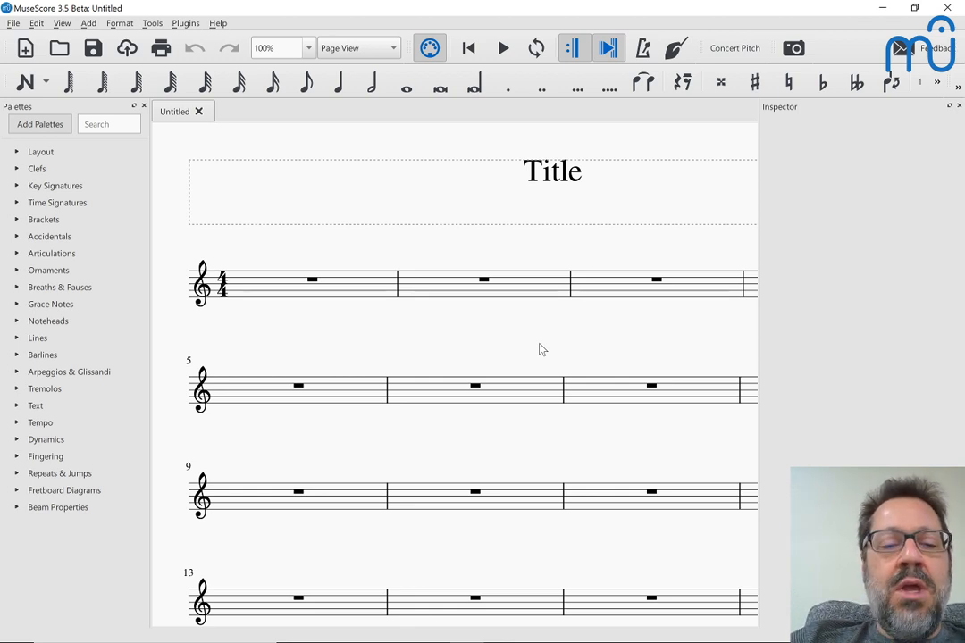
Add Ctrl+= as an additional shortcut for the Zoom in action and accept the preferences.
key("alt+e")
key("Up")
key("Return")
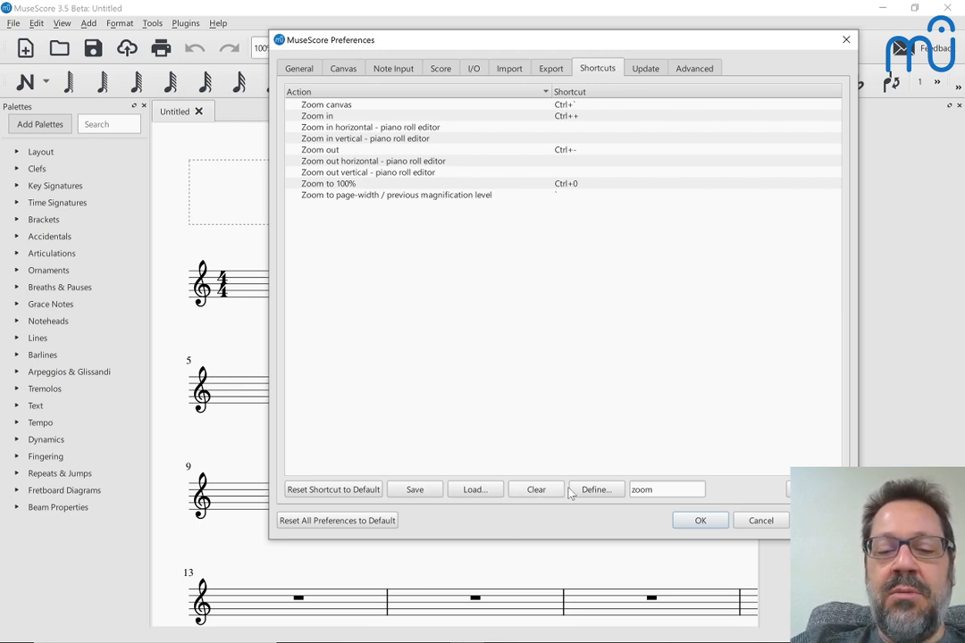
left_click(589, 492)
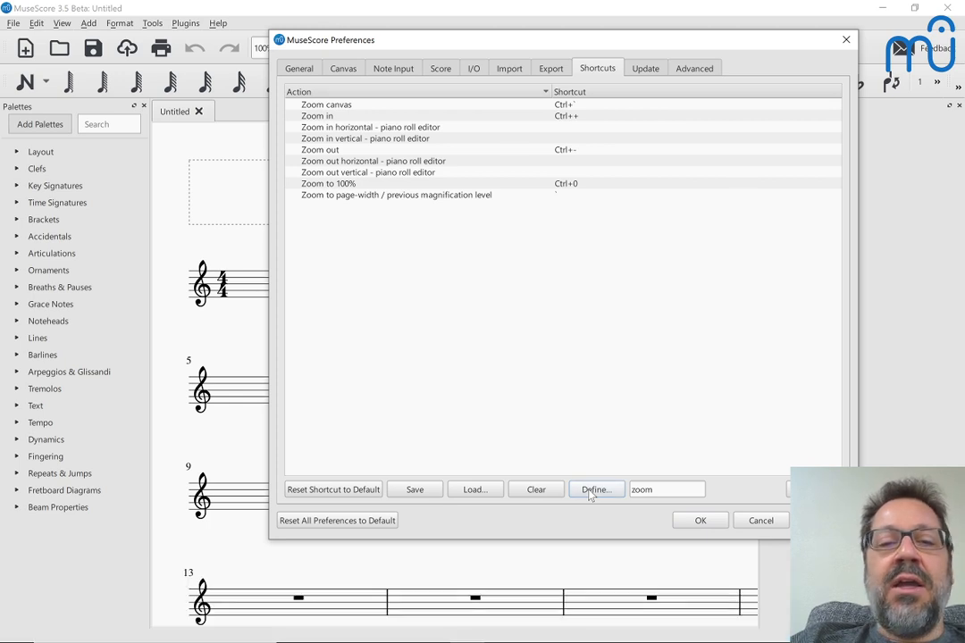
left_click(304, 115)
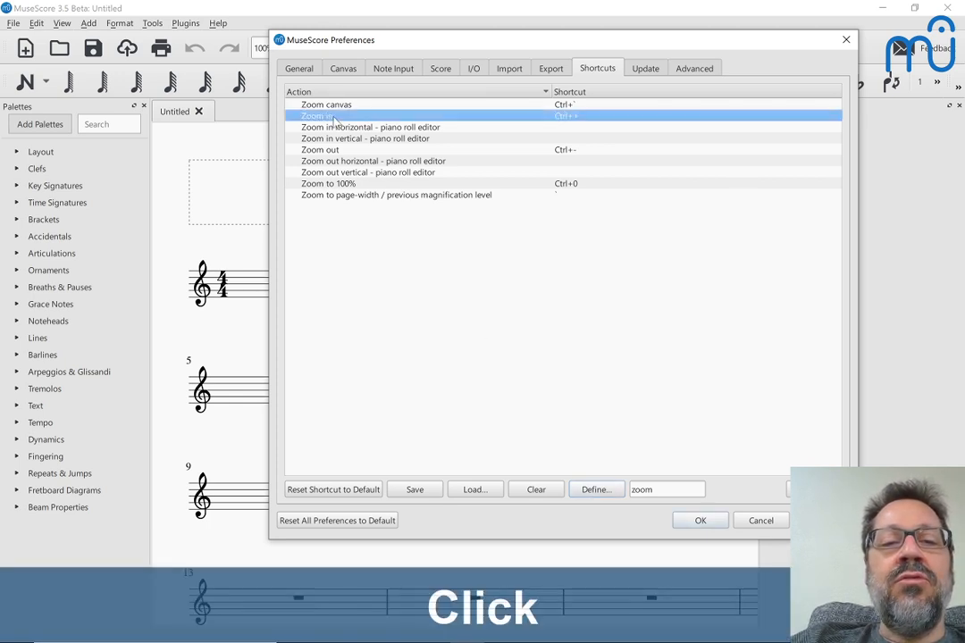
left_click(614, 491)
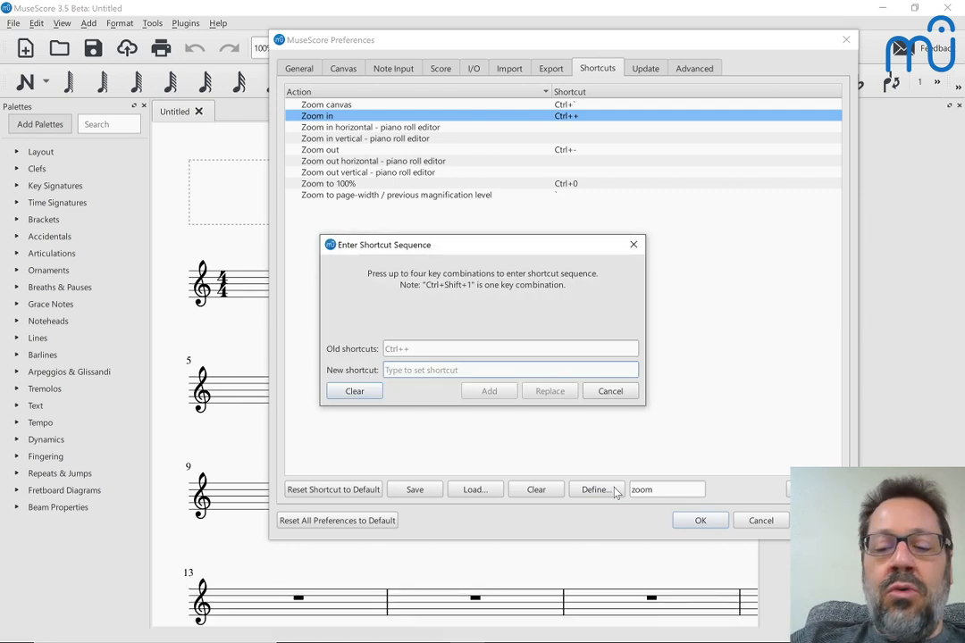
key("ctrl+equal")
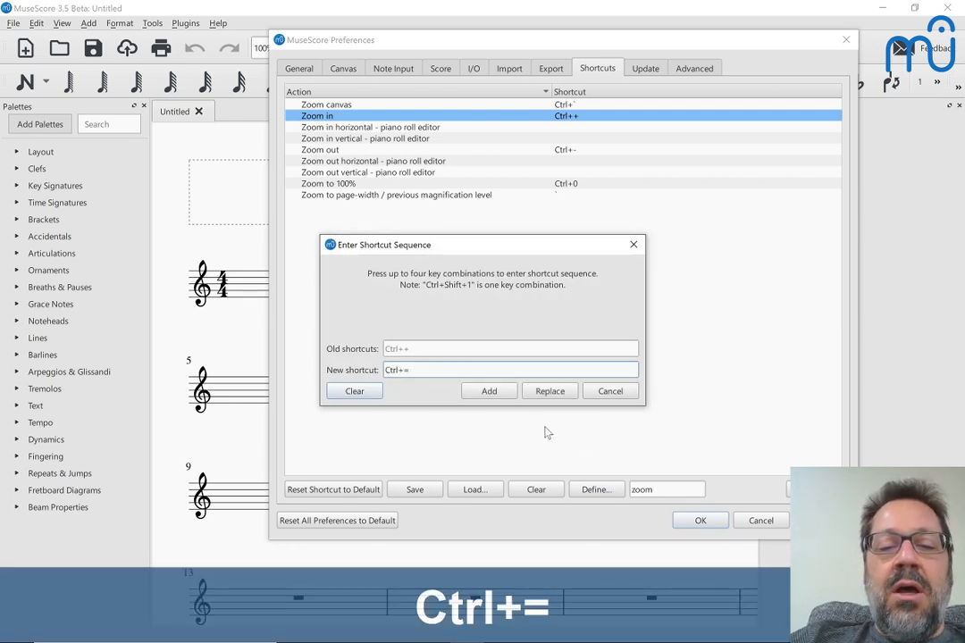
left_click(487, 392)
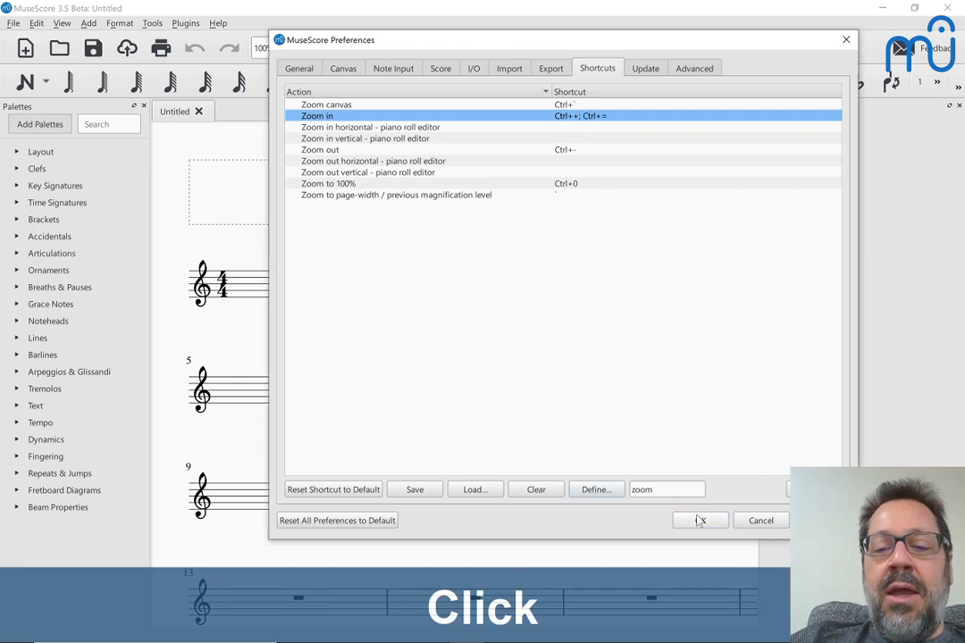
left_click(700, 524)
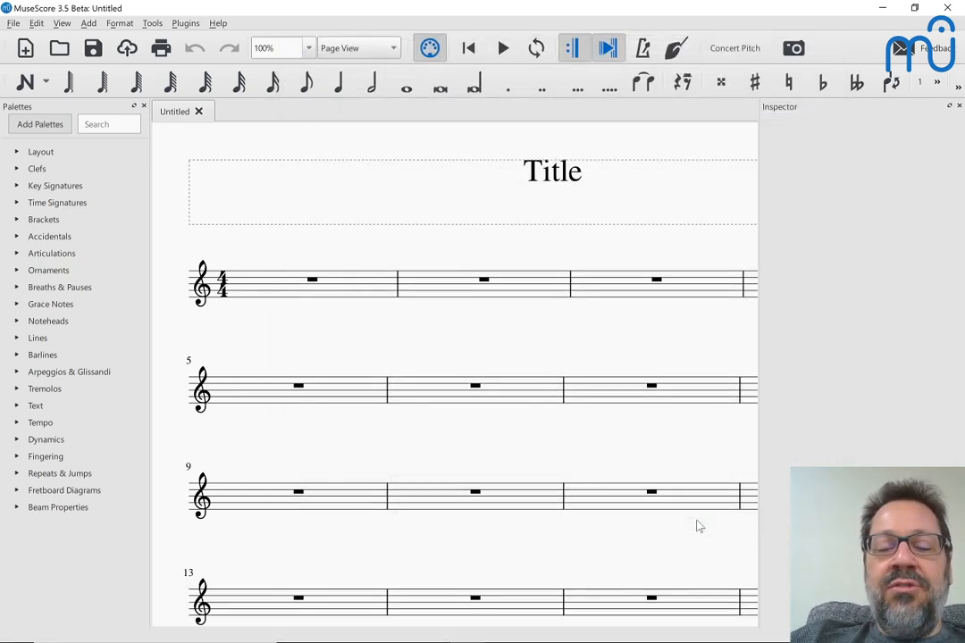
Test the zoom shortcuts by zooming the score out and back in between 50% and 100%.
key("ctrl+minus")
key("ctrl+minus")
key("ctrl+minus")
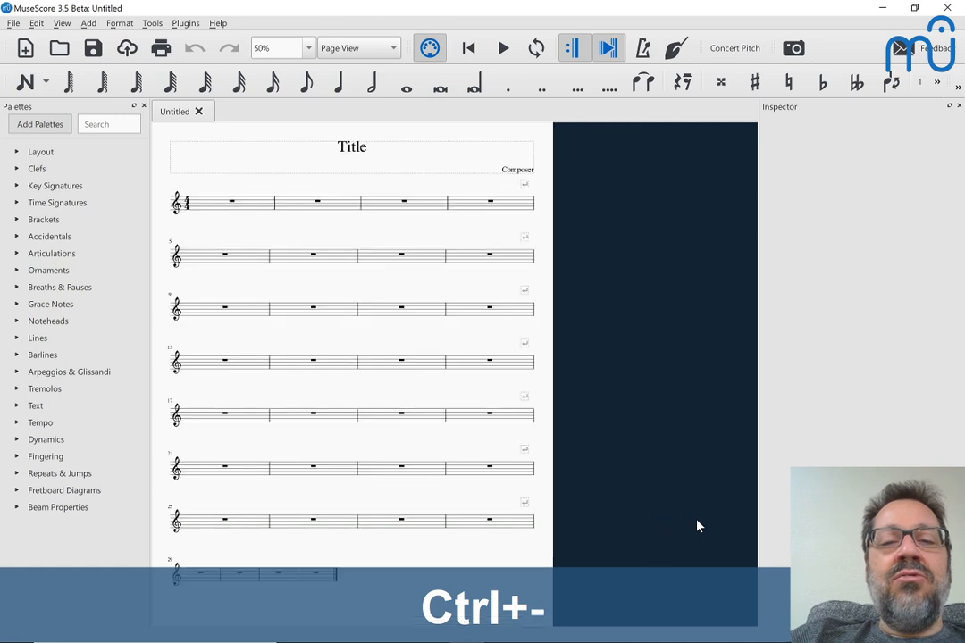
key("ctrl+equal")
key("ctrl+equal")
key("ctrl+equal")
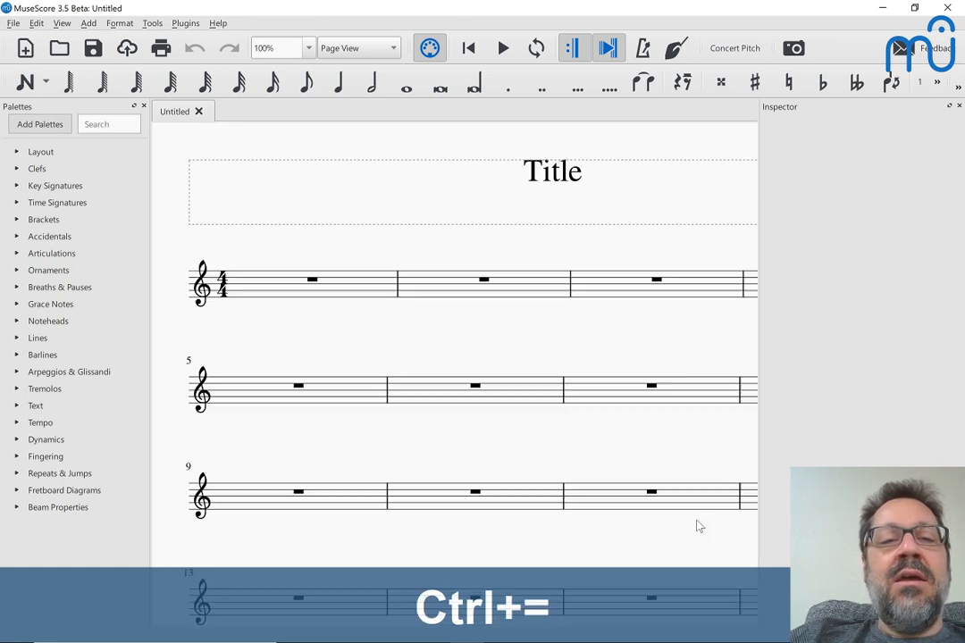
key("ctrl+minus")
key("ctrl+minus")
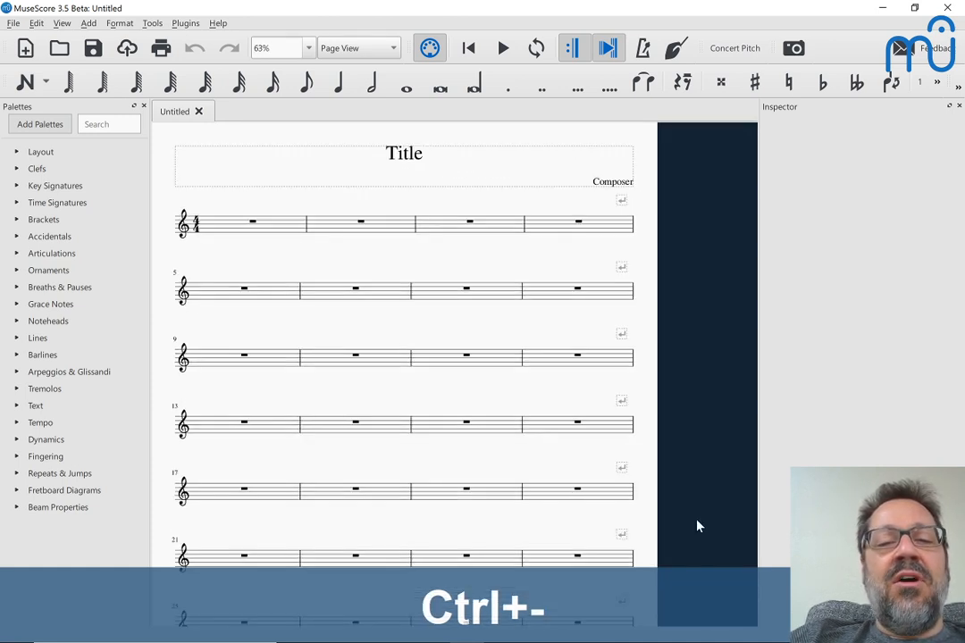
key("ctrl+equal")
key("ctrl+minus")
key("ctrl+equal")
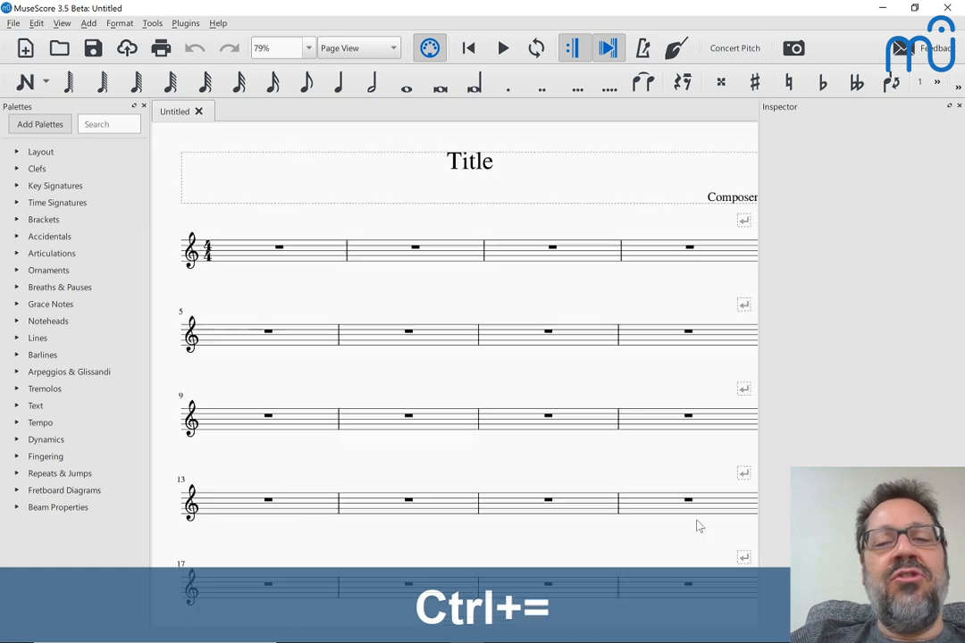
key("ctrl+equal")
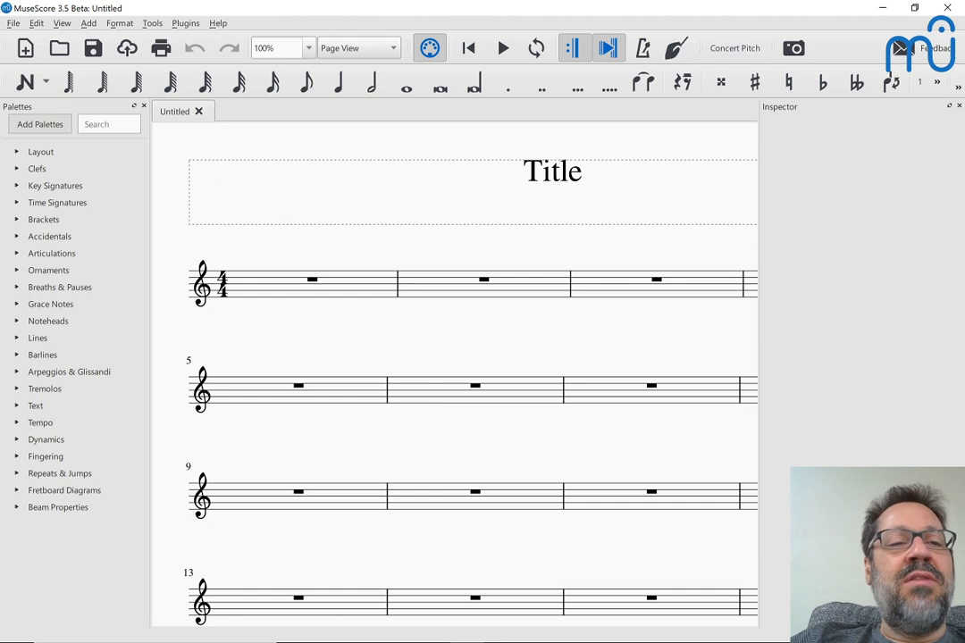
Increase the keyboard zoom precision in the Canvas preferences and accept the change.
left_click(35, 23)
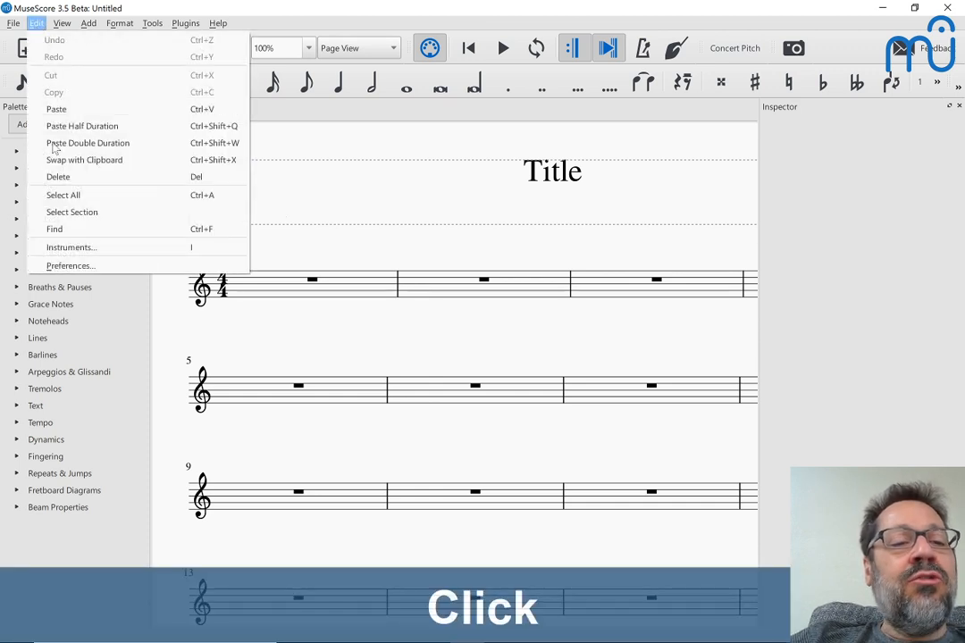
left_click(71, 265)
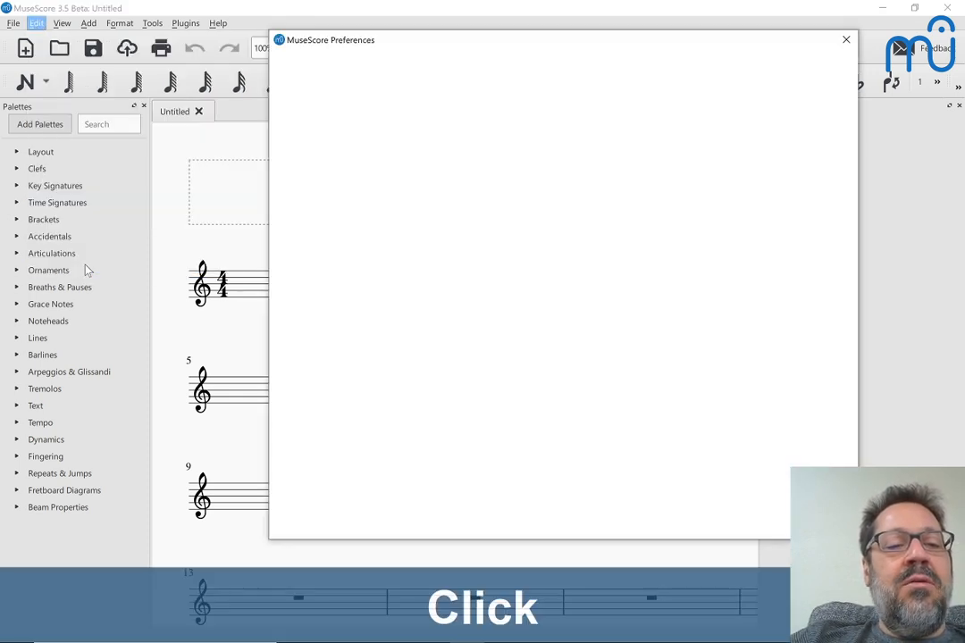
left_click(342, 70)
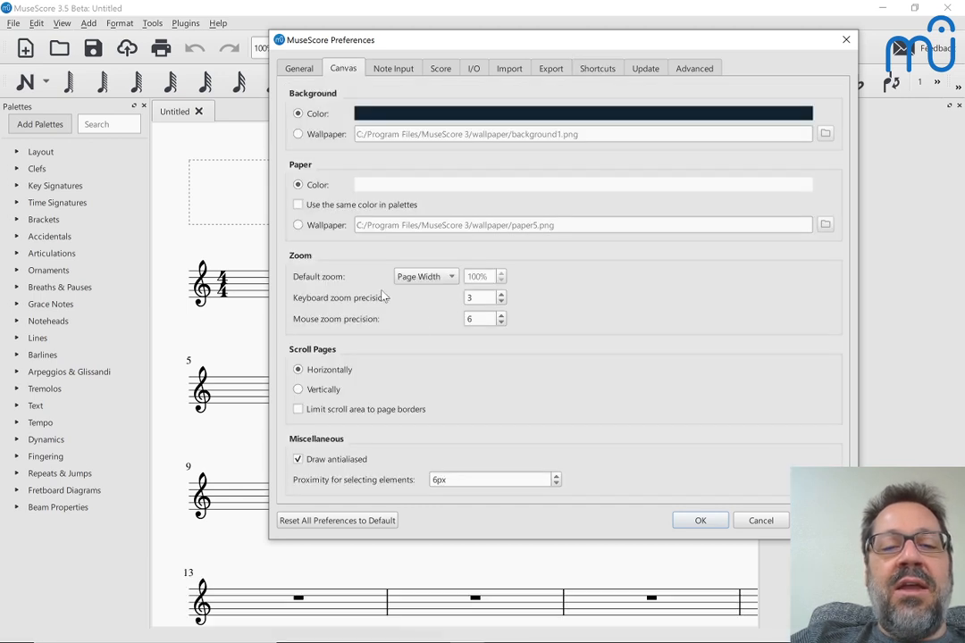
left_click(479, 297)
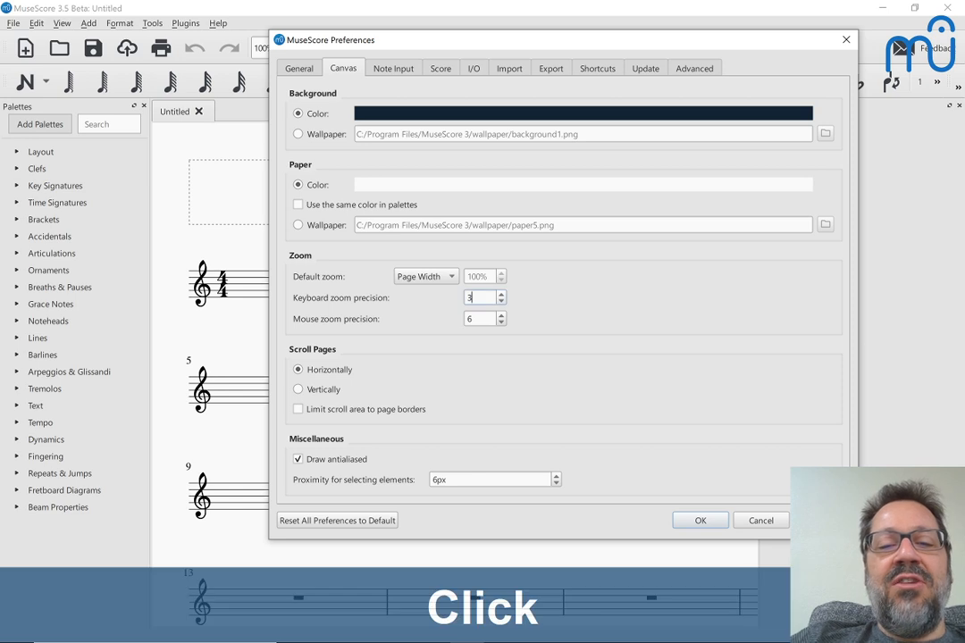
key("Up")
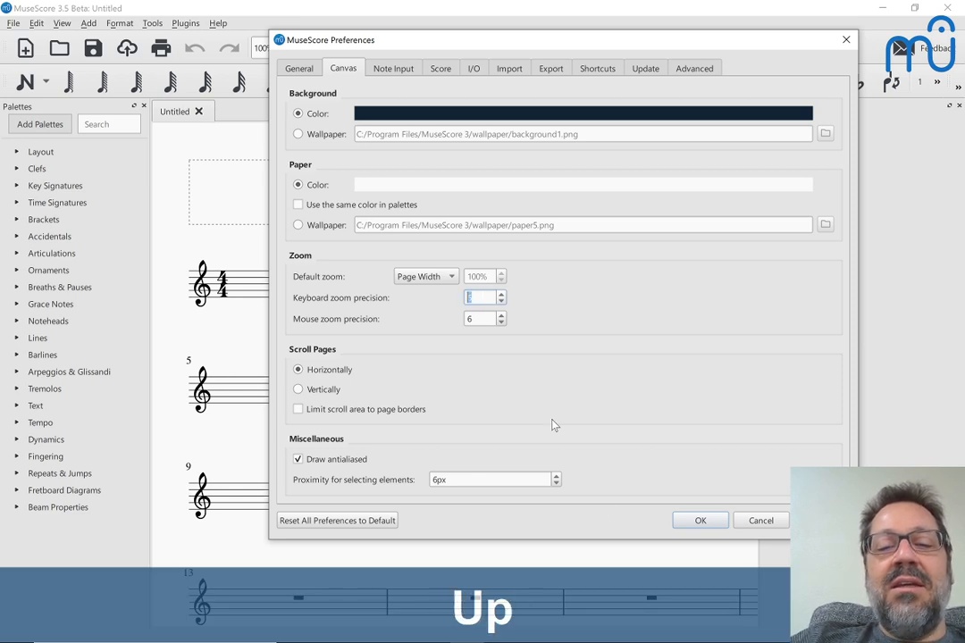
left_click(690, 522)
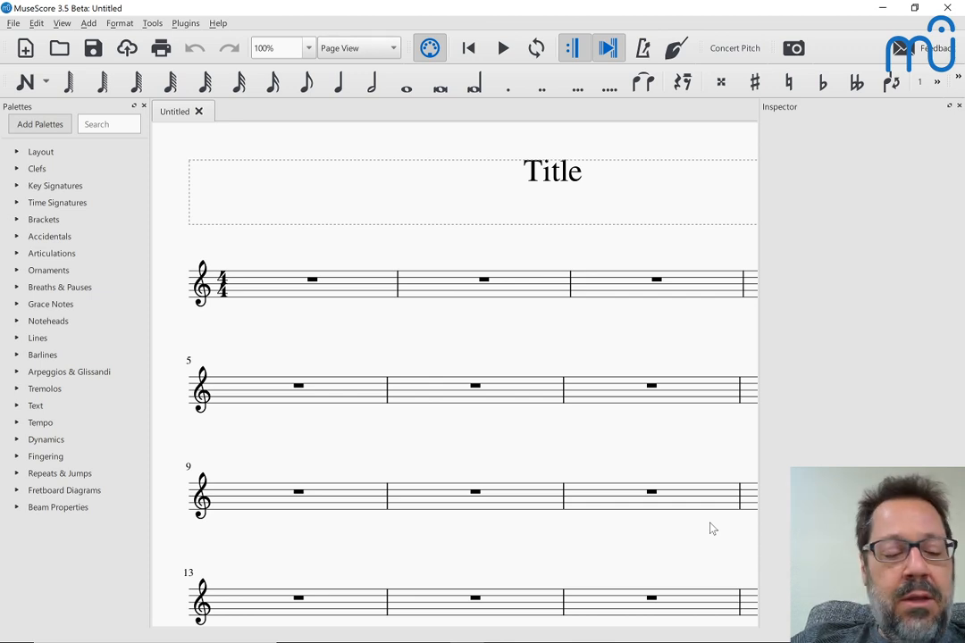
Test the new keyboard zoom precision by stepping the score zoom down to 56% and back to 100%.
key("ctrl+minus")
key("ctrl+minus")
key("ctrl+minus")
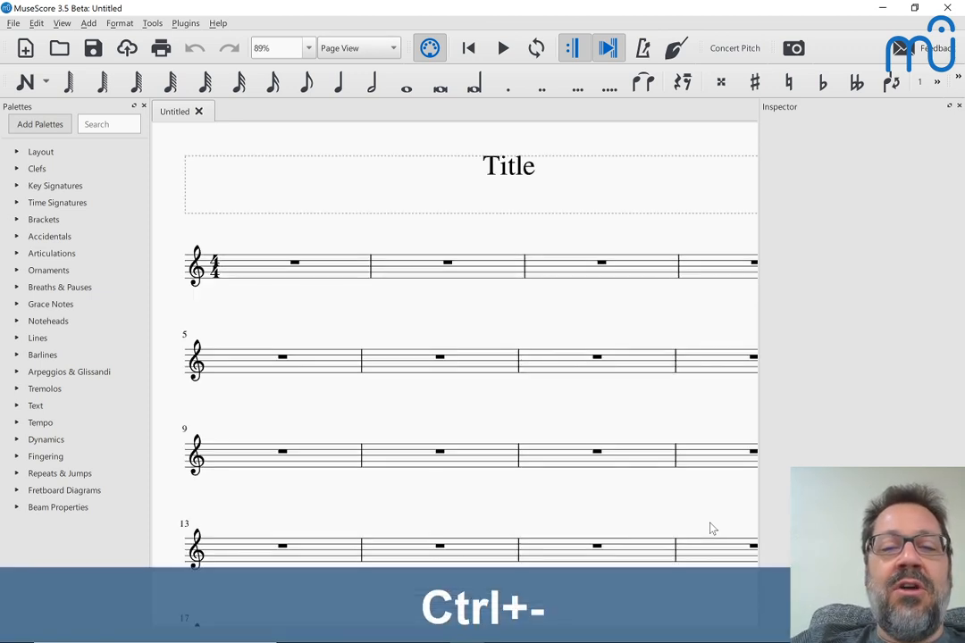
key("ctrl+minus")
key("ctrl+minus")
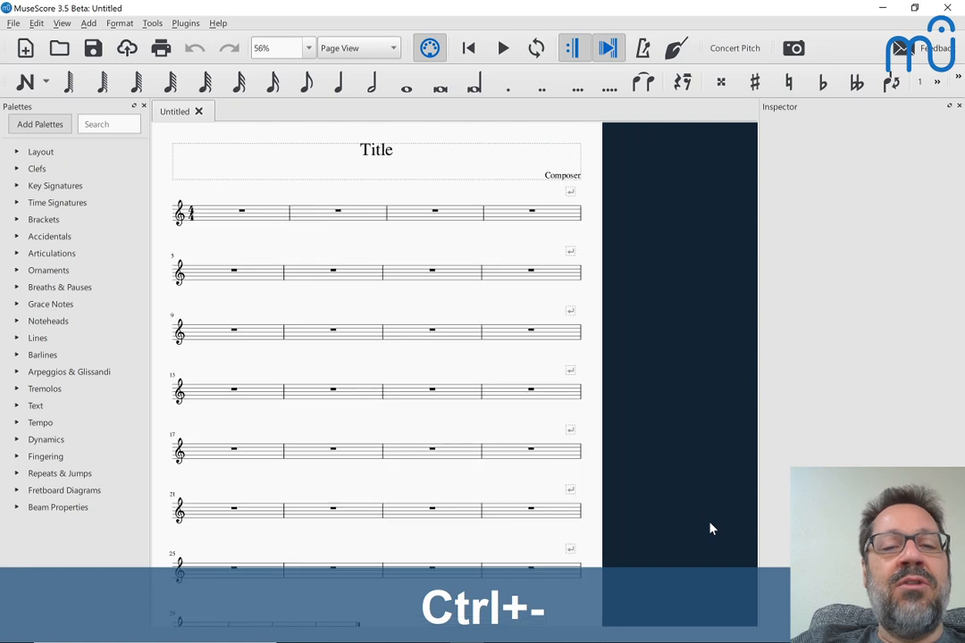
key("ctrl+equal")
key("ctrl+equal")
key("ctrl+equal")
key("ctrl+equal")
key("ctrl+equal")
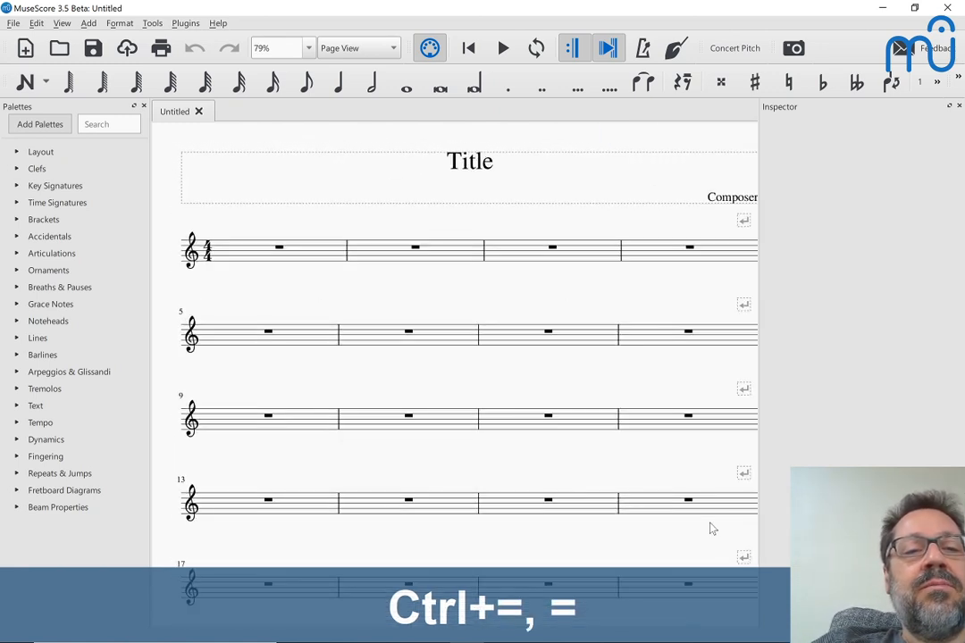
key("ctrl+equal")
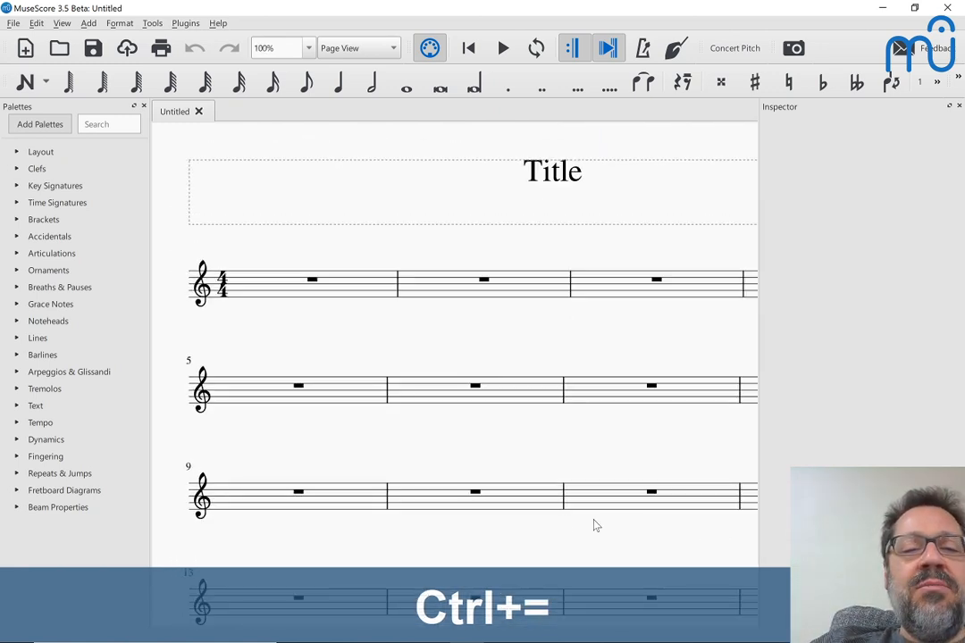
Zoom the score in and out with the mouse wheel to check its precision, and reset the zoom to 100%.
scroll(474, 414, "down", 7)
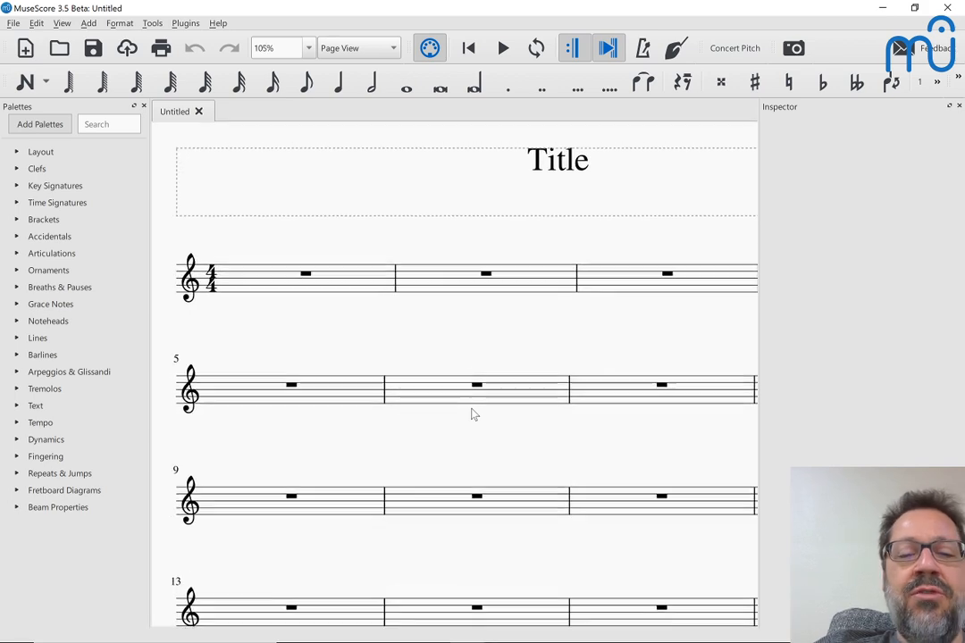
scroll(474, 414, "up", 8)
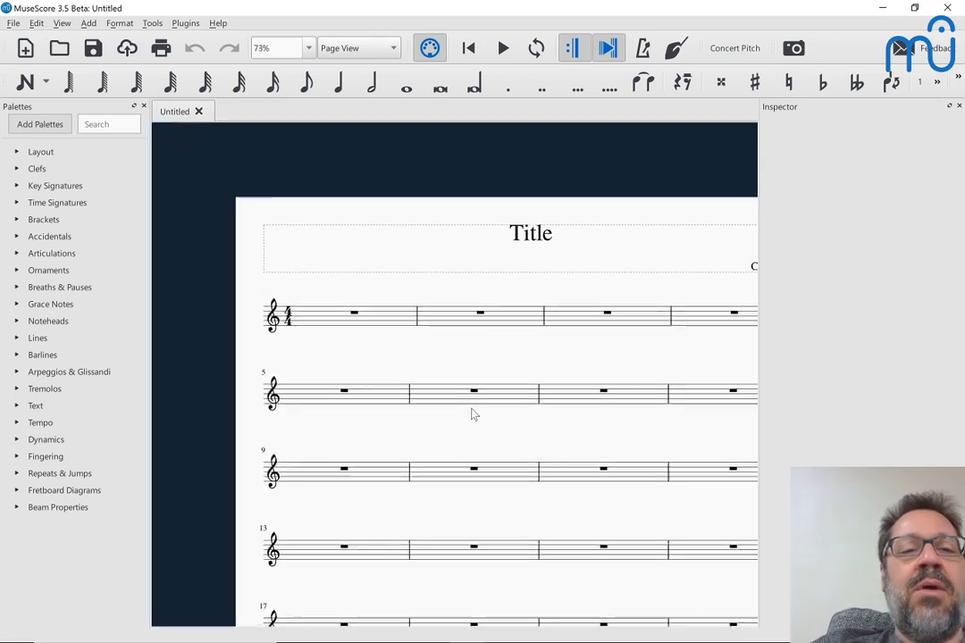
scroll(474, 413, "down", 4)
scroll(474, 414, "down", 2)
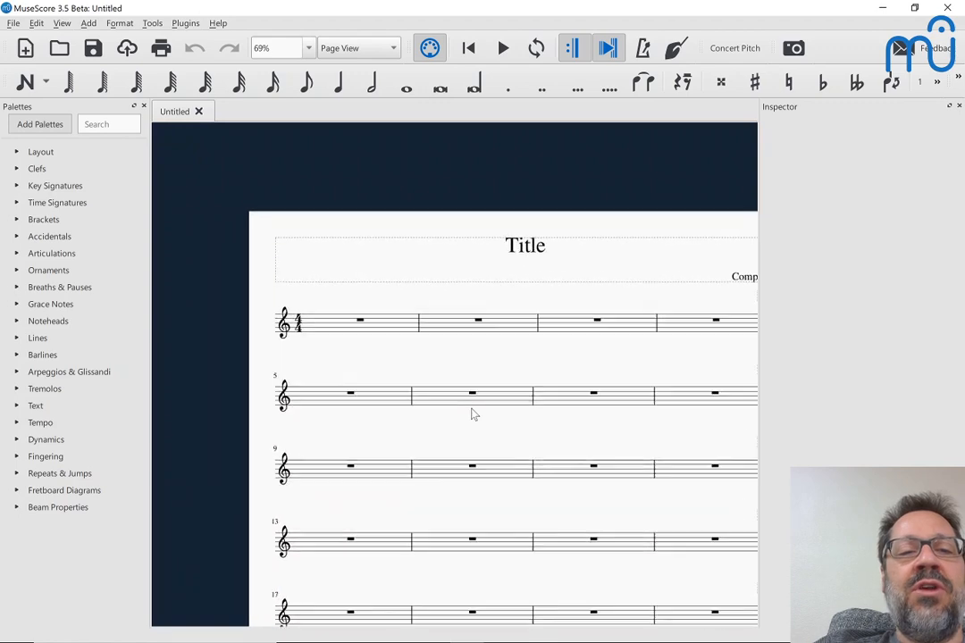
scroll(473, 414, "up", 4)
scroll(473, 414, "down", 5)
scroll(474, 414, "up", 5)
scroll(474, 414, "down", 2)
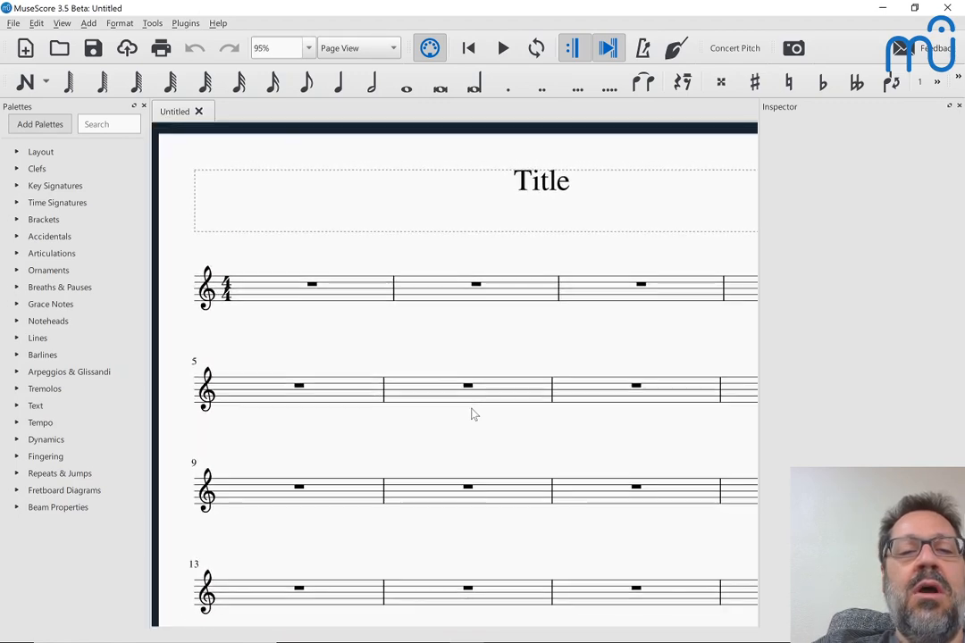
key("ctrl+0")
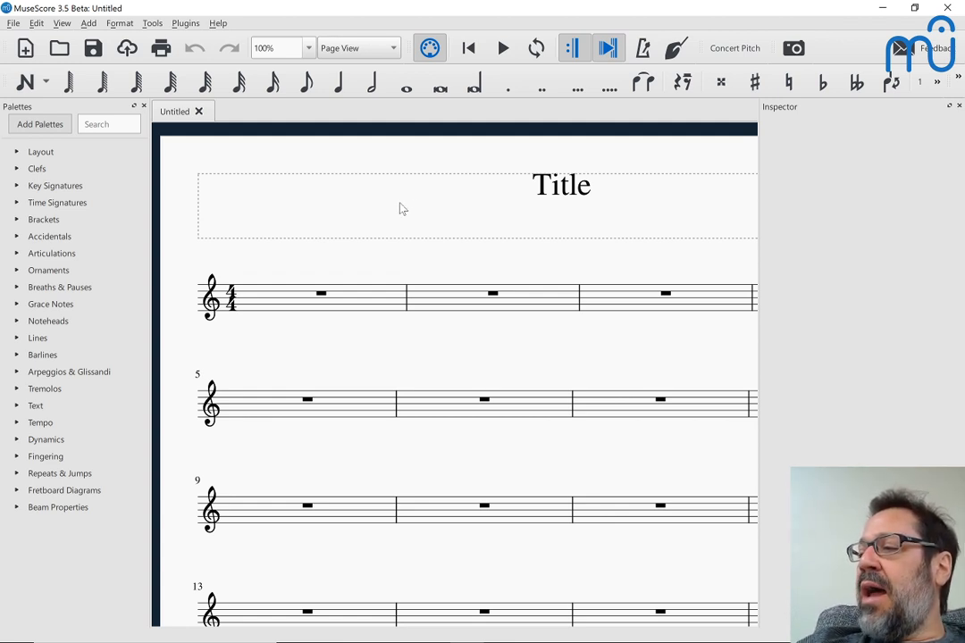
Start note input in the first measure and enter a quarter note C on beat 1.
left_click(284, 300)
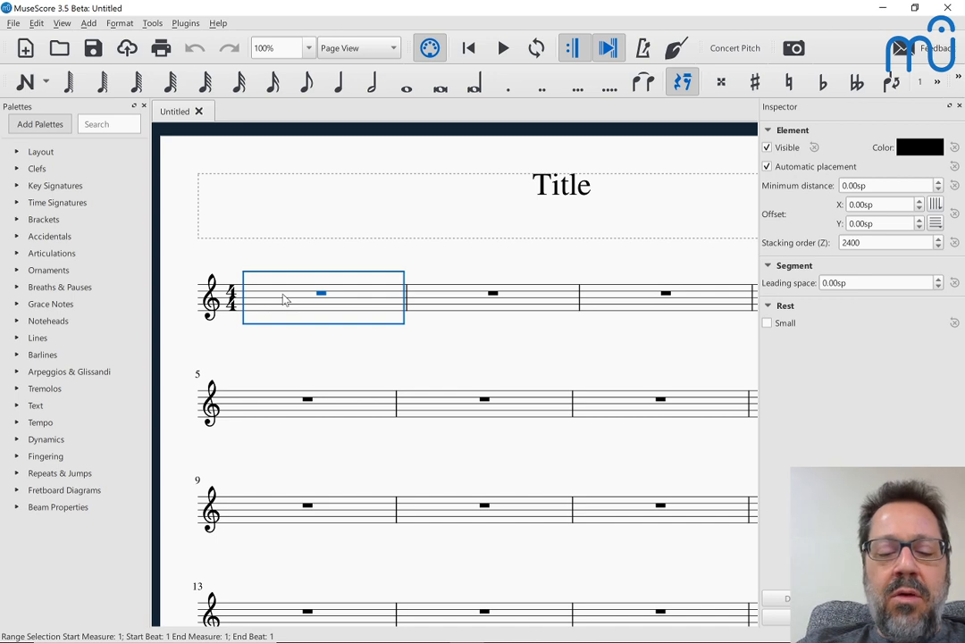
key("n")
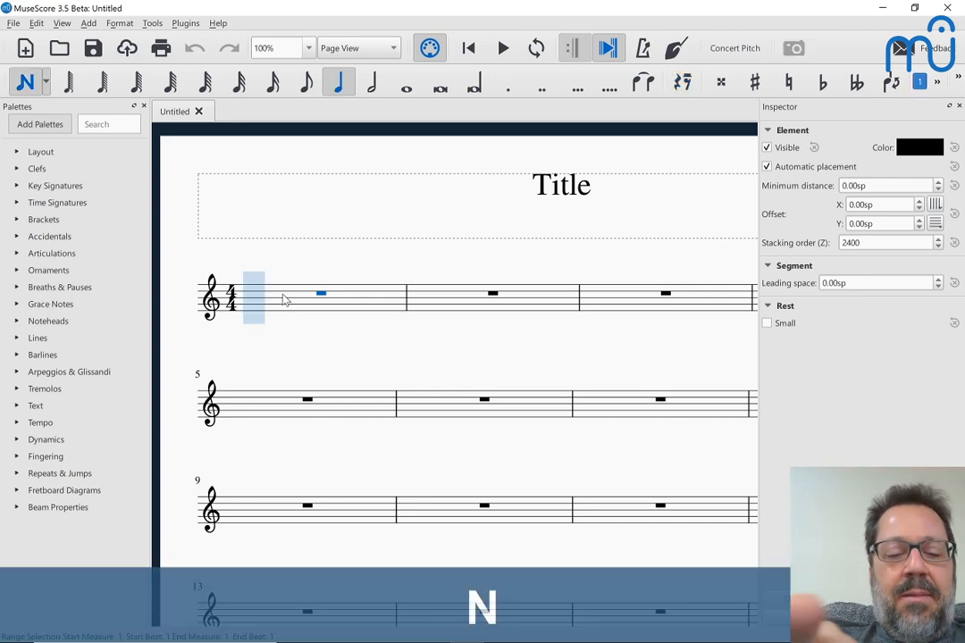
key("c")
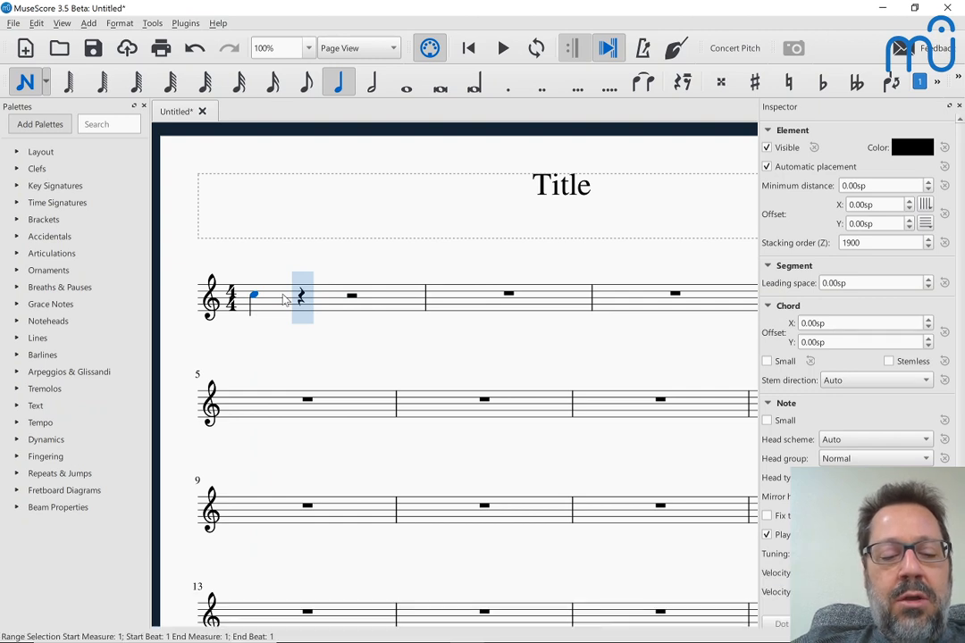
Enter an eighth-note D on beat 2 of measure 1 and repeat it twice.
key("4")
key("d")
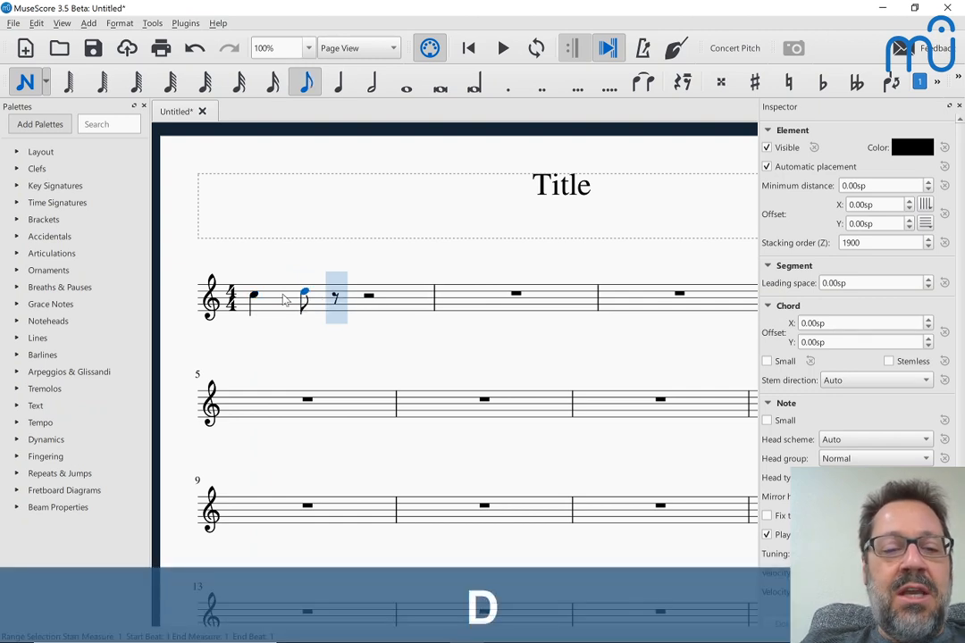
key("r")
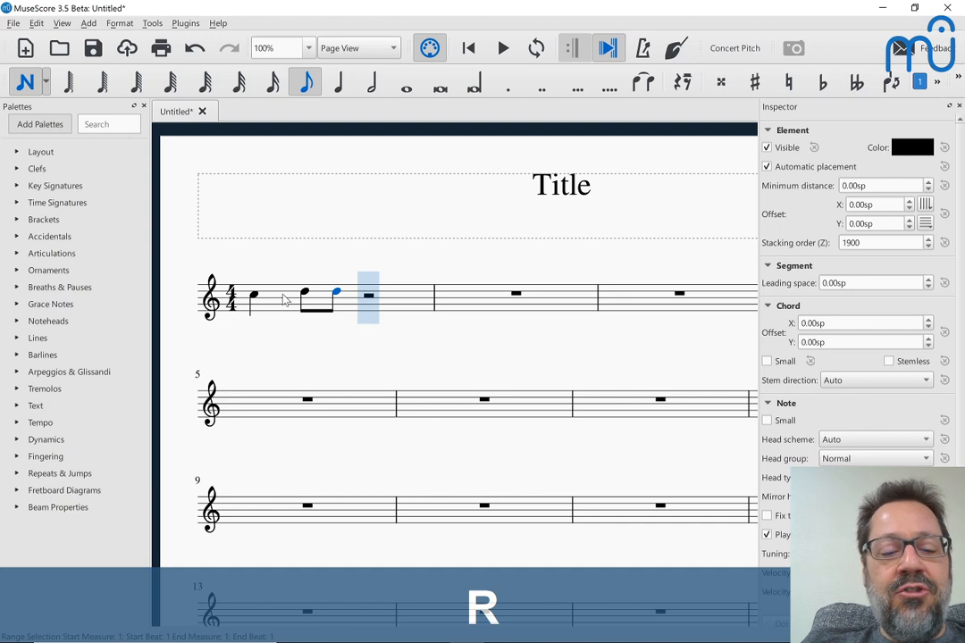
key("r")
Add F and A to the last D to form a chord, repeat it to fill measure 1, and leave note input.
key("shift+f")
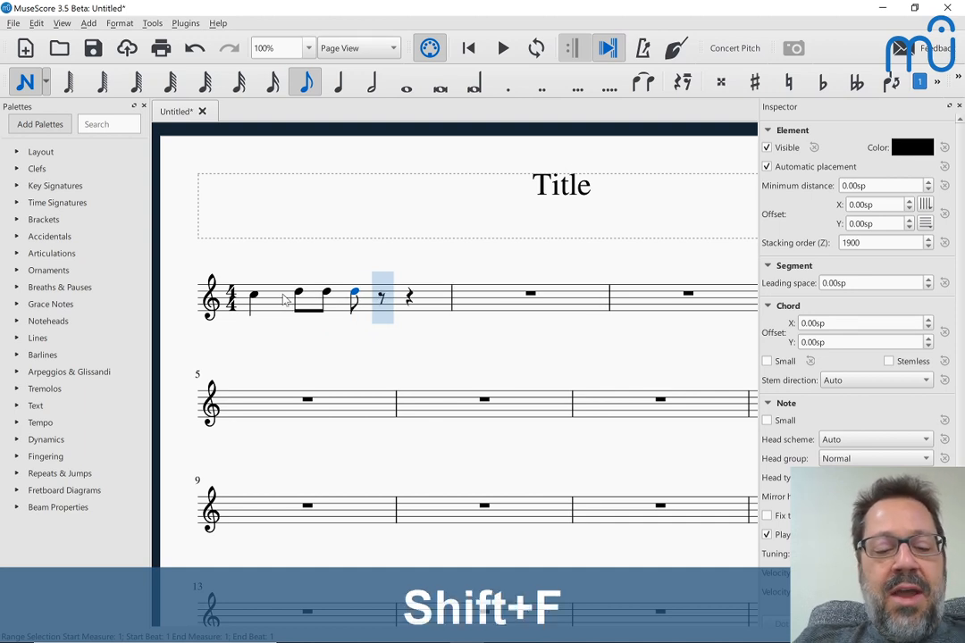
key("shift+a")
key("r")
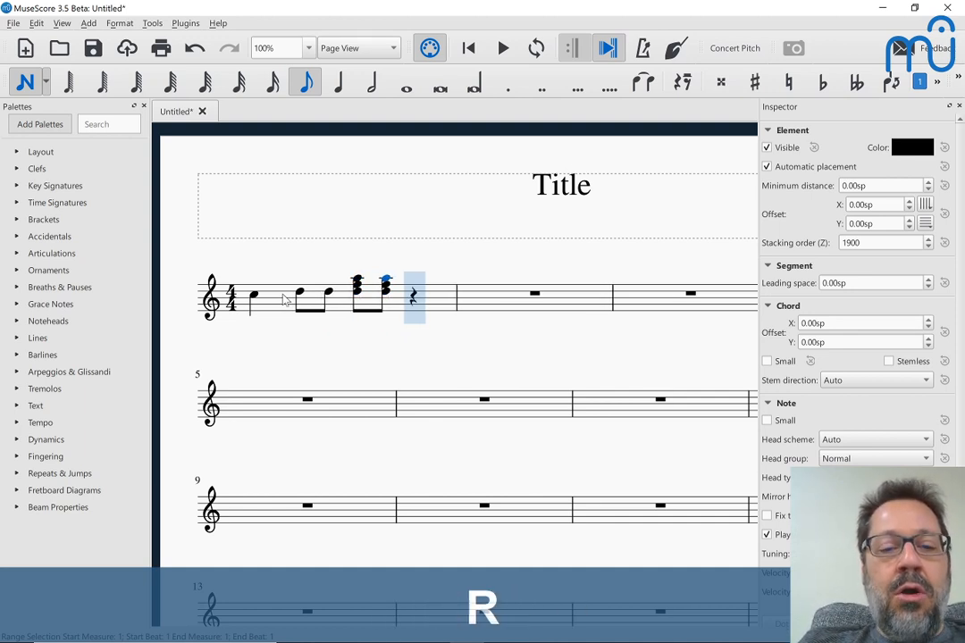
key("r")
key("r")
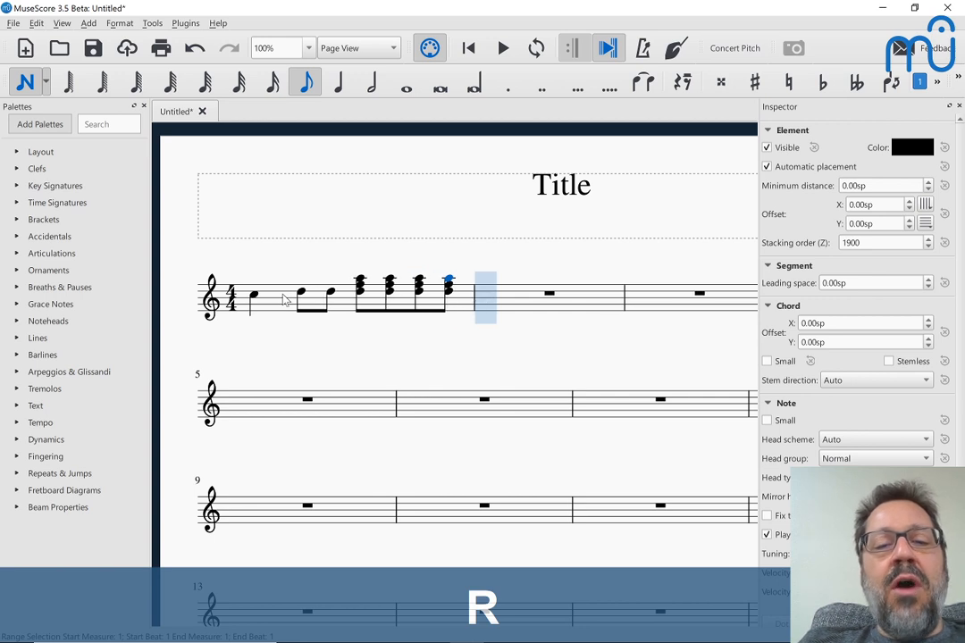
key("Escape")
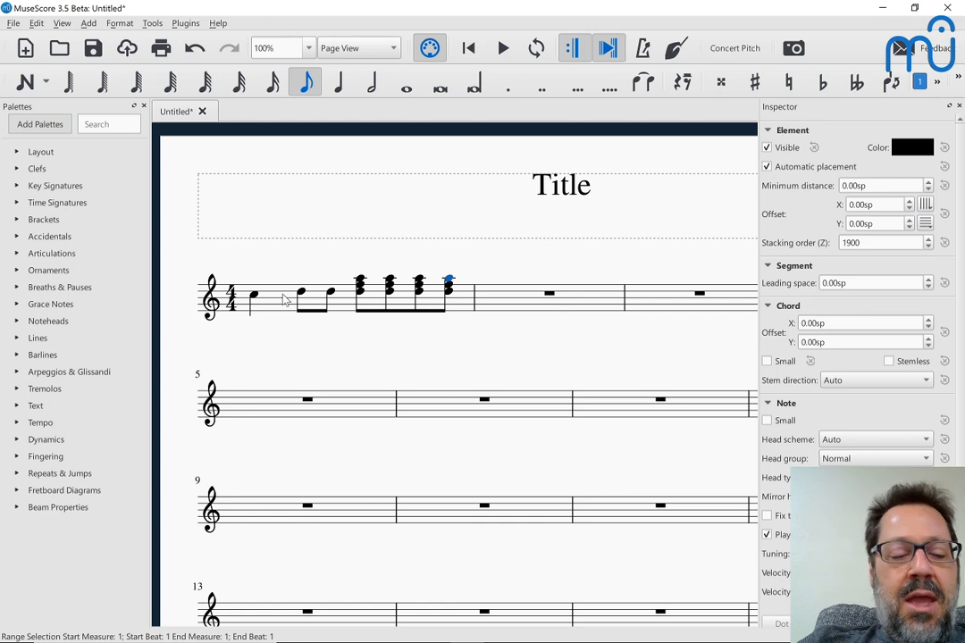
Select the last four eighth-note chords of measure 1 and repeat them at the start of measure 2.
key("shift+Left")
key("shift+Left")
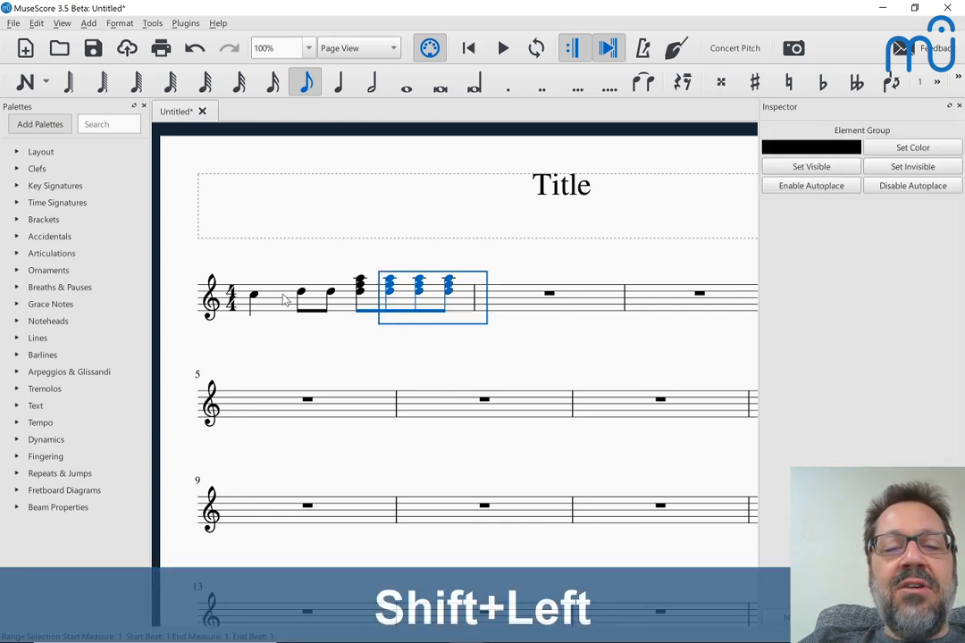
key("shift+Left")
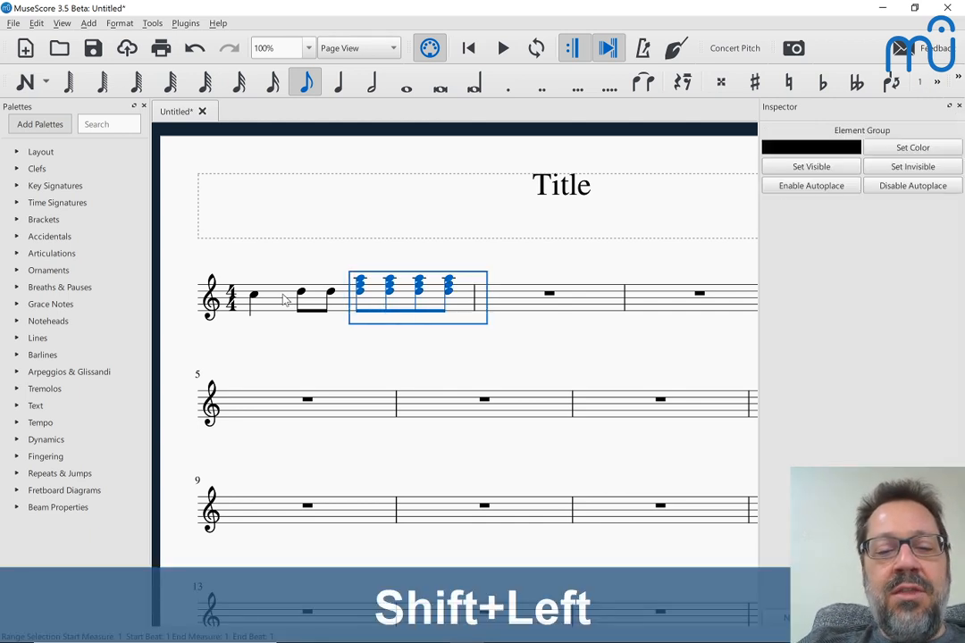
key("r")
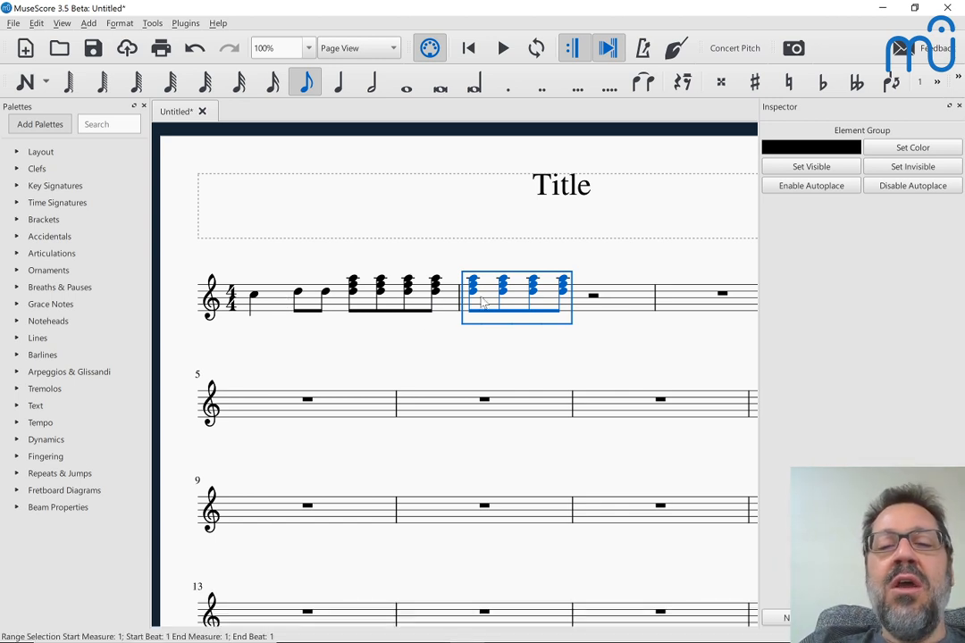
Repeat the last chord of measure 2 once from a single selected note, and fill the rest of the measure with repeats in note input mode.
left_click(563, 291)
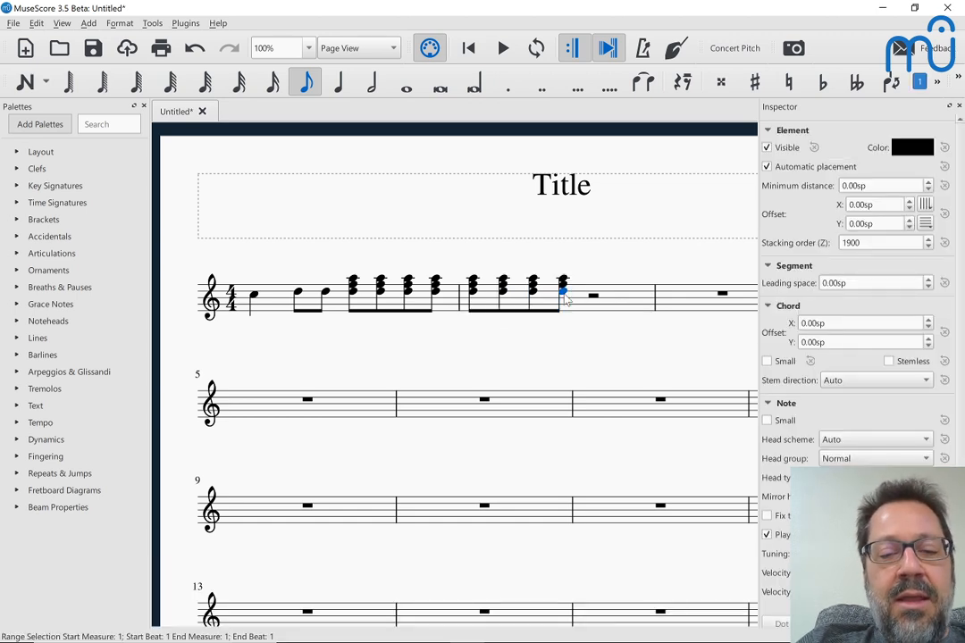
key("r")
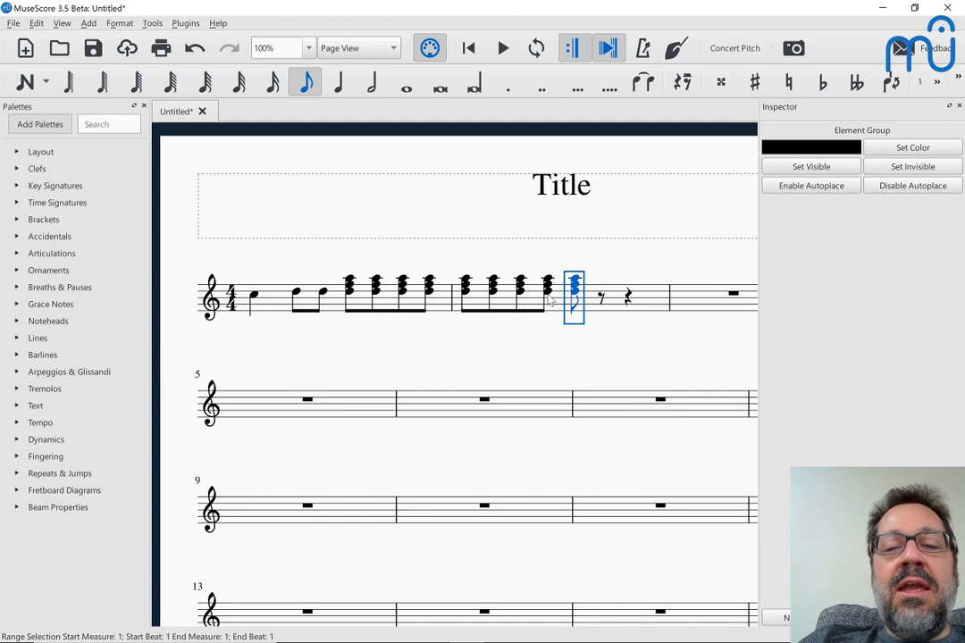
key("n")
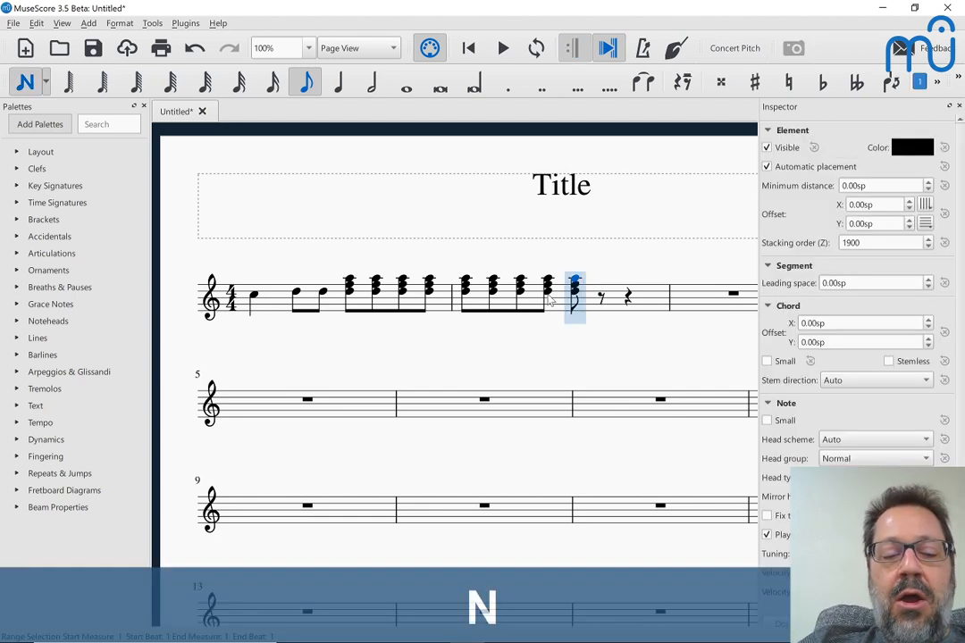
key("r")
key("r")
key("r")
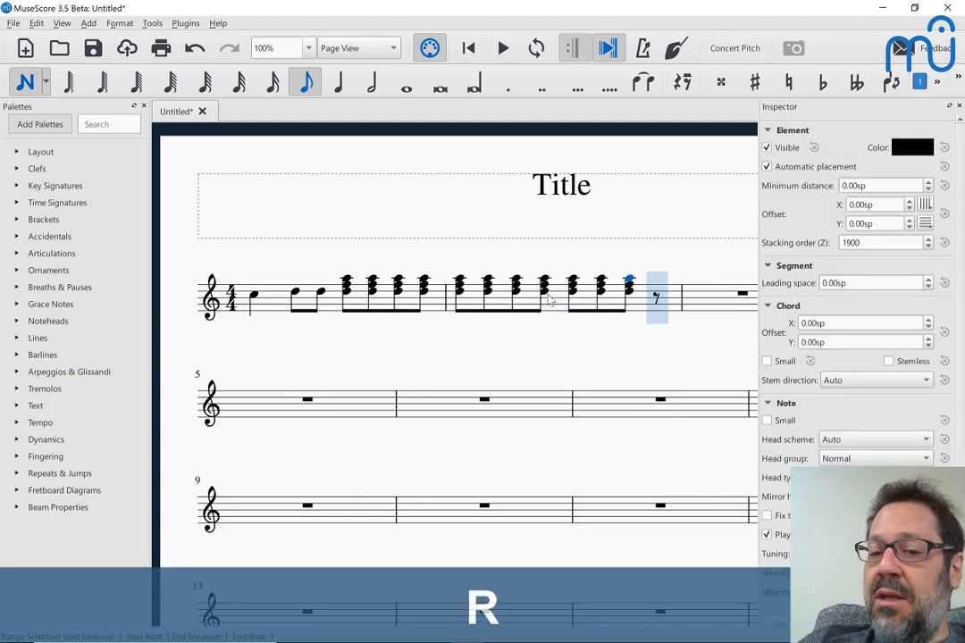
key("r")
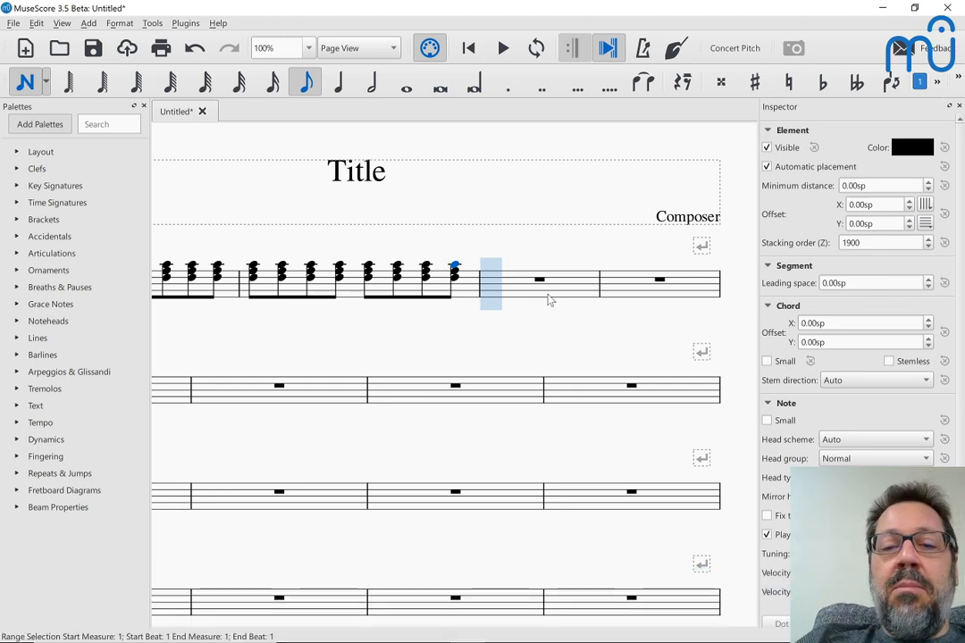
key("Escape")
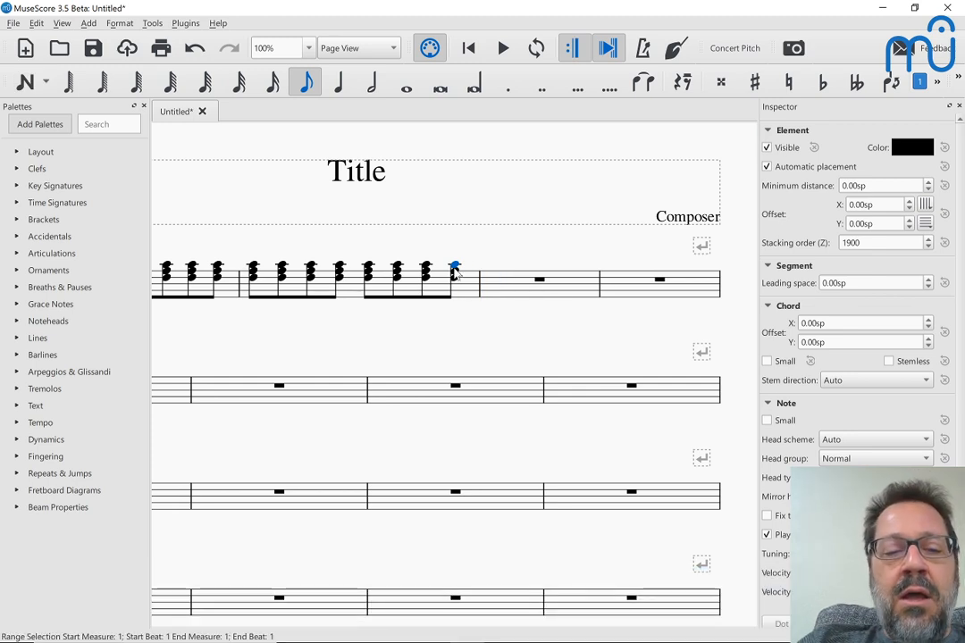
Enter a quarter-note C on beat 1 of measure 3, leave note input and clear the selection.
left_click(495, 295)
key("n")
key("c")
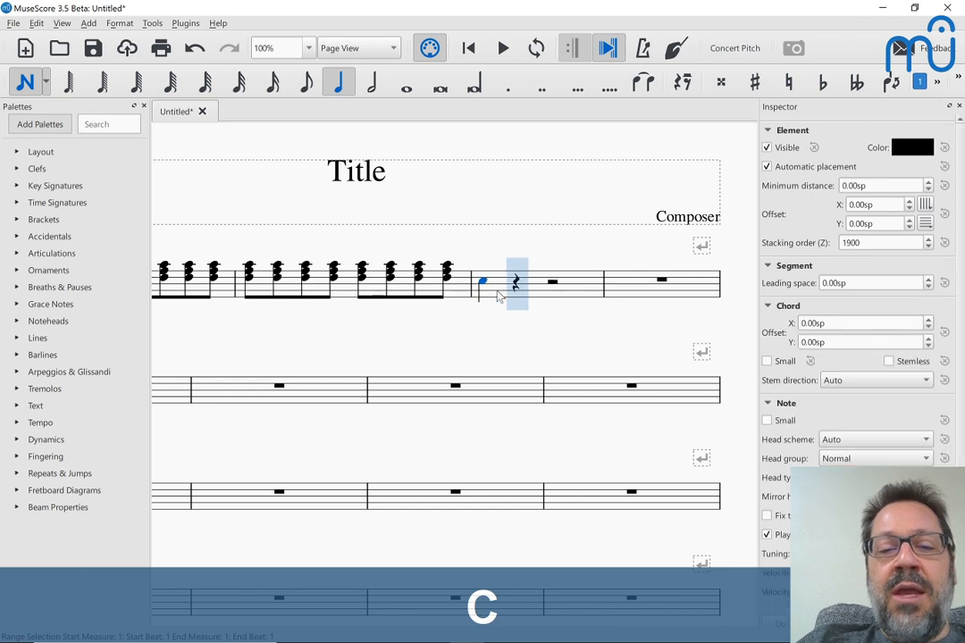
key("Escape")
left_click(469, 349)
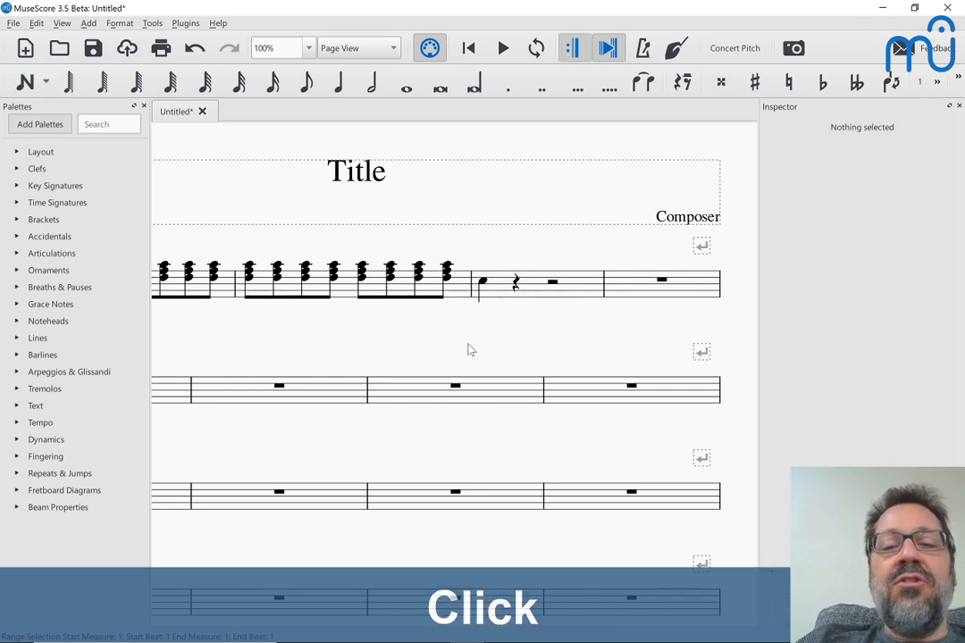
Repeat the quarter-note C of measure 3 twice outside note input and lower the last copy to G.
left_click(483, 283)
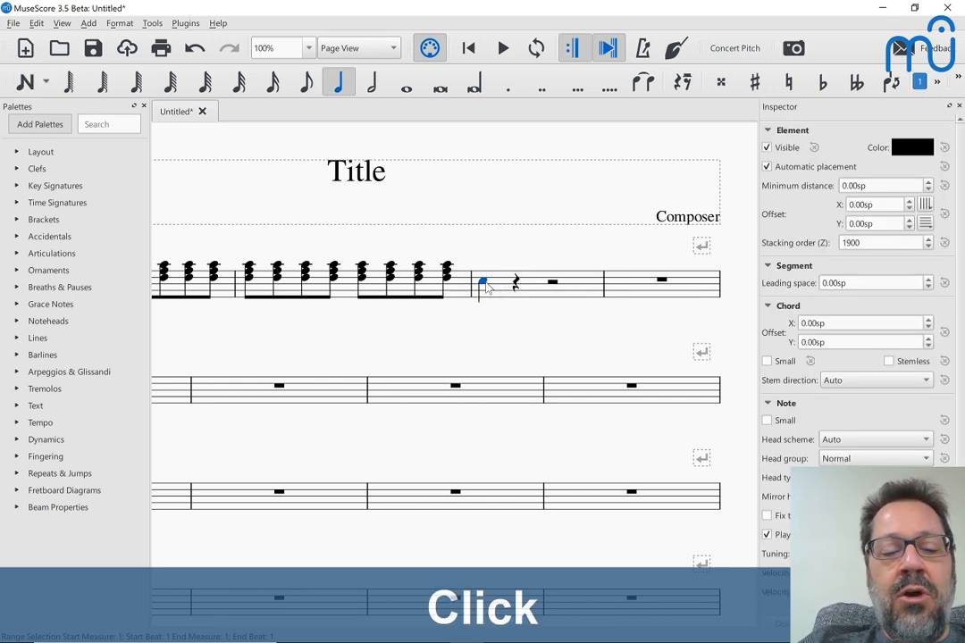
key("r")
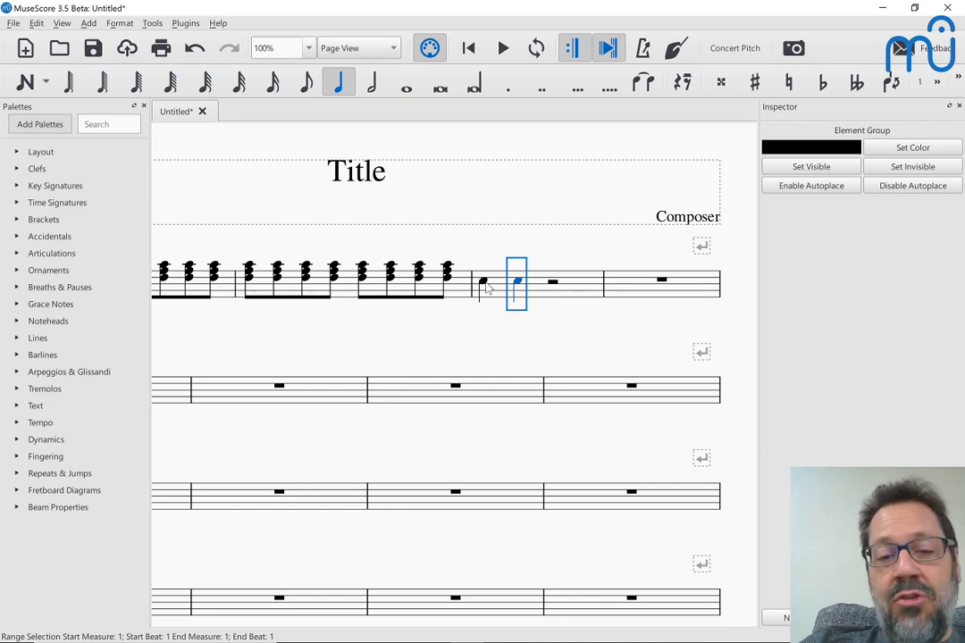
key("r")
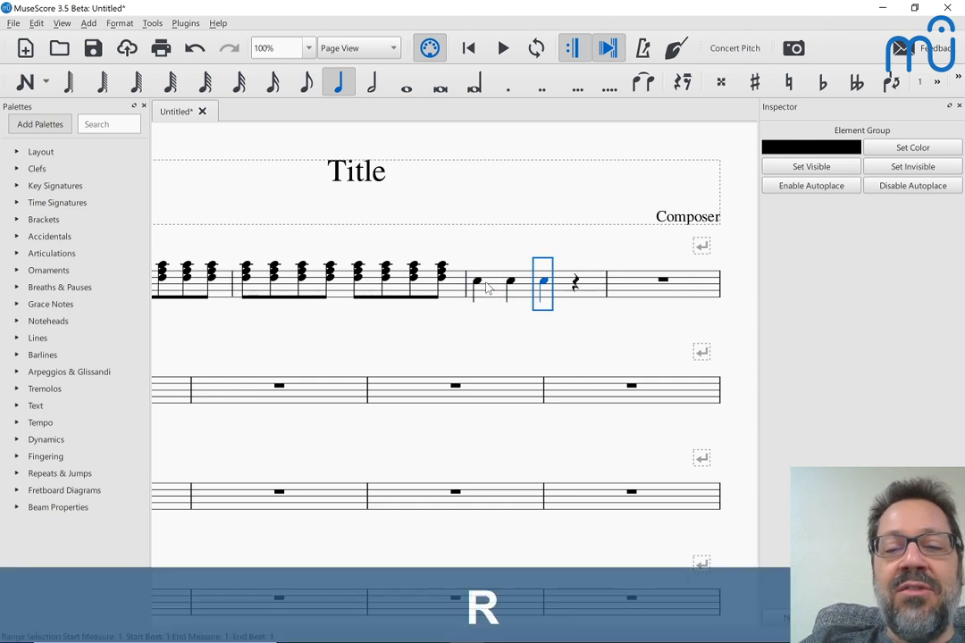
key("Down")
key("Down")
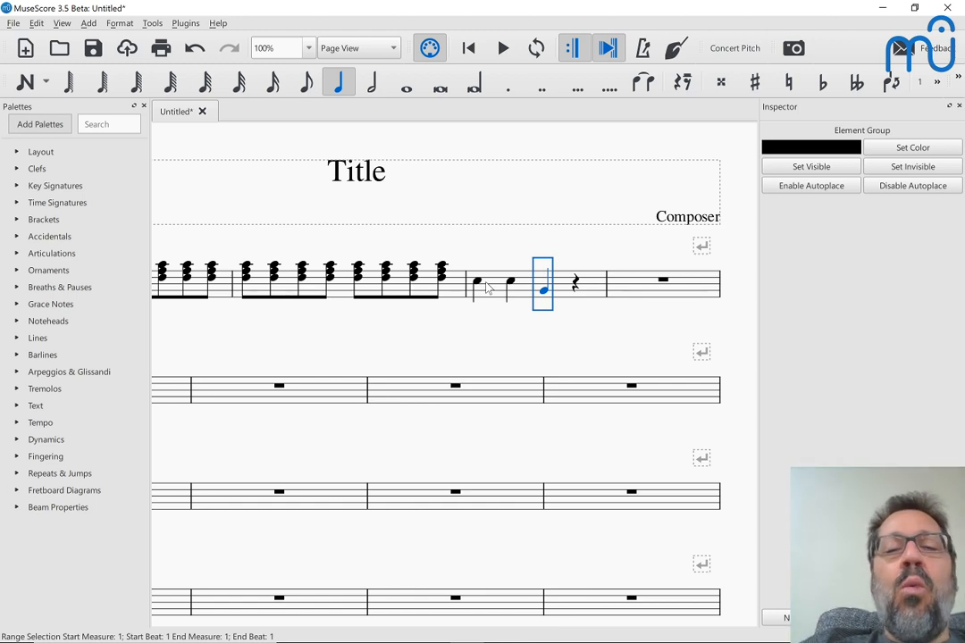
Build a non-contiguous selection from the D and F of measure 2's seventh chord and measure 3's second C, G and quarter rest.
left_click(342, 291)
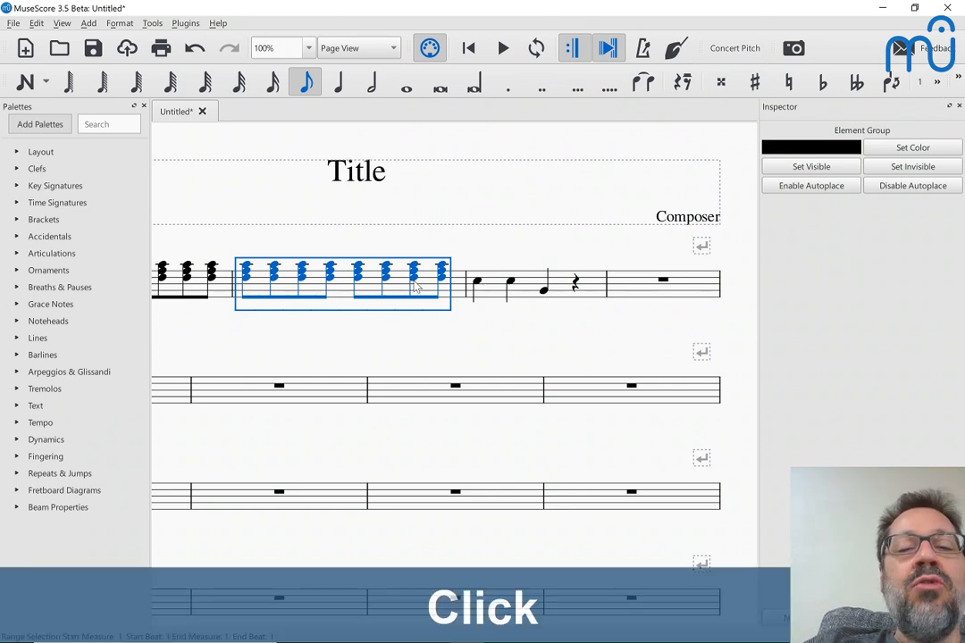
left_click(413, 273)
left_click(414, 270, "ctrl")
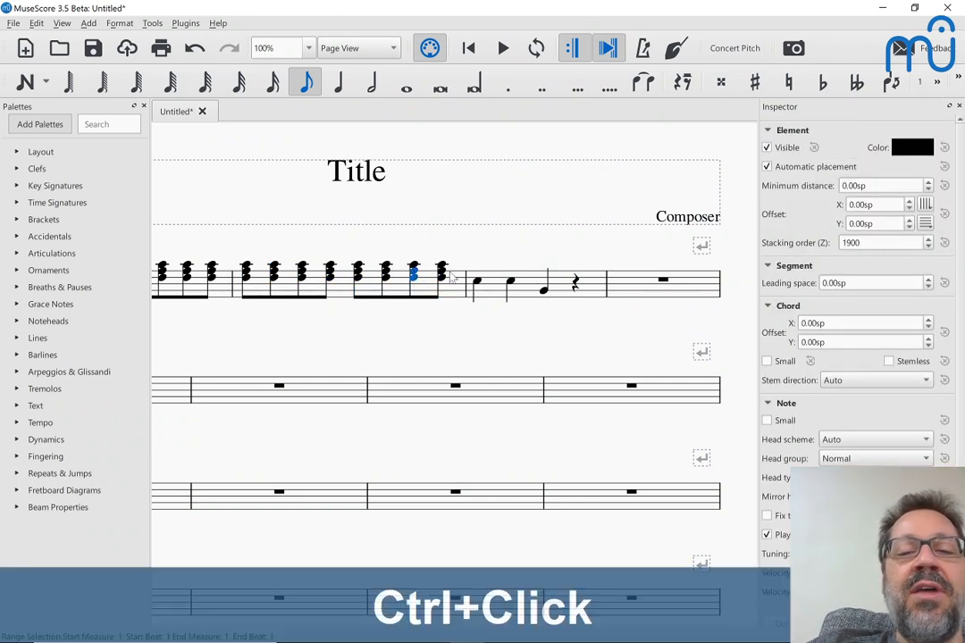
left_click(513, 288, "ctrl")
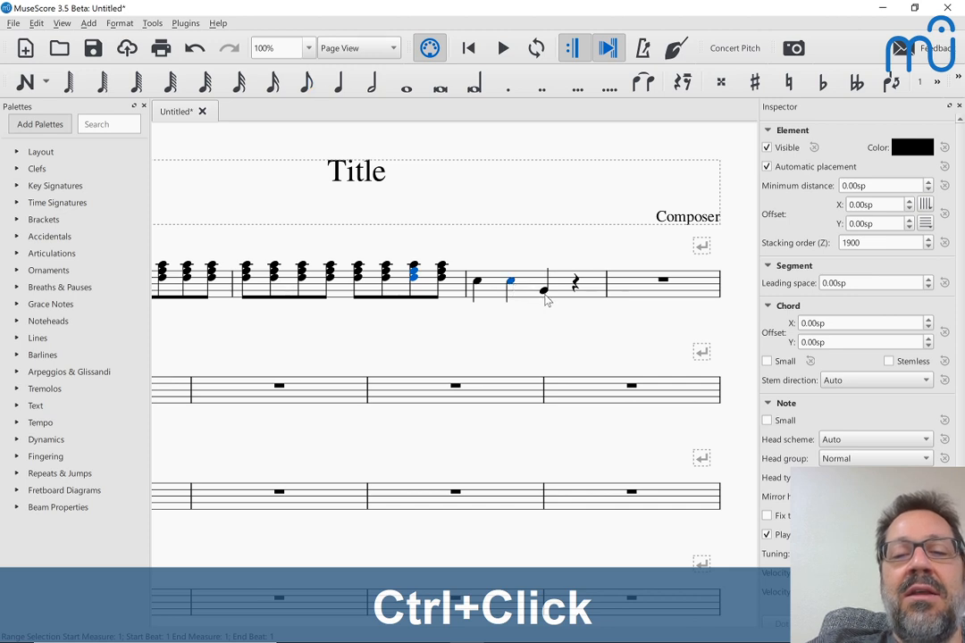
left_click(546, 295, "ctrl")
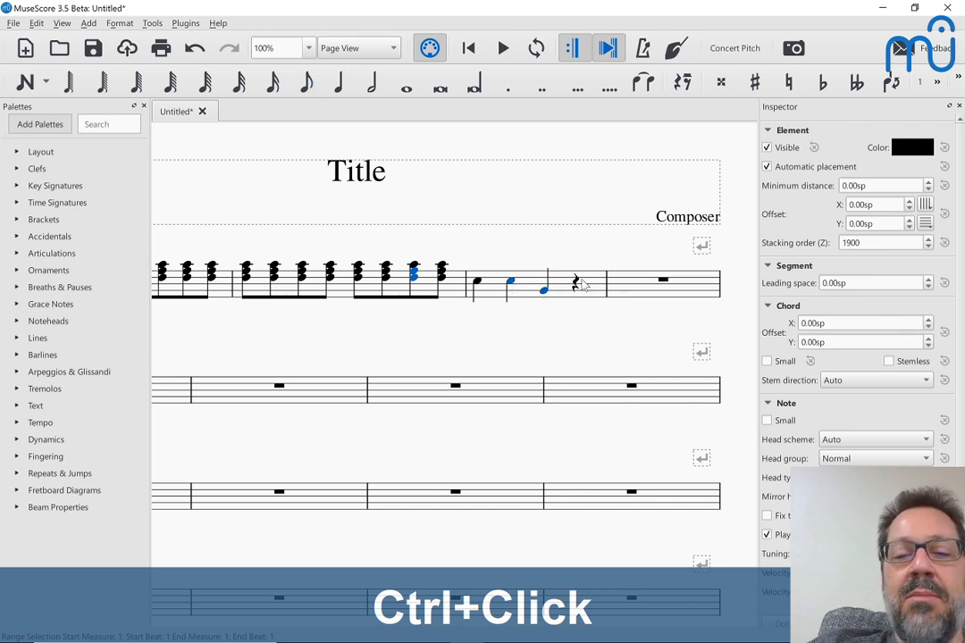
left_click(576, 284, "ctrl")
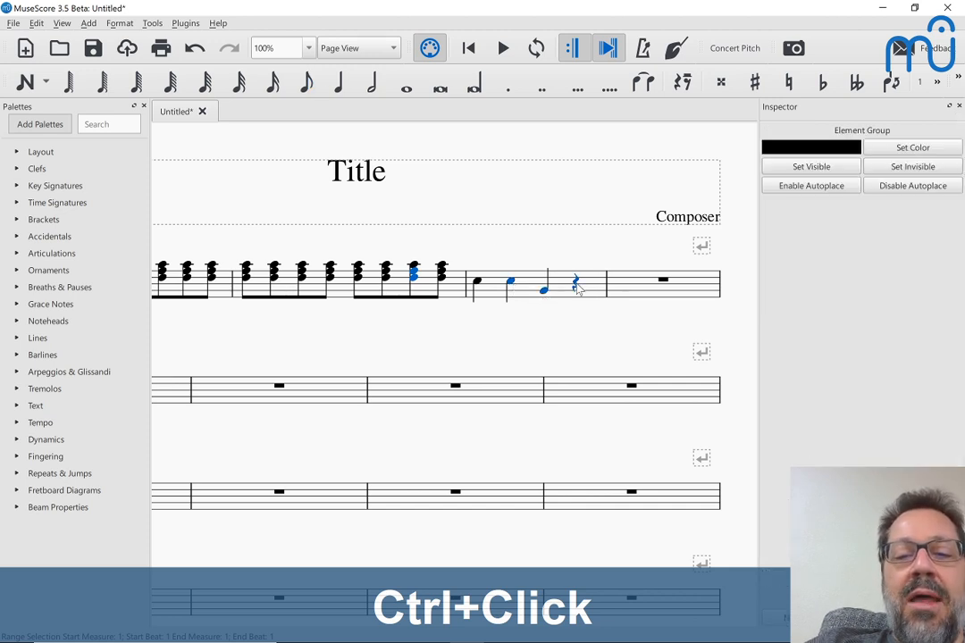
Select all of measure 2, add the G of measure 3 to the selection, and lower the selected notes by semitones to below the staff.
left_click(332, 296)
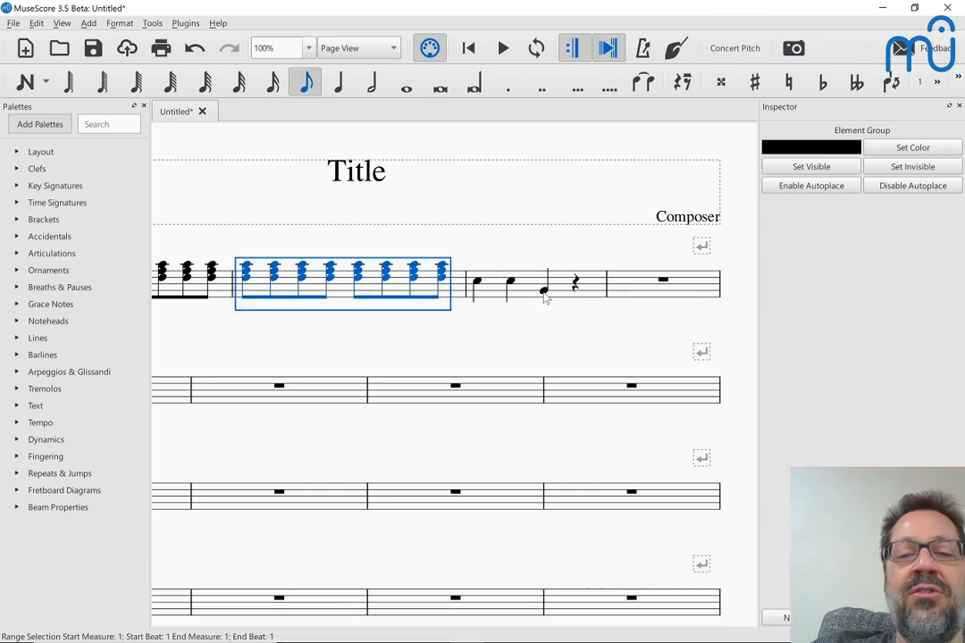
left_click(545, 293, "ctrl")
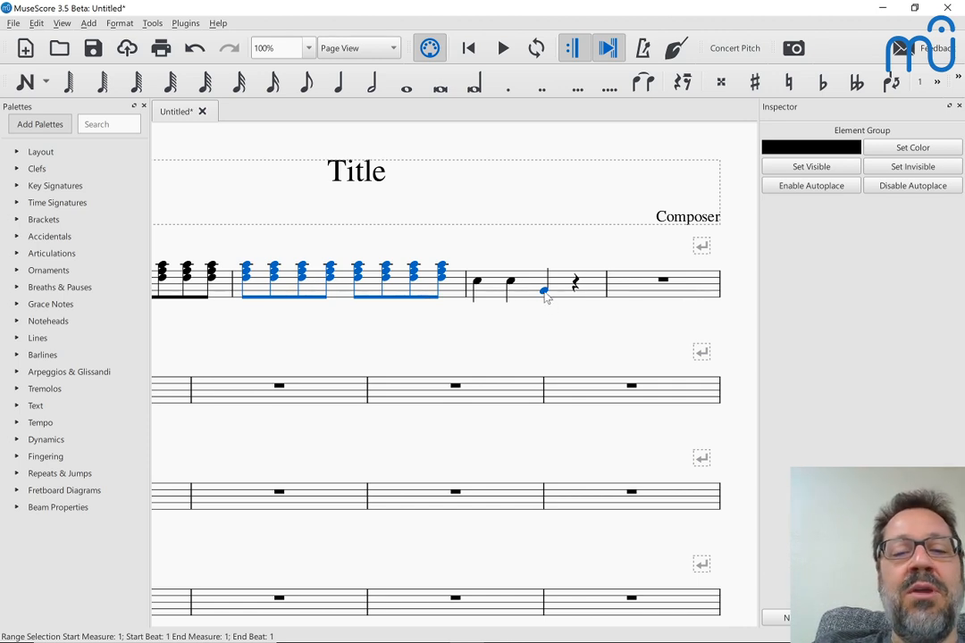
key("Down")
key("Down")
key("Down")
key("Down")
key("Down")
key("Down")
key("Down")
key("Down")
key("Down")
key("Down")
key("Down")
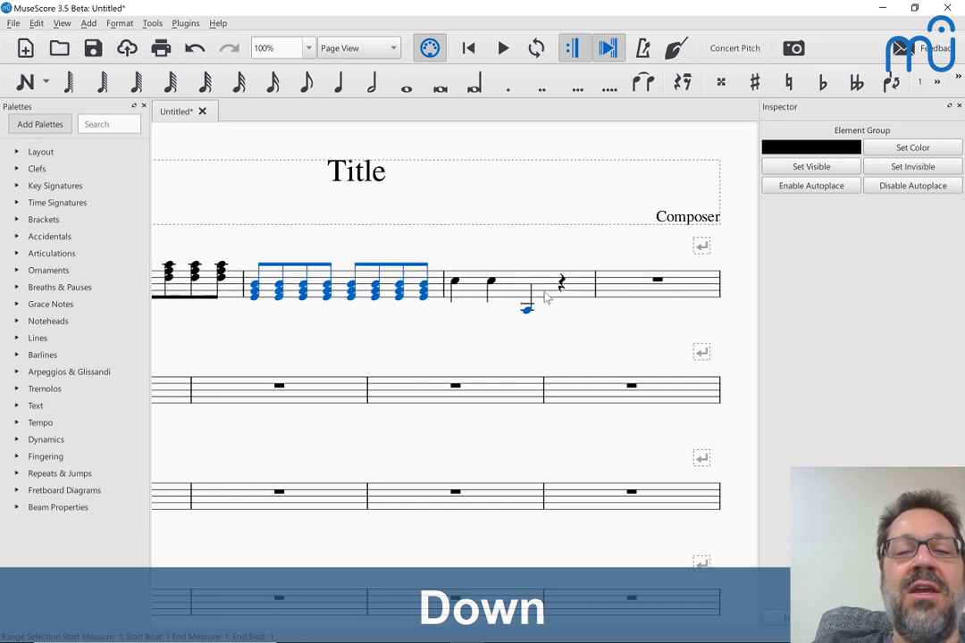
key("Down")
key("Down")
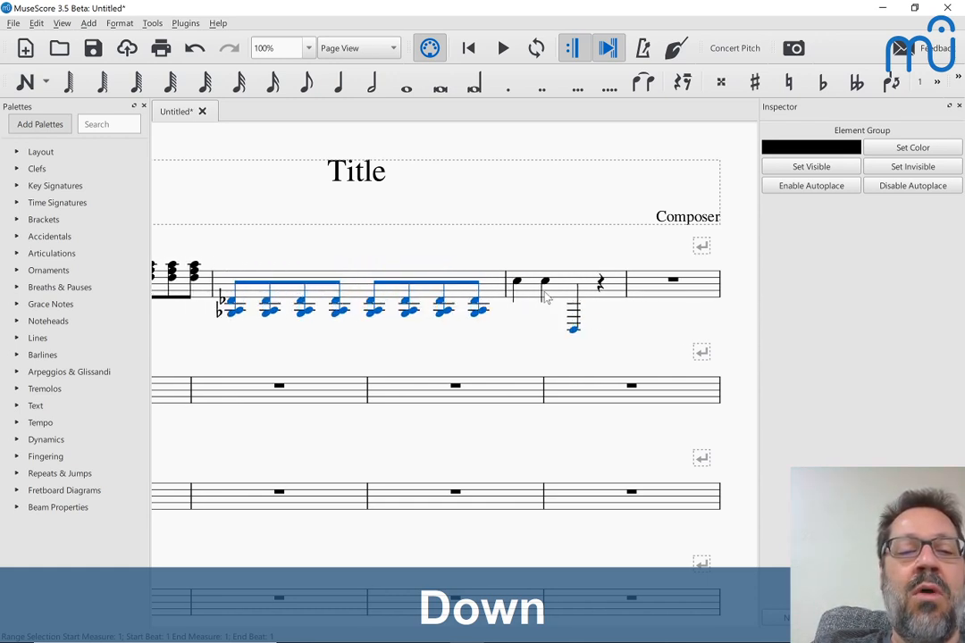
Raise the selected notes of measures 2 and 3 by semitones until they are back at their original pitches.
key("Up")
key("Up")
key("Up")
key("Up")
key("Up")
key("Up")
key("Up")
key("Up")
key("Up")
key("Up")
key("Up")
key("Up")
key("Up")
key("Up")
key("Up")
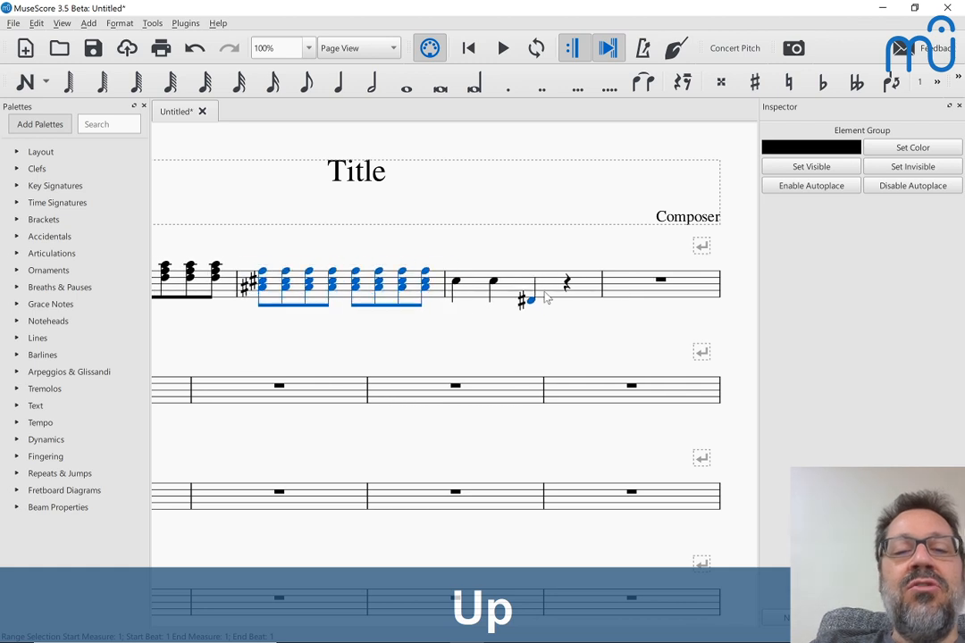
key("Up")
key("Up")
key("Down")
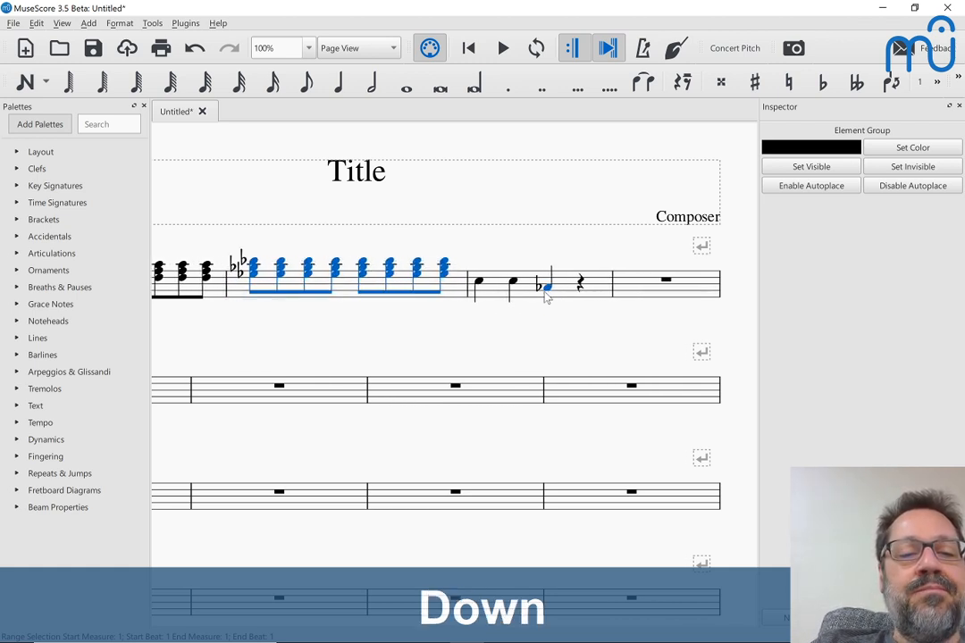
key("Down")
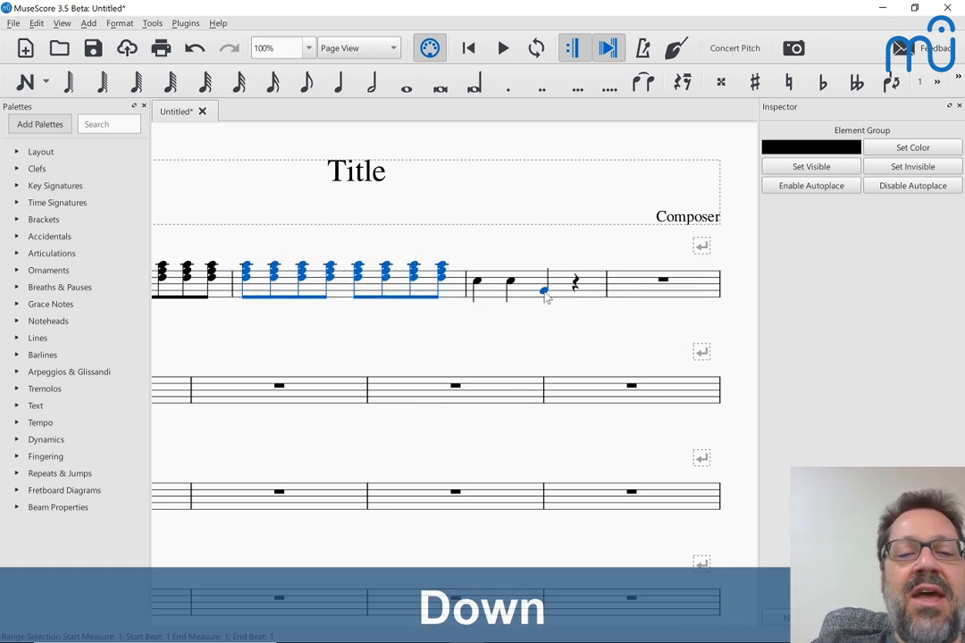
Select all of measure 2, remove the sixth chord's top A from the selection, and lower the remaining notes by semitones to below the staff.
left_click(337, 296)
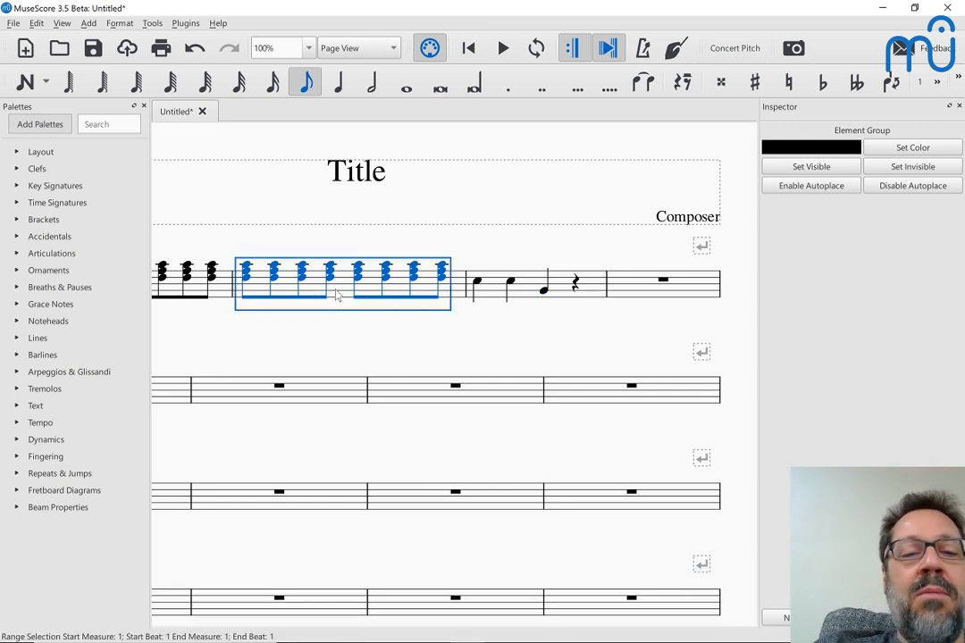
left_click(388, 268, "ctrl")
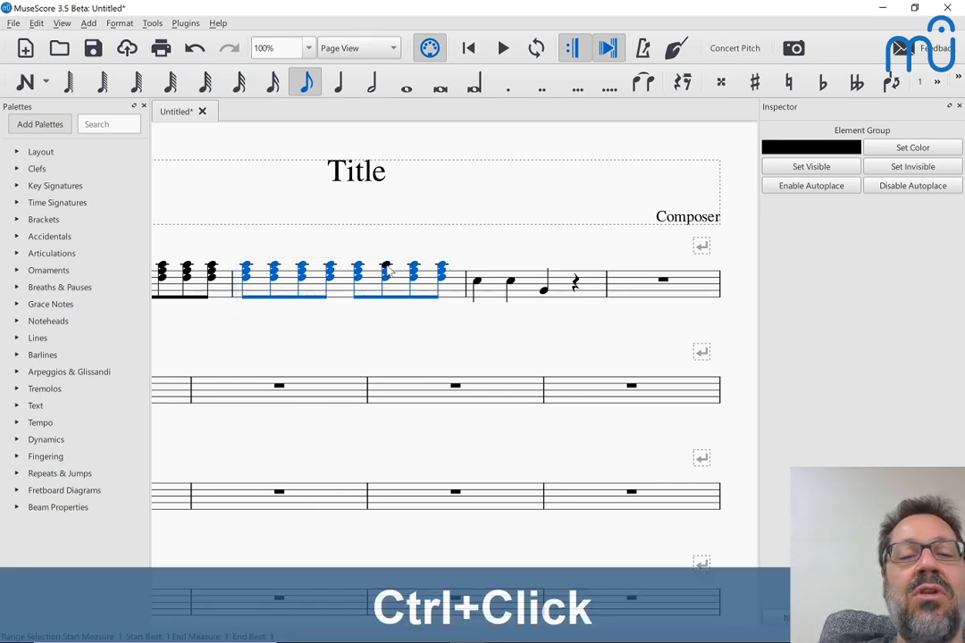
key("Down")
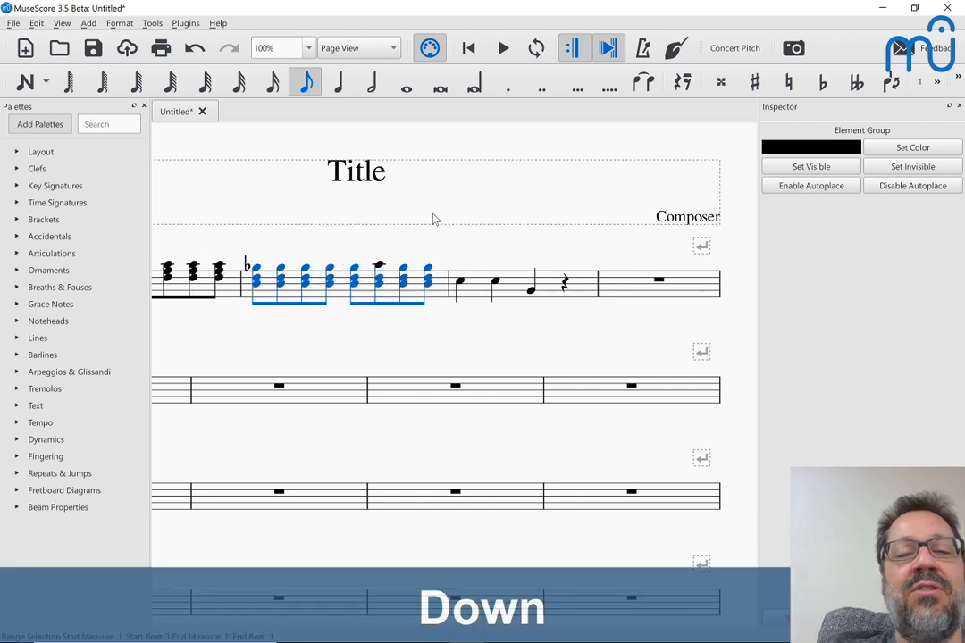
key("Down")
key("Down")
key("Down")
key("Down")
key("Down")
key("Down")
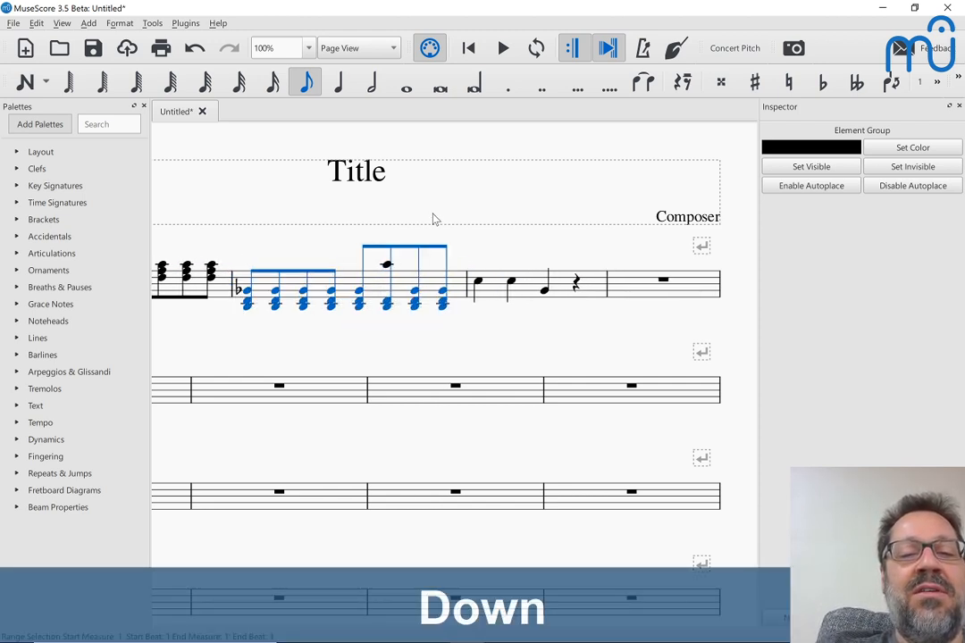
key("Down")
key("Down")
key("Down")
key("Down")
key("Down")
Raise the selected notes of measure 2 by semitones until the top selected note is D, and clear the selection.
key("Up")
key("Up")
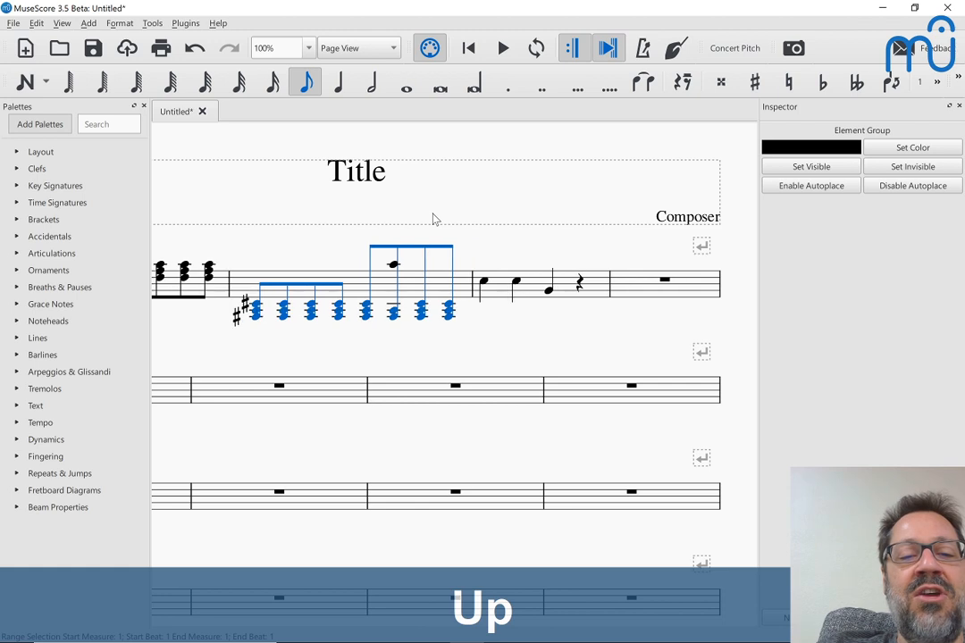
key("Up")
key("Up")
key("Up")
key("Up")
key("Up")
key("Up")
key("Up")
key("Up")
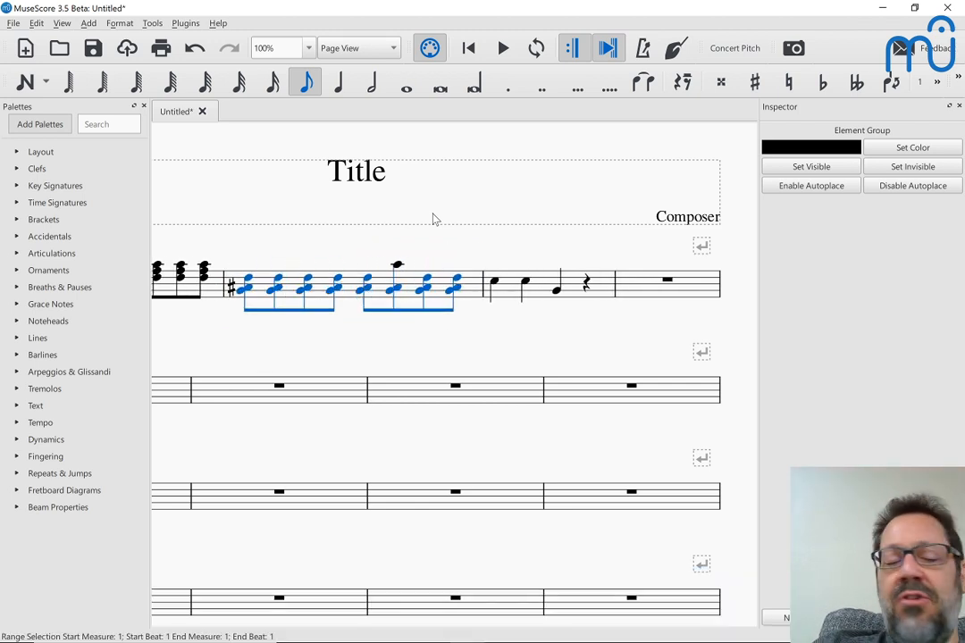
key("Escape")
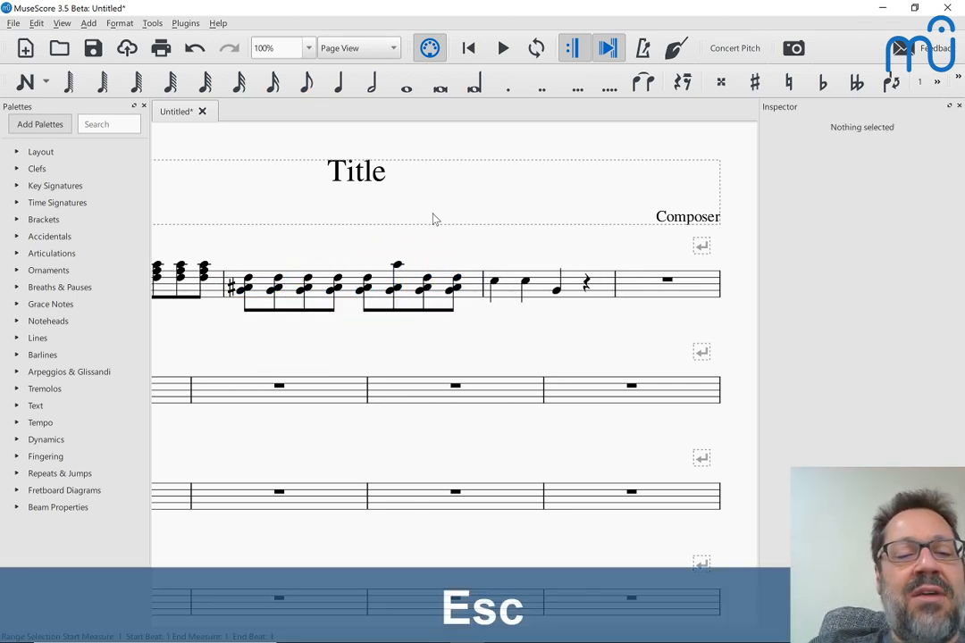
Start lyrics on the first note of measure 1 and enter the syllables "on", "two", "three" and "four" on consecutive notes.
scroll(362, 330, "left", 3)
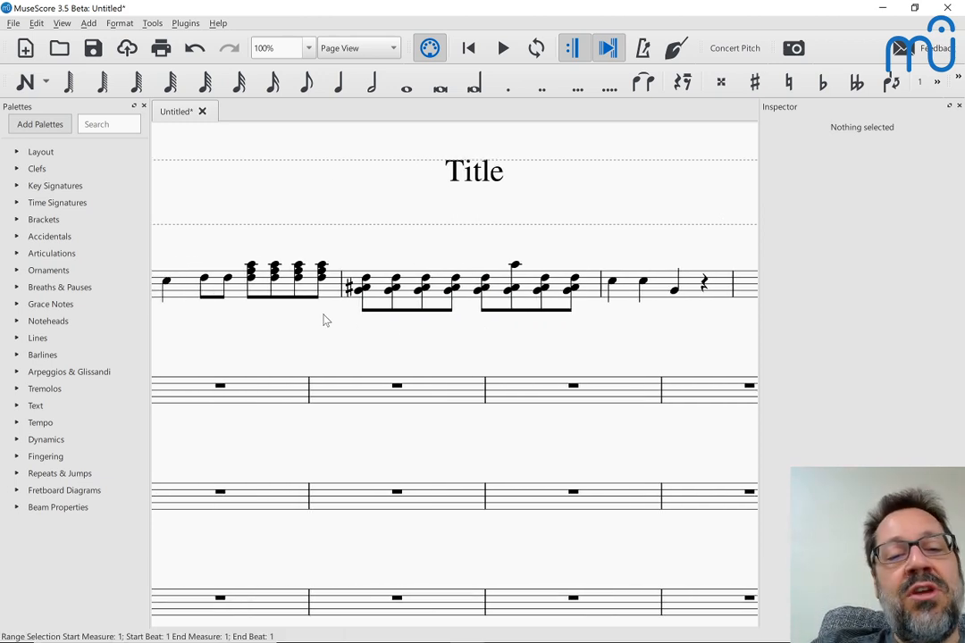
scroll(323, 319, "left", 2)
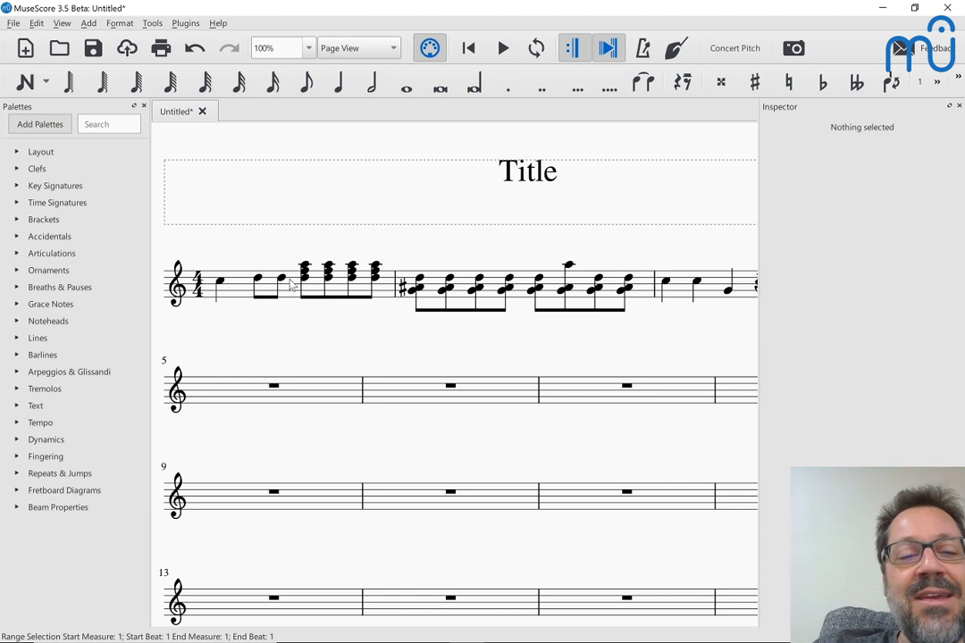
left_click(279, 395)
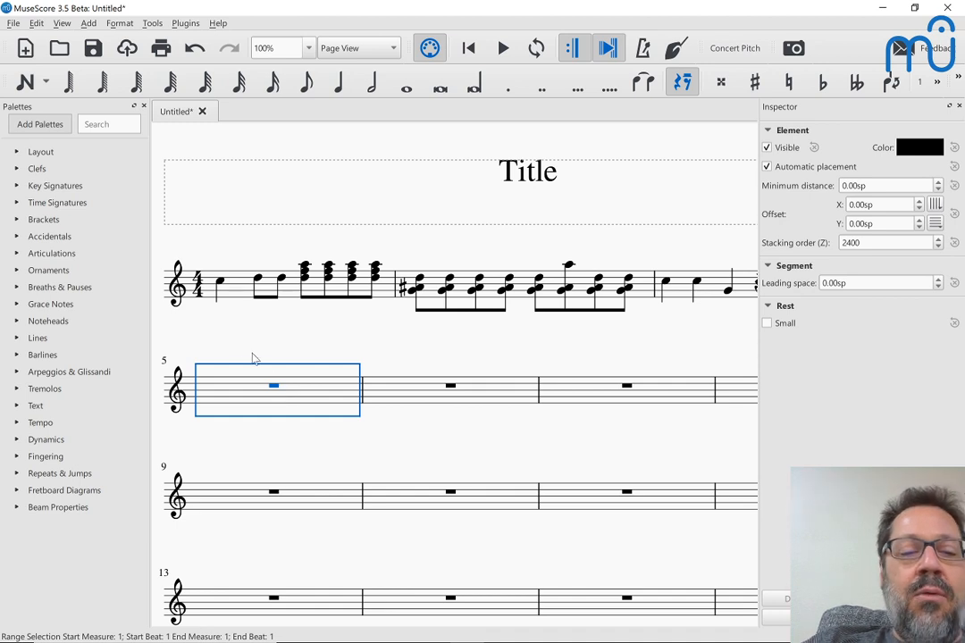
key("Escape")
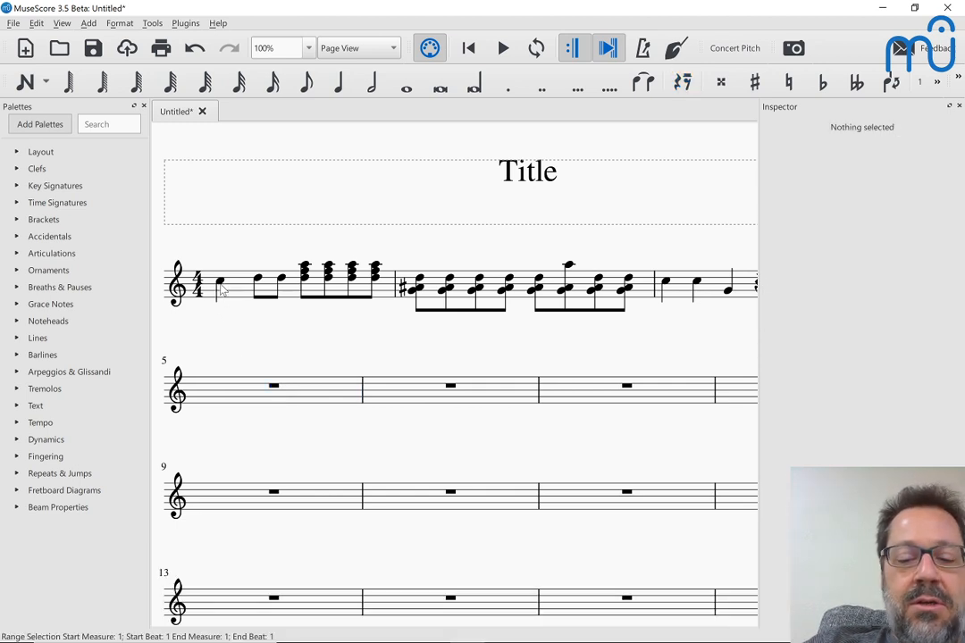
left_click(221, 284)
key("ctrl+l")
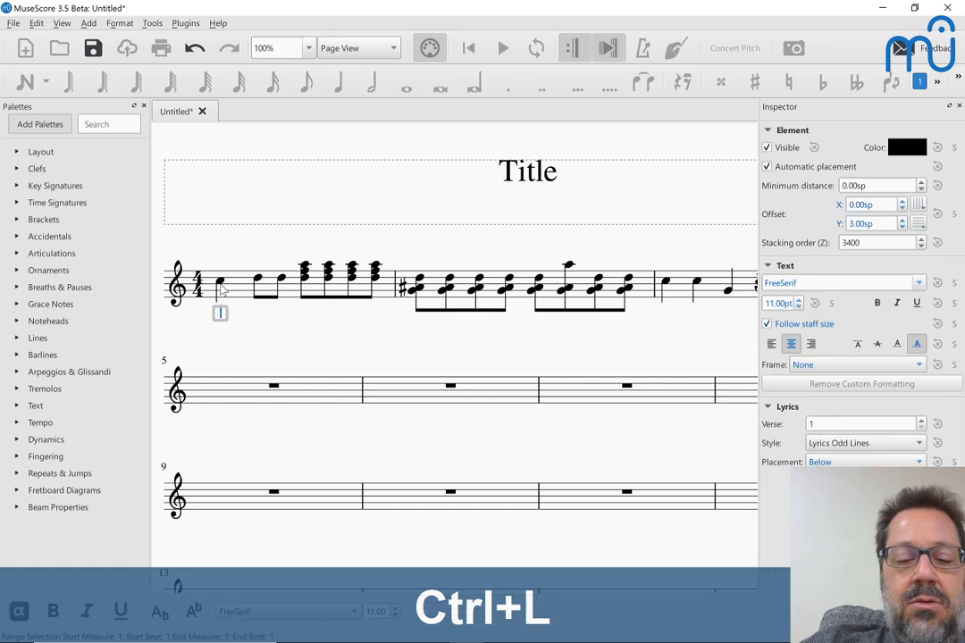
type("on")
key("space")
type("e")
key("BackSpace")
type("two")
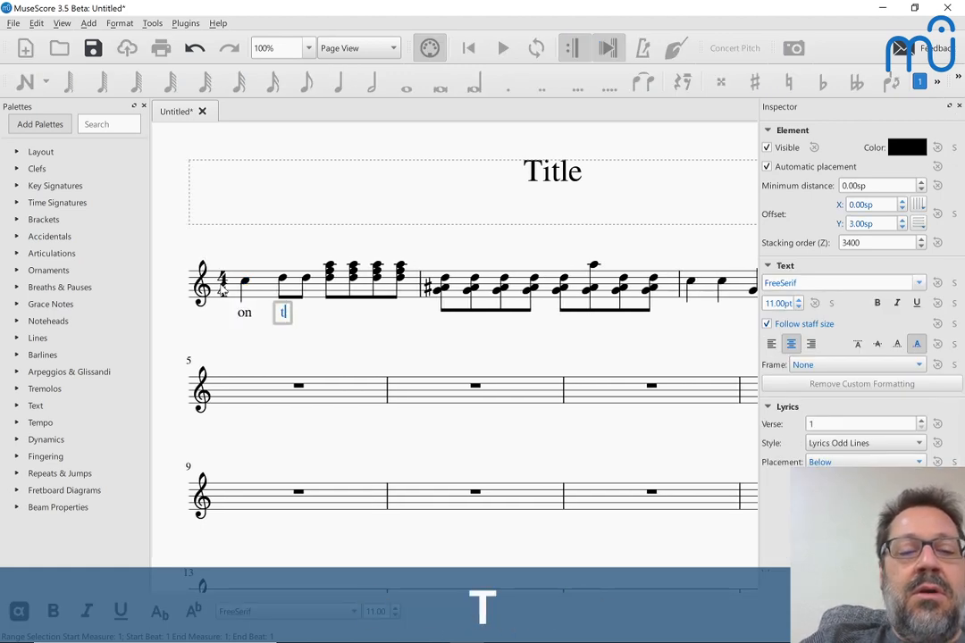
key("space")
type("three")
key("space")
type("four")
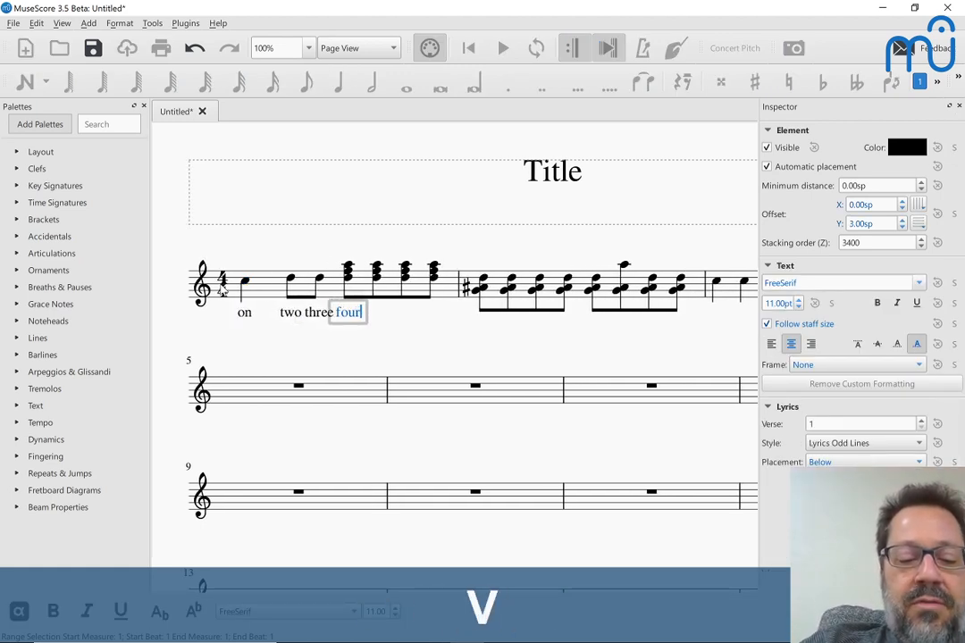
Continue the lyrics with "five", "six" and the hyphenated "se0-ven", ending on the first chord of measure 2.
key("space")
type("five")
key("space")
type("six")
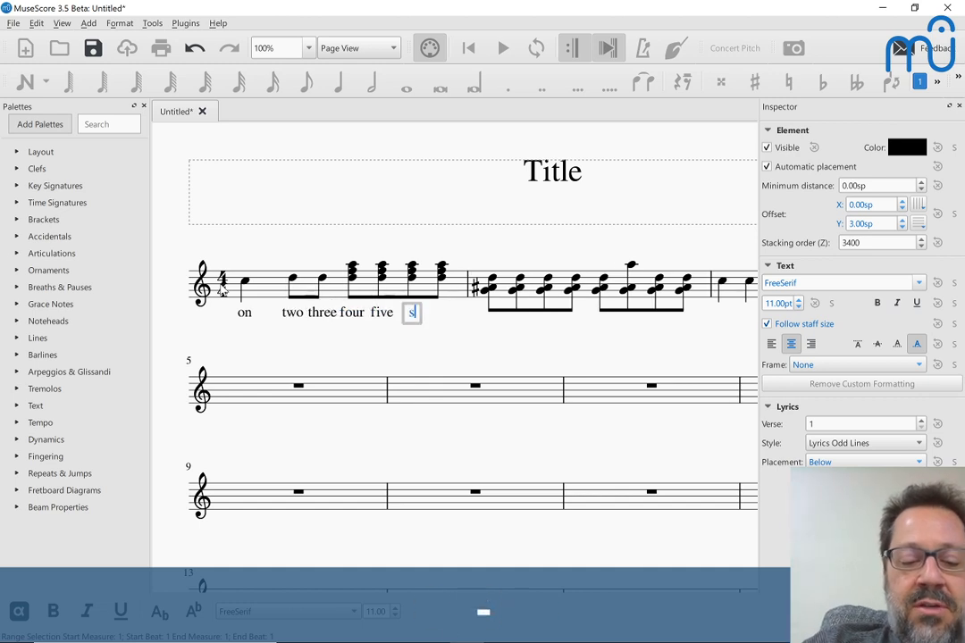
key("space")
type("se0")
key("minus")
type("ven")
key("Escape")
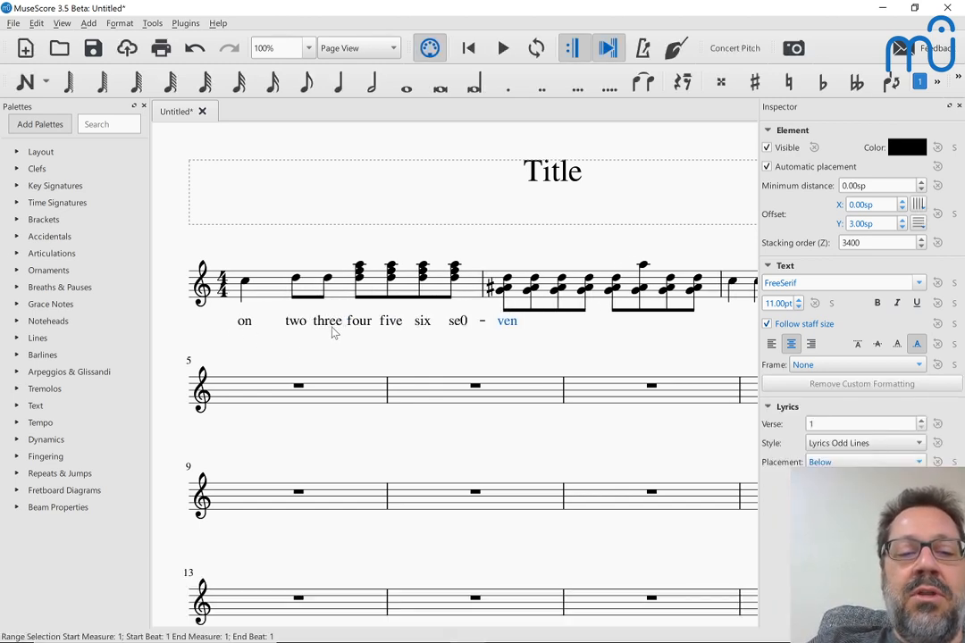
Correct the first lyric syllable to "one" and the syllable before "ven" to "se".
double_click(244, 321)
key("Right")
type("e")
key("Escape")
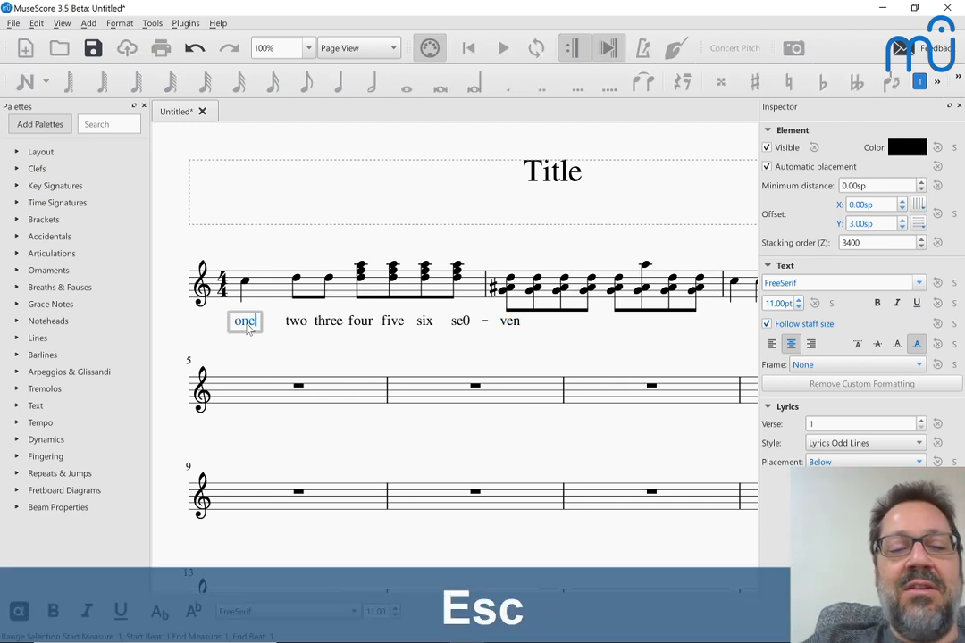
left_click(463, 327)
double_click(463, 327)
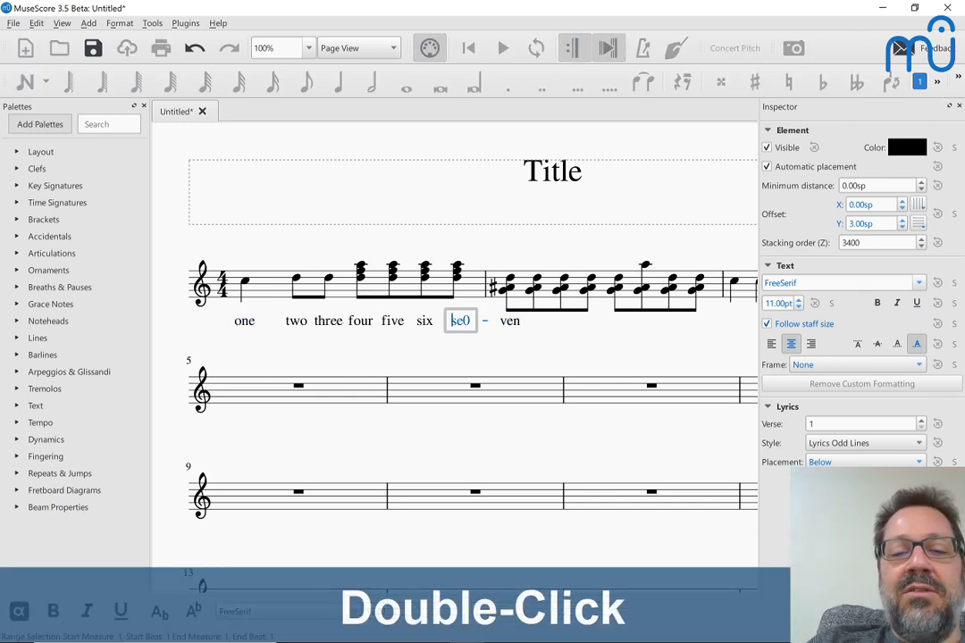
key("Right")
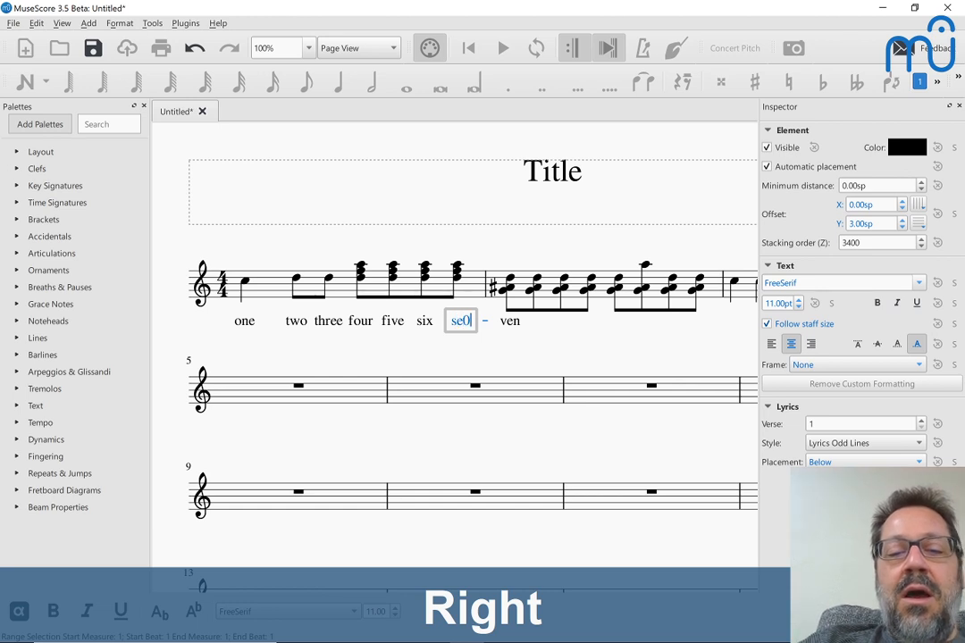
key("BackSpace")
key("Escape")
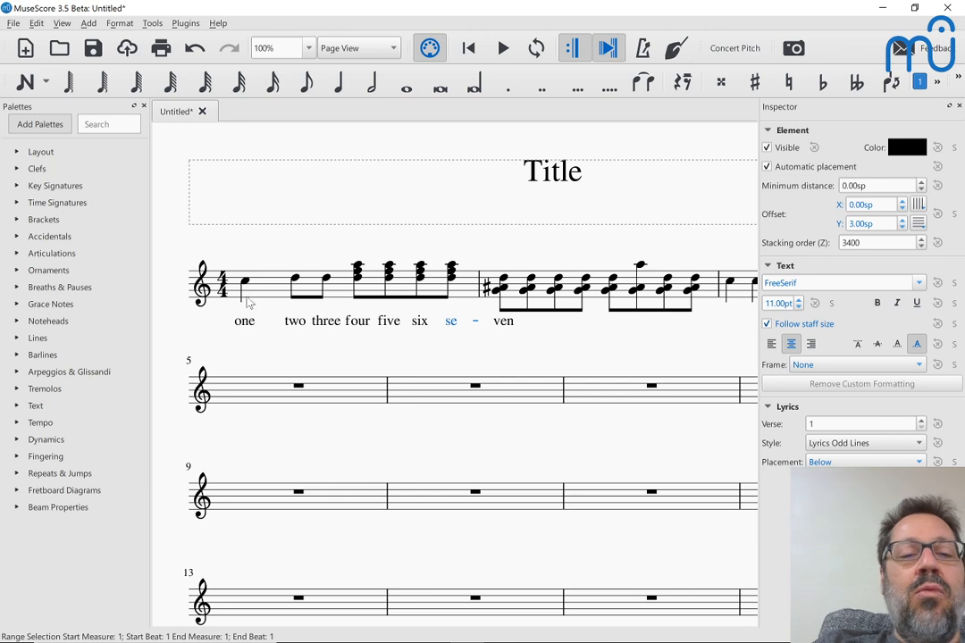
Select the lyrics "one" through "six" by adding the syllables to the selection one at a time.
left_click(245, 284)
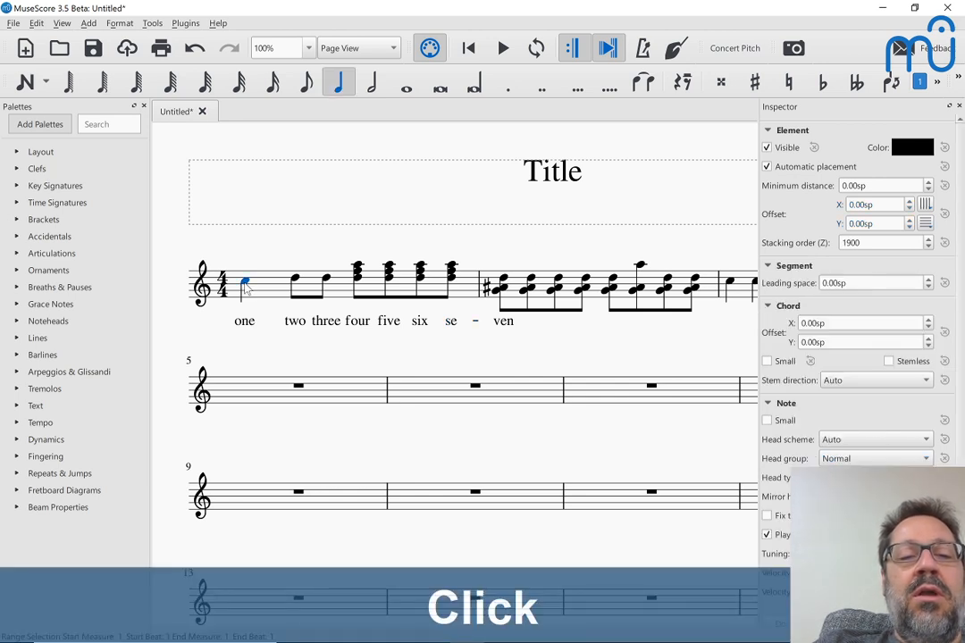
left_click(247, 324)
left_click(294, 323, "ctrl")
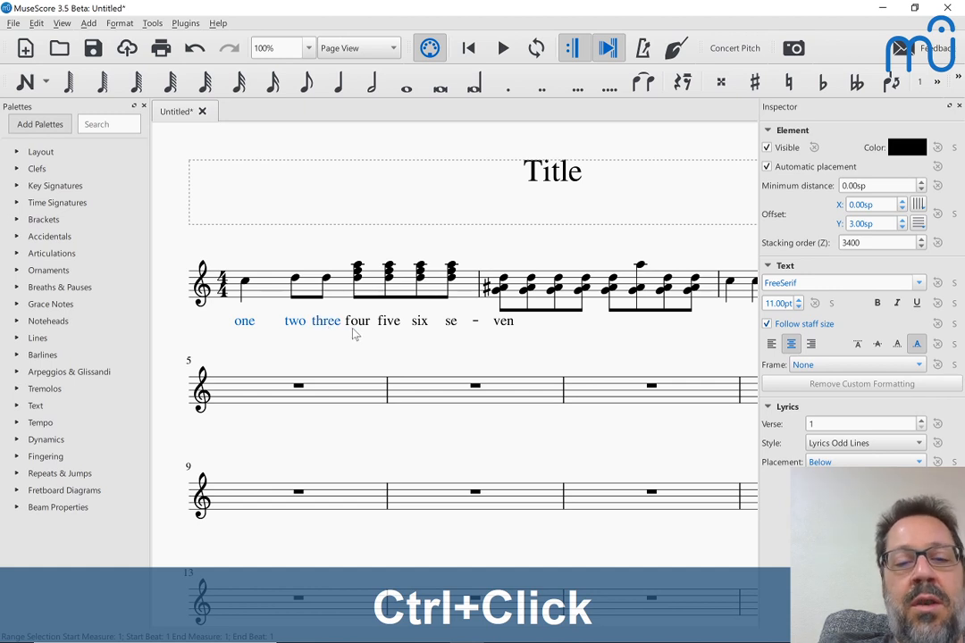
left_click(390, 327, "ctrl")
left_click(422, 325, "ctrl")
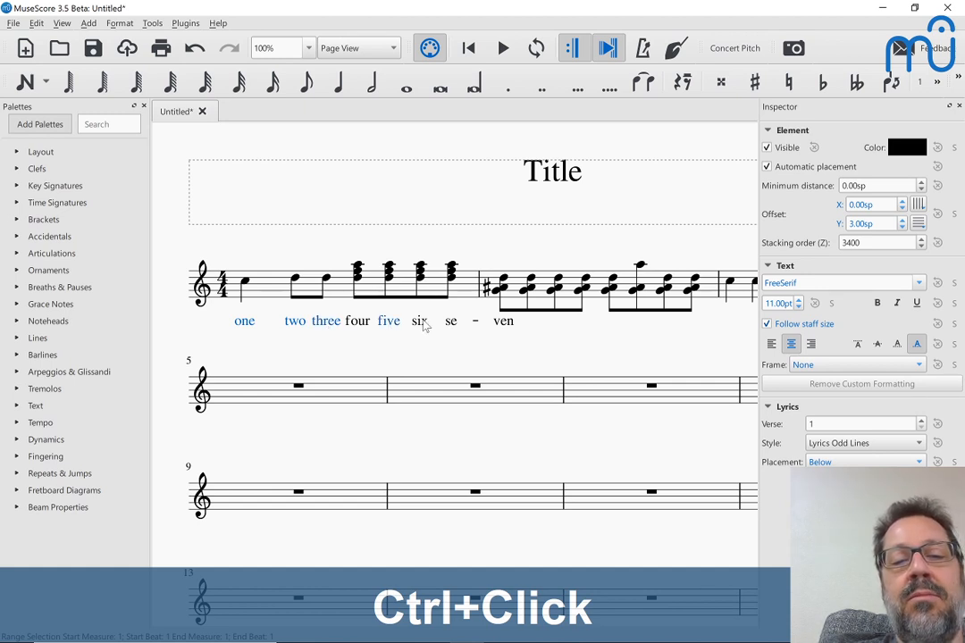
left_click(357, 327, "ctrl")
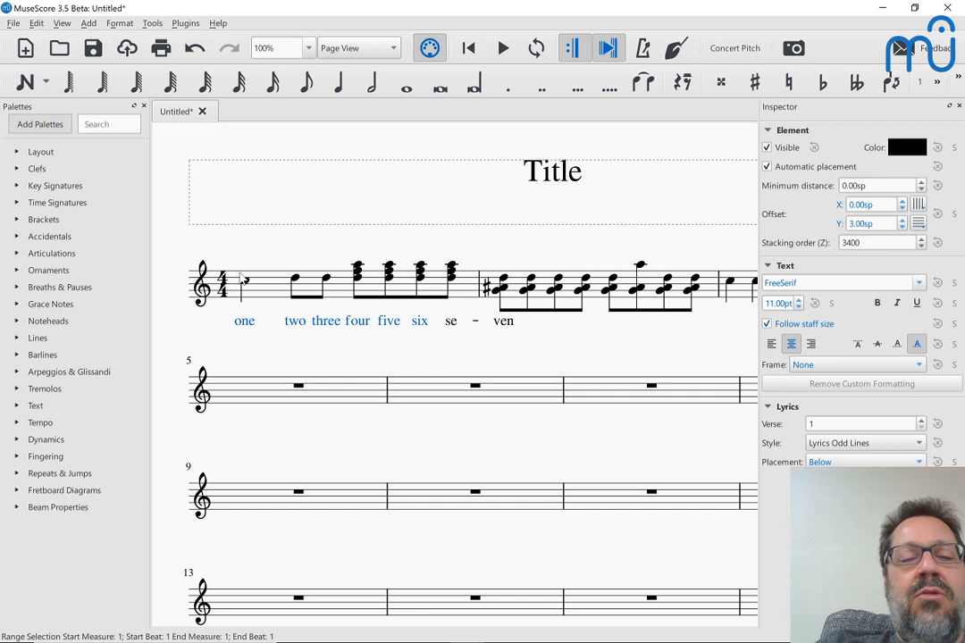
Select the range from measure 1's first note through its sixth note position and reduce it to the similar lyrics in that range.
left_click(244, 282)
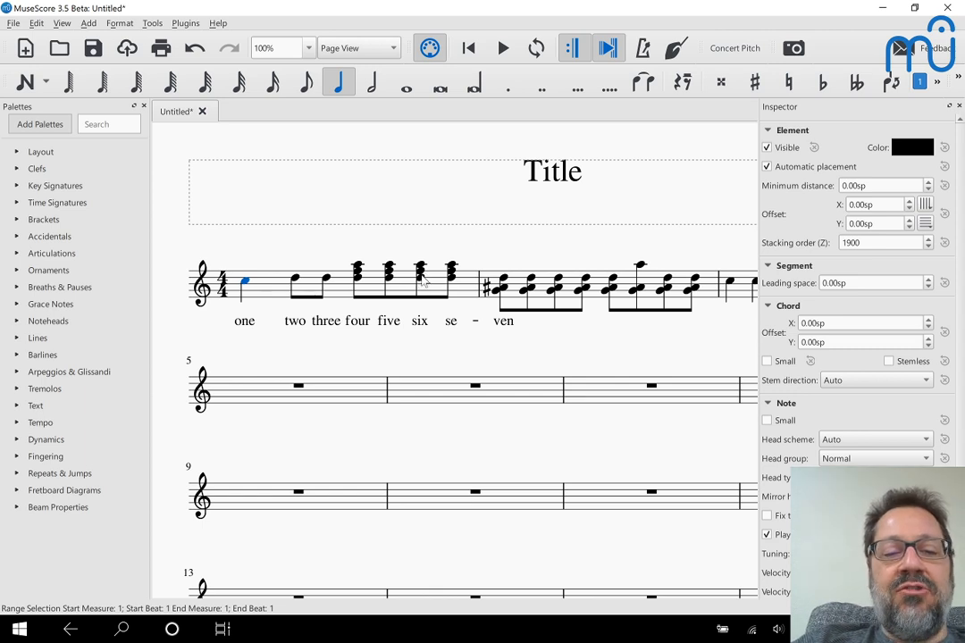
left_click(422, 284, "shift")
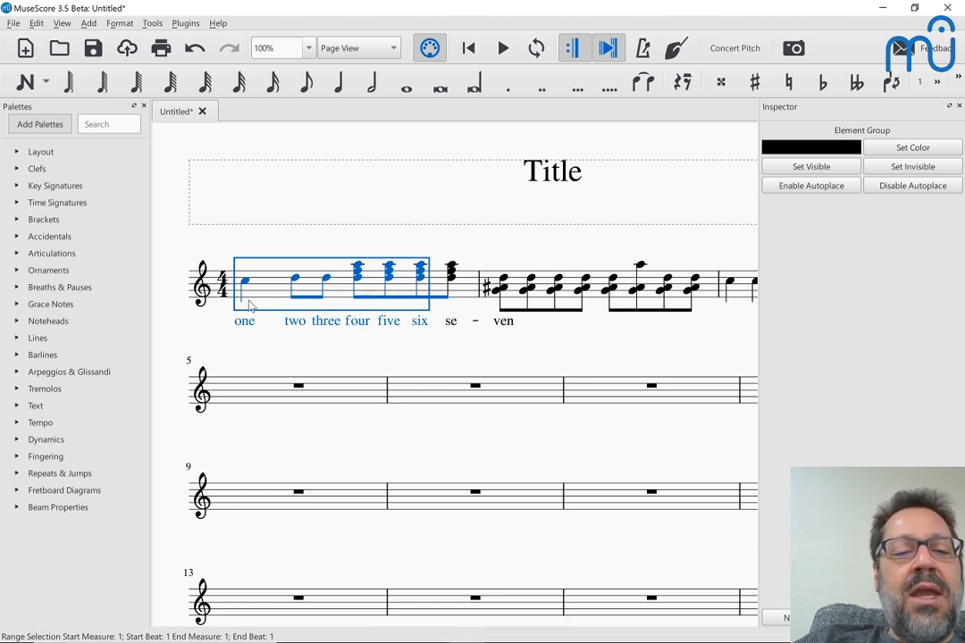
right_click(243, 327)
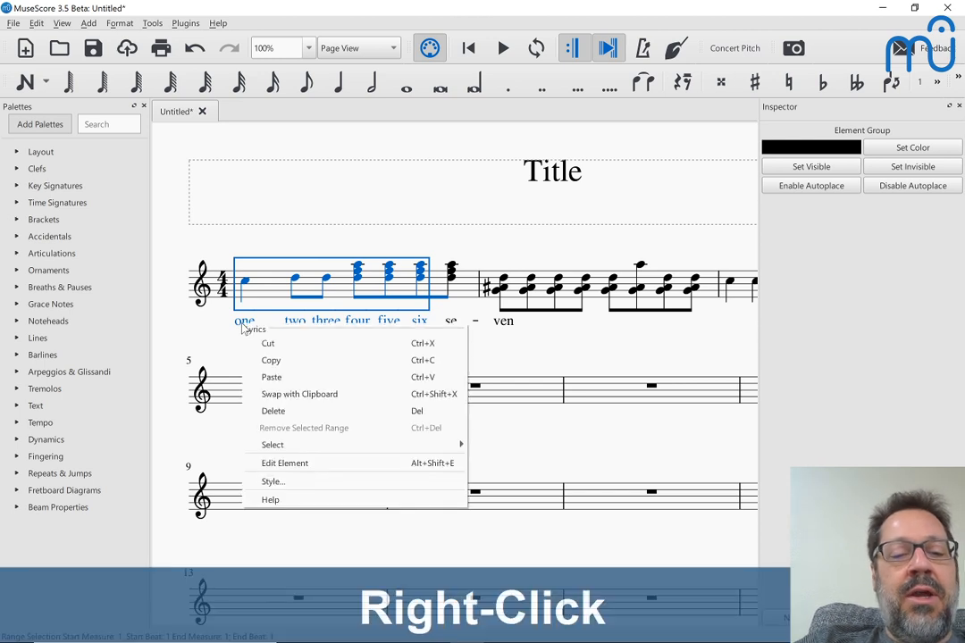
mouse_move(284, 447)
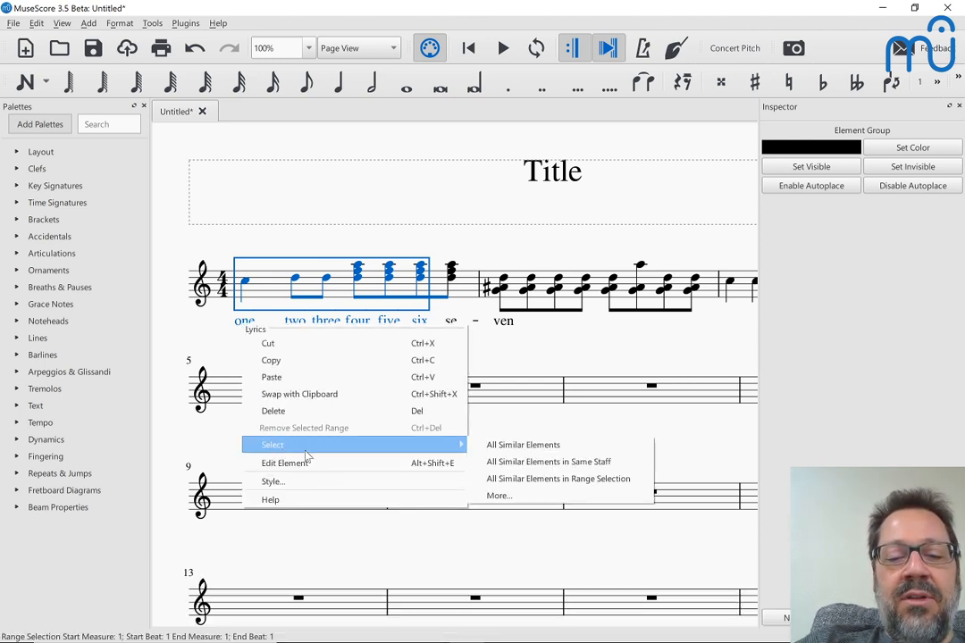
left_click(506, 482)
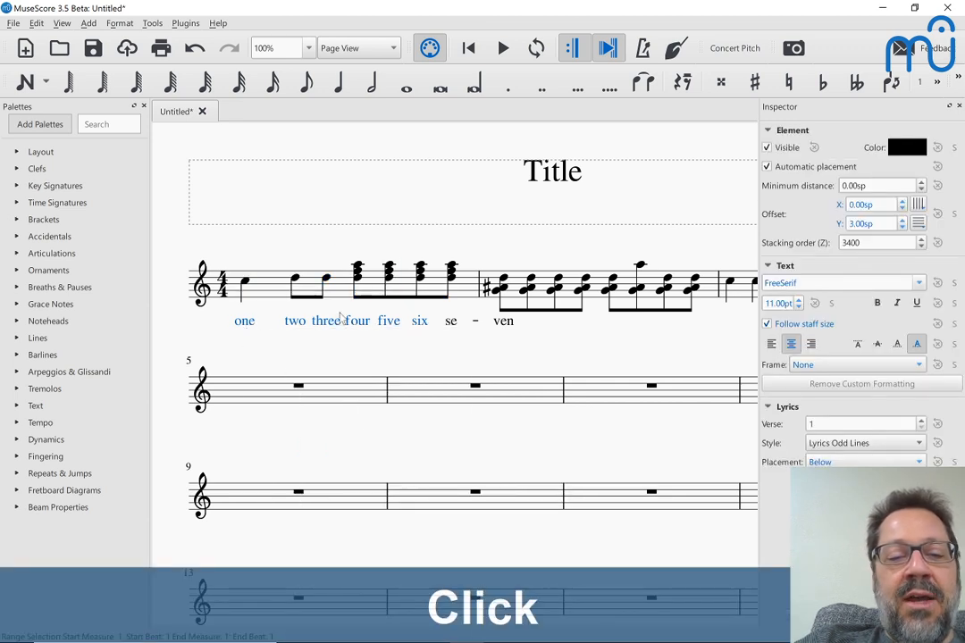
Range-select measure 1 from the first note through the chord above "six", and replace that selection with measure number 5.
left_click(244, 282)
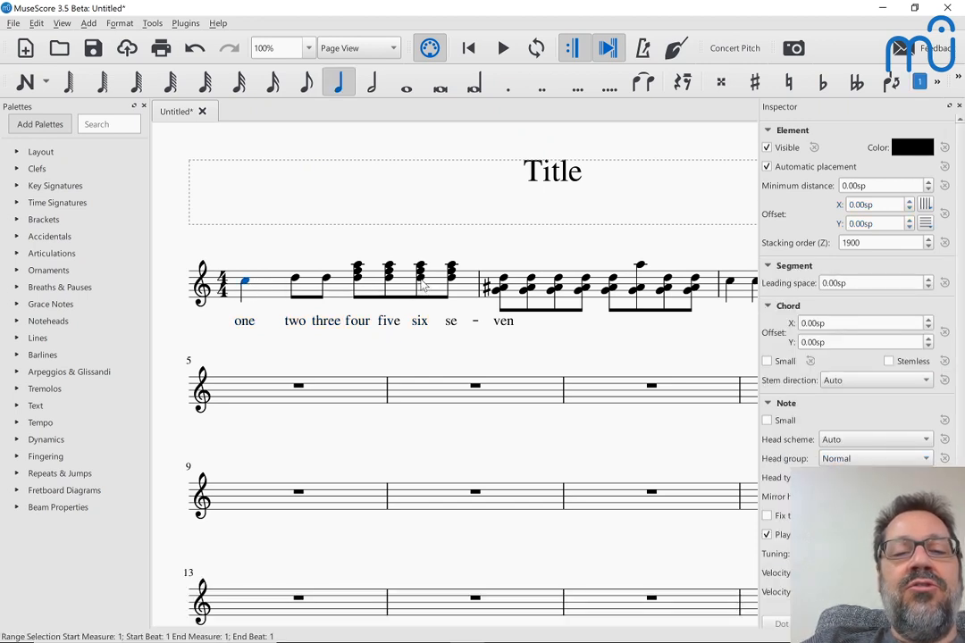
left_click(422, 285, "shift")
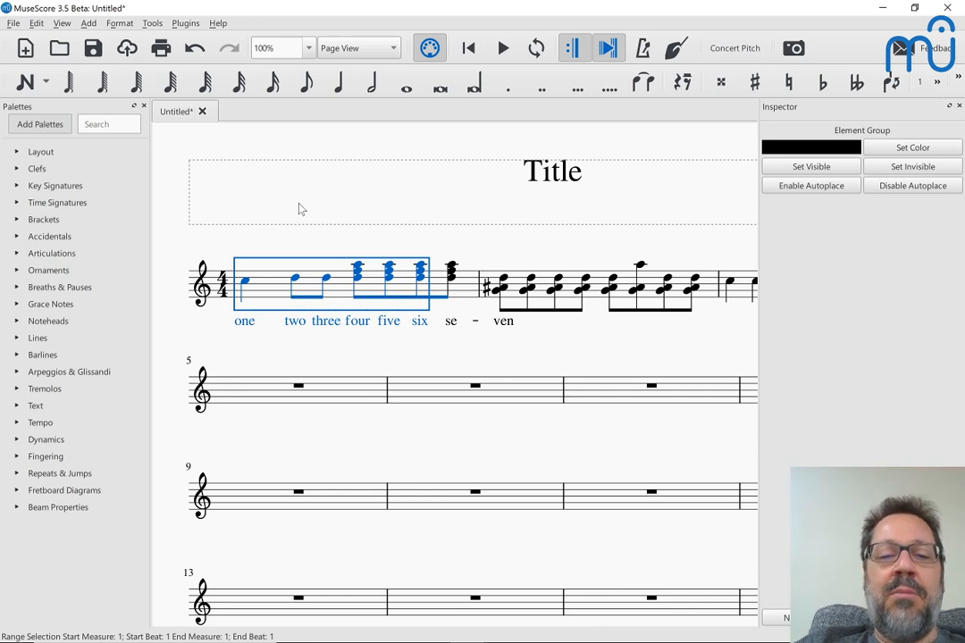
left_click(188, 360)
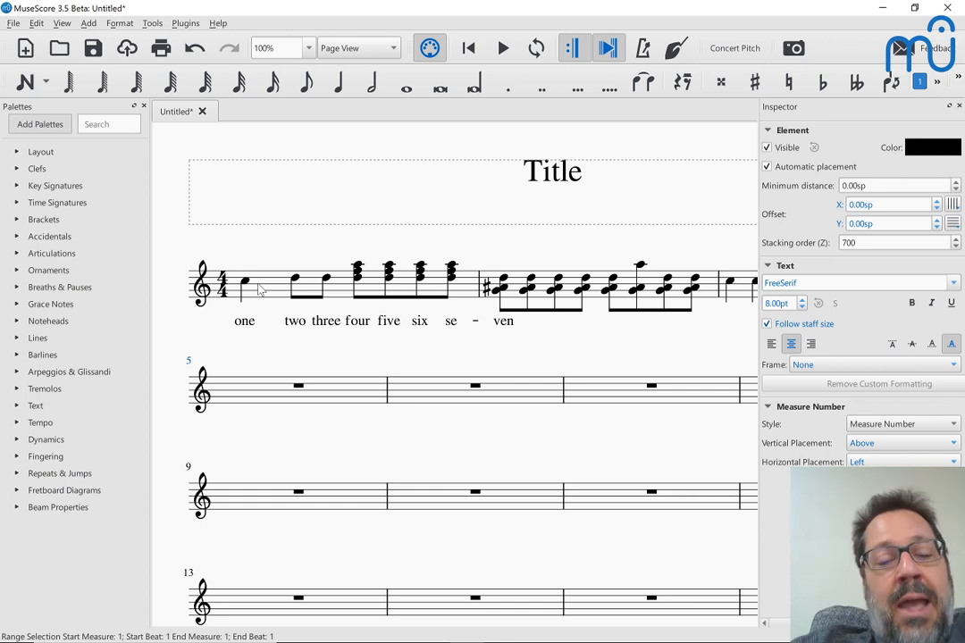
Select the lyrics from "one" through "six" directly by extending the selection between the two syllables.
left_click(239, 327)
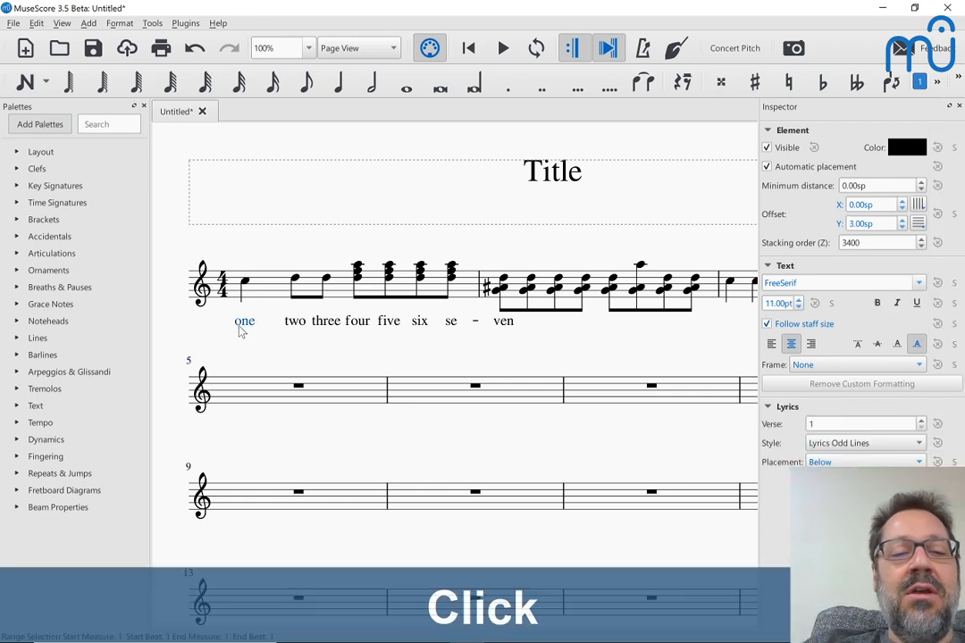
left_click(421, 326, "shift")
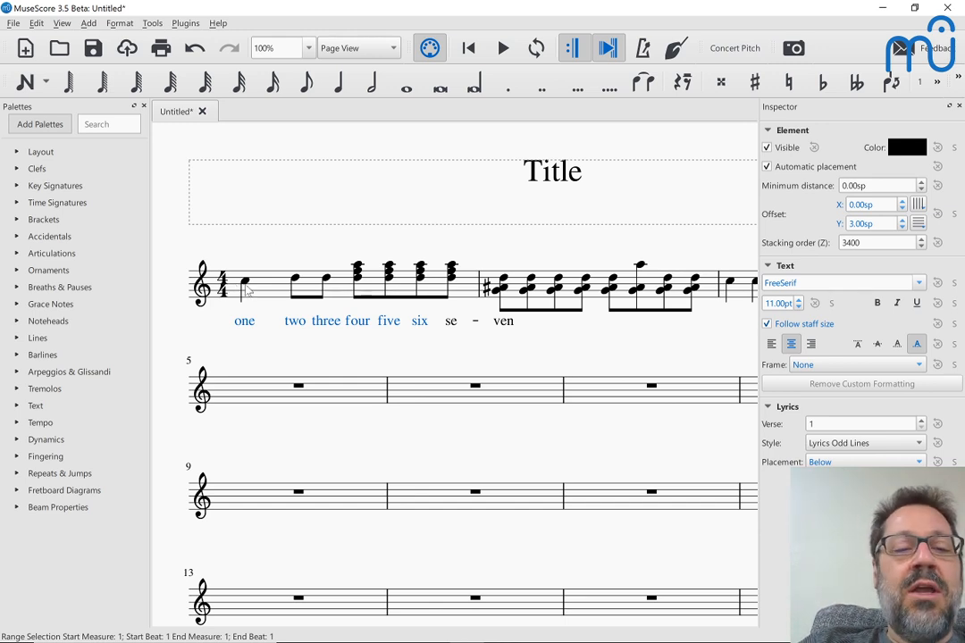
Select the range covering all notes in measures 1 and 2 and add staccato marks to it.
left_click(245, 283)
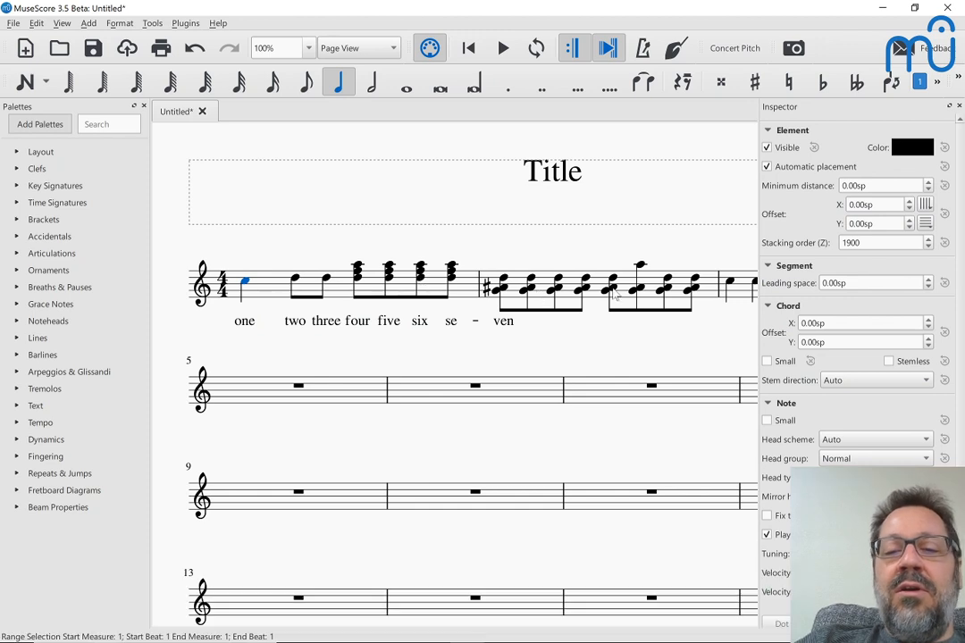
left_click(712, 288, "shift")
key("shift+s")
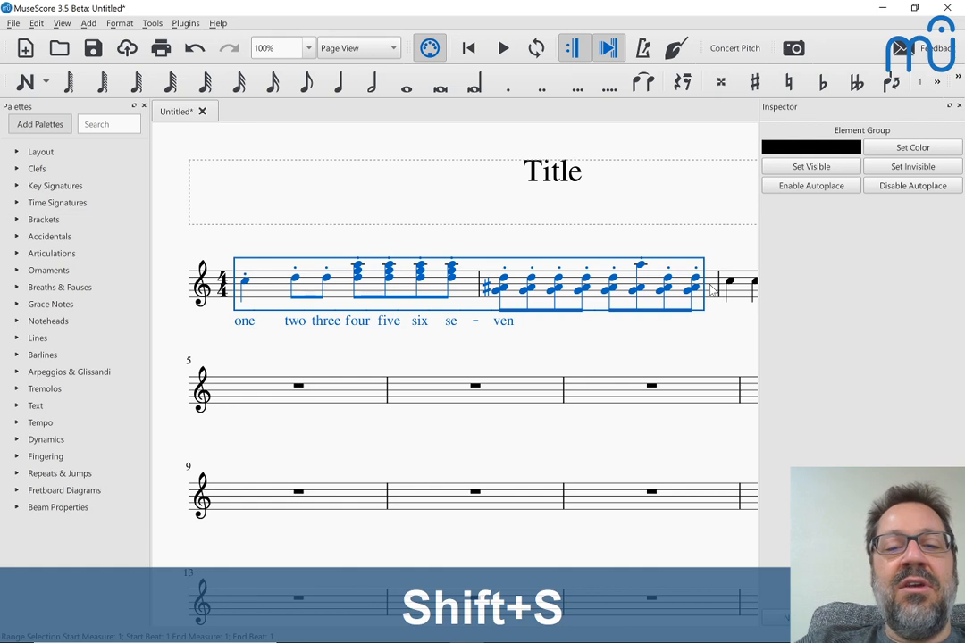
key("Escape")
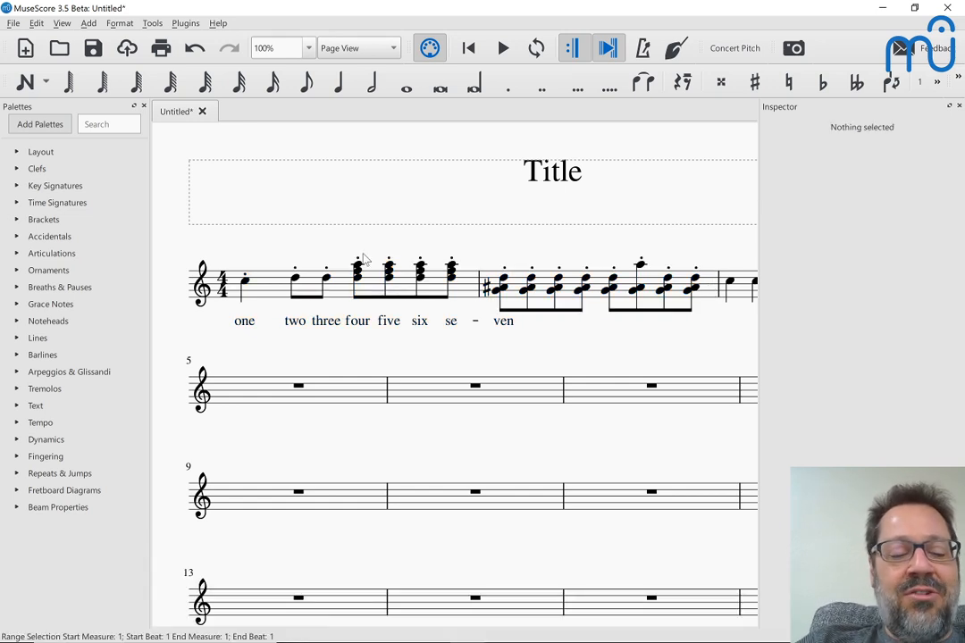
Undo the staccato marks and add accents to the same notes in measures 1 and 2 instead.
key("ctrl+z")
key("shift+v")
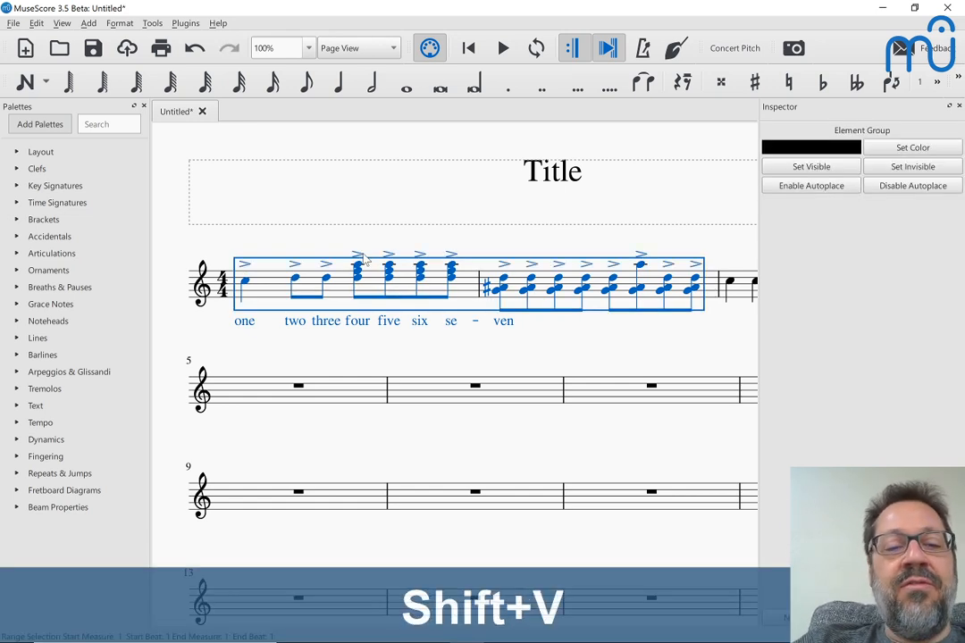
key("Escape")
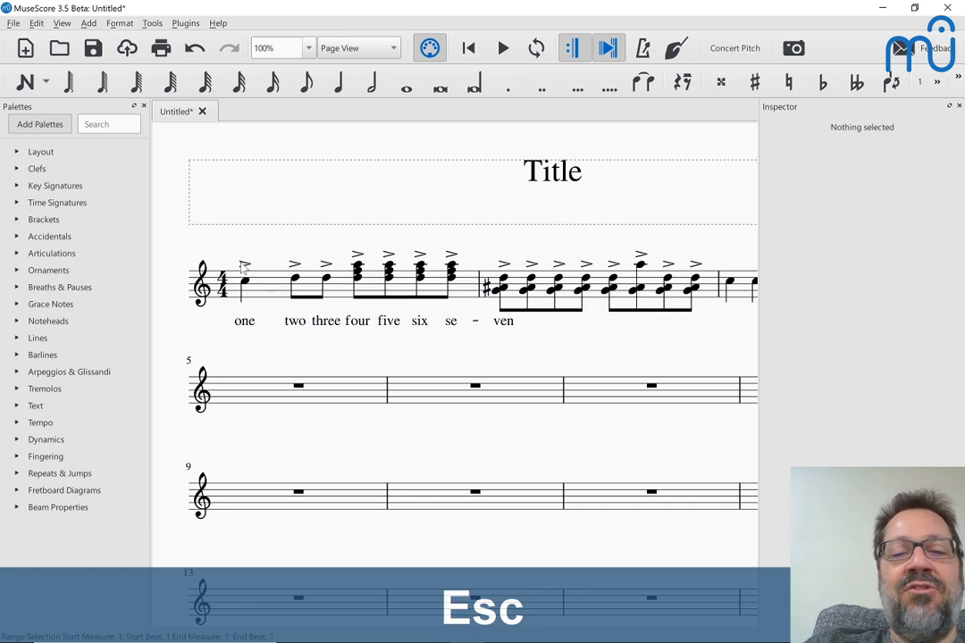
Range-select the accents above the last four chords of measure 1, delete them, and undo the deletion.
left_click(358, 257)
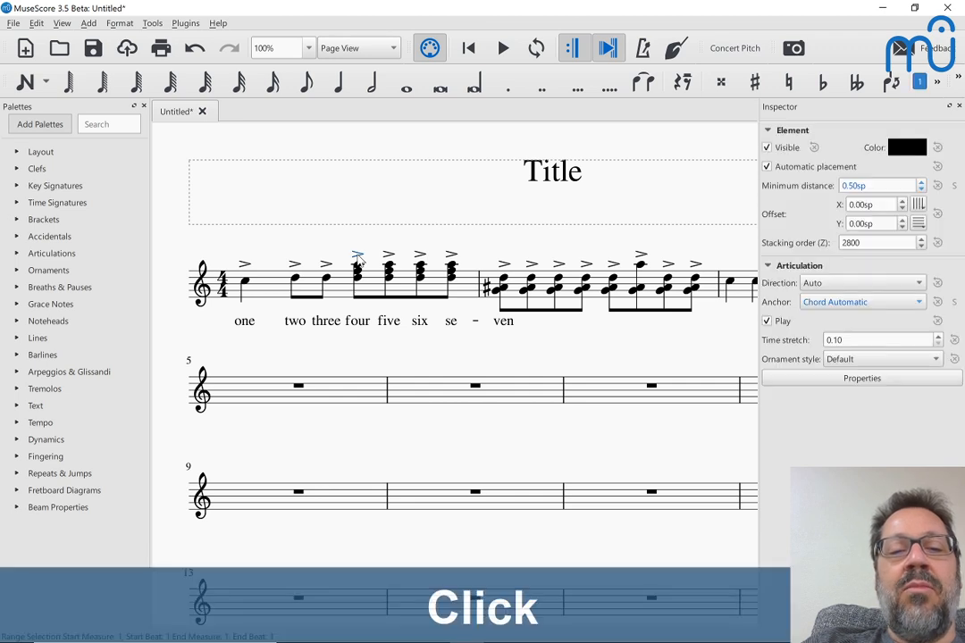
left_click(454, 256, "shift")
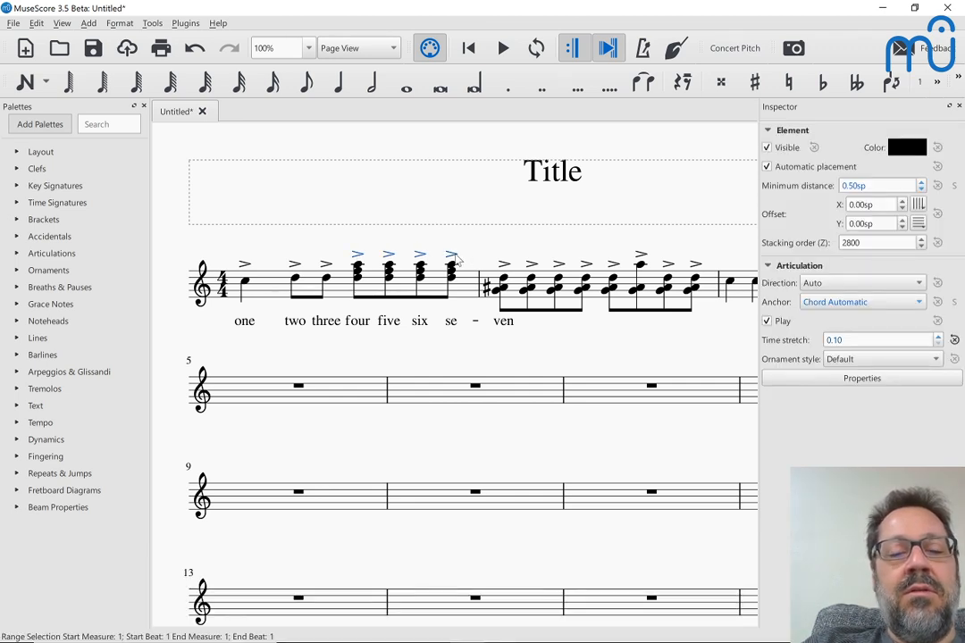
key("BackSpace")
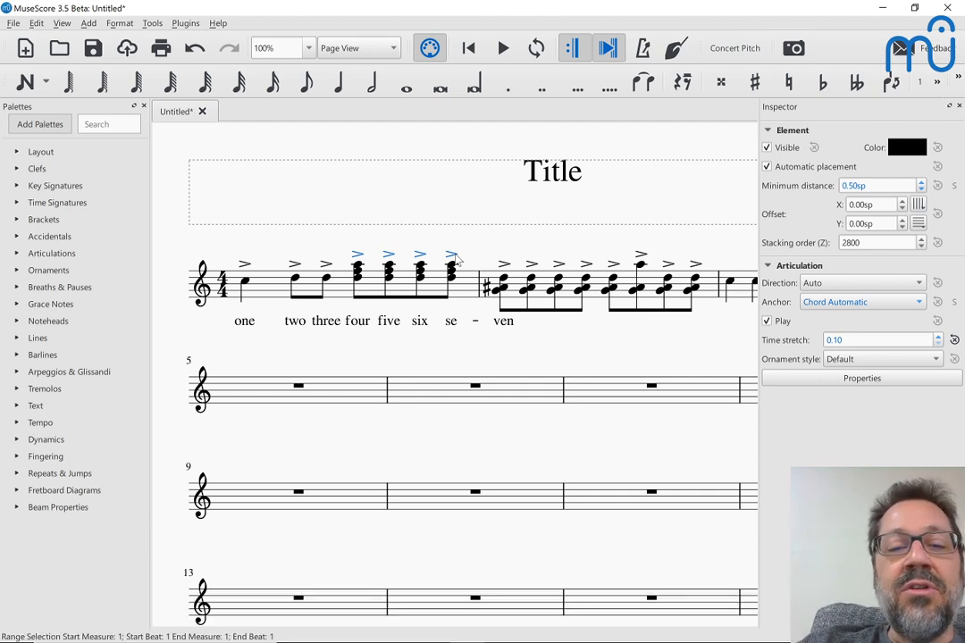
key("Delete")
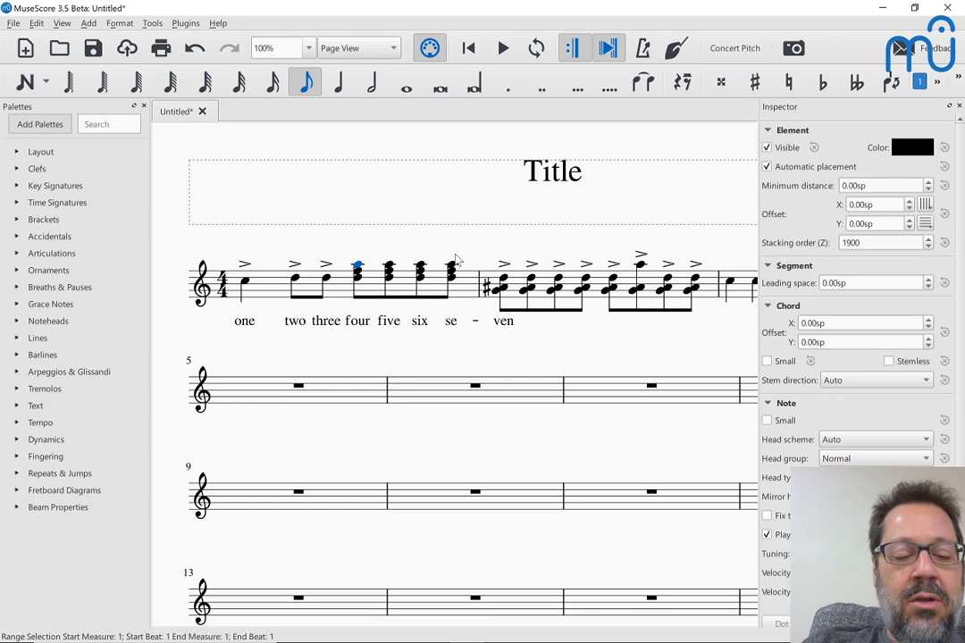
key("ctrl+z")
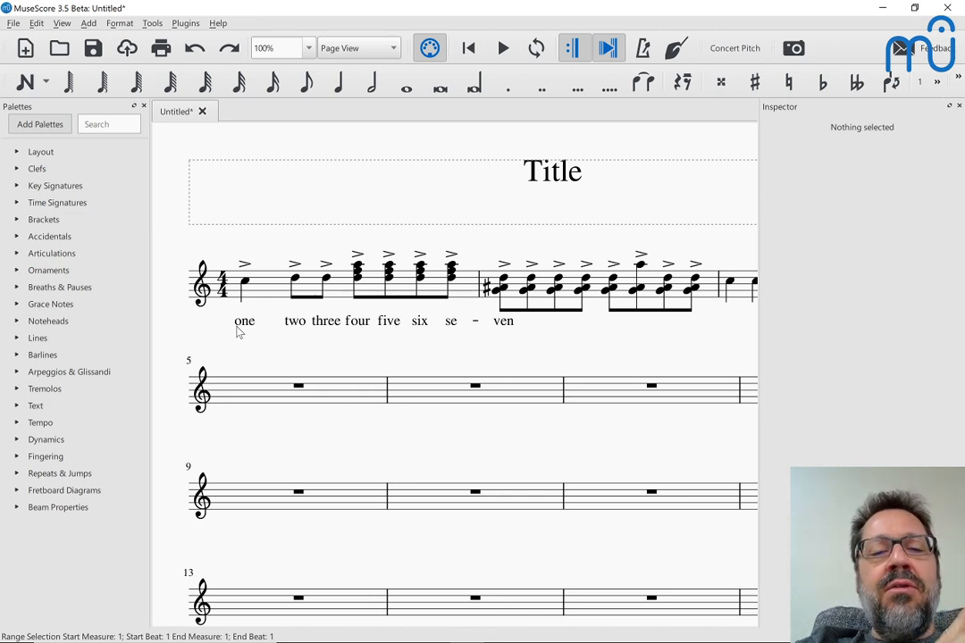
Enter nine quarter-note Cs from the start of measure 5 through beat 1 of measure 7.
left_click(272, 398)
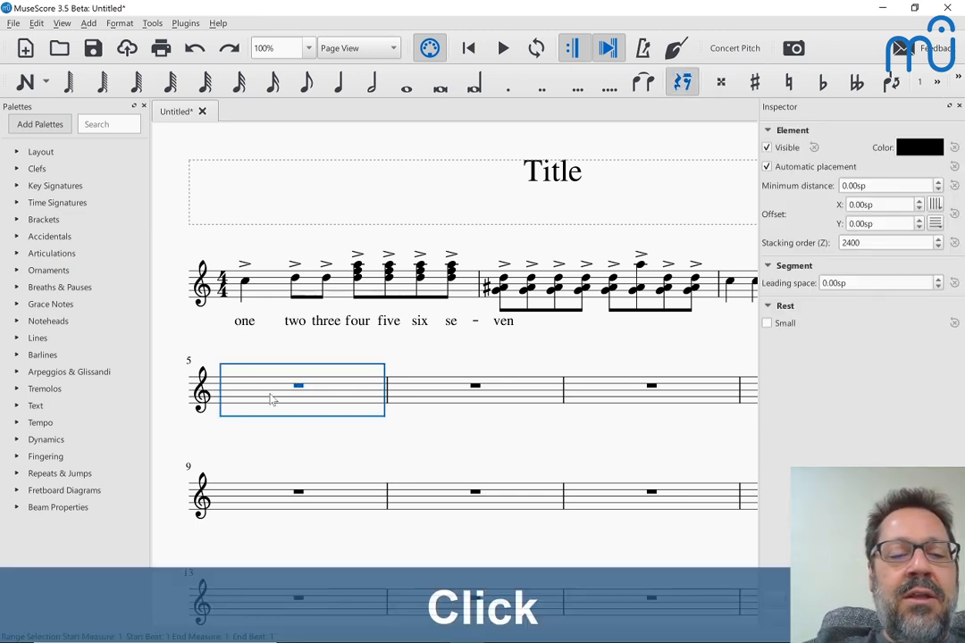
key("n")
key("c")
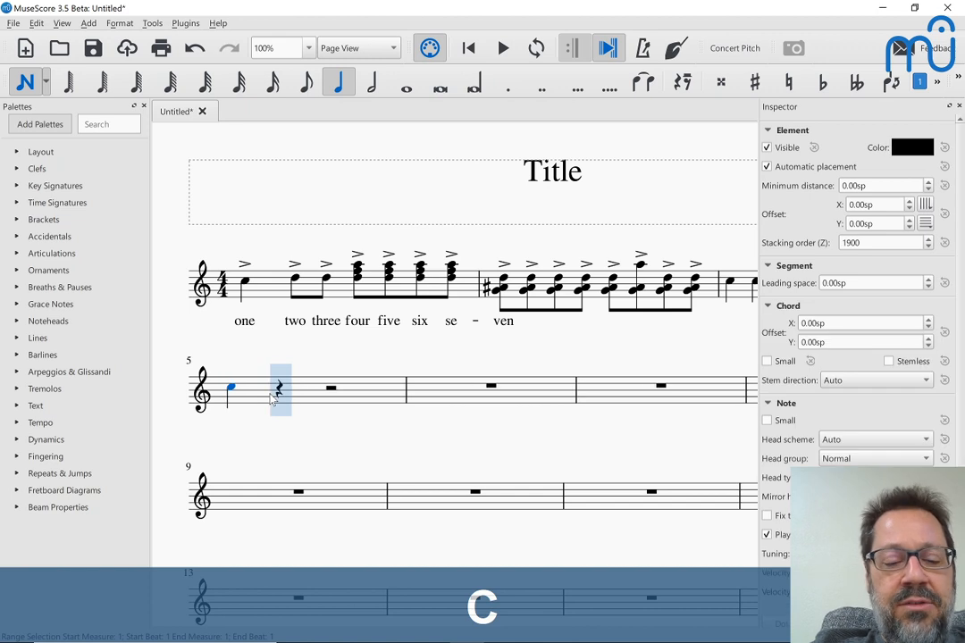
key("c")
key("c")
key("c")
key("c")
key("Escape")
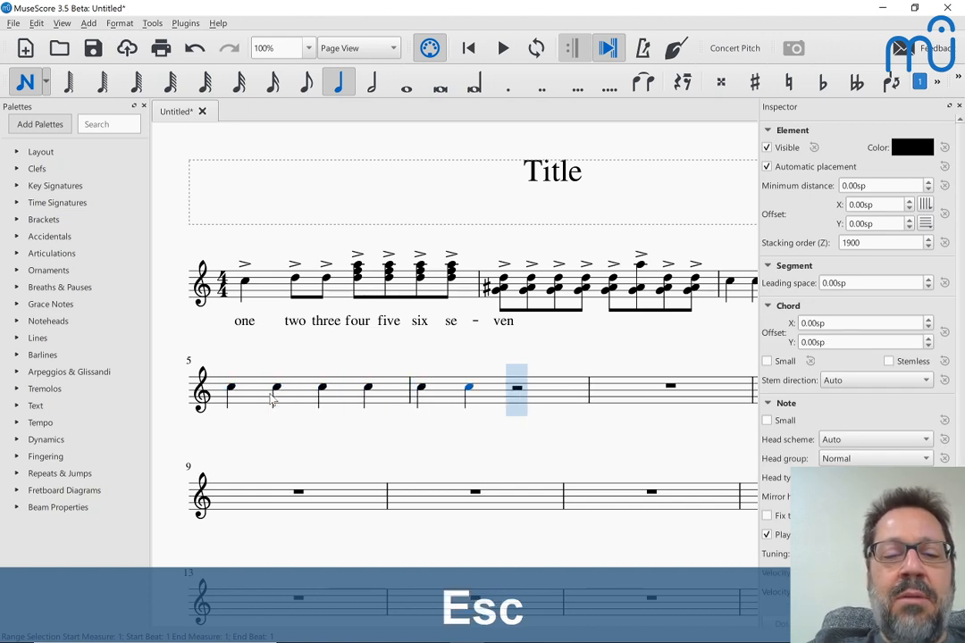
Add the chord symbols C, F, C, F above the four notes of measure 5.
scroll(199, 390, "left", 2)
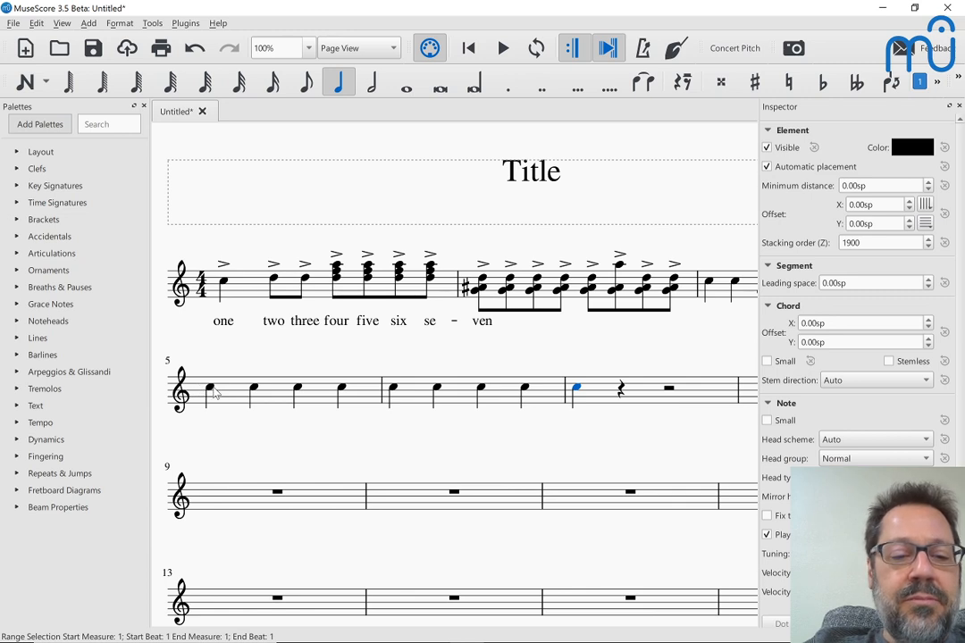
left_click(217, 397)
key("ctrl+k")
type("C")
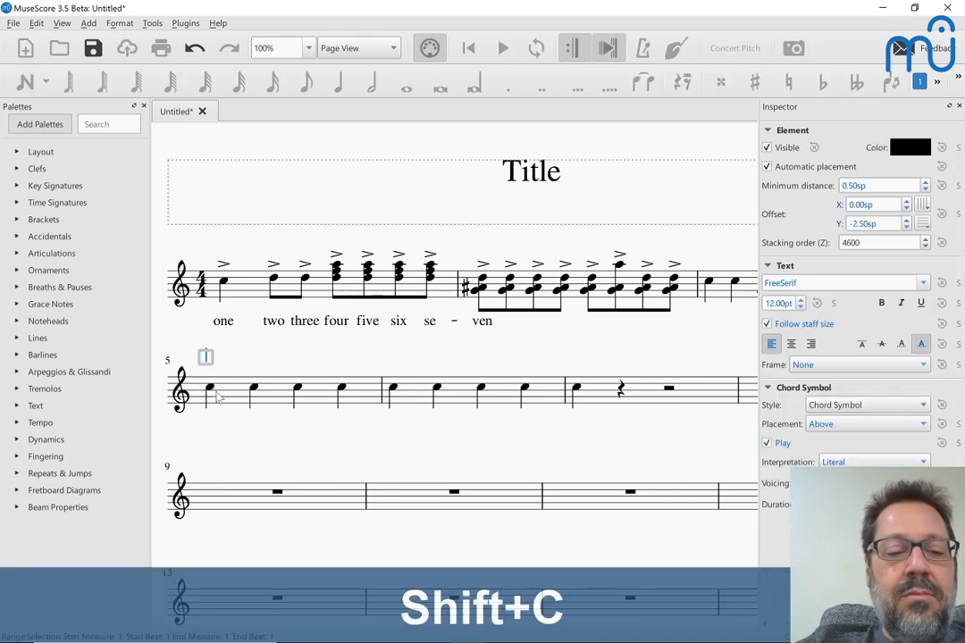
key("space")
type("F")
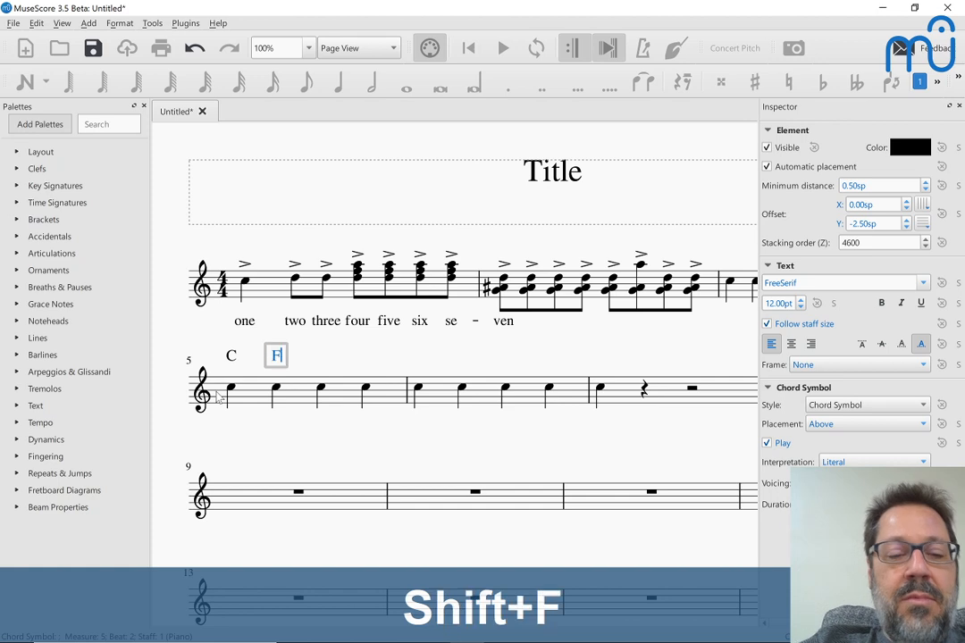
key("space")
key("space")
type("C")
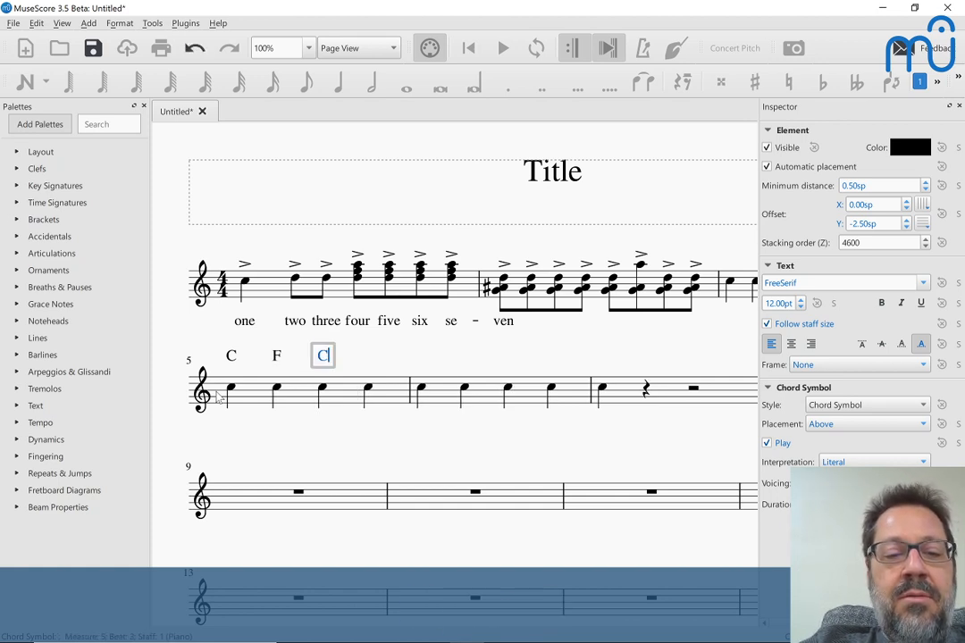
key("space")
type("F")
Add the chord symbols C, F, C, F above measure 6 and C above the first note of measure 7.
key("space")
type("C")
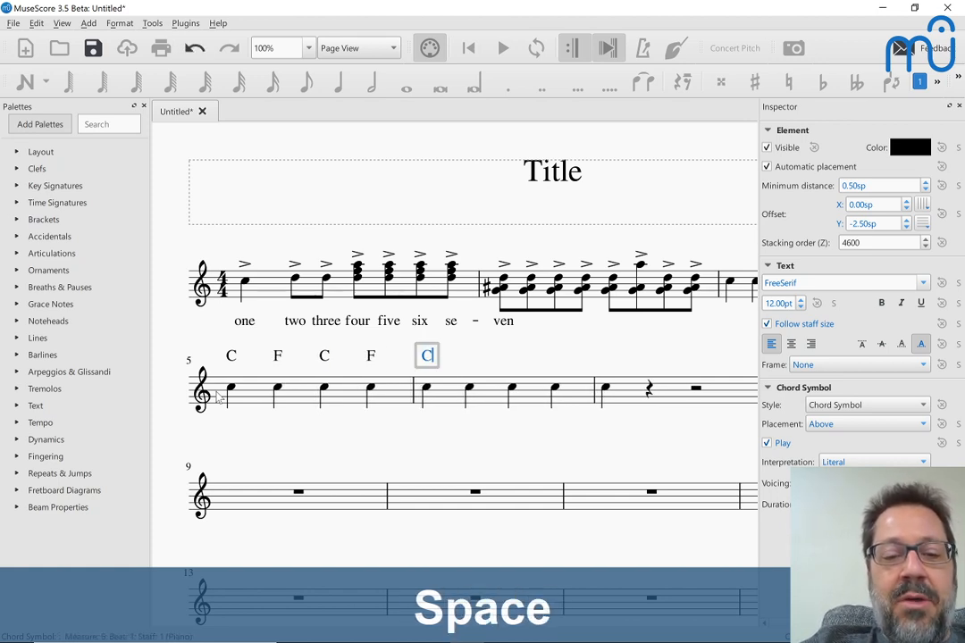
key("space")
type("F")
key("space")
type("C")
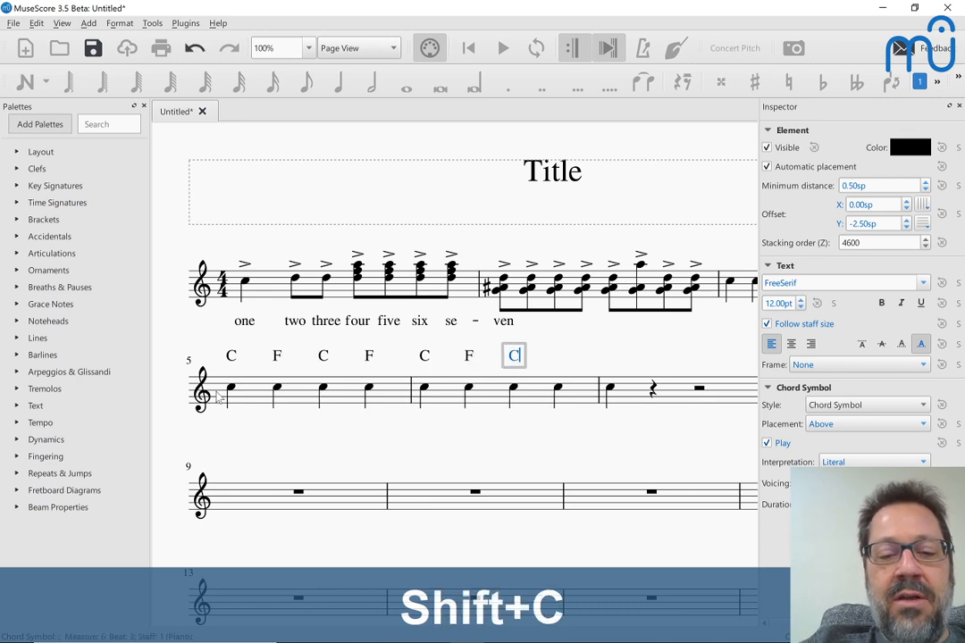
key("space")
type("F")
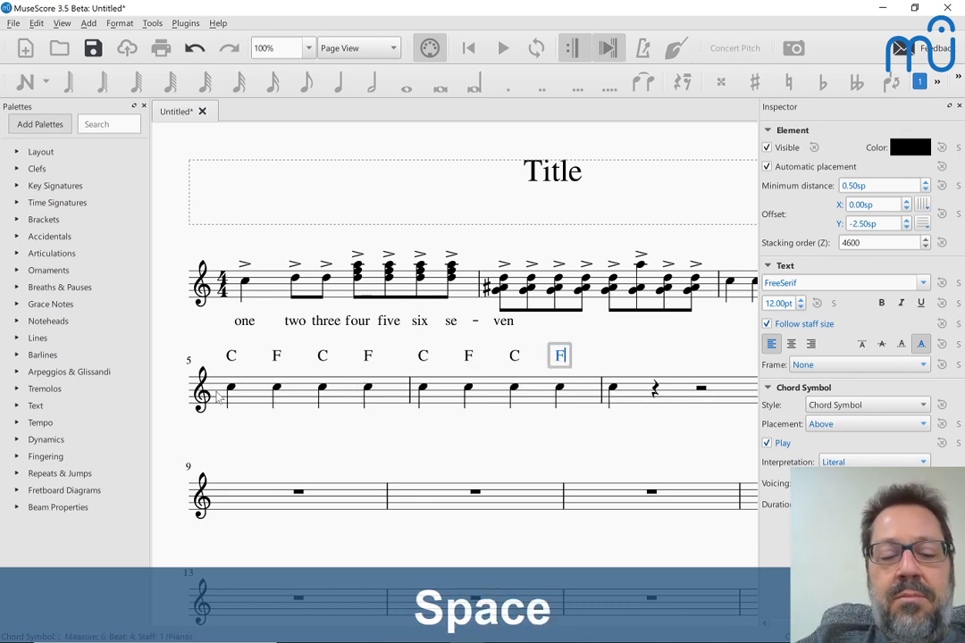
key("space")
type("C")
key("Escape")
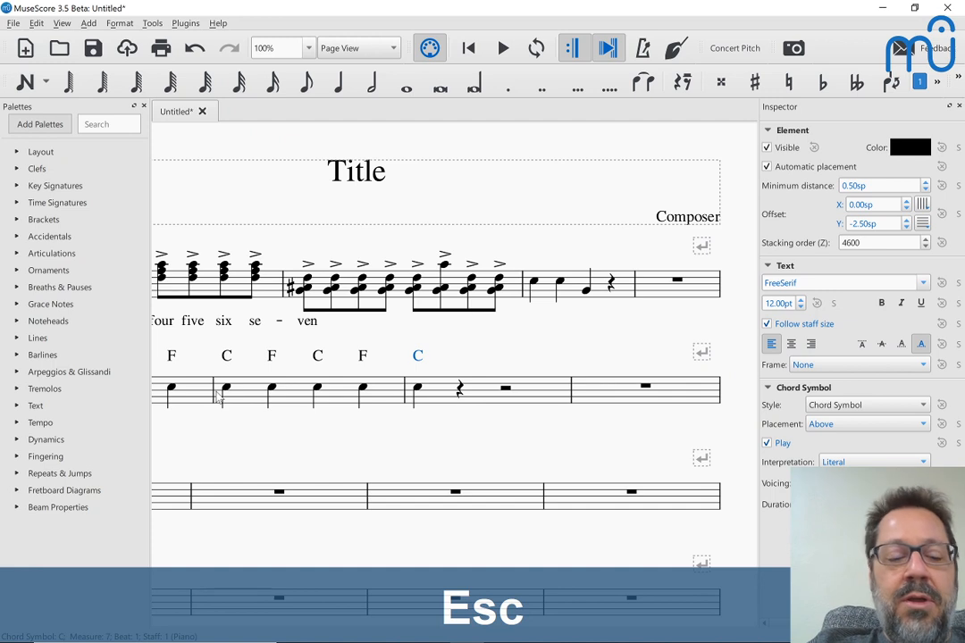
Range-select the chord symbols from beat 2 of measure 5 through beat 2 of measure 6, and replace that selection with measure 5's first C symbol.
scroll(207, 443, "left", 3)
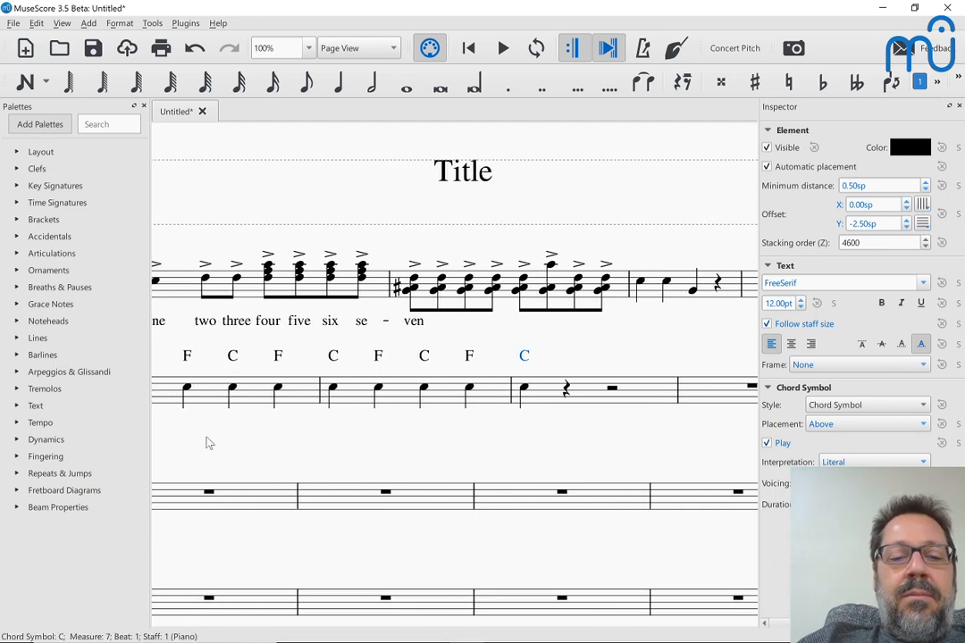
scroll(208, 442, "left", 1)
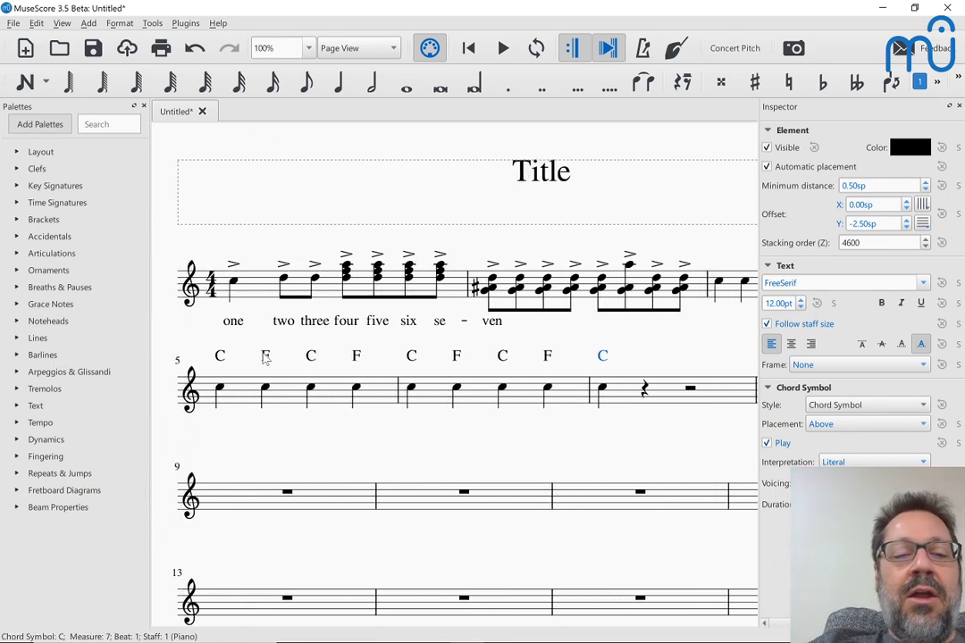
left_click(265, 358)
left_click(457, 360, "shift")
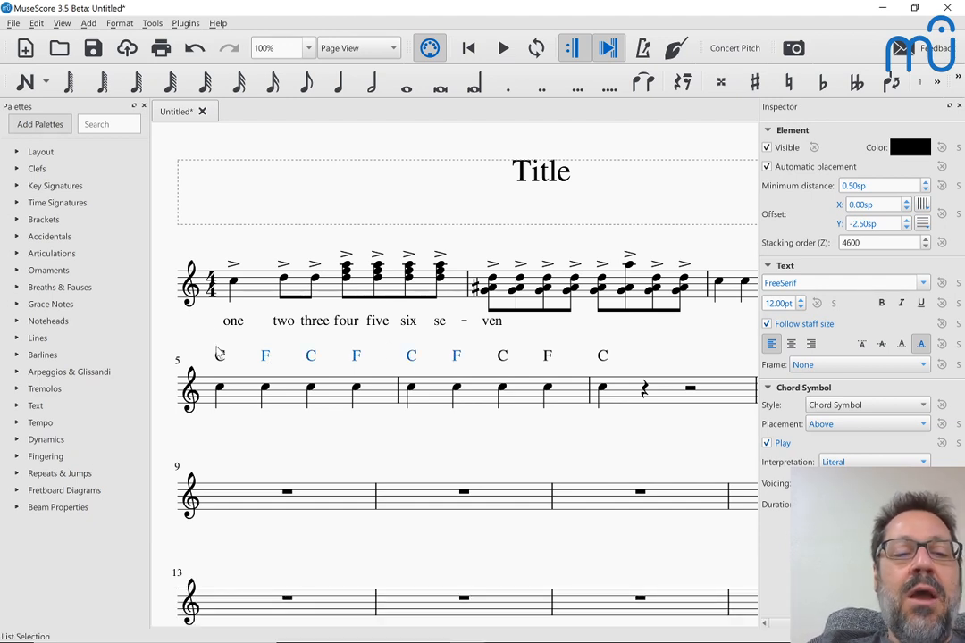
left_click(220, 361)
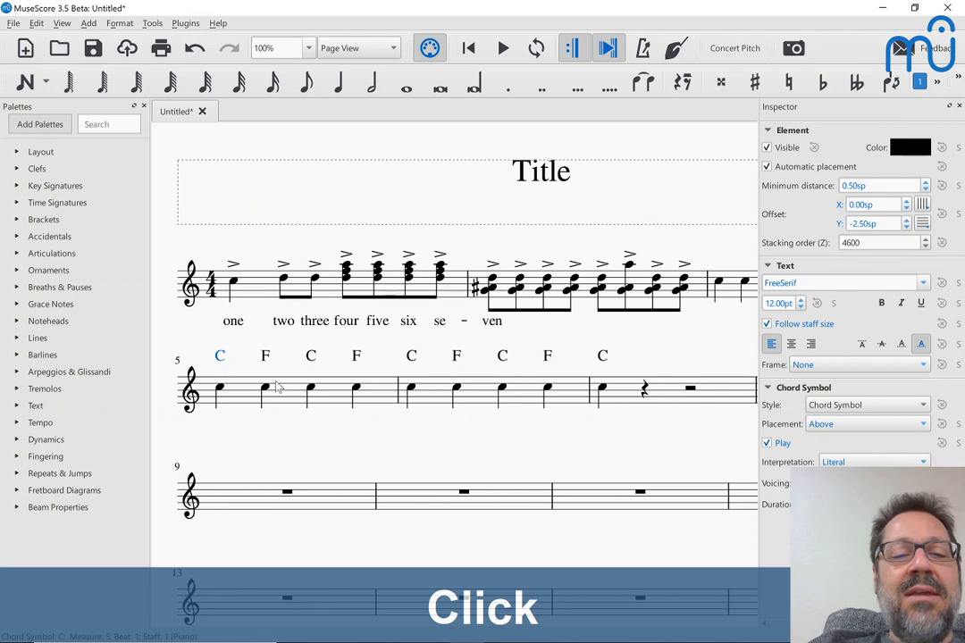
Raise the second note of measure 5 by semitones to A6, under its F chord symbol.
left_click(263, 396)
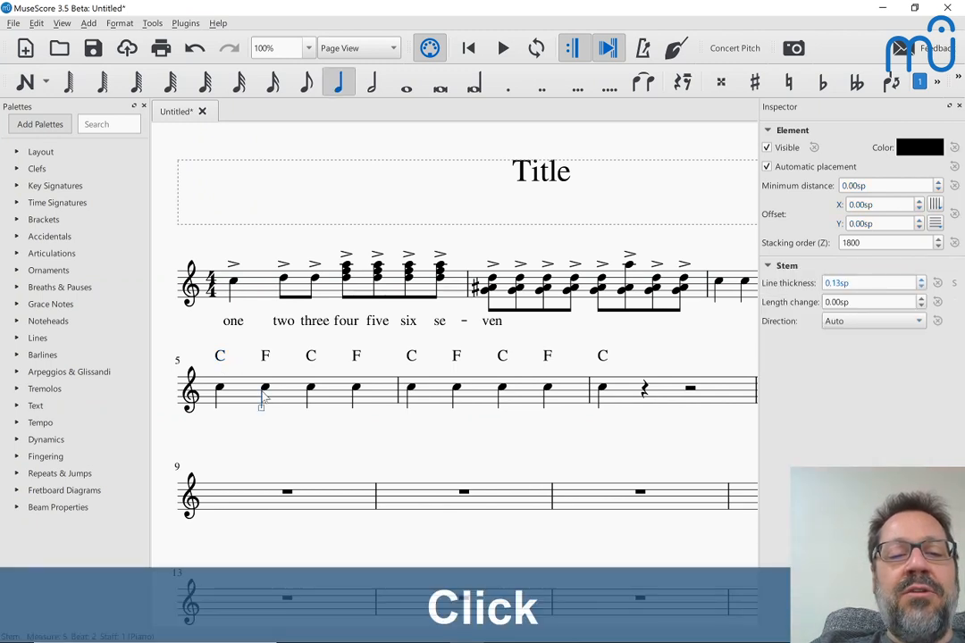
left_click(266, 390)
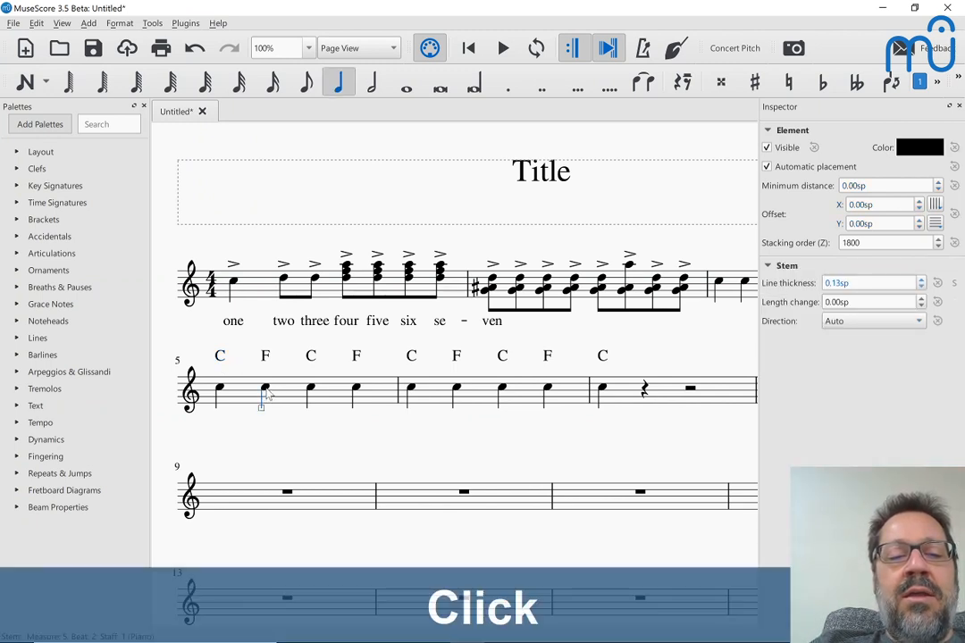
key("Up")
key("Up")
key("Up")
key("Up")
key("Up")
key("Up")
key("Up")
key("Up")
key("Up")
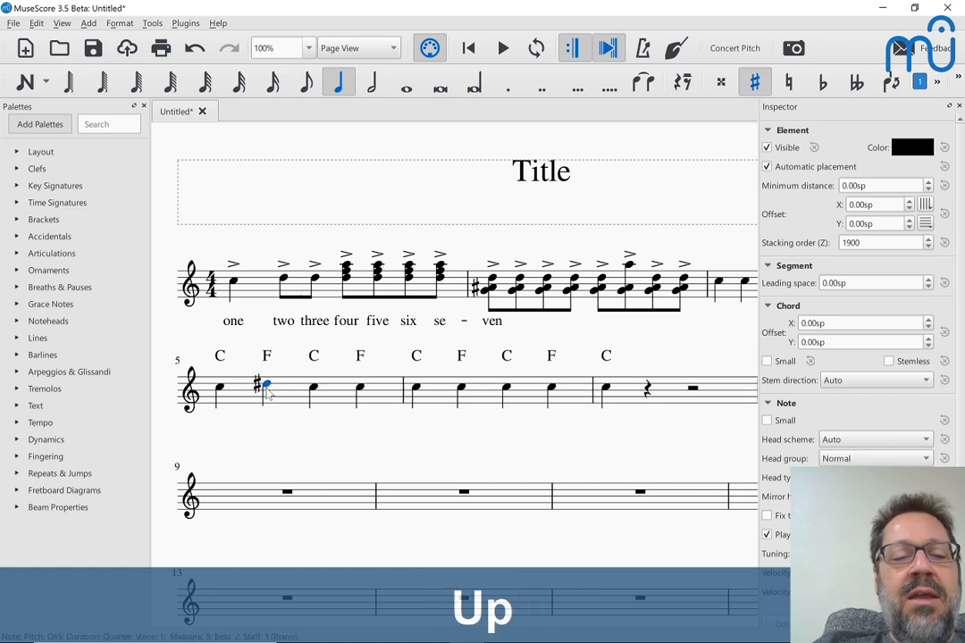
key("Up")
key("Up")
key("Up")
key("Up")
key("Up")
key("Up")
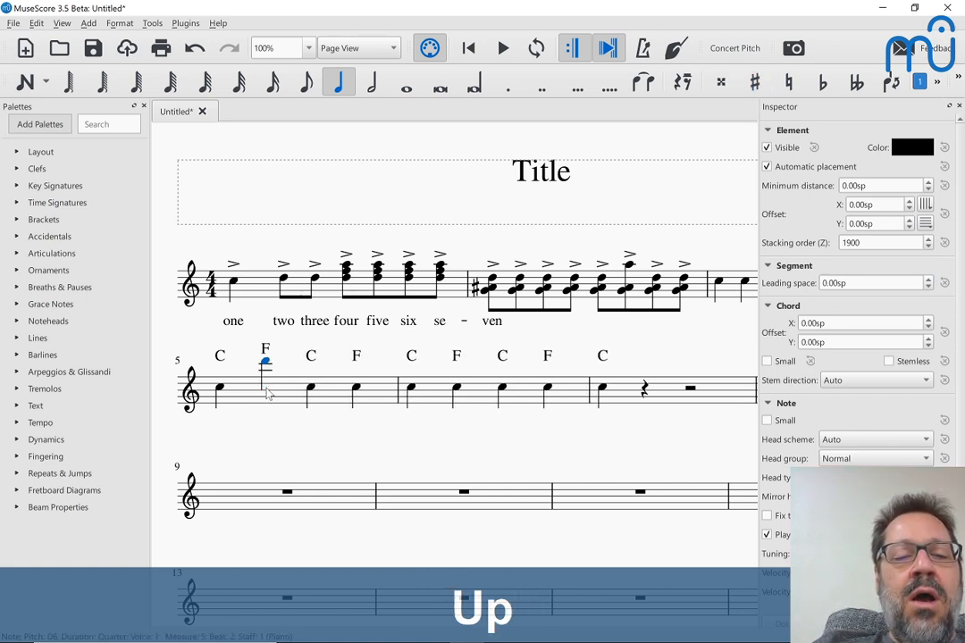
key("Up")
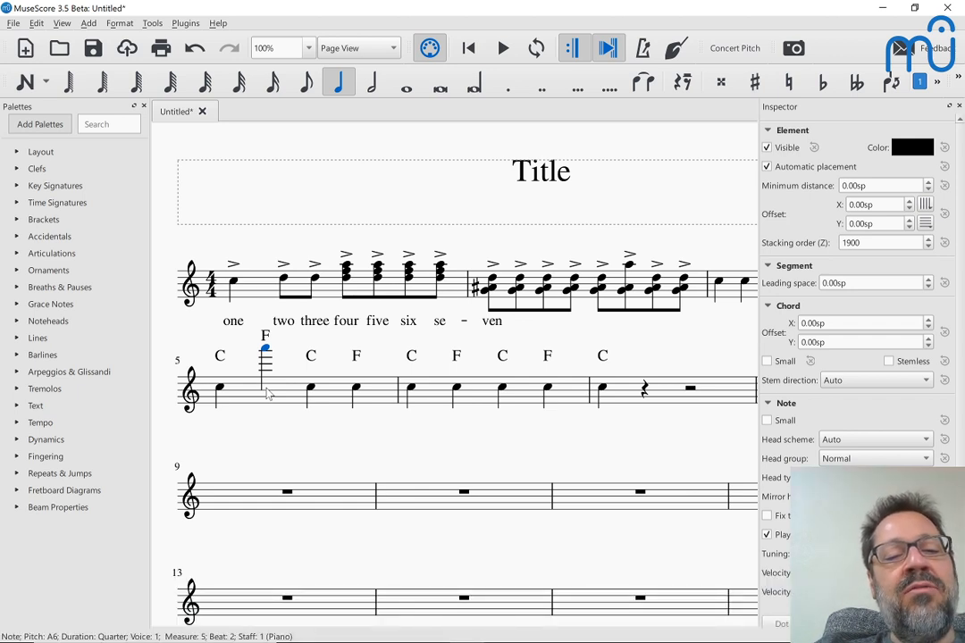
Lower the second note of measure 5 by semitones to B5.
key("Down")
key("Down")
key("Down")
key("Down")
key("Down")
key("Down")
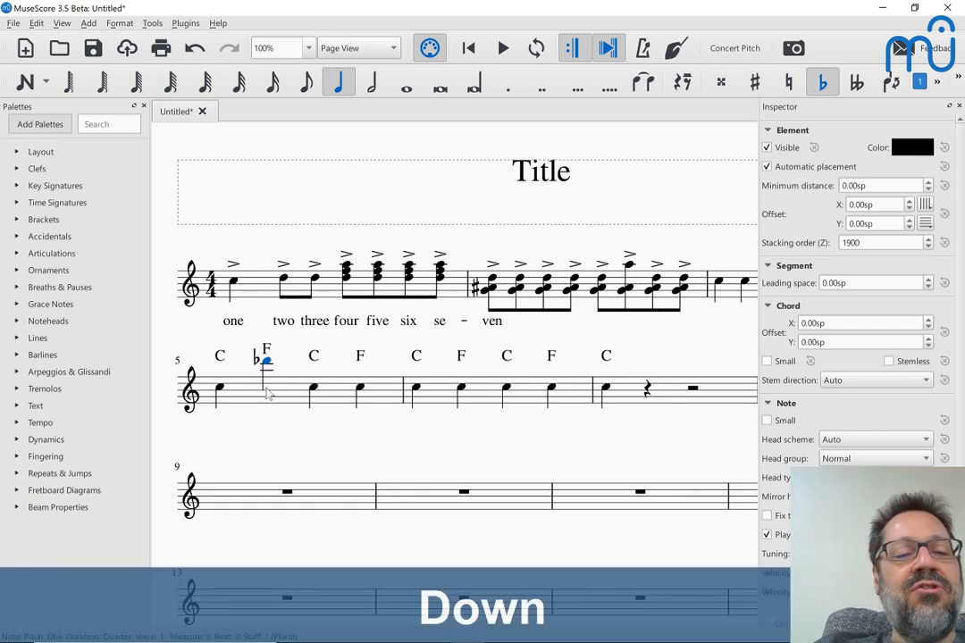
key("Down")
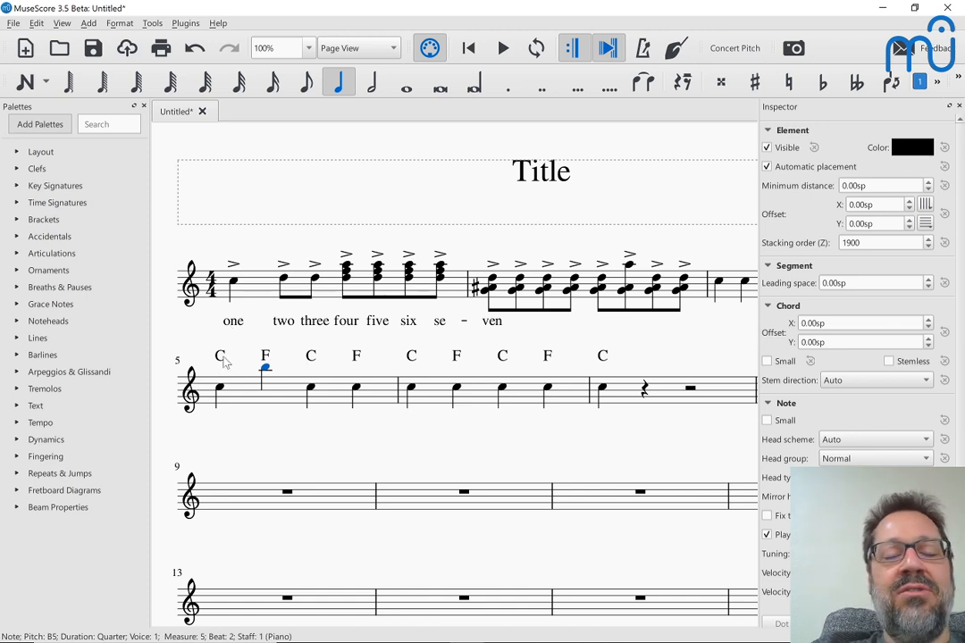
Raise the second note of measure 5 by semitones to G6.
left_click(265, 369)
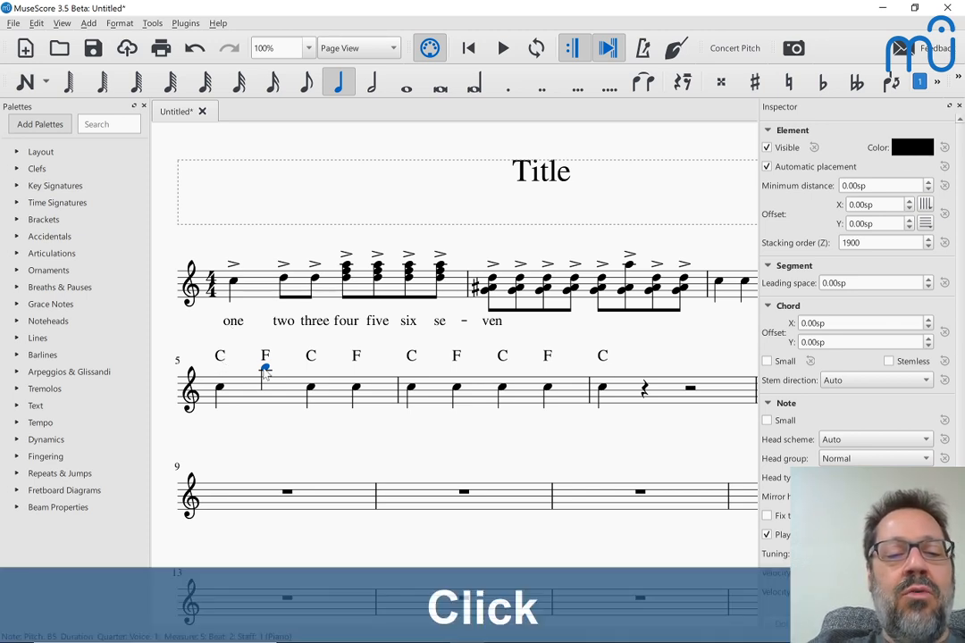
key("Up")
key("Up")
key("Up")
key("Up")
key("Up")
key("Up")
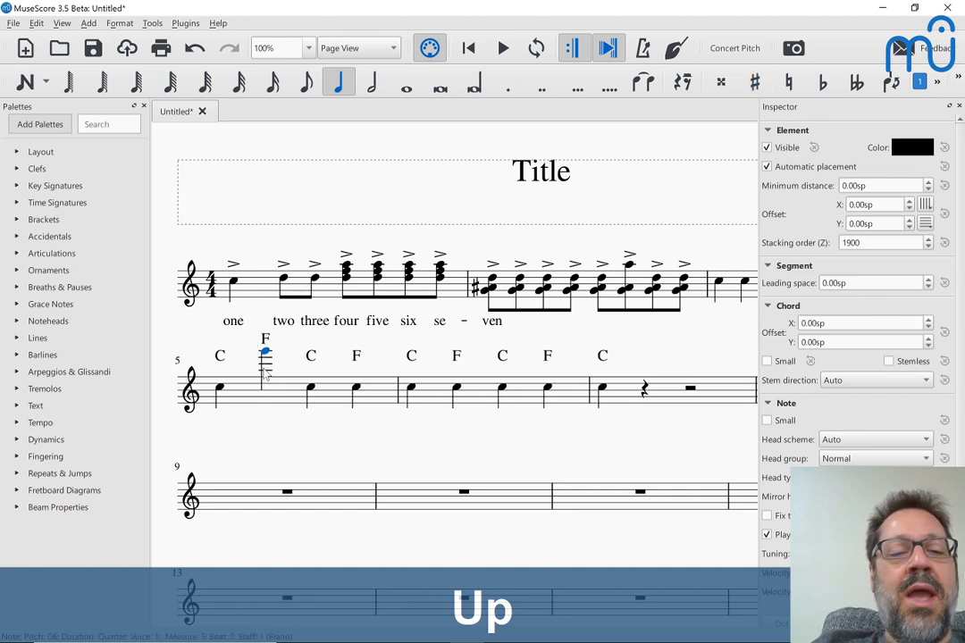
Lower the second note of measure 5 by semitones to D6.
key("Down")
key("Down")
key("Down")
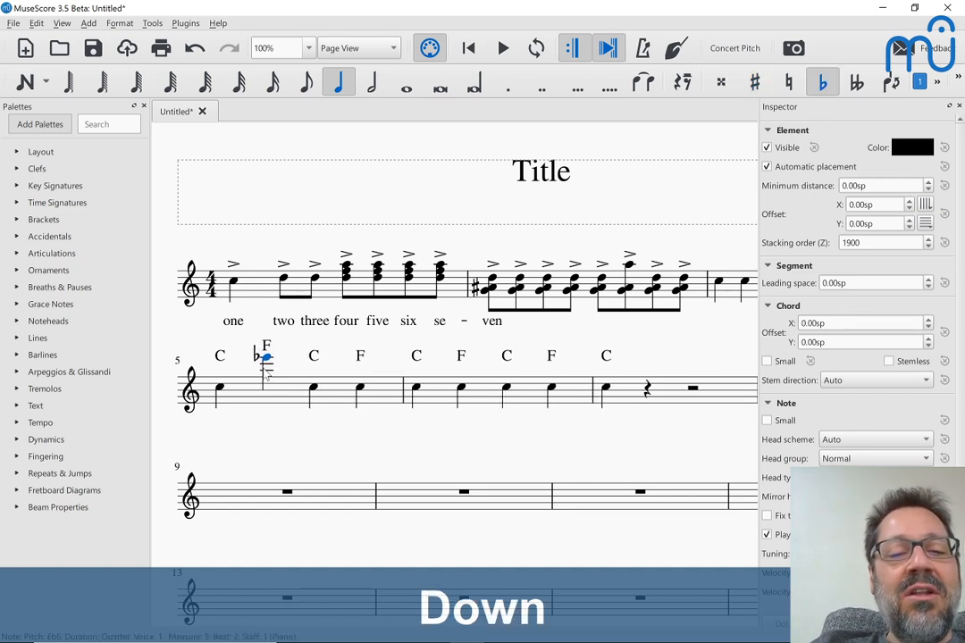
key("Down")
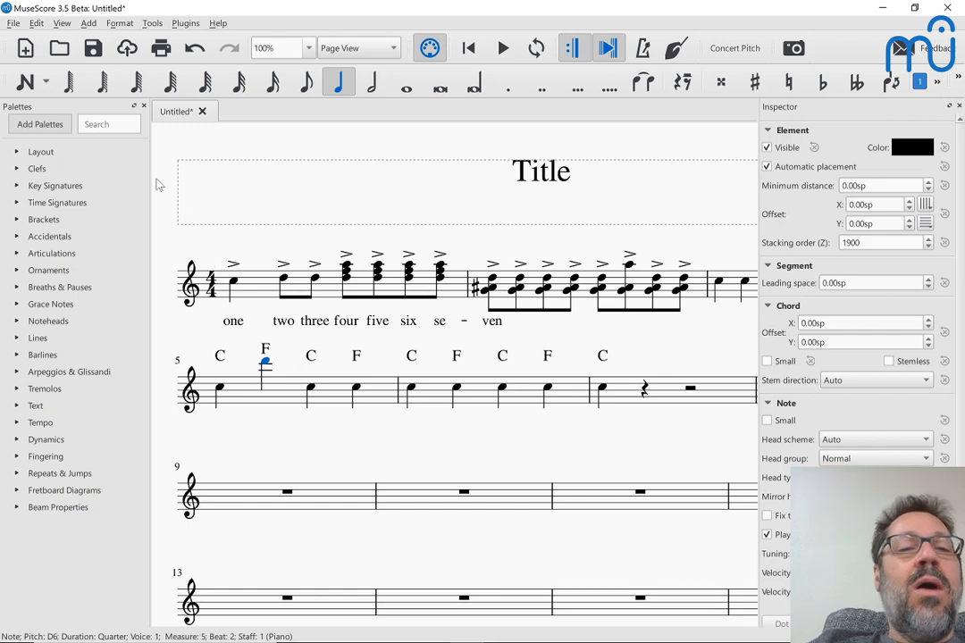
Set the maximum shift above for chord symbols to 2.00sp in the score style and apply it.
left_click(119, 24)
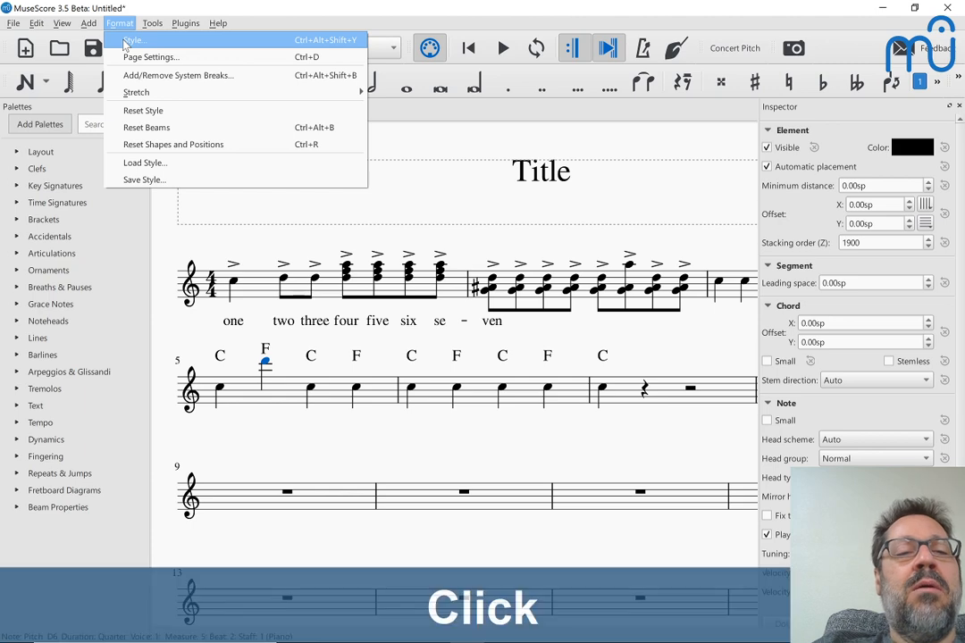
left_click(130, 41)
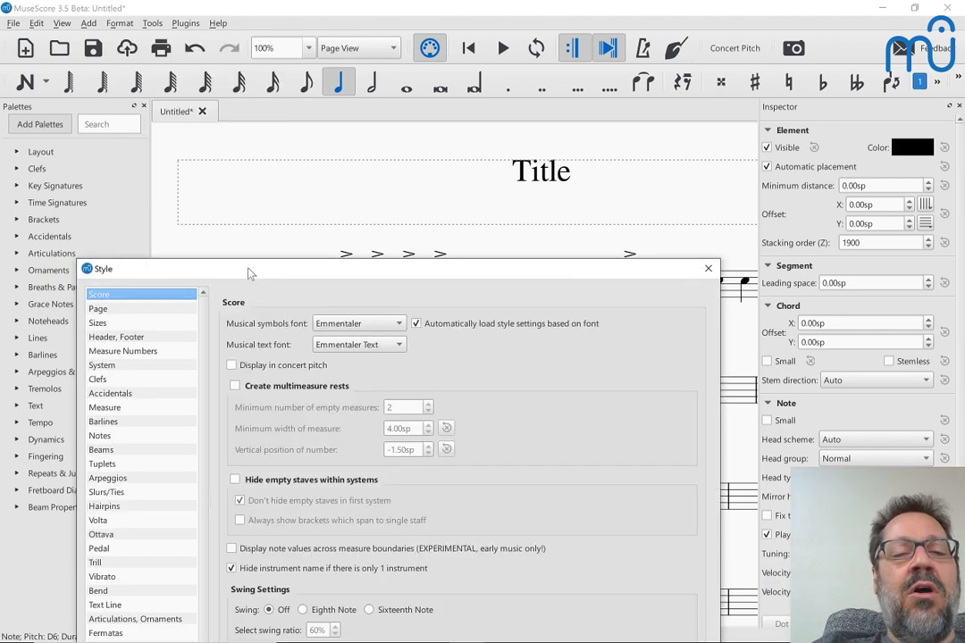
left_click_drag(250, 272, 452, 82)
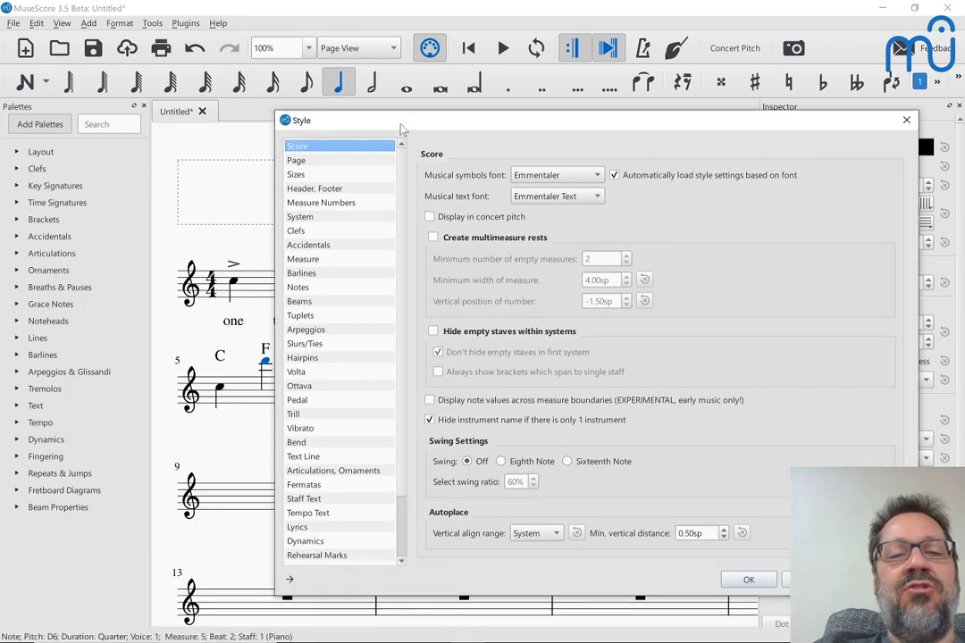
left_click_drag(338, 116, 369, 79)
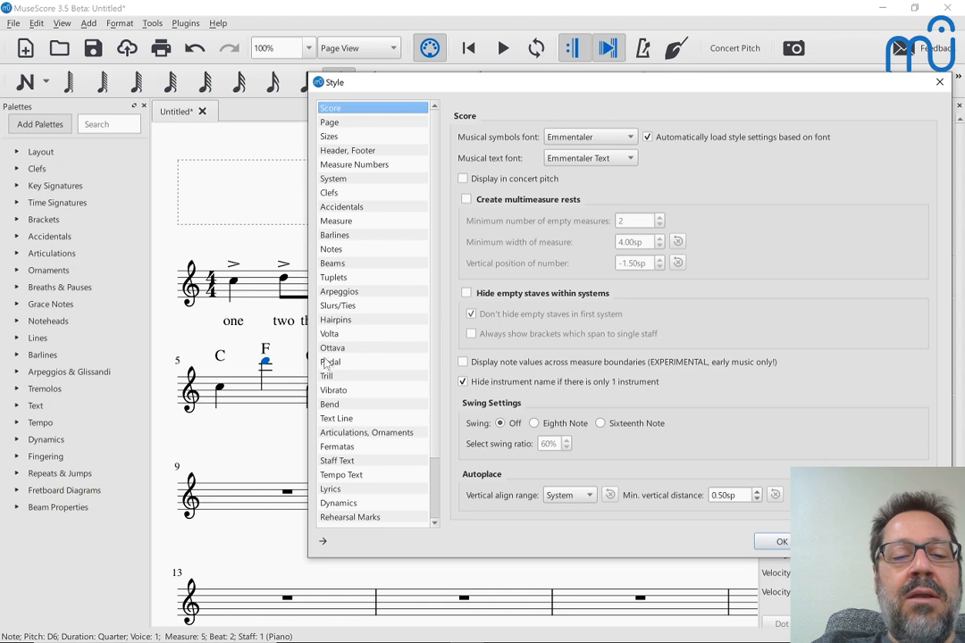
scroll(331, 510, "down", 2)
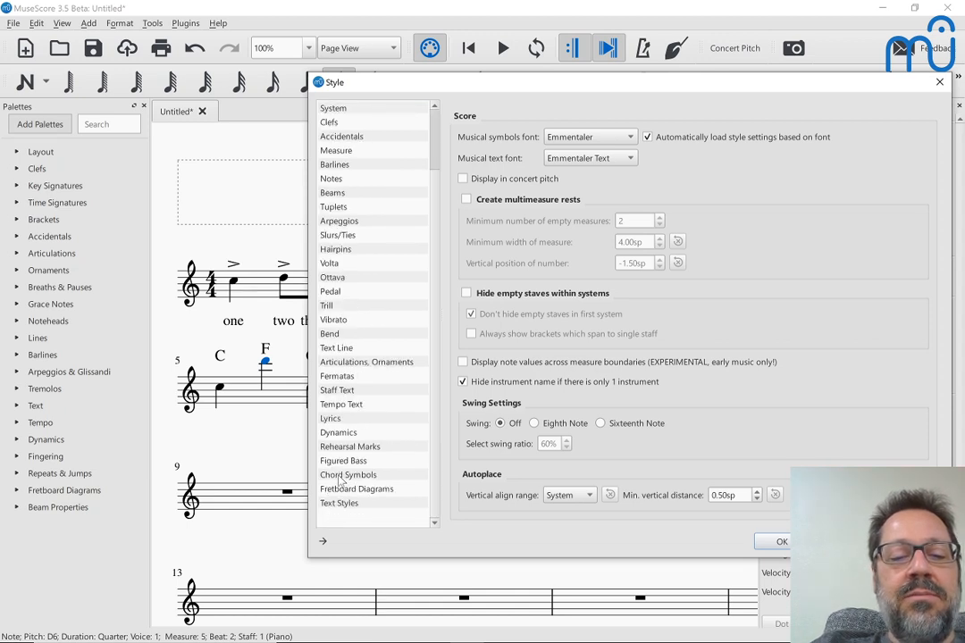
left_click(341, 477)
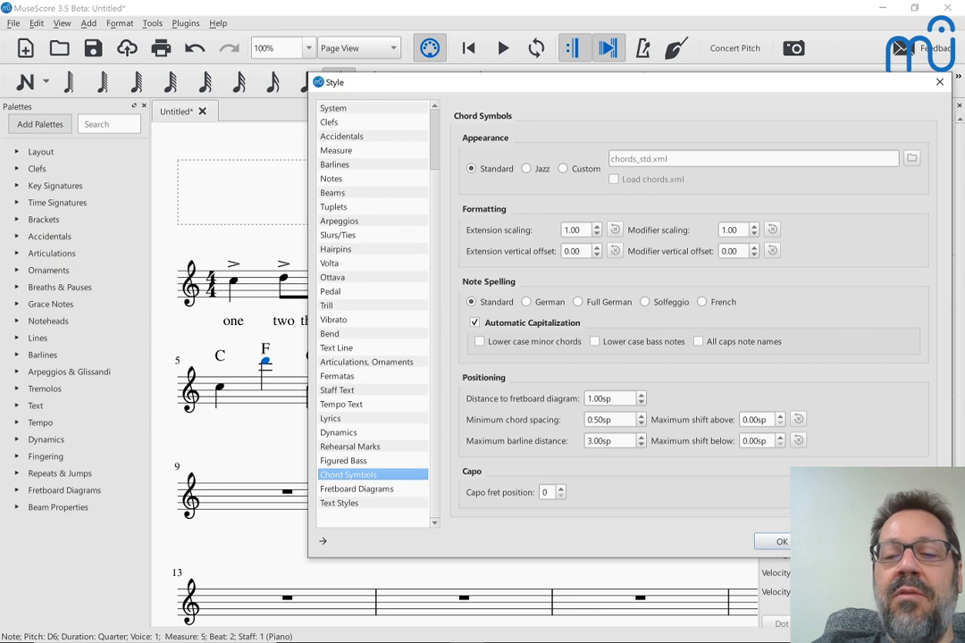
right_click(756, 422)
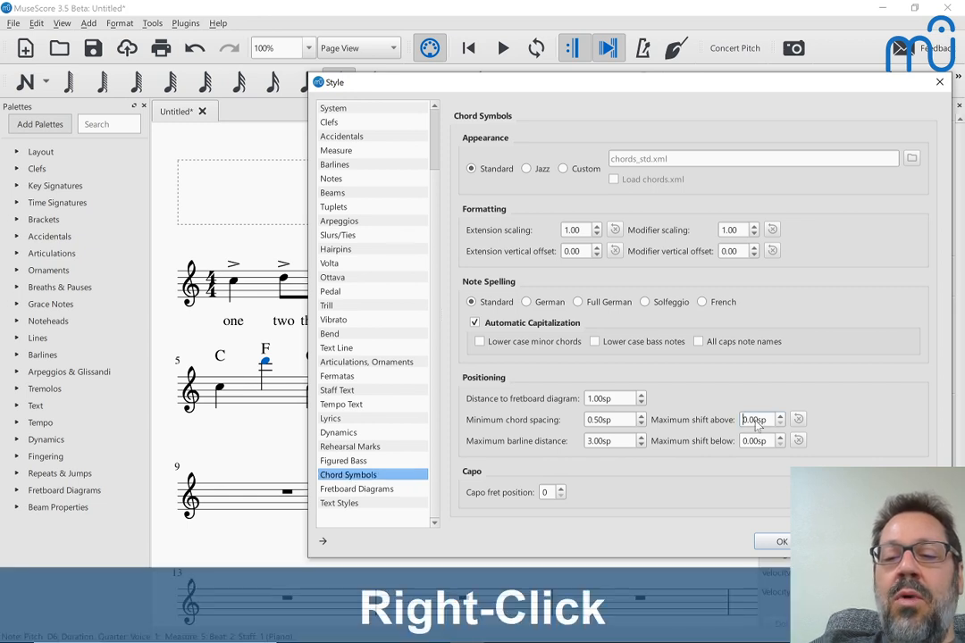
left_click(743, 420)
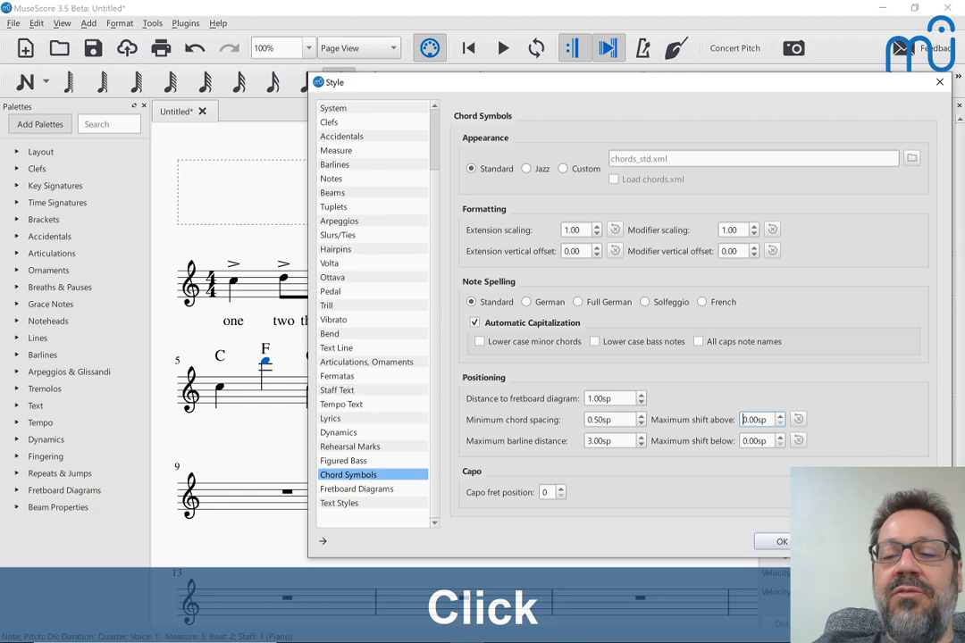
key("Up")
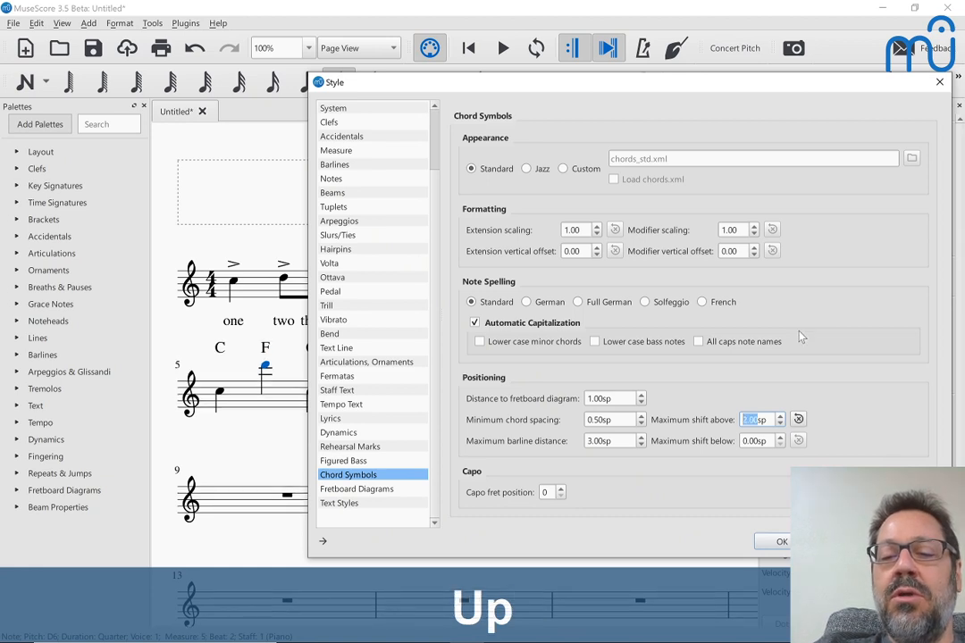
left_click(774, 543)
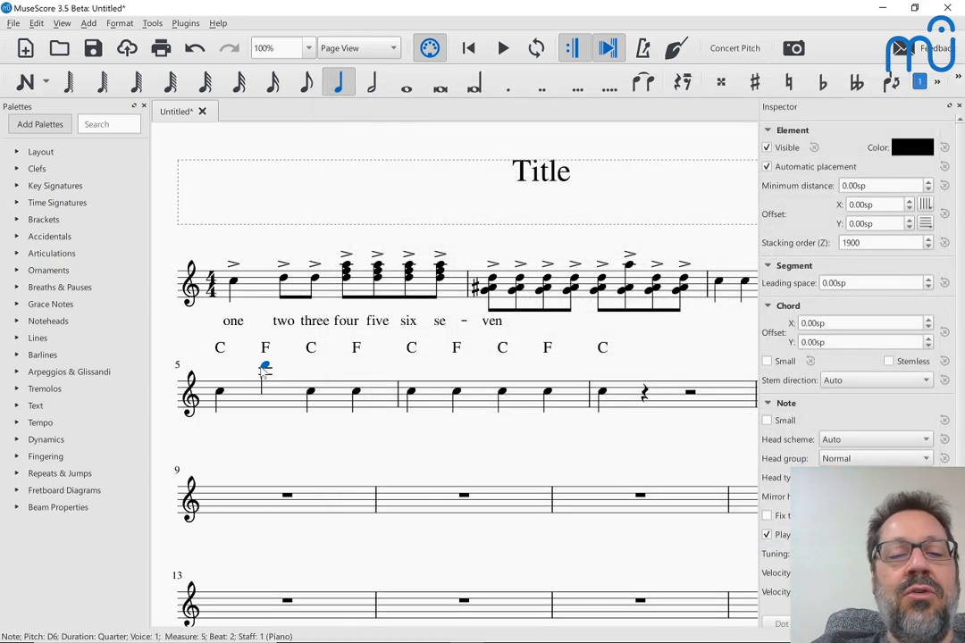
Lower the second note of measure 5 by semitones to D5.
key("Down")
key("Down")
key("Down")
key("Down")
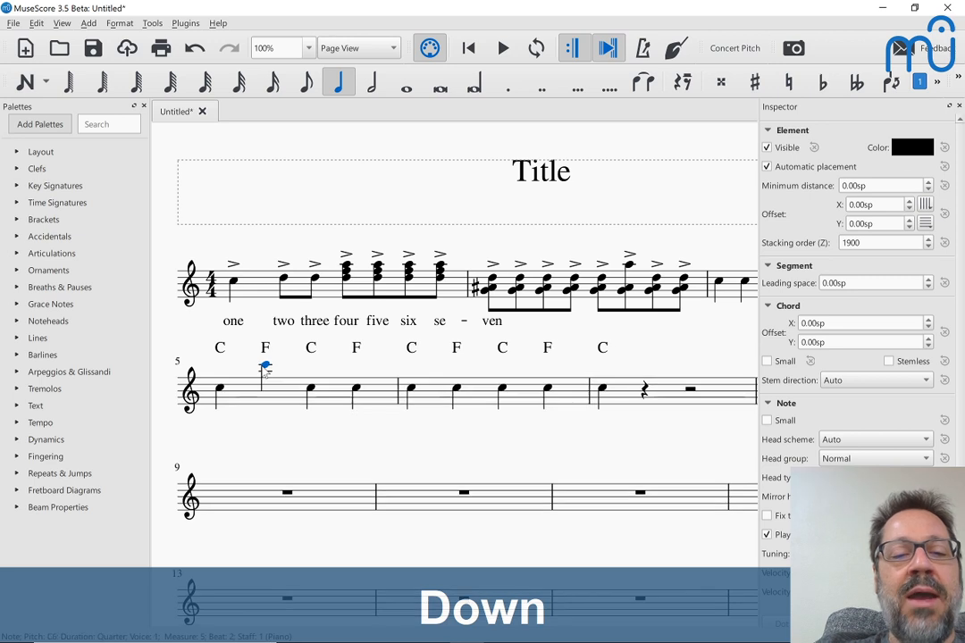
key("Down")
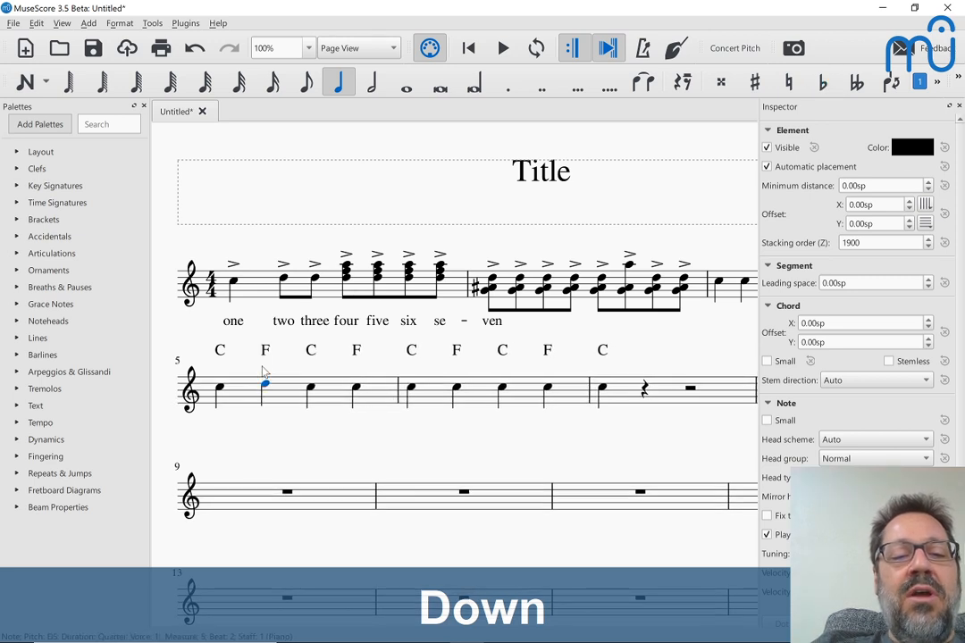
Move the second note of measure 5 up and back down by semitones, ending on E5.
key("Up")
key("Up")
key("Up")
key("Up")
key("Up")
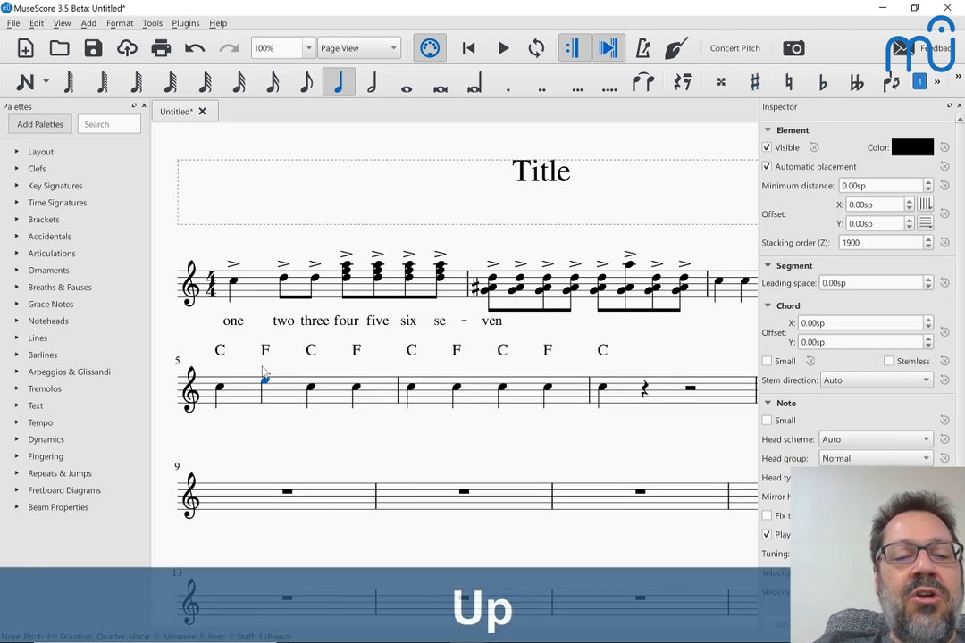
key("Down")
key("Down")
key("Down")
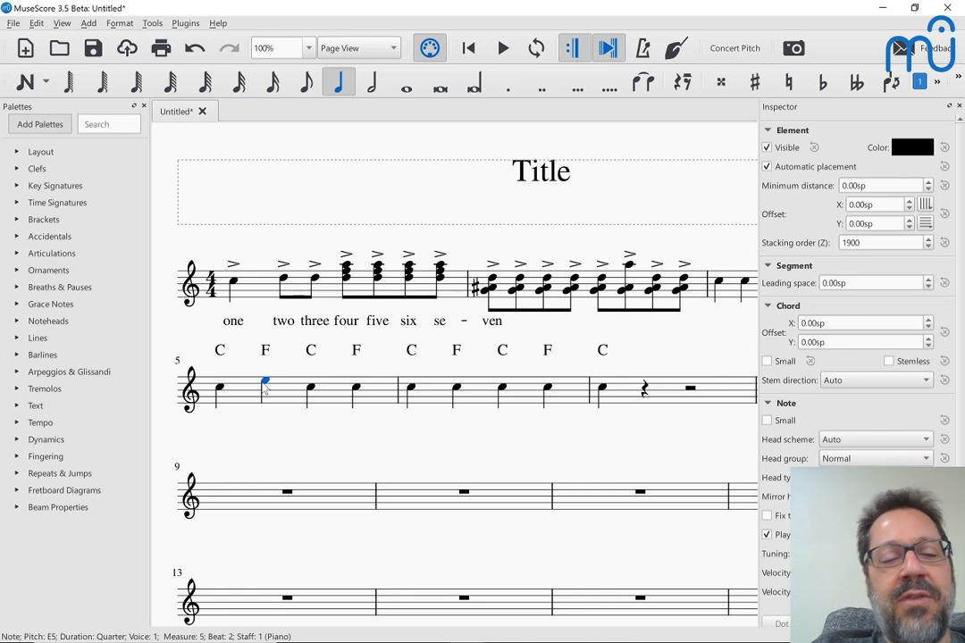
Raise the second note of measure 5 by semitones to C6.
key("Up")
key("Up")
key("Up")
key("Up")
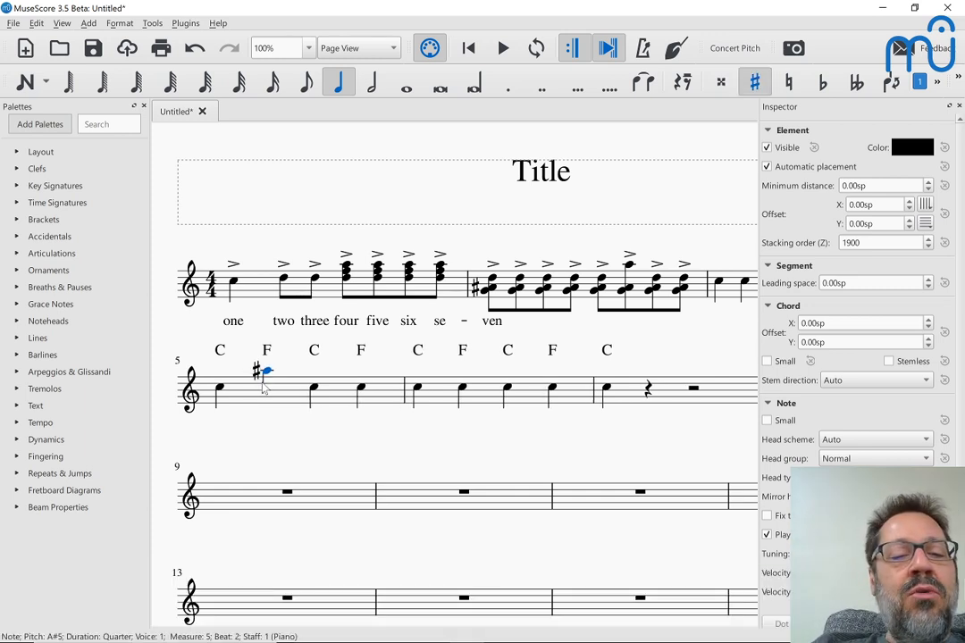
key("Up")
key("Up")
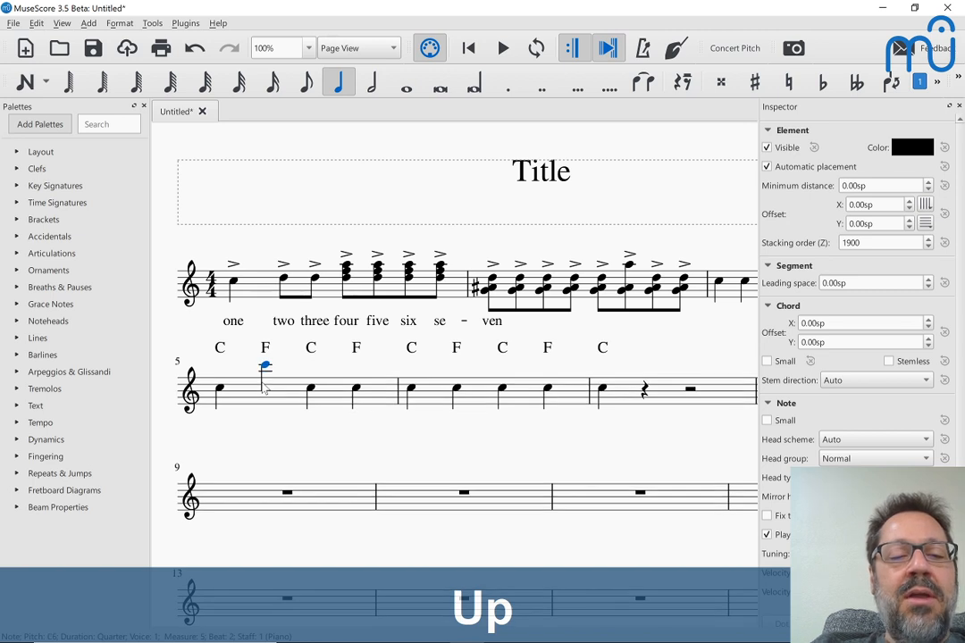
Alternate the second note of measure 5 around C6 by semitones and raise it to F6.
key("Down")
key("Up")
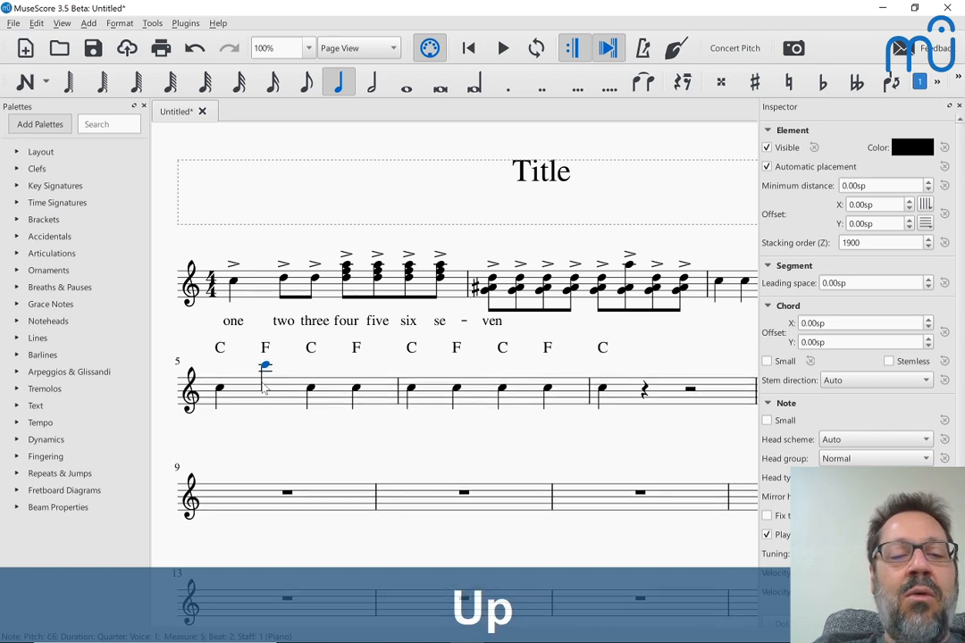
key("Down")
key("Up")
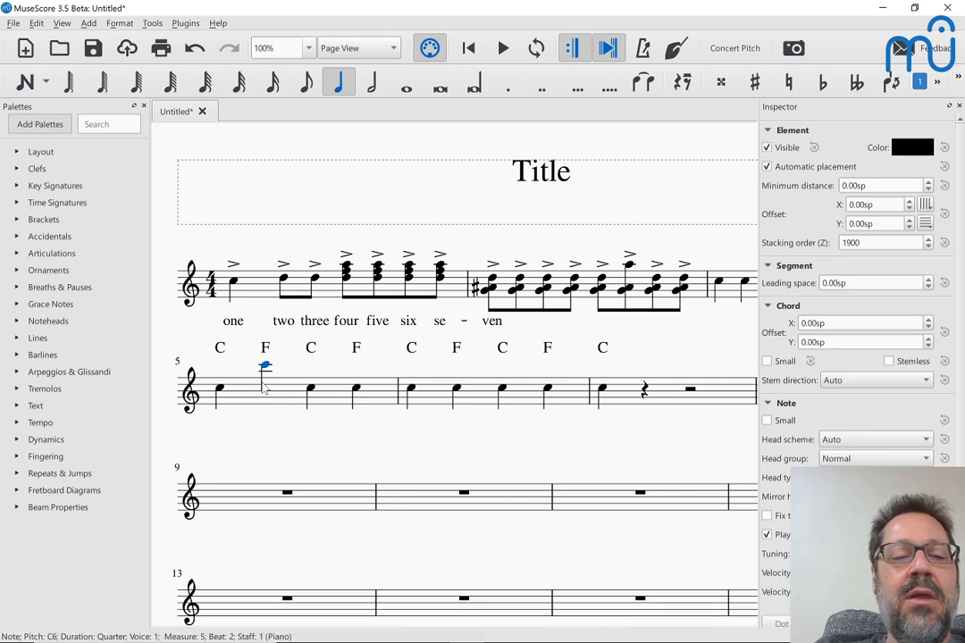
key("Up")
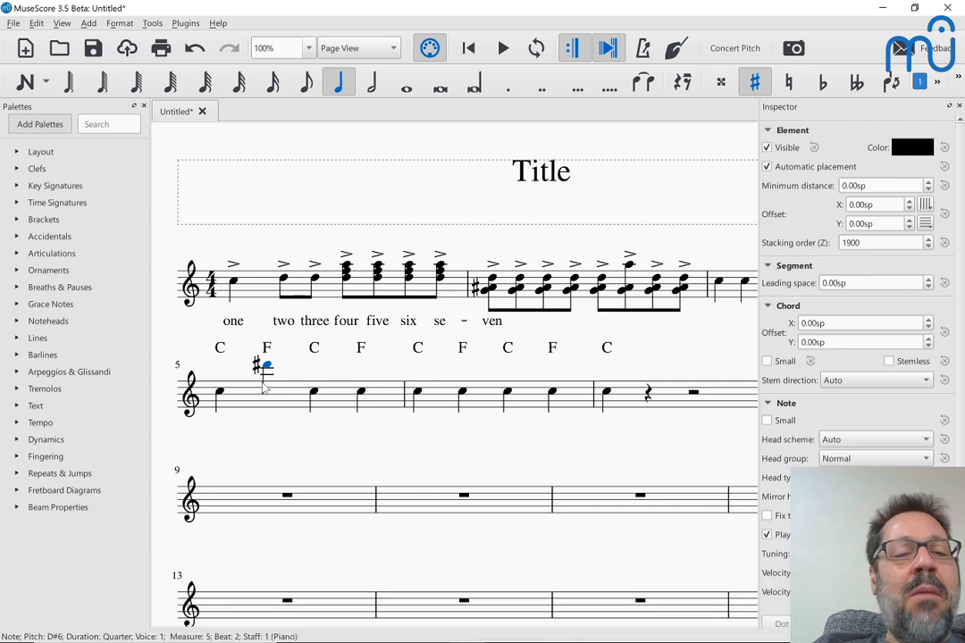
key("Up")
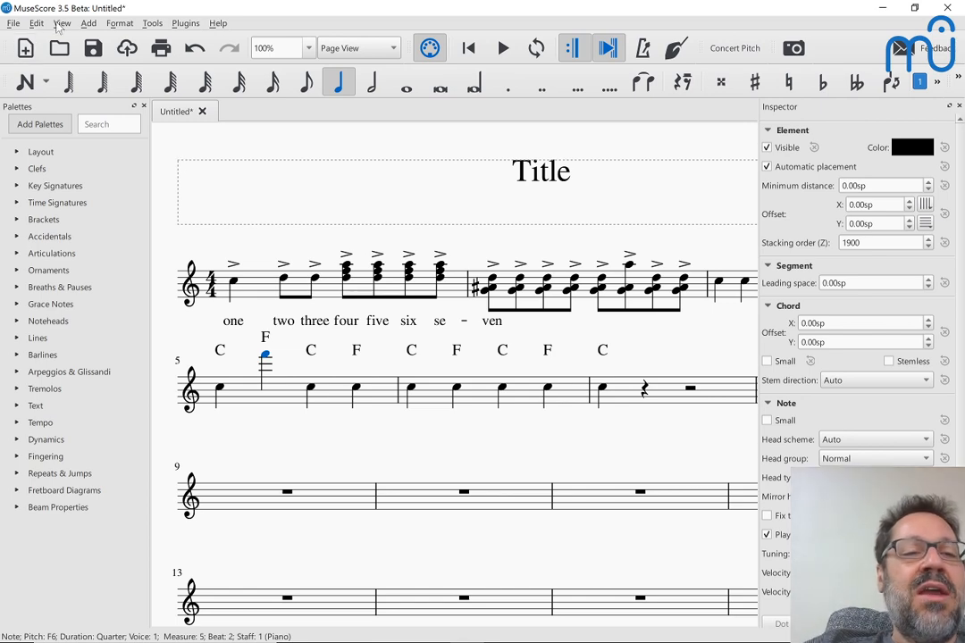
Increase the maximum shift below for chord symbols above zero in the score style and apply it.
left_click(120, 24)
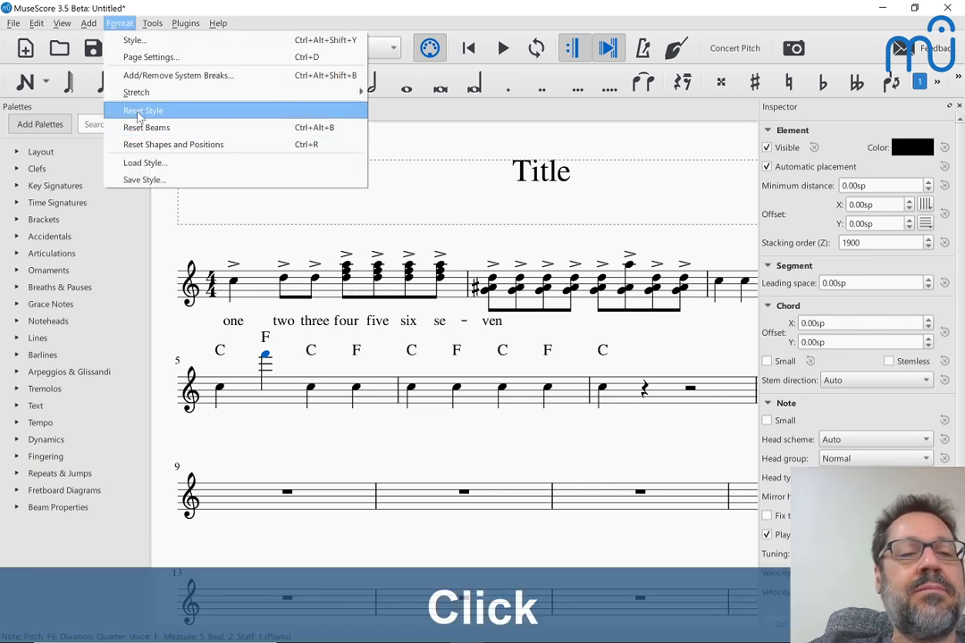
left_click(132, 40)
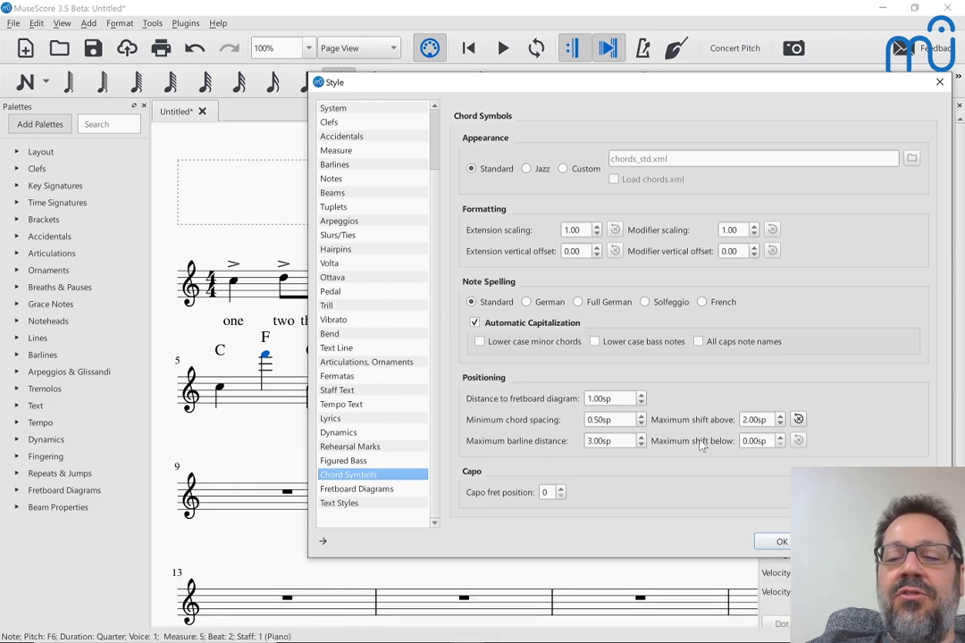
left_click(754, 441)
key("Up")
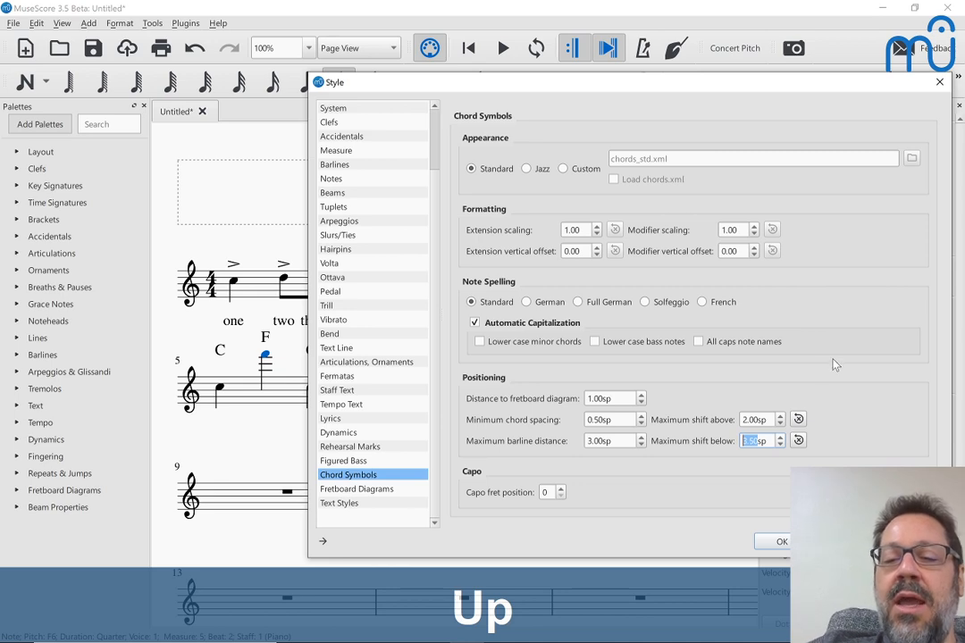
key("Down")
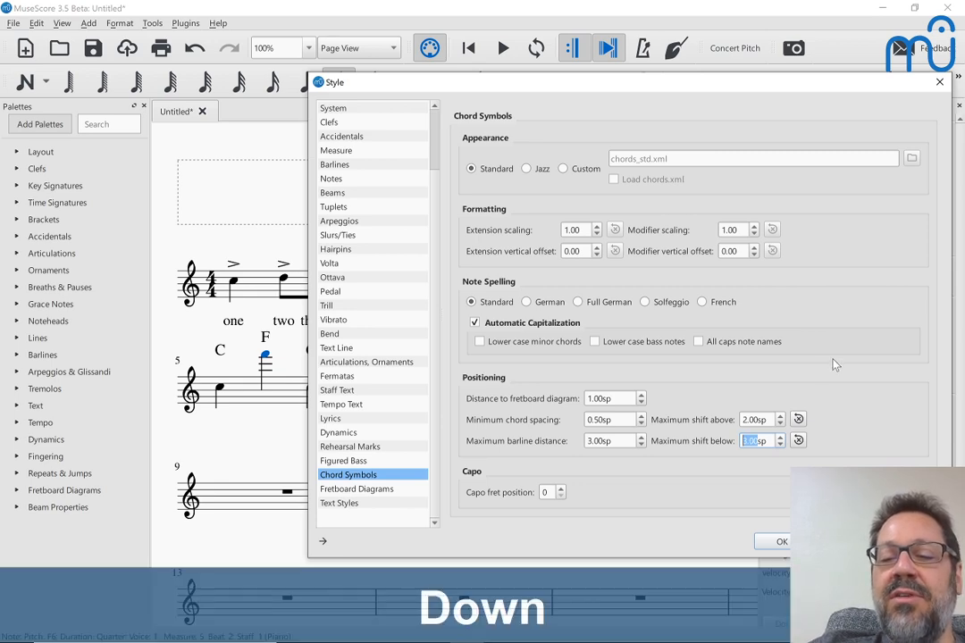
left_click(779, 544)
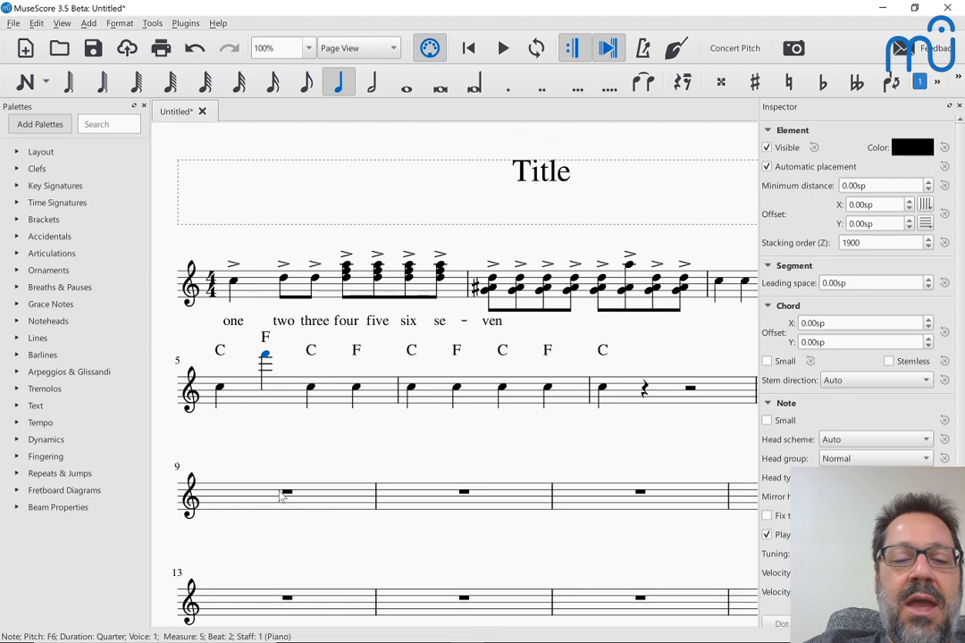
Enter four quarter-note Cs in measure 9 and one more on the first beat of measure 10.
left_click(286, 491)
key("n")
key("c")
key("c")
key("c")
key("c")
key("c")
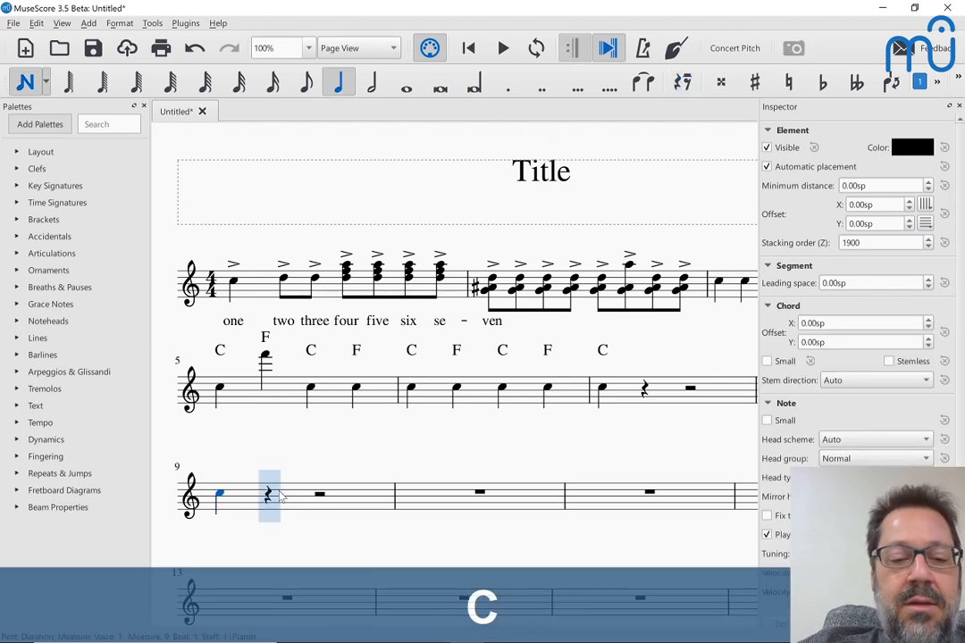
key("Escape")
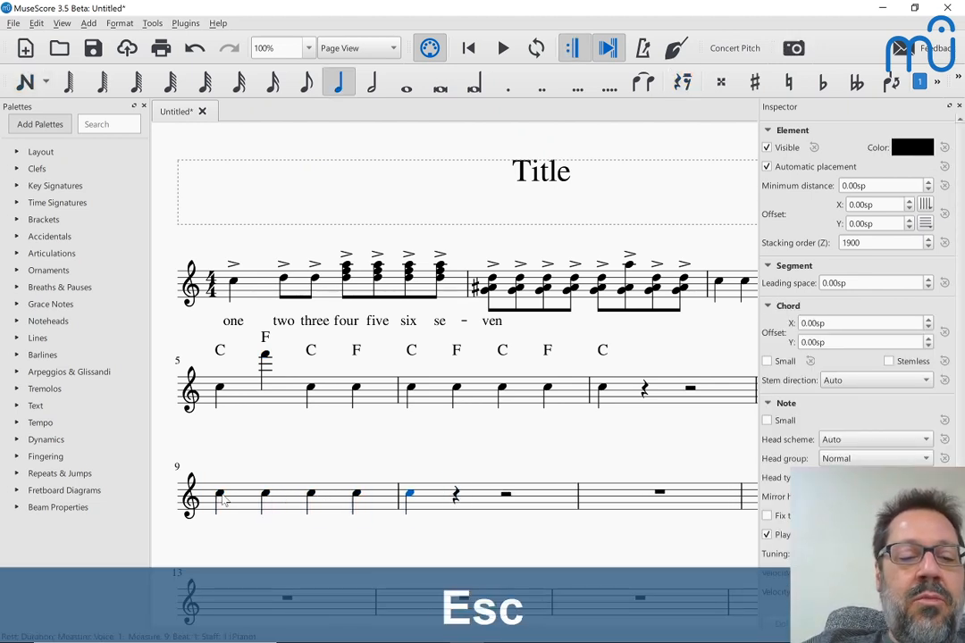
Add Roman numeral analysis I, IV, I, IV under the notes of measure 9 and I under the first beat of measure 10.
left_click(88, 23)
mouse_move(112, 126)
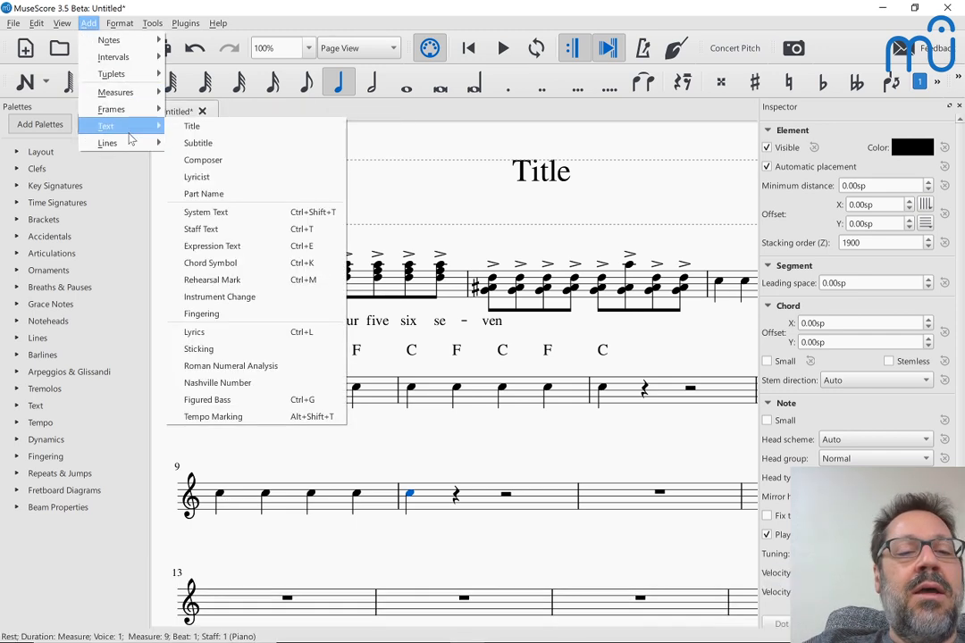
left_click(231, 365)
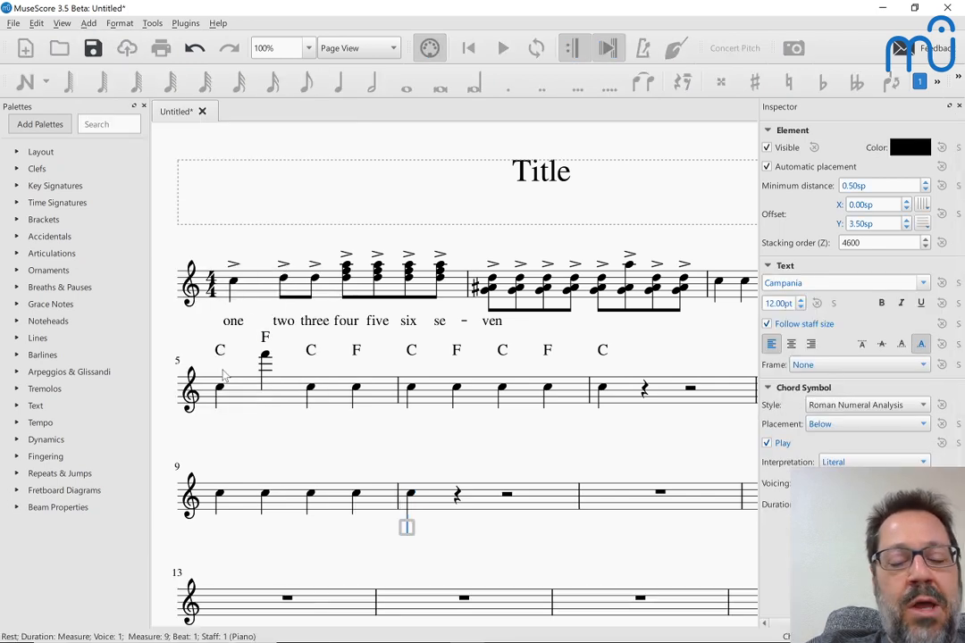
key("shift+space")
key("shift+space")
key("shift+space")
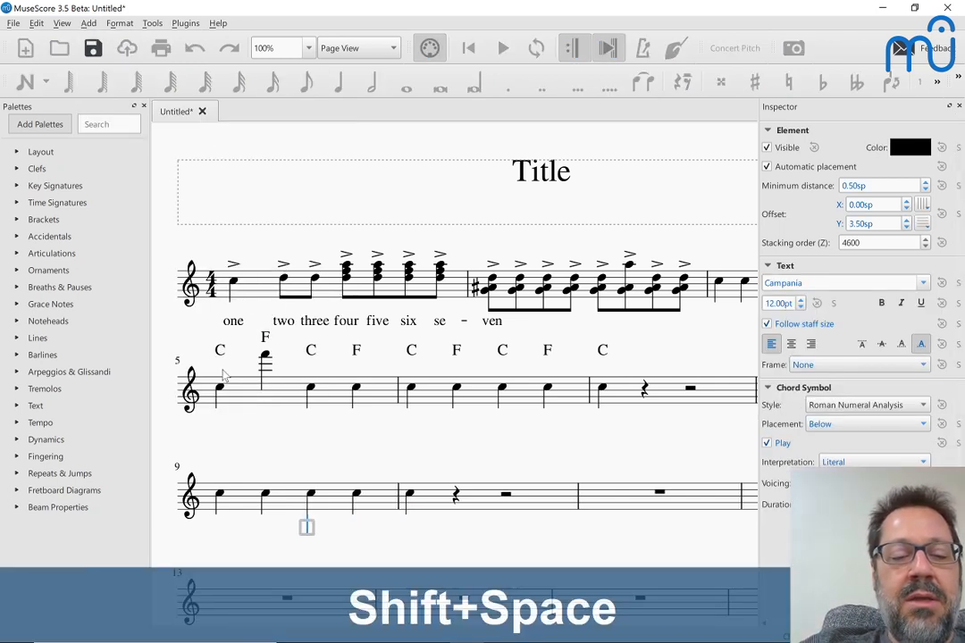
key("shift+space")
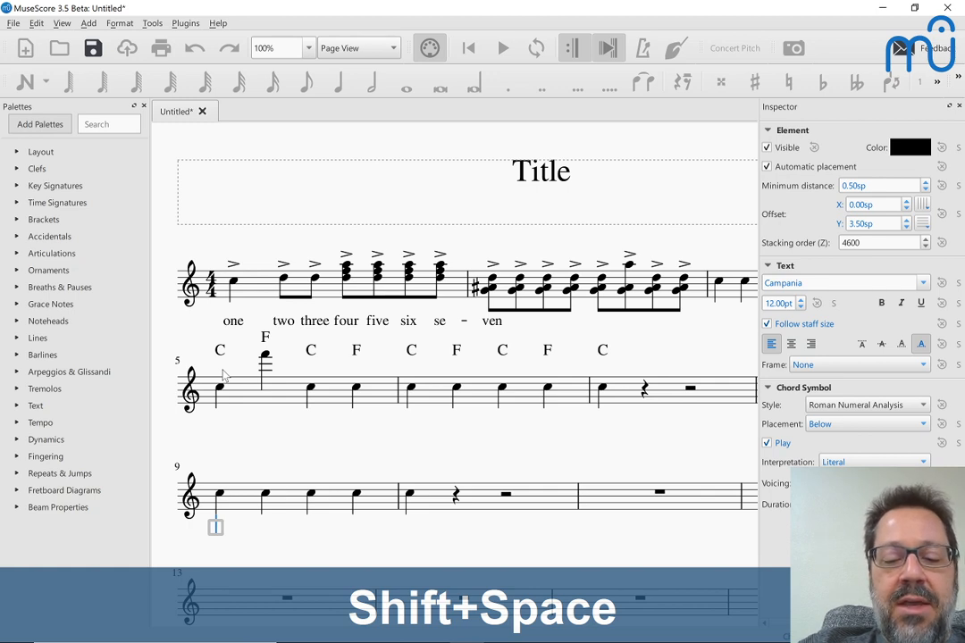
type("I")
key("space")
type("IV")
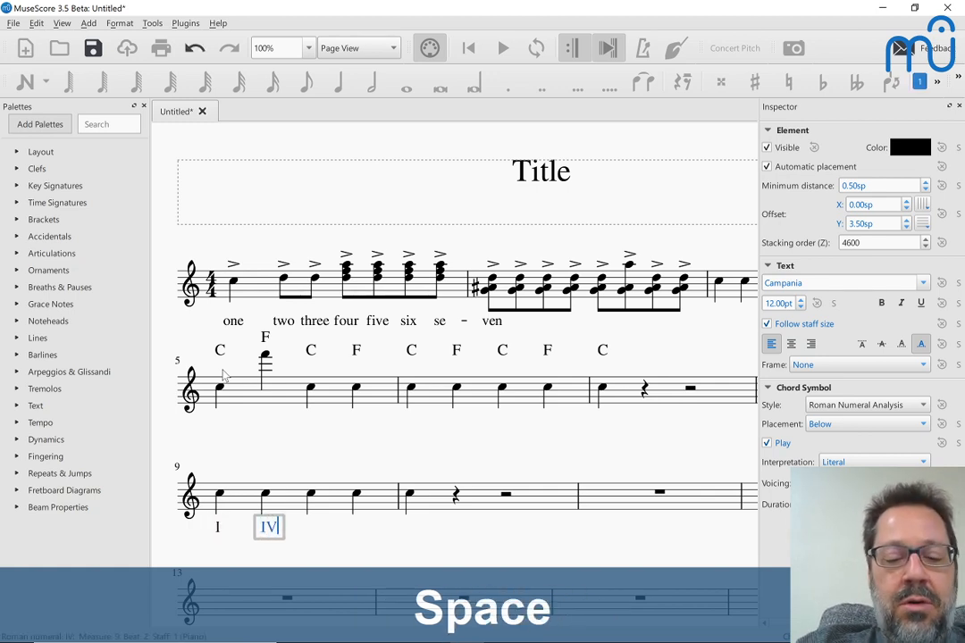
key("space")
type("I")
key("space")
type("IV")
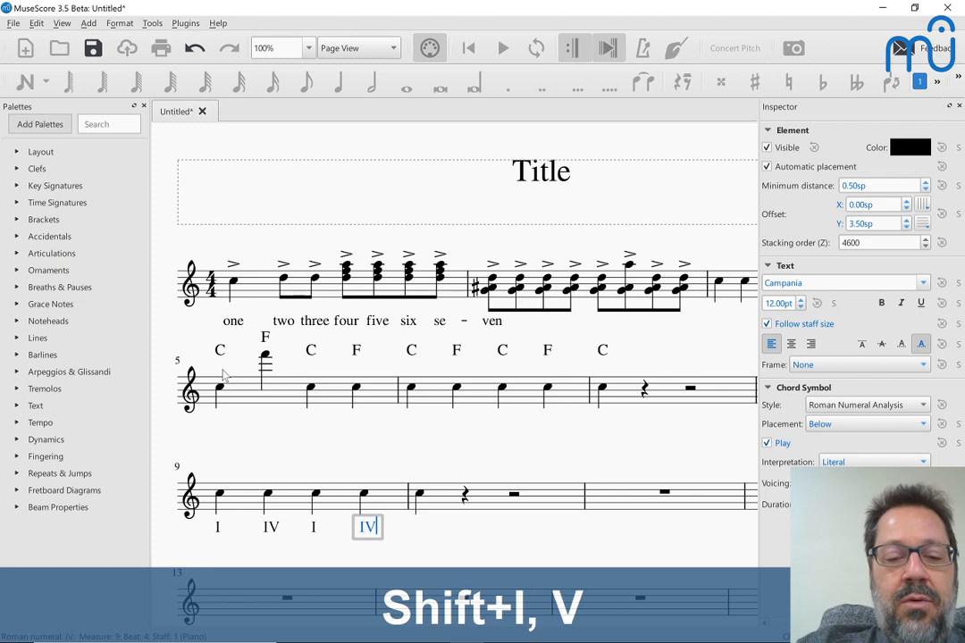
key("space")
type("I")
key("Escape")
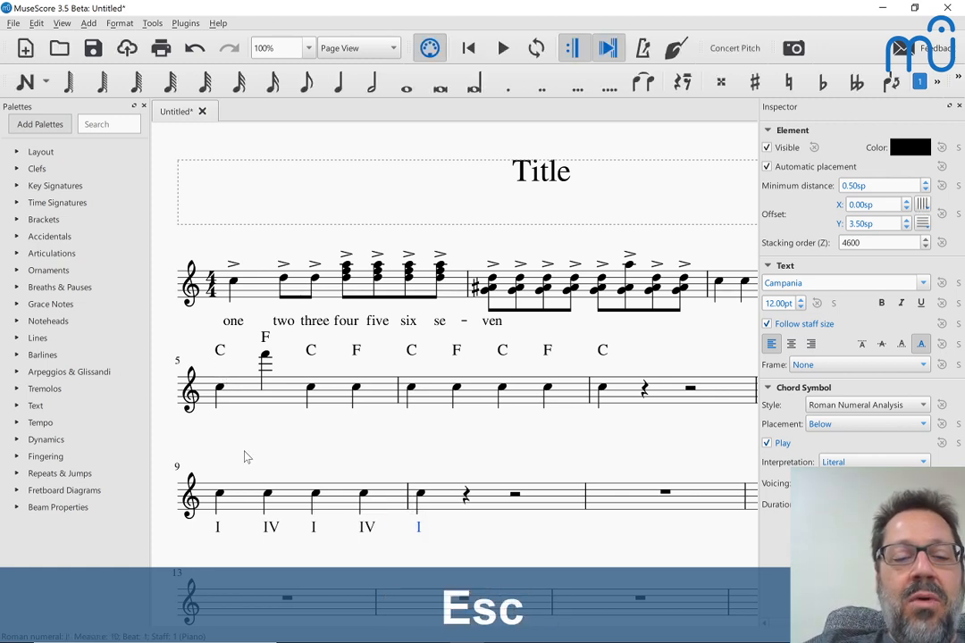
Lower the third note of measure 9 to D3.
left_click(315, 496)
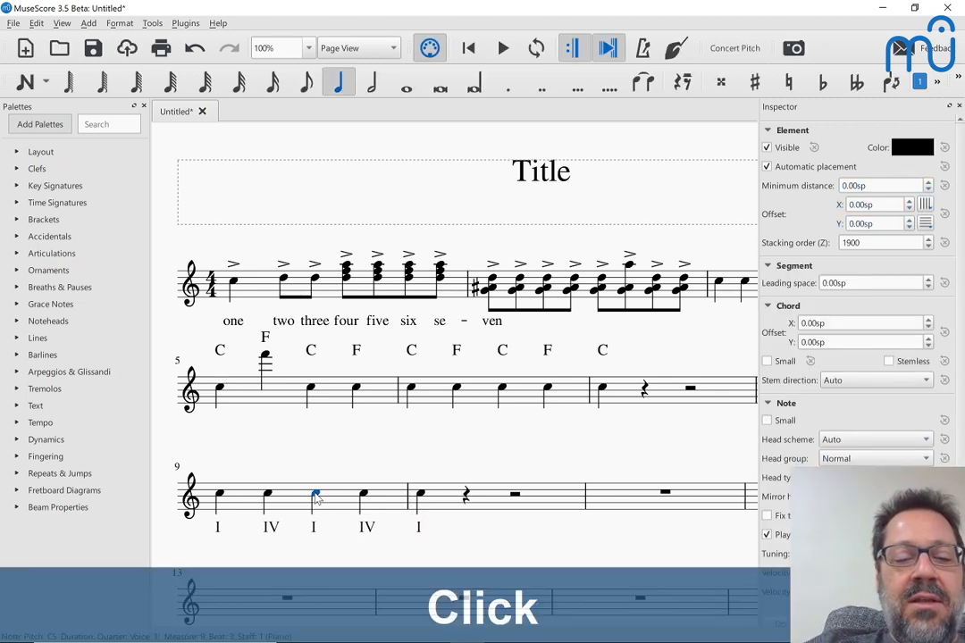
key("Down")
key("Down")
key("Down")
key("Down")
key("Down")
key("Down")
key("Down")
key("Down")
key("Down")
key("Down")
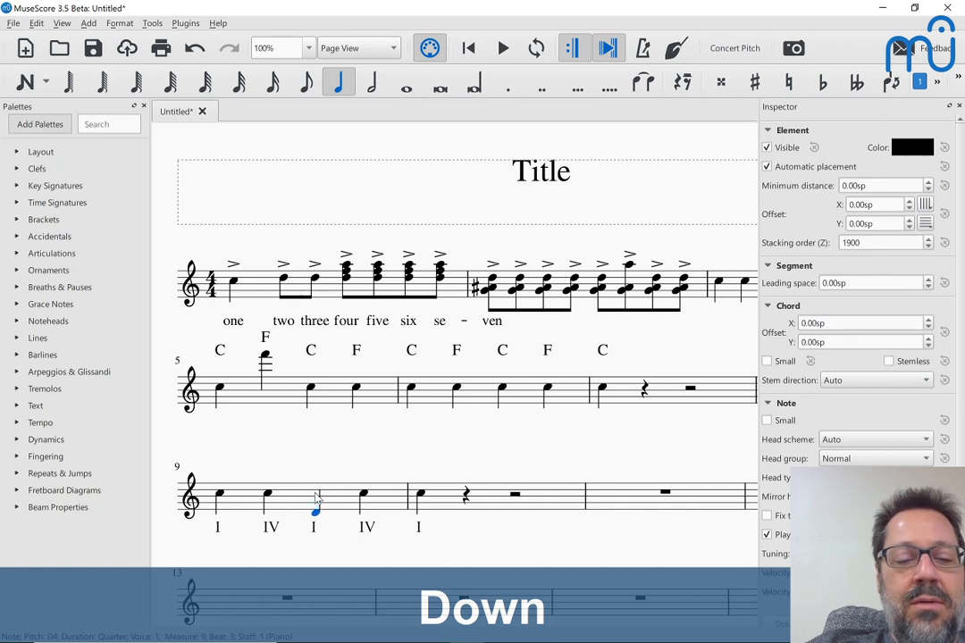
key("Down")
key("Down")
key("Down")
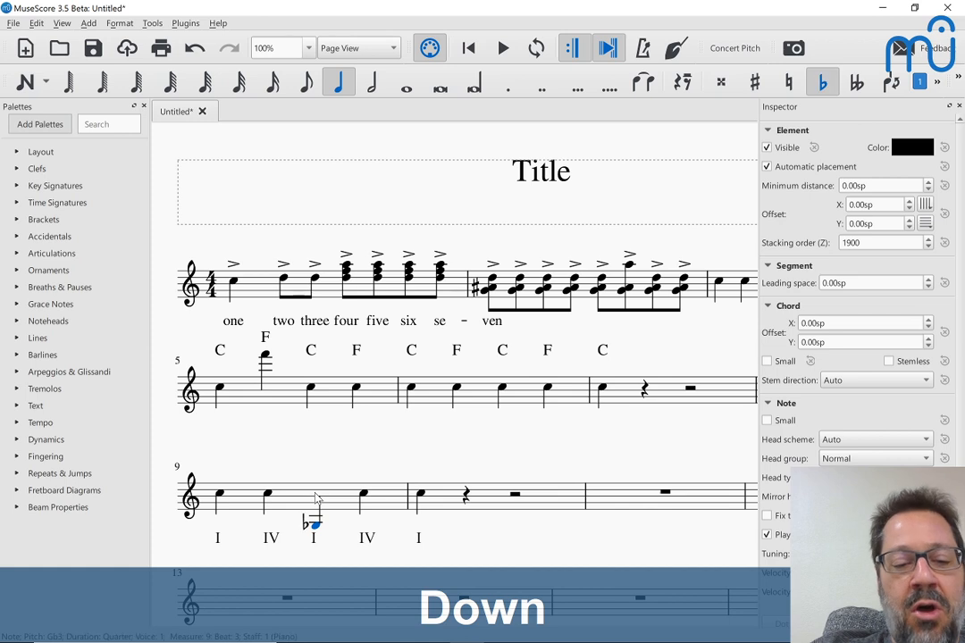
key("Down")
key("Down")
key("Down")
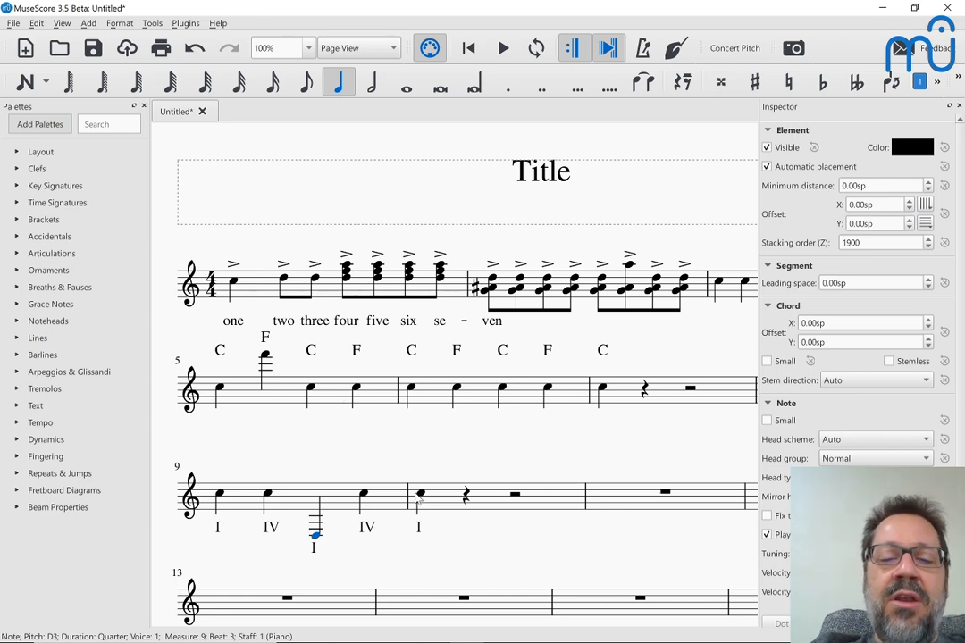
Enter voice 2 quarter-note Gs from the first beat of measure 10 through the second beat of measure 11.
left_click(465, 494)
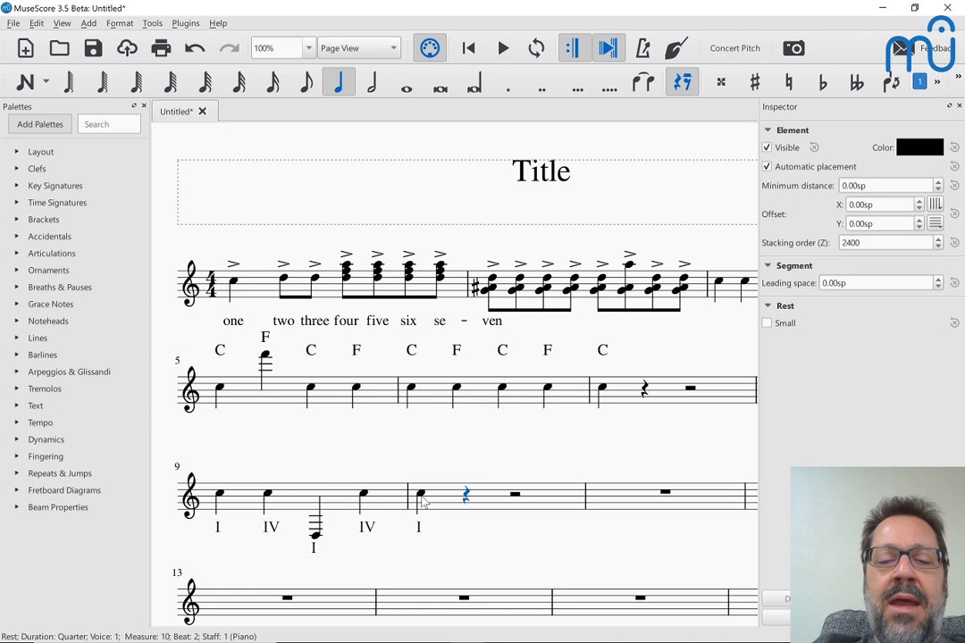
left_click(447, 500)
key("n")
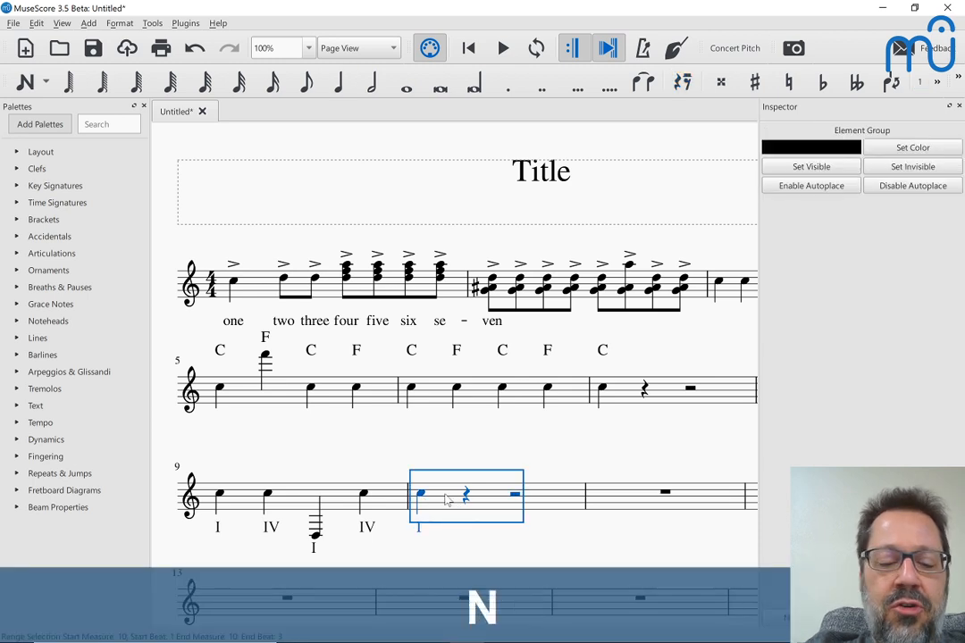
key("ctrl+alt+2")
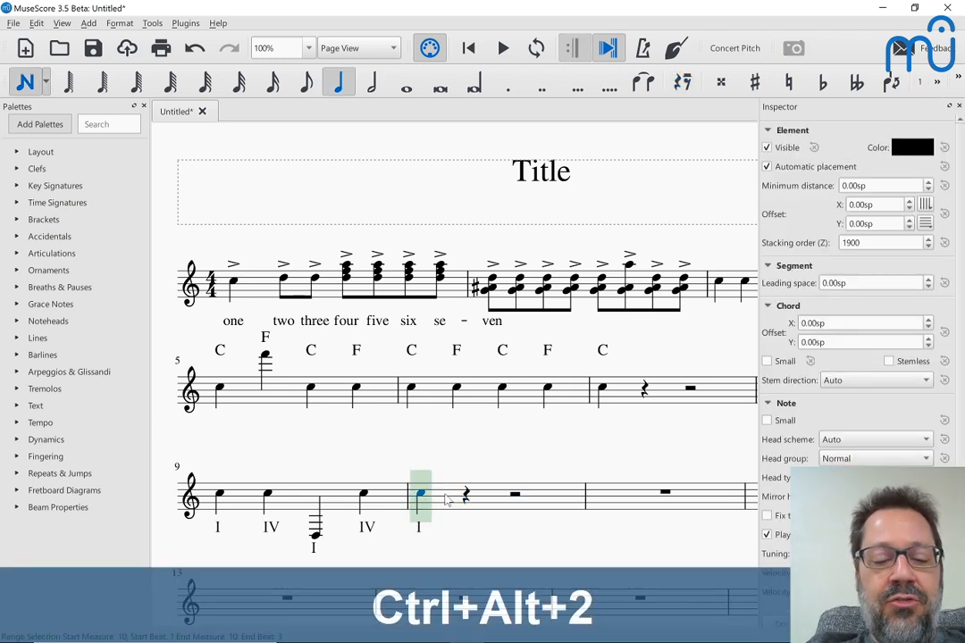
key("g")
key("g")
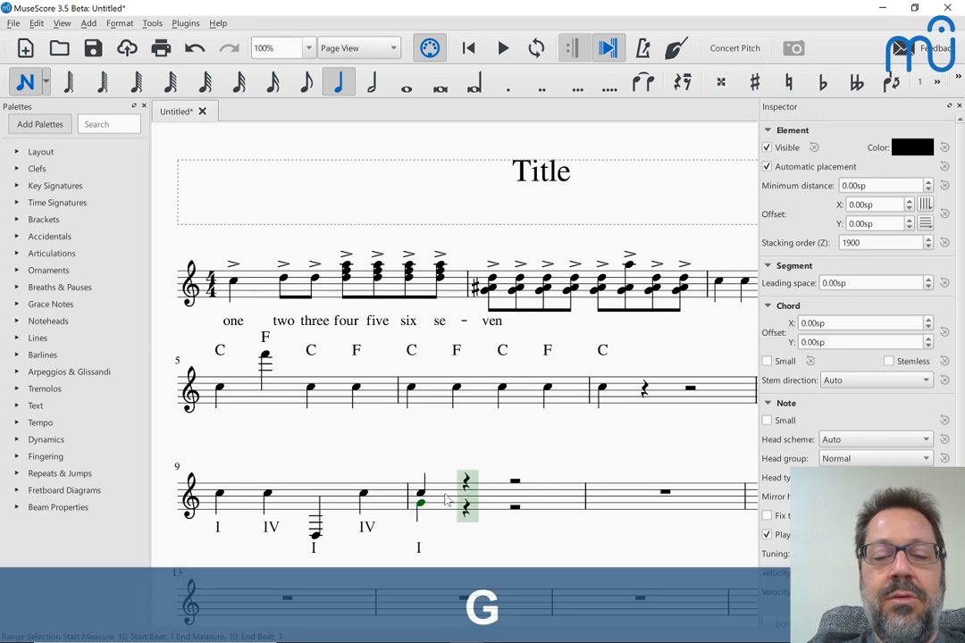
key("Escape")
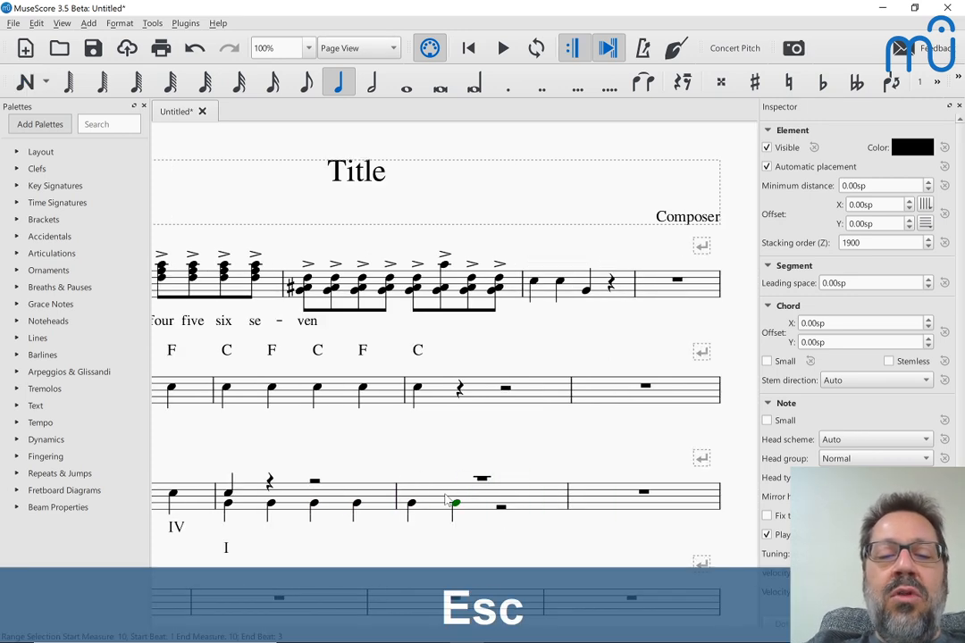
Delete the third voice 2 note of measure 10, leaving a quarter rest in its place.
scroll(446, 501, "left", 5)
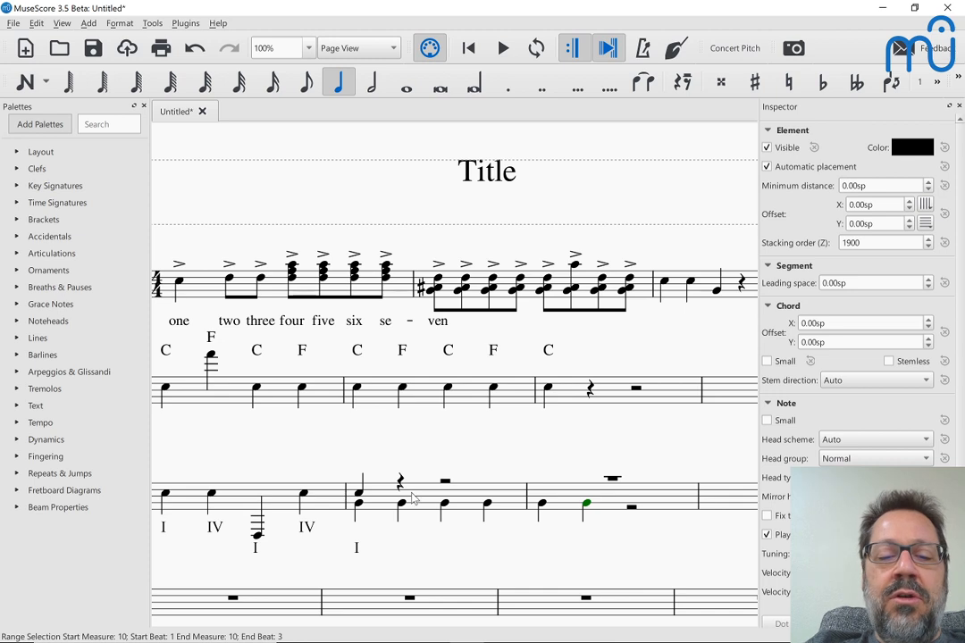
left_click(444, 504)
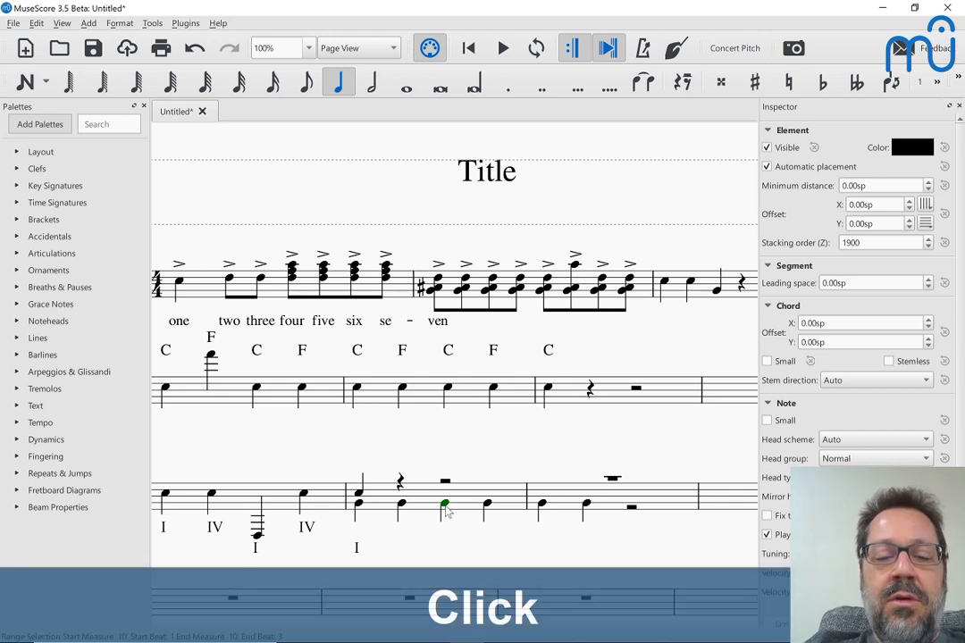
key("BackSpace")
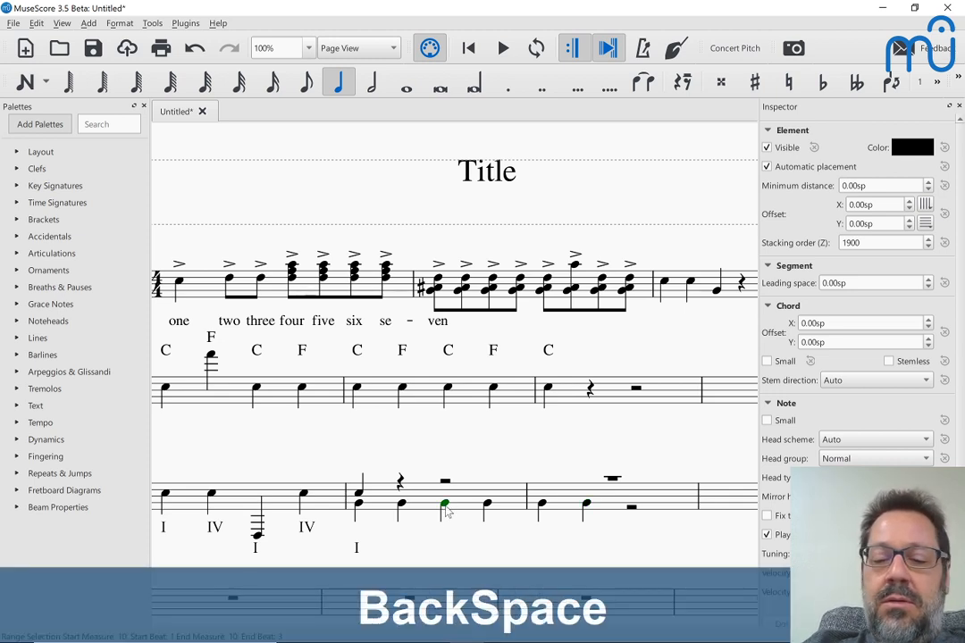
key("Delete")
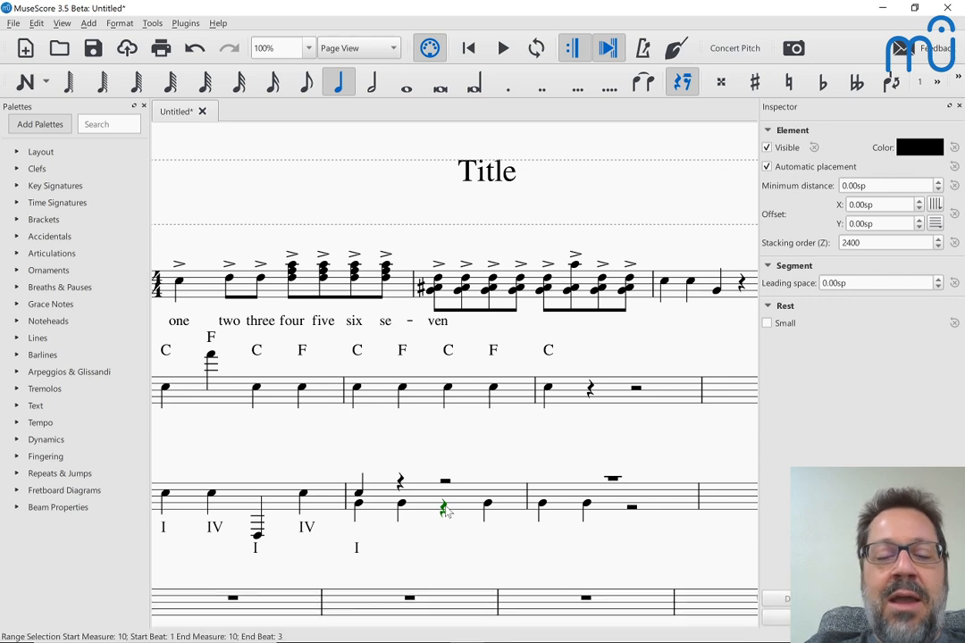
key("Escape")
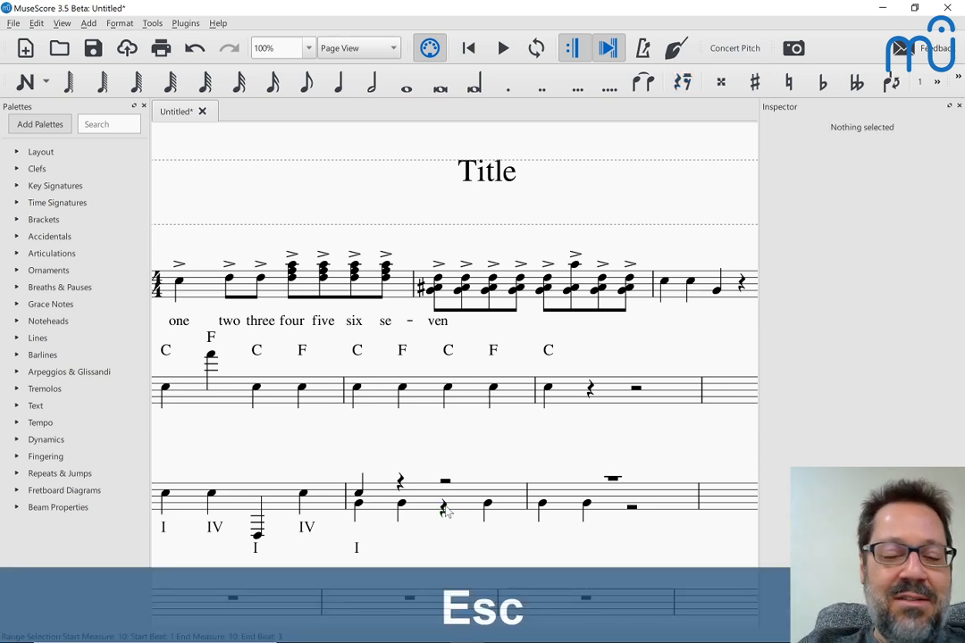
Compare the position of the voice 1 quarter rest in measure 10 with the quarter rest in measure 7.
scroll(375, 487, "down", 1)
scroll(375, 486, "down", 3)
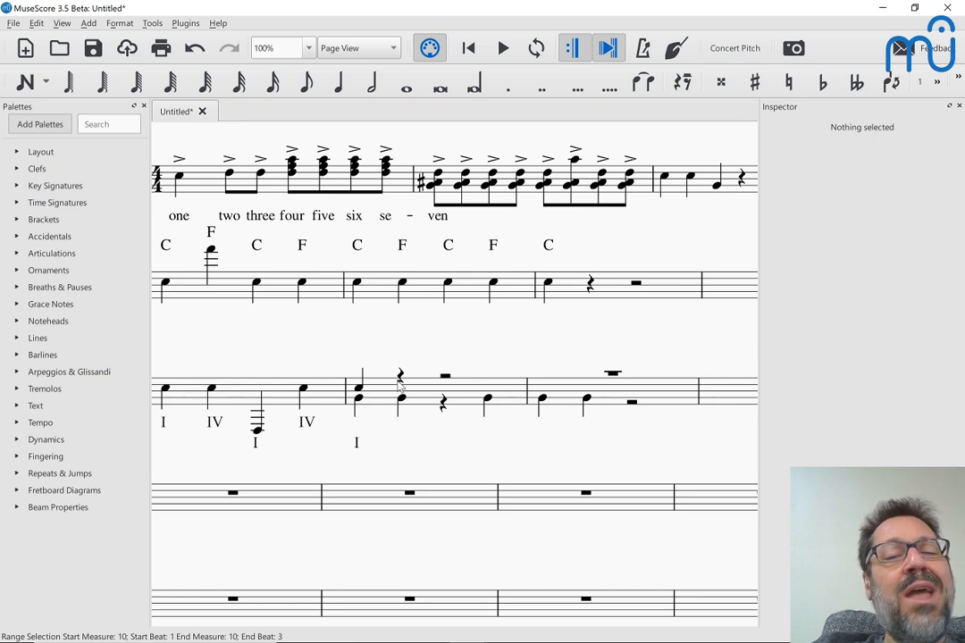
left_click(400, 375)
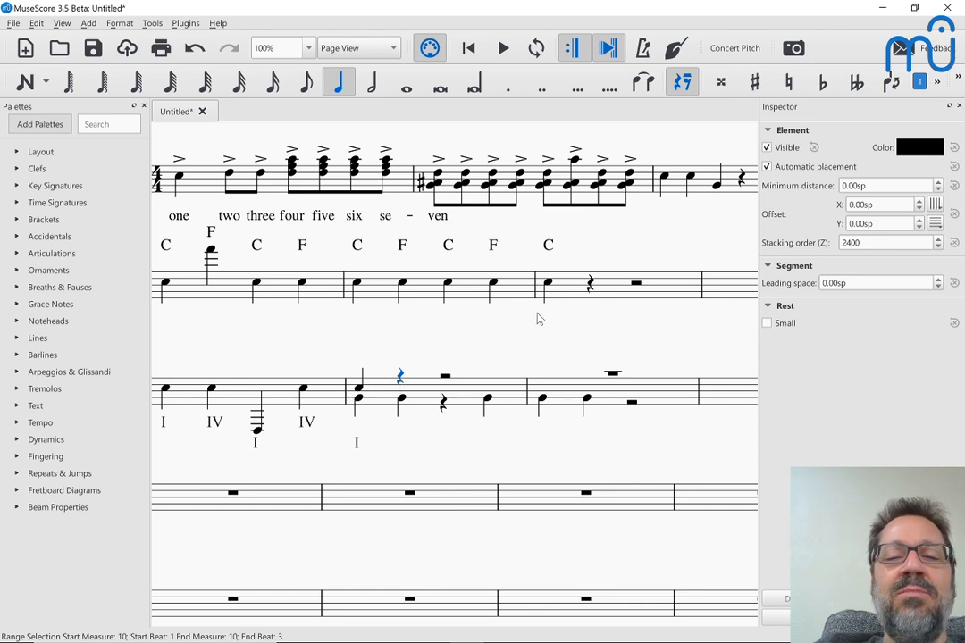
left_click(590, 287)
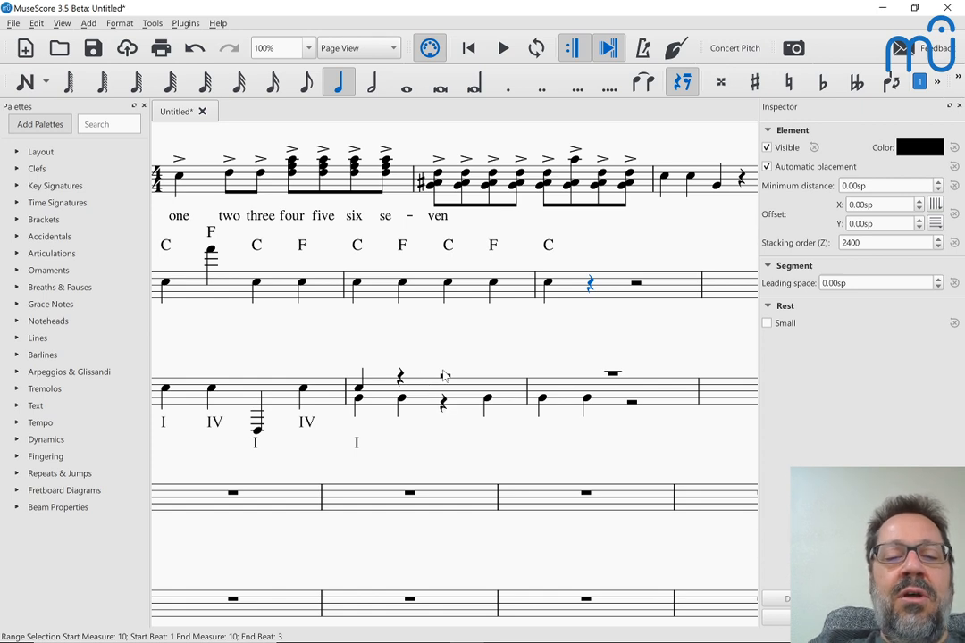
Raise the second voice 2 note of measure 10 to B4.
right_click(402, 407)
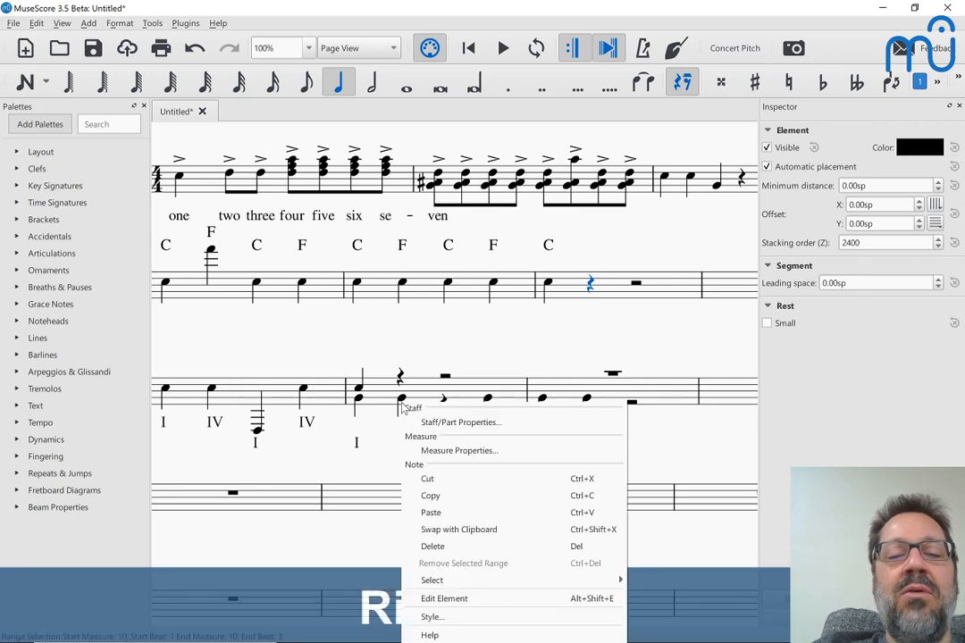
right_click(402, 399)
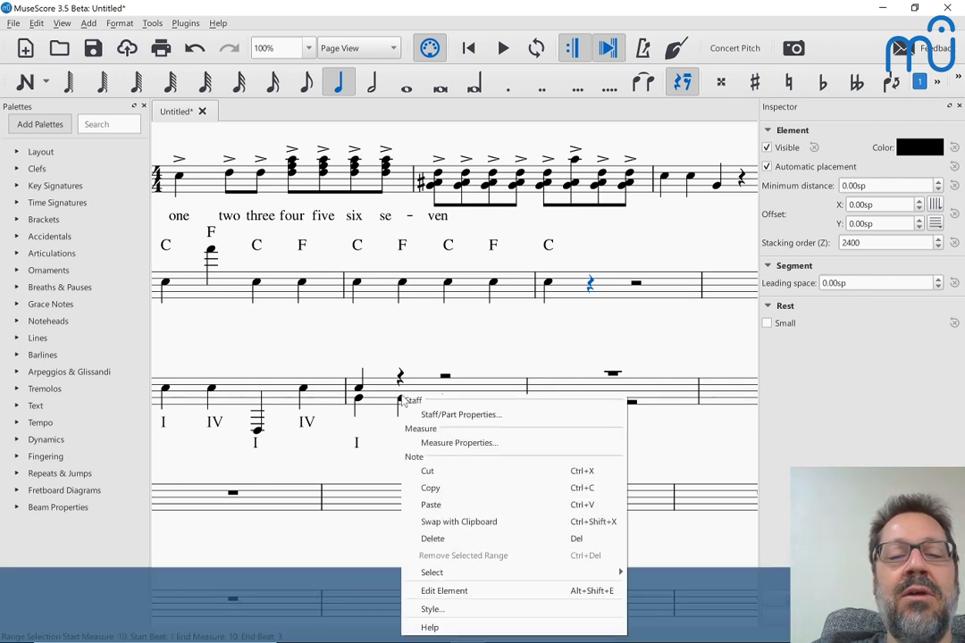
key("Escape")
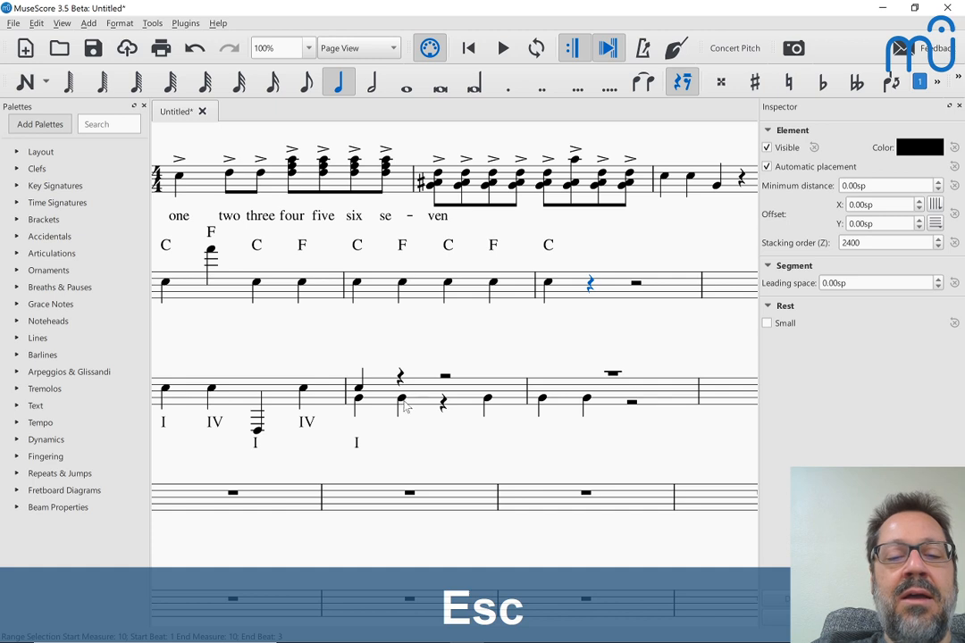
left_click(402, 399)
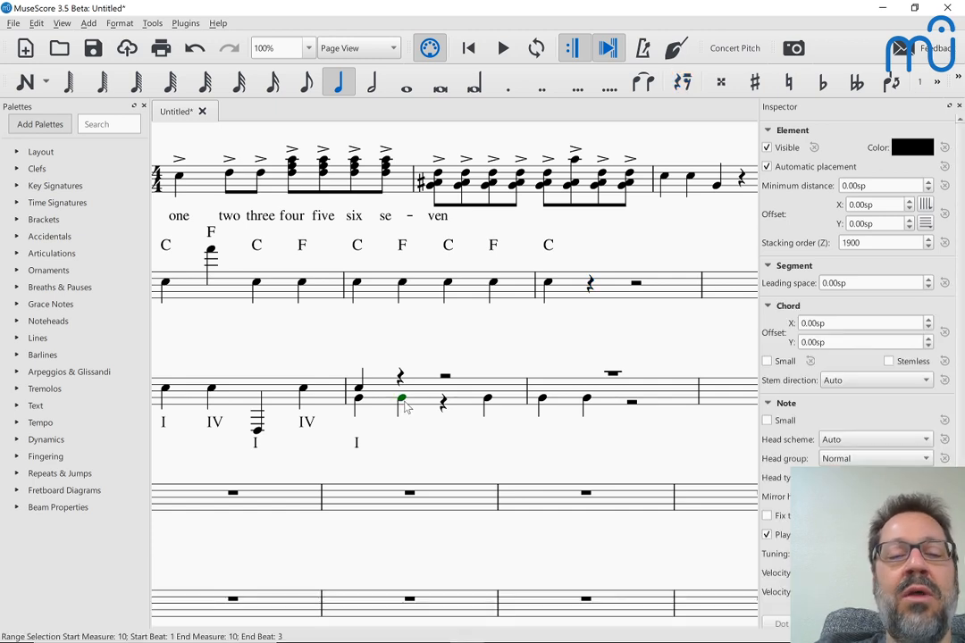
key("Up")
key("Up")
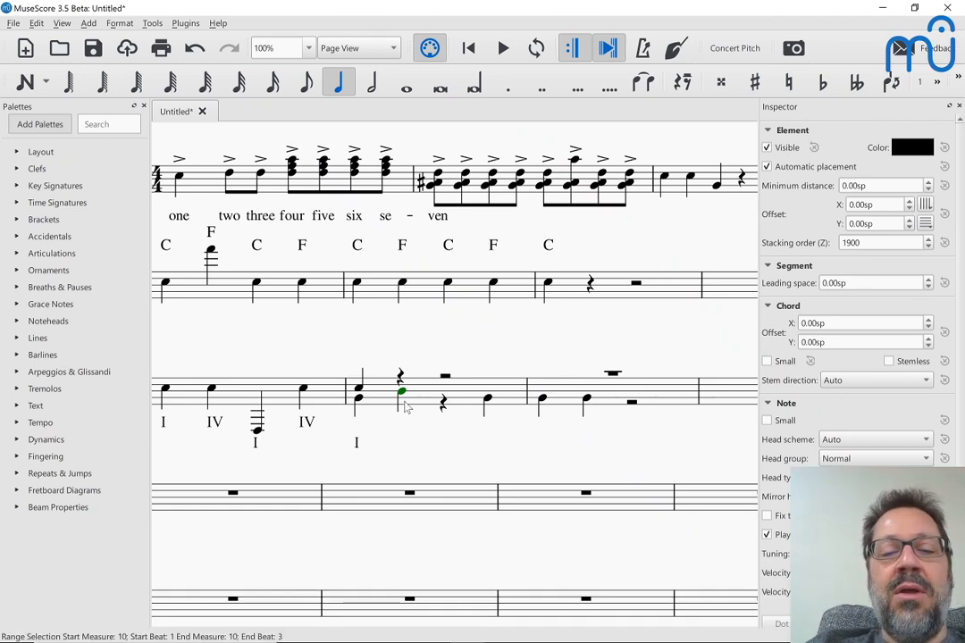
Shift the second voice 2 note of measure 10 diatonically down to D4, up to at least C6, and leave it on E5.
key("shift+alt+Up")
key("shift+alt+Down")
key("shift+alt+Down")
key("shift+alt+Down")
key("shift+alt+Down")
key("shift+alt+Down")
key("shift+alt+Down")
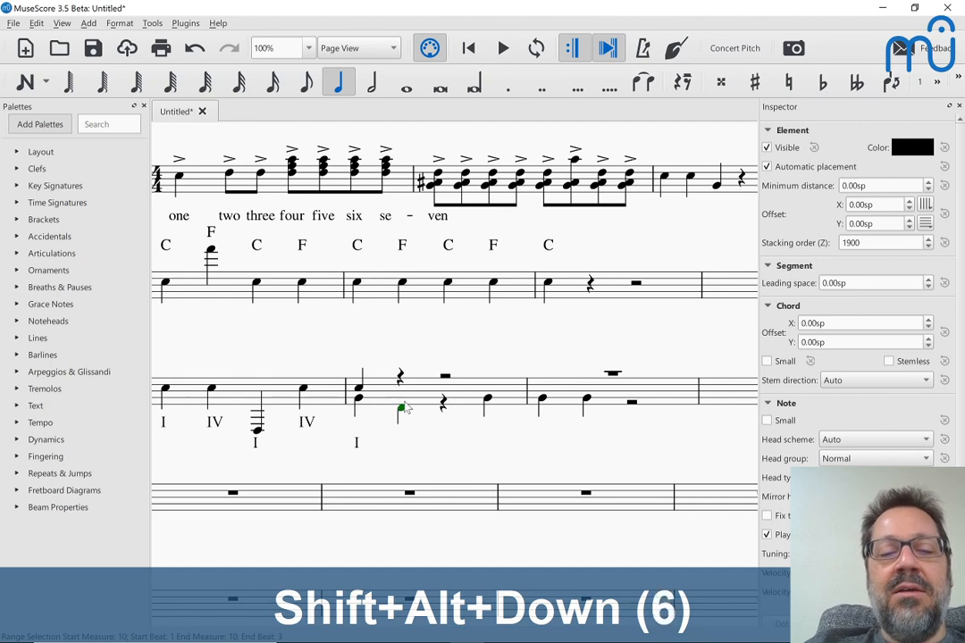
key("shift+alt+Up")
key("shift+alt+Up")
key("shift+alt+Up")
key("shift+alt+Up")
key("shift+alt+Up")
key("shift+alt+Up")
key("shift+alt+Up")
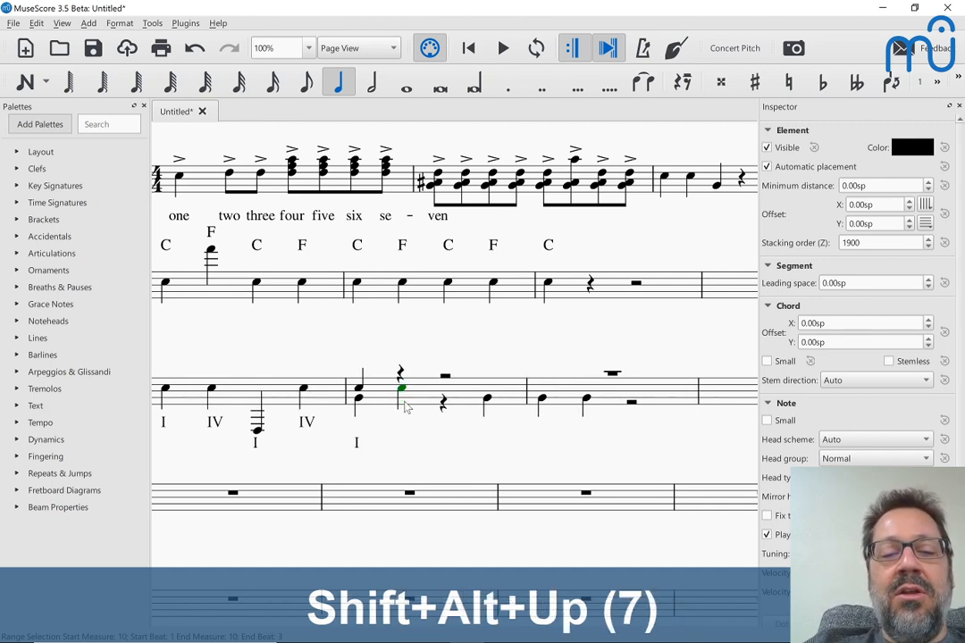
key("shift+alt+Up")
key("shift+alt+Up")
key("shift+alt+Up")
key("shift+alt+Up")
key("shift+alt+Up")
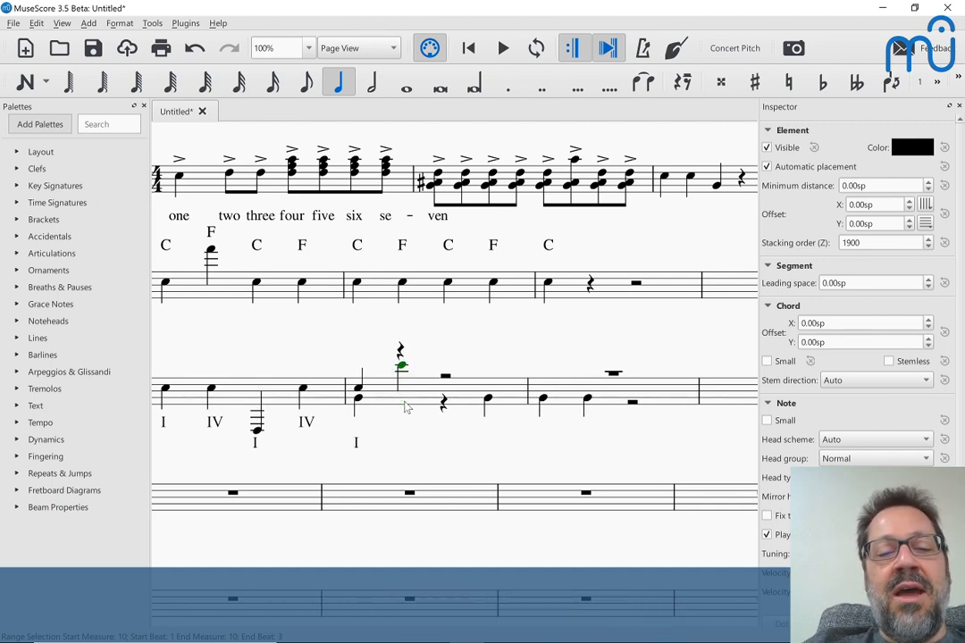
key("shift+alt+Up")
key("shift+alt+Down")
key("shift+alt+Down")
key("shift+alt+Down")
key("shift+alt+Down")
key("shift+alt+Down")
key("shift+alt+Down")
key("shift+alt+Down")
key("shift+alt+Down")
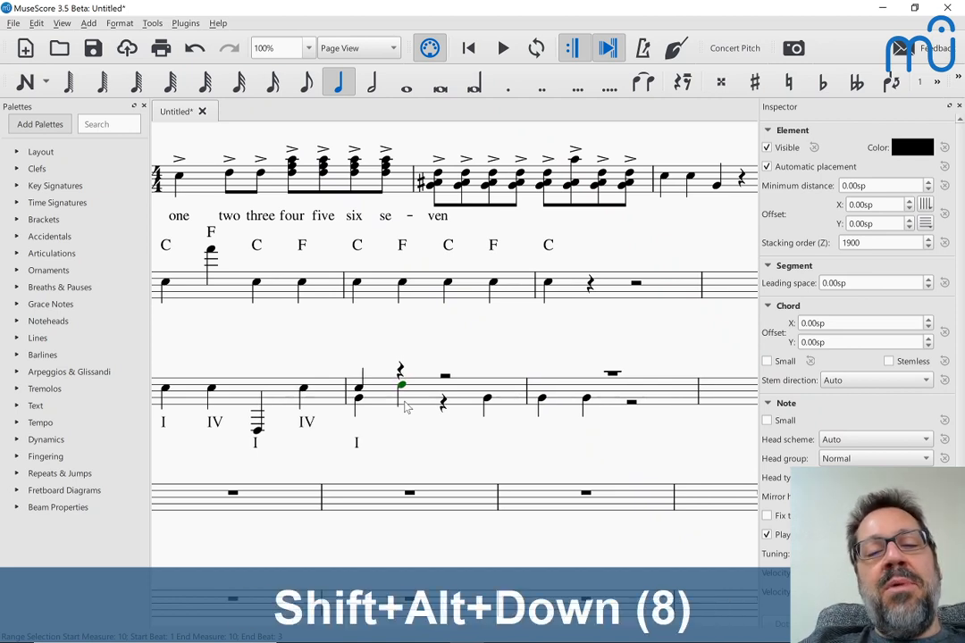
key("shift+alt+Down")
key("shift+alt+Up")
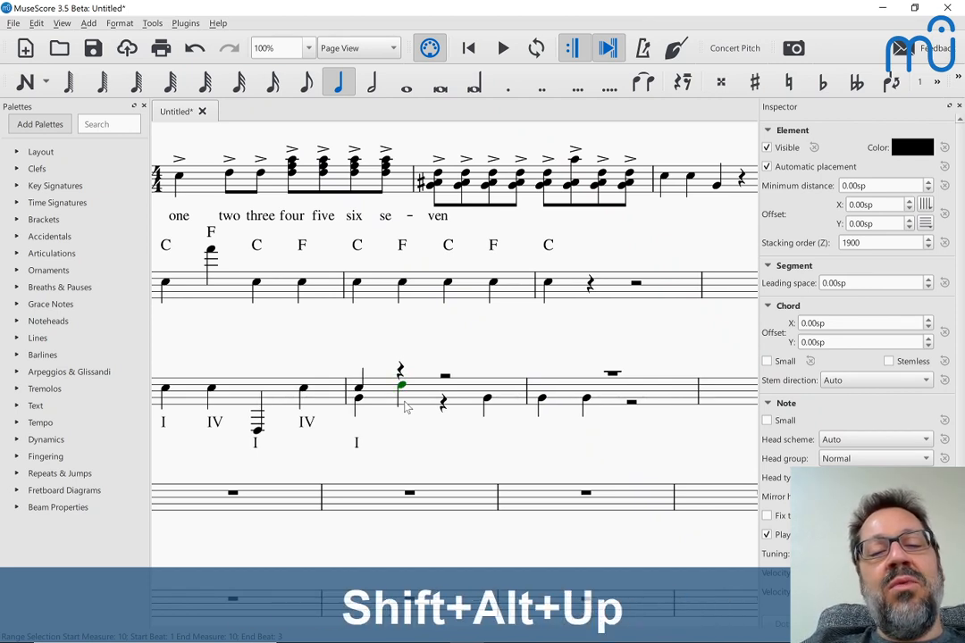
key("shift+alt+Up")
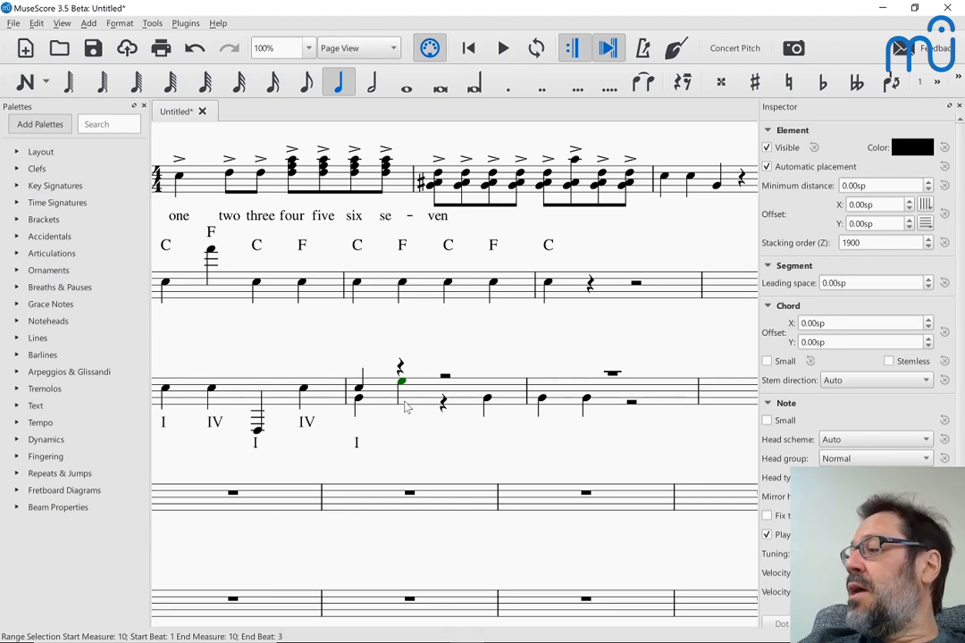
Raise the second voice 2 note of measure 10 to F5 and enter a half note G4 in voice 1 on beat 3.
key("shift+alt+Up")
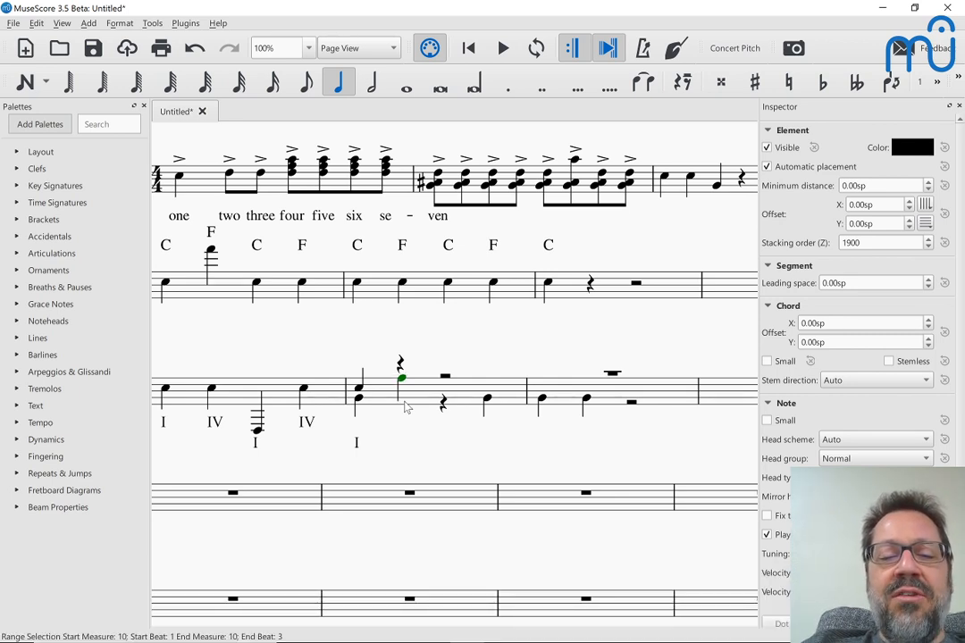
left_click(445, 375)
key("g")
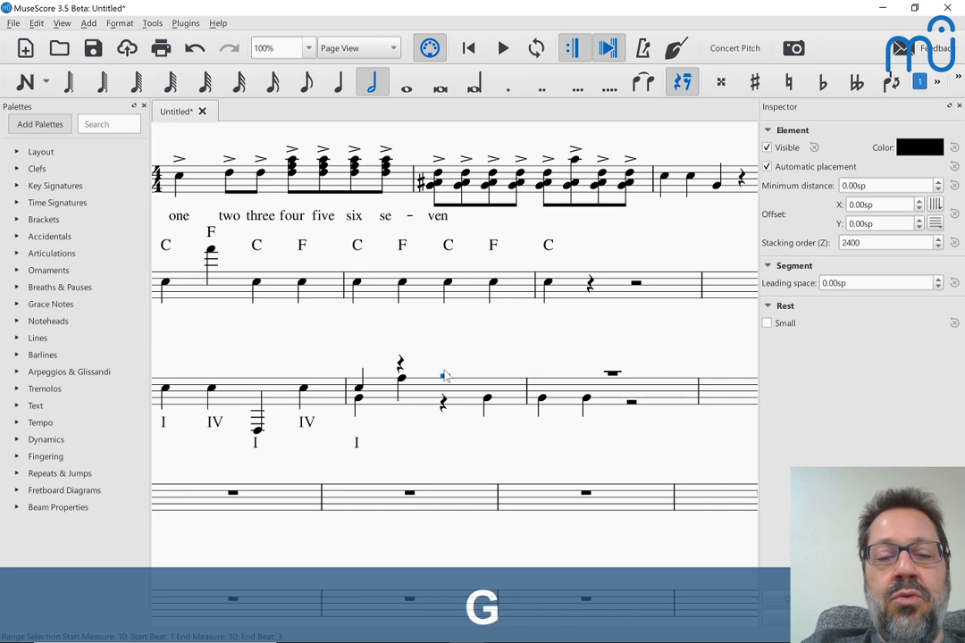
key("Escape")
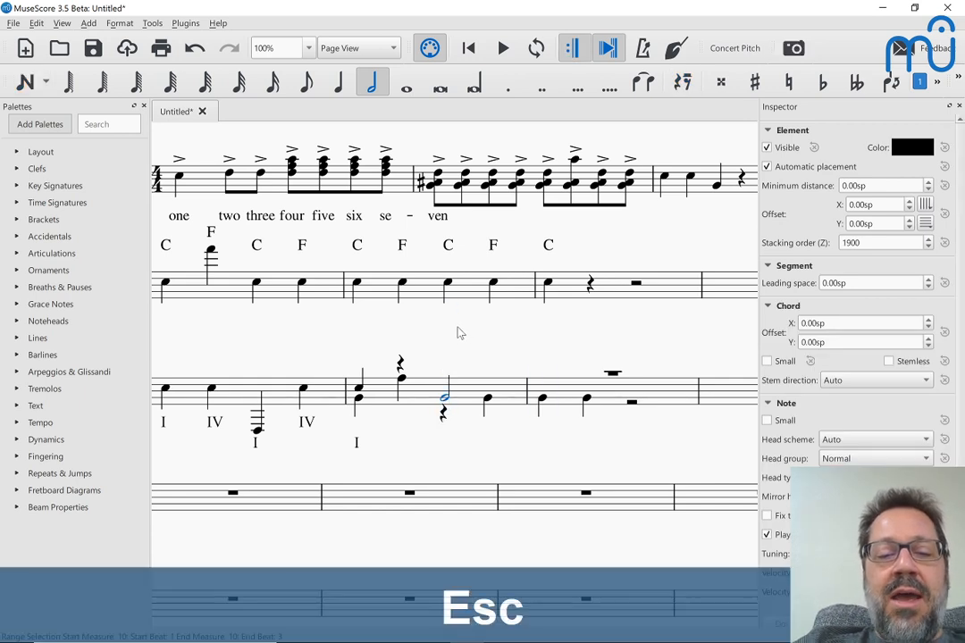
Shift the voice 1 half note in measure 10 diatonically up to C5, then down to C4, and clear the selection.
key("shift+alt+Up")
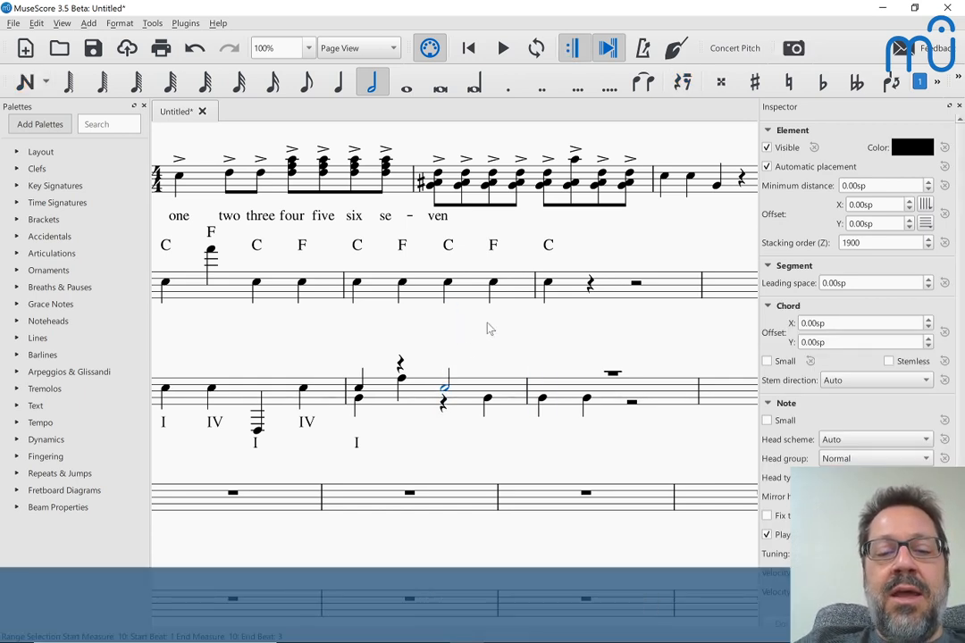
key("shift+alt+Down")
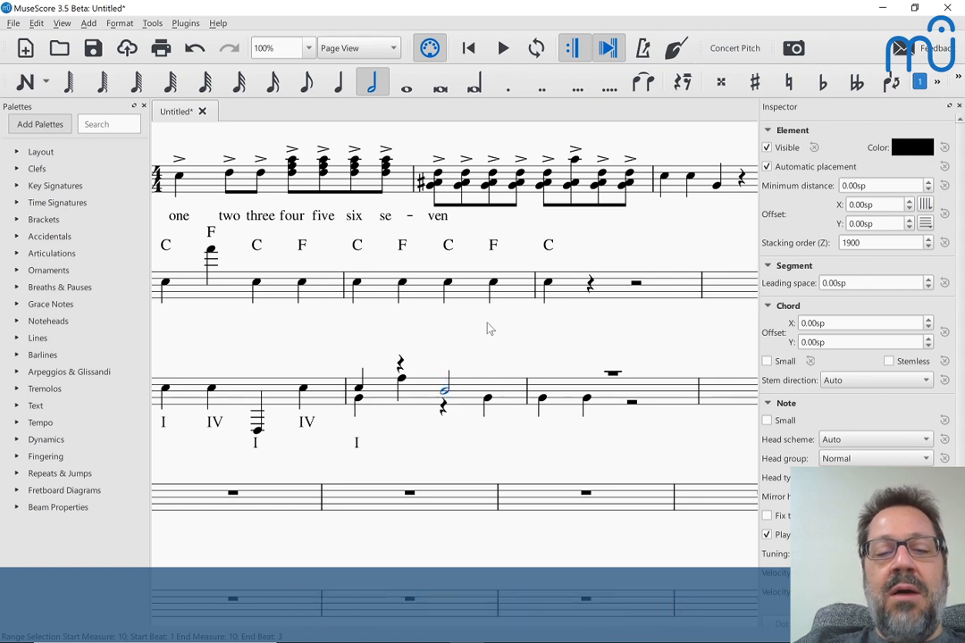
key("shift+alt+Down")
key("shift+alt+Down")
key("shift+alt+Down")
key("shift+alt+Down")
key("shift+alt+Down")
key("shift+alt+Down")
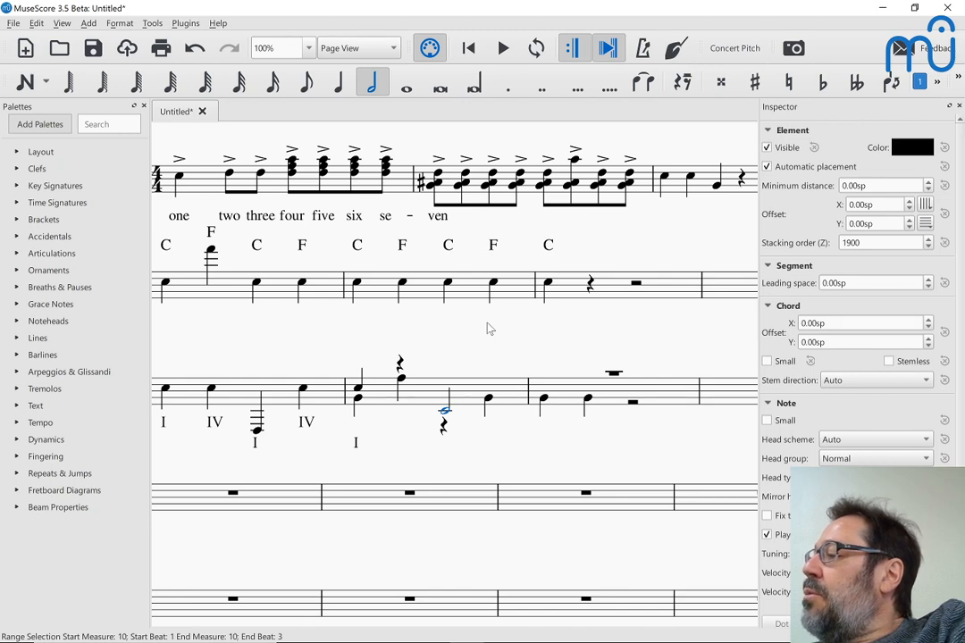
key("Escape")
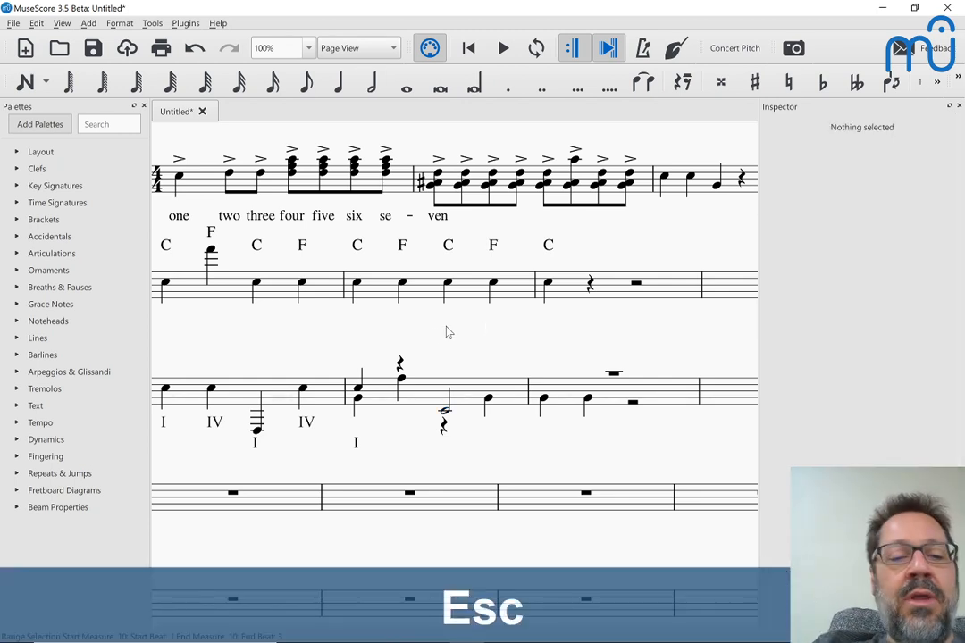
Select the C chord symbol above the first note of measure 5.
scroll(312, 364, "left", 2)
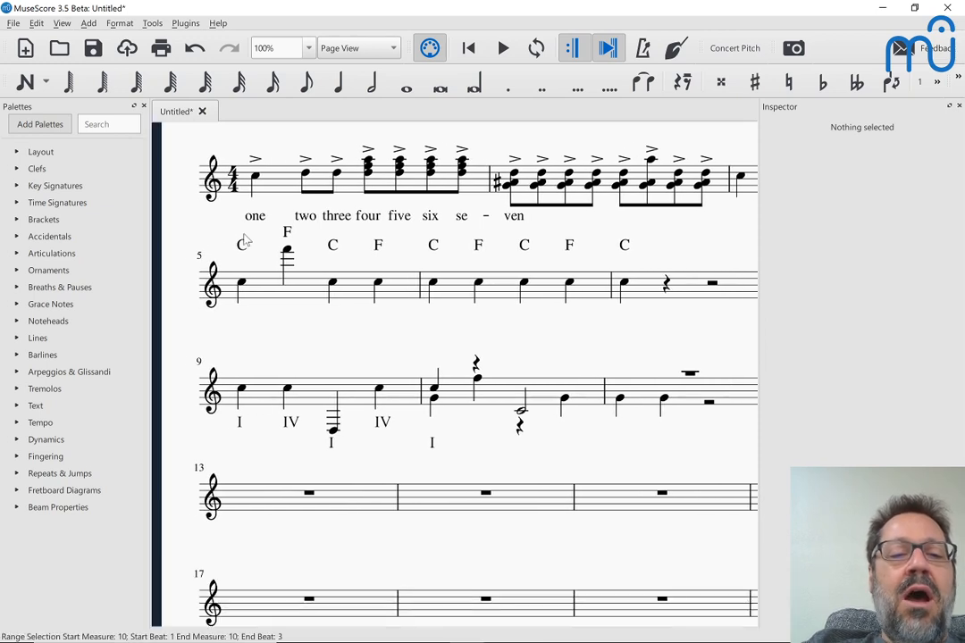
left_click(242, 247)
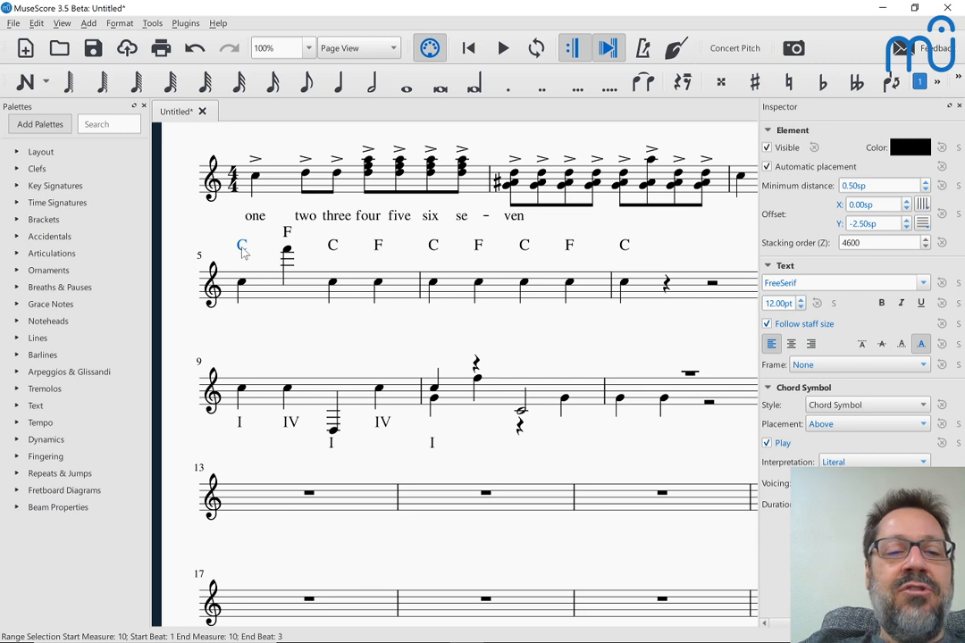
Flip the first C chord symbol in measure 5 below the staff and back above, and select the neighbouring F chord symbol.
key("x")
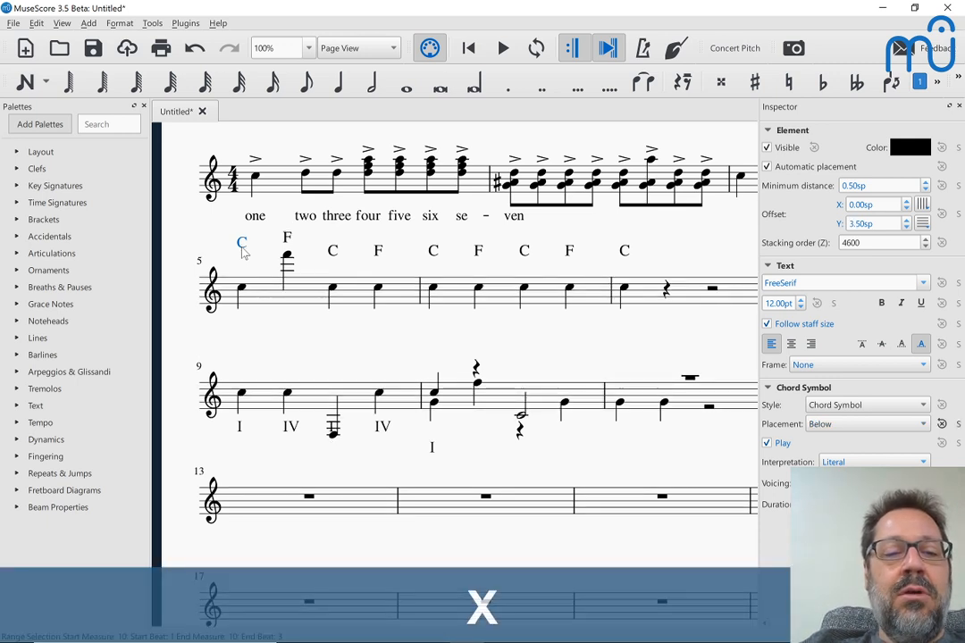
key("x")
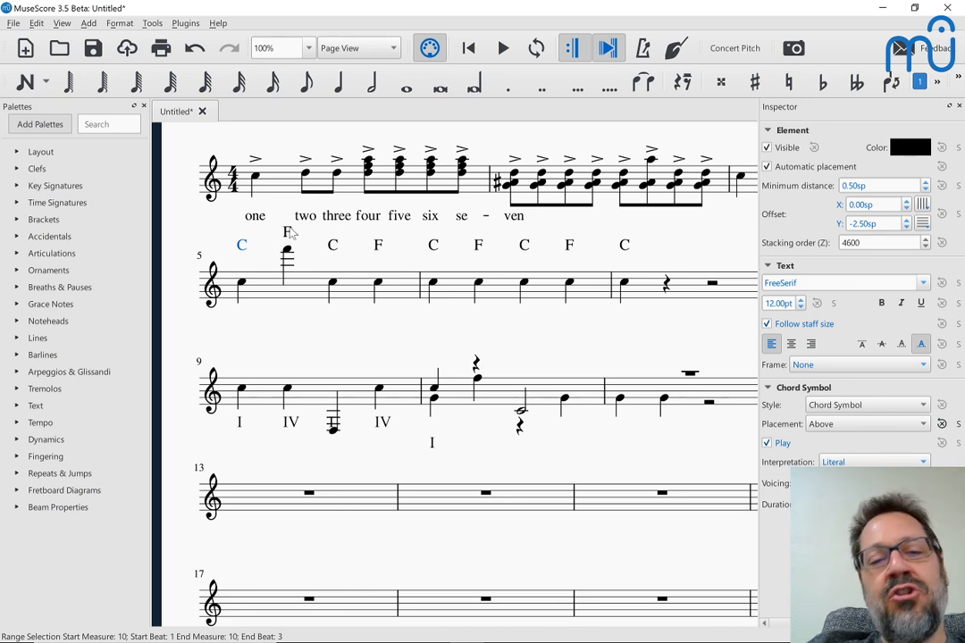
left_click(287, 234)
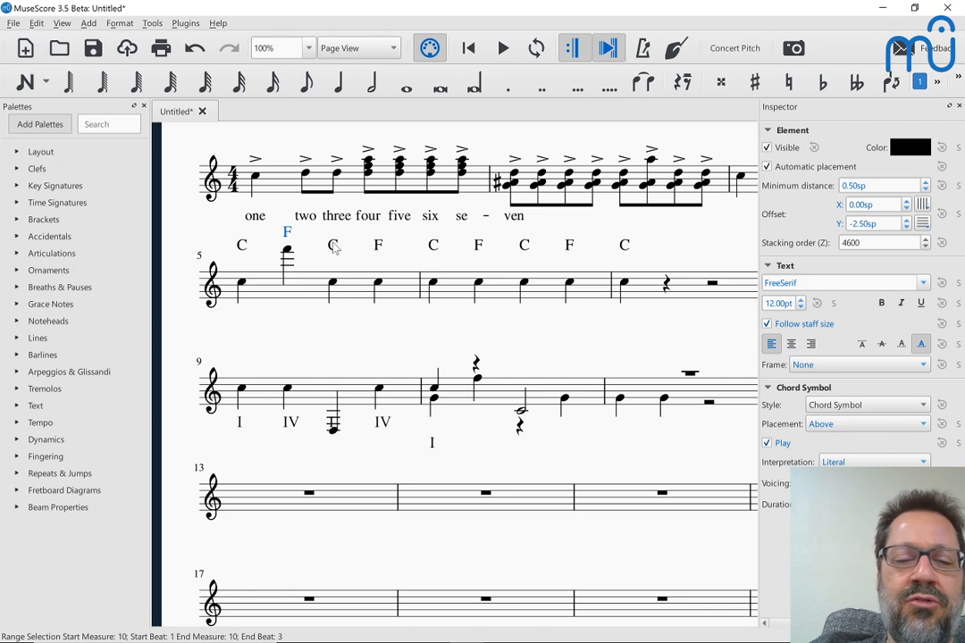
Enter a quarter note C at the start of measure 13 and attach the chord symbol C to it.
left_click(308, 495)
key("n")
key("c")
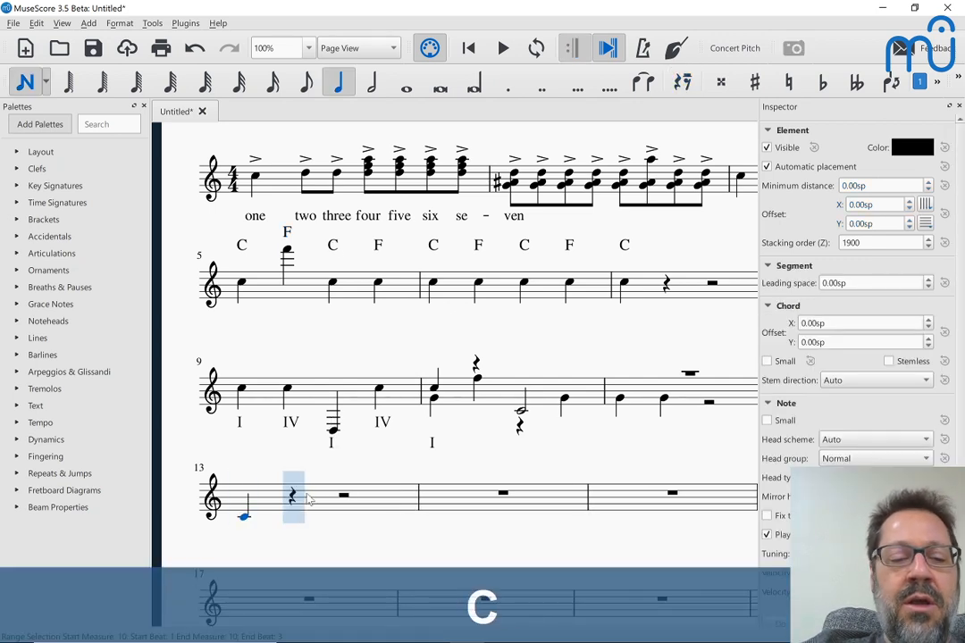
key("Escape")
key("ctrl+k")
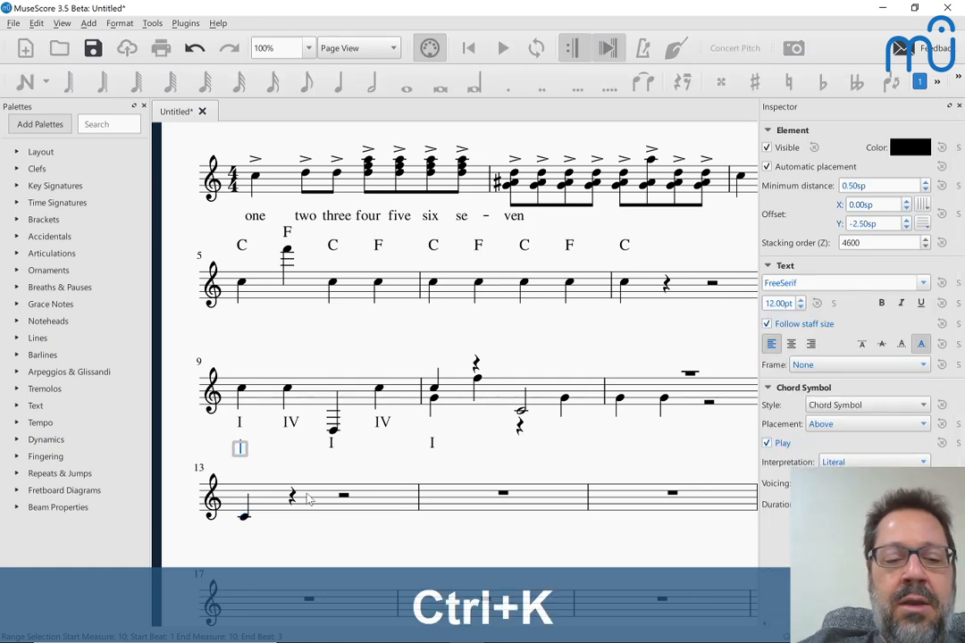
type("C")
key("Escape")
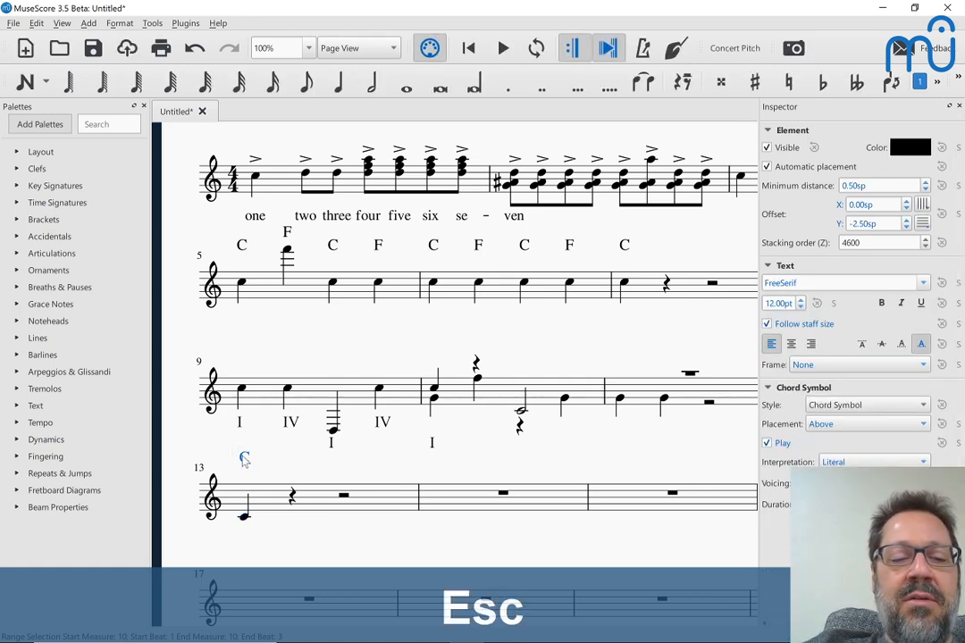
Flip the C chord symbol in measure 13 below the staff and back above.
scroll(247, 465, "down", 2)
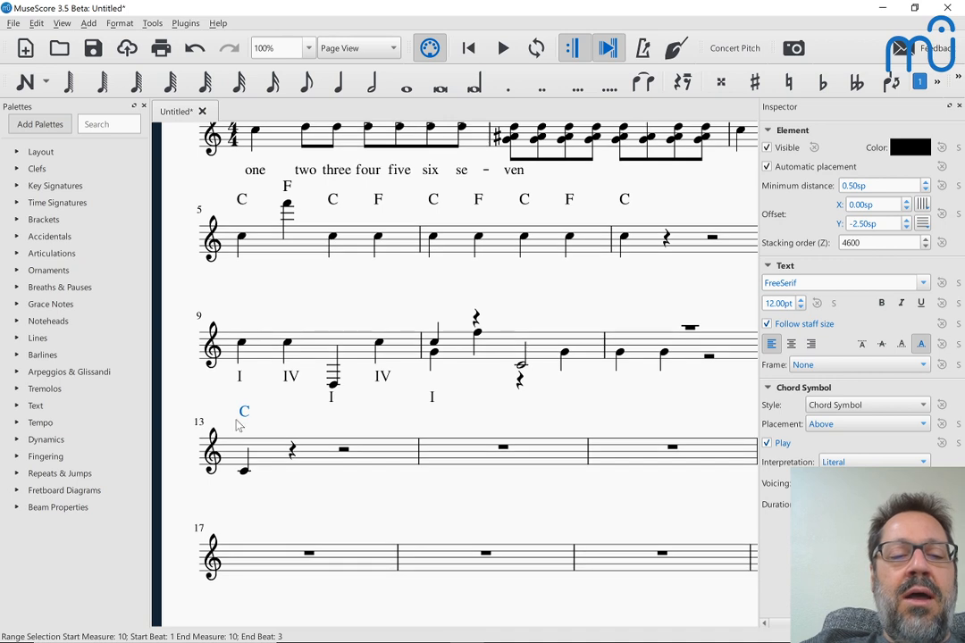
key("x")
key("x")
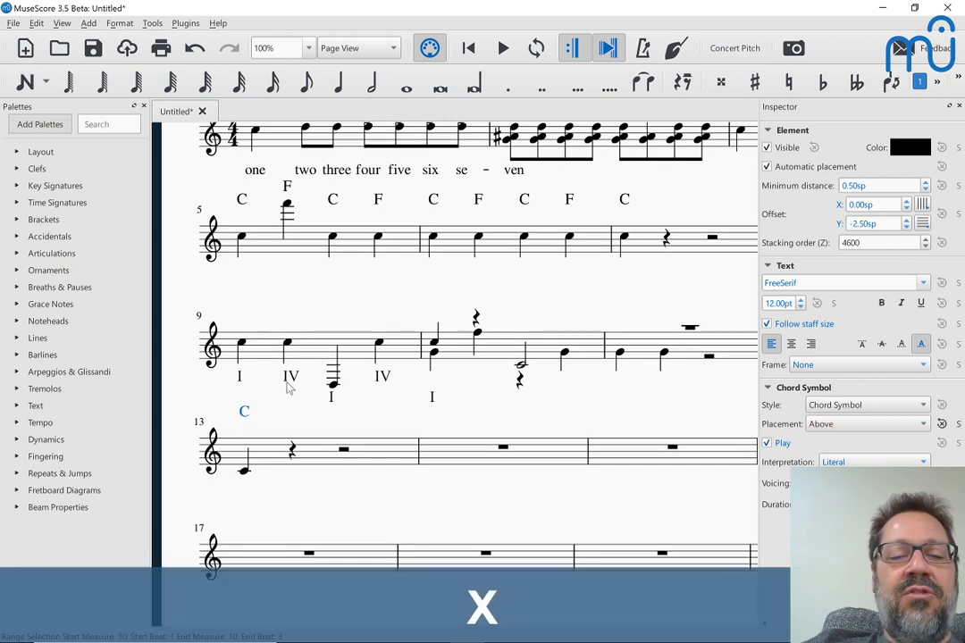
Flip the first IV Roman numeral in measure 9 across the staff and back below.
left_click(288, 382)
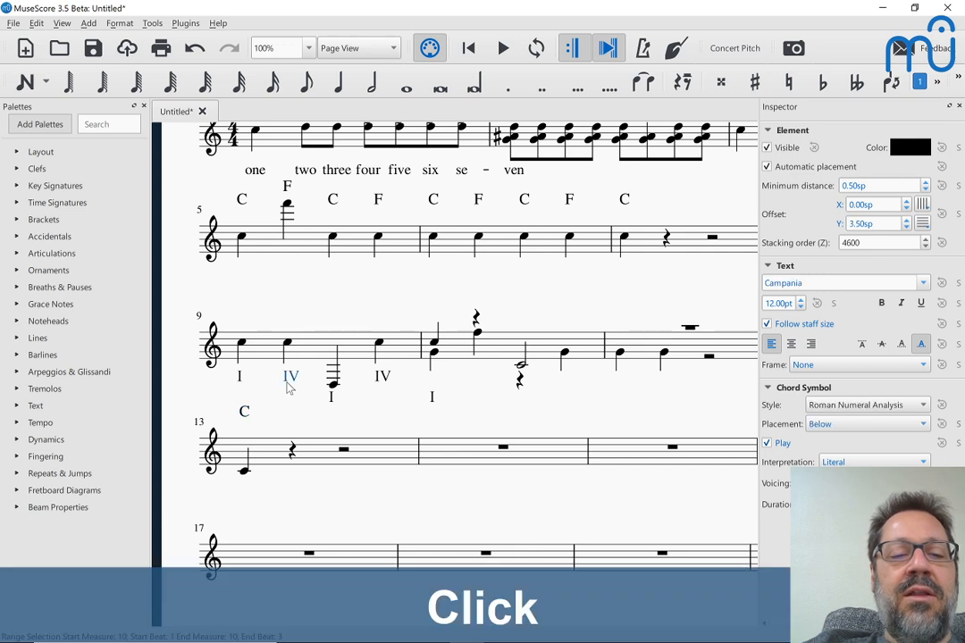
key("x")
key("x")
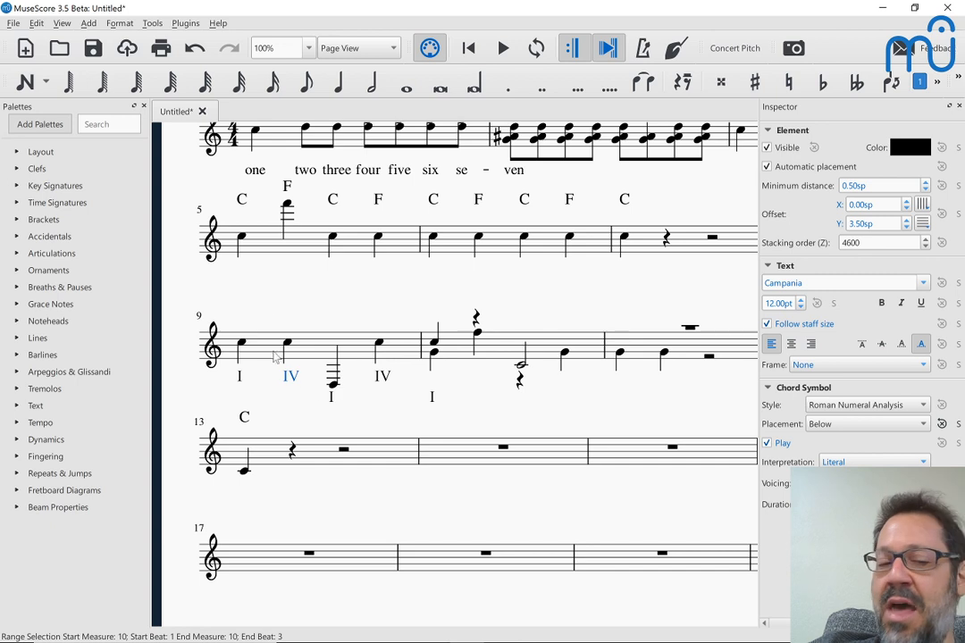
key("x")
Reset the chord symbols' maximum shift above and maximum shift below to their defaults in the score style.
left_click(120, 24)
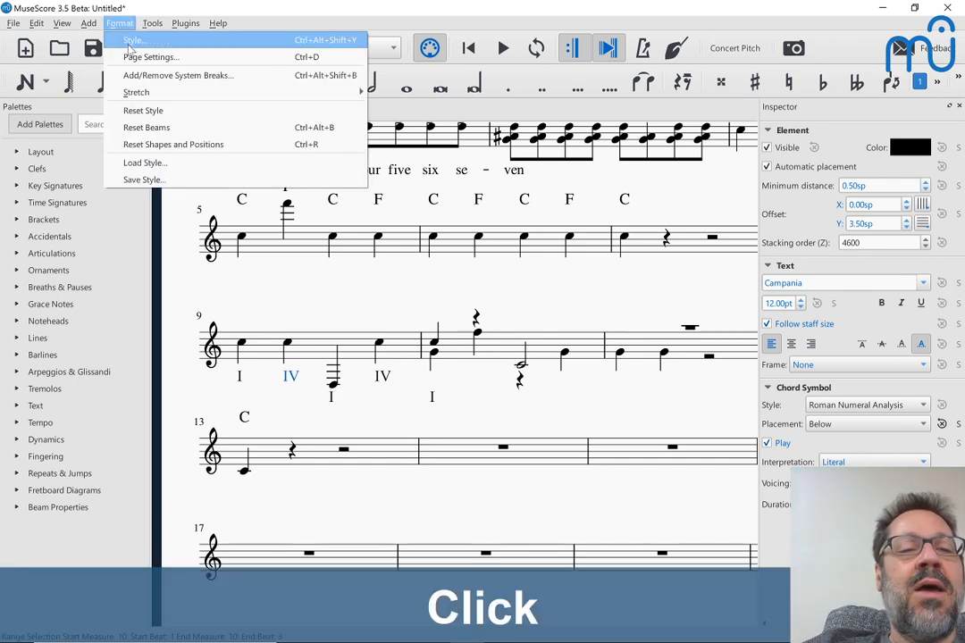
left_click(130, 39)
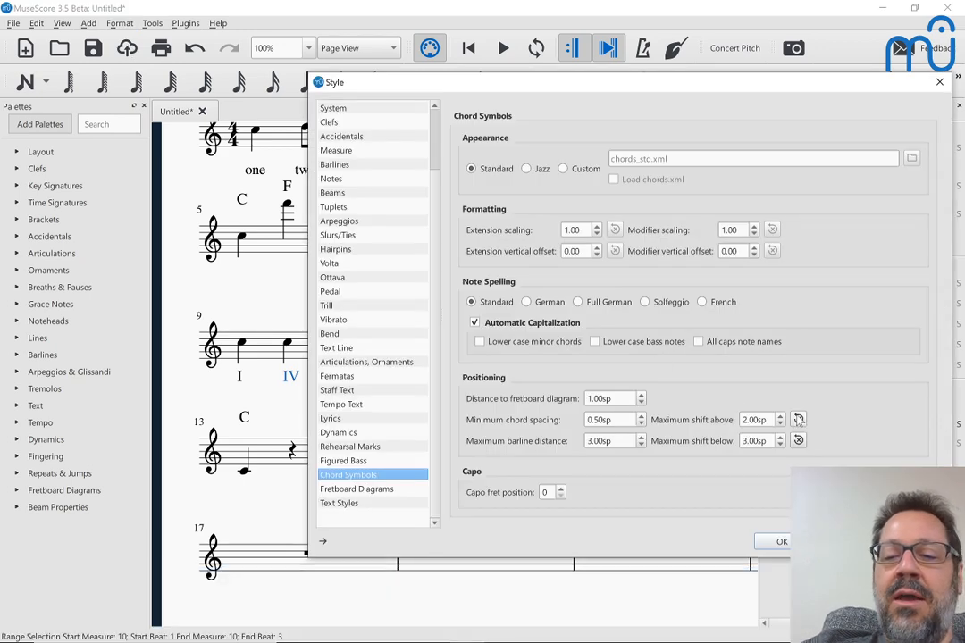
left_click(798, 420)
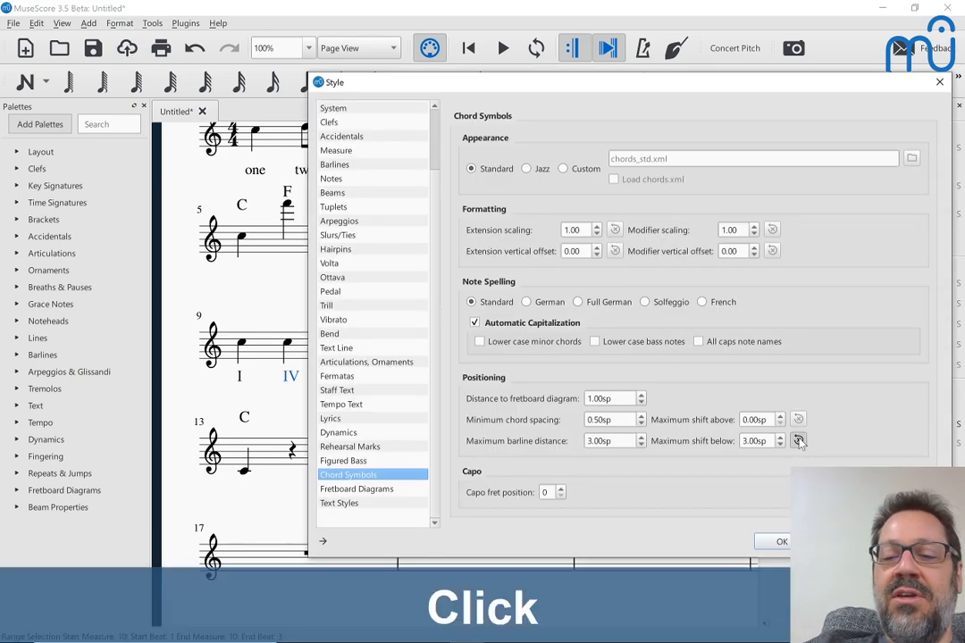
left_click(798, 441)
left_click(781, 545)
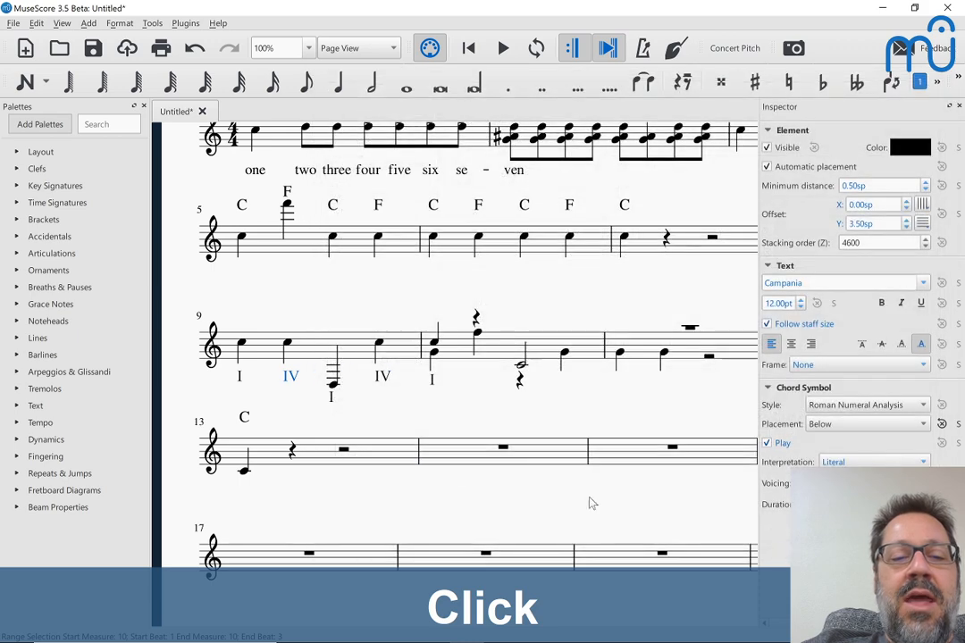
Flip the first IV in measure 9 and the first C chord symbol in measure 5 across the staff and back.
key("x")
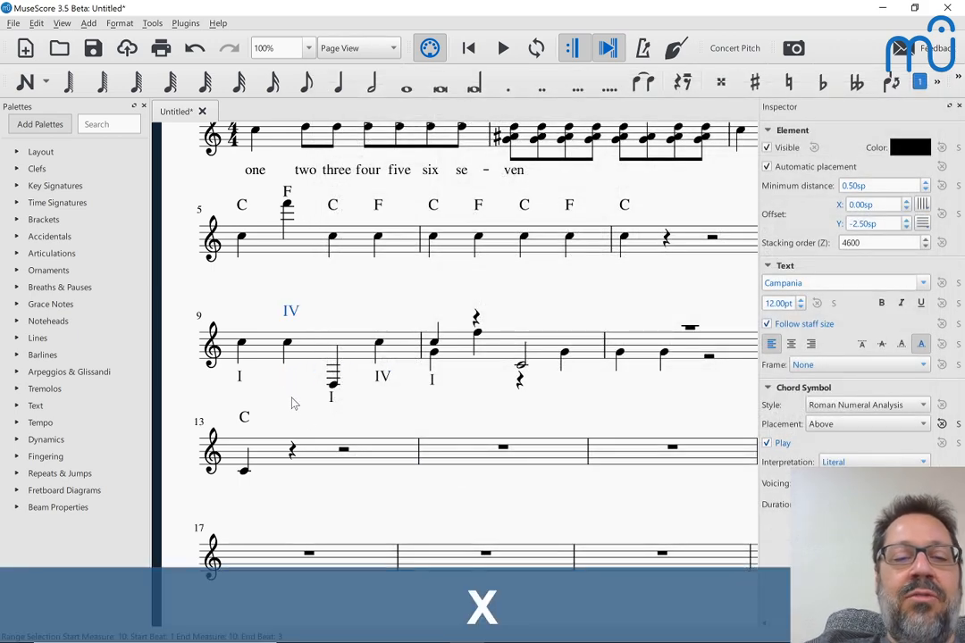
key("x")
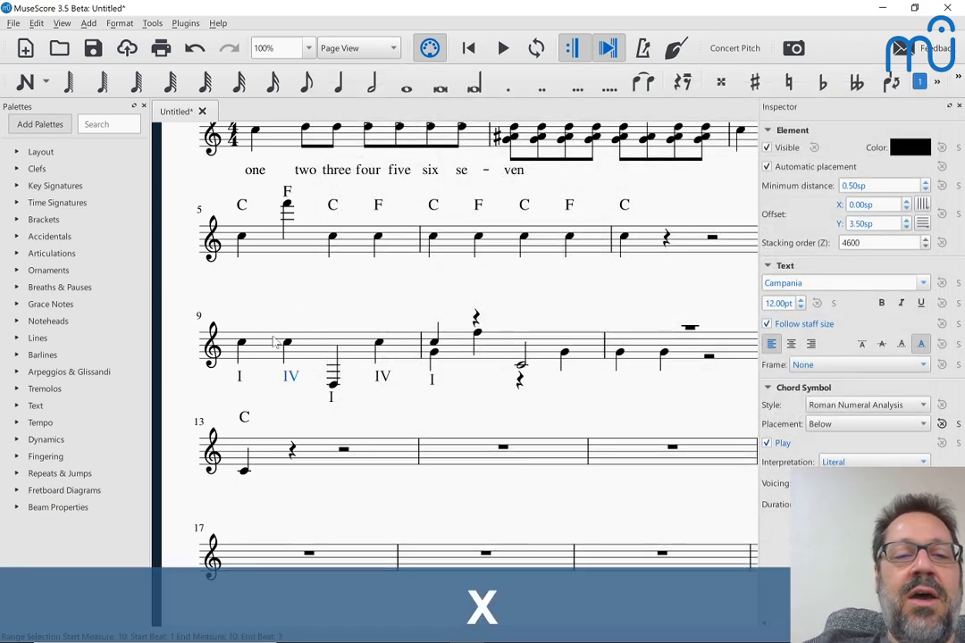
left_click(247, 206)
key("x")
key("x")
key("x")
key("x")
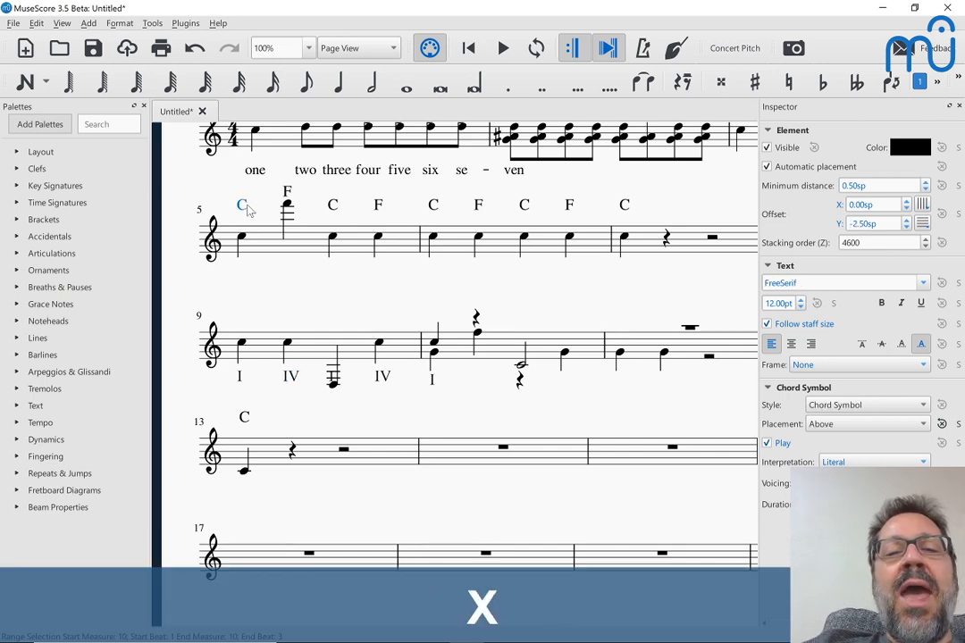
Flip the lyric syllable "one" in measure 1 to above the staff.
scroll(252, 192, "up", 2)
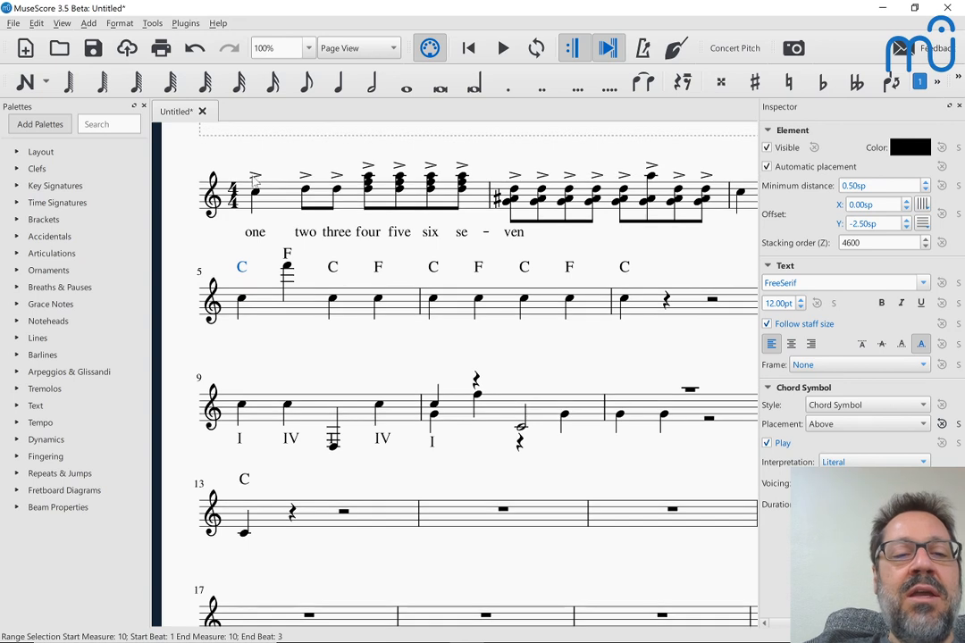
right_click(251, 242)
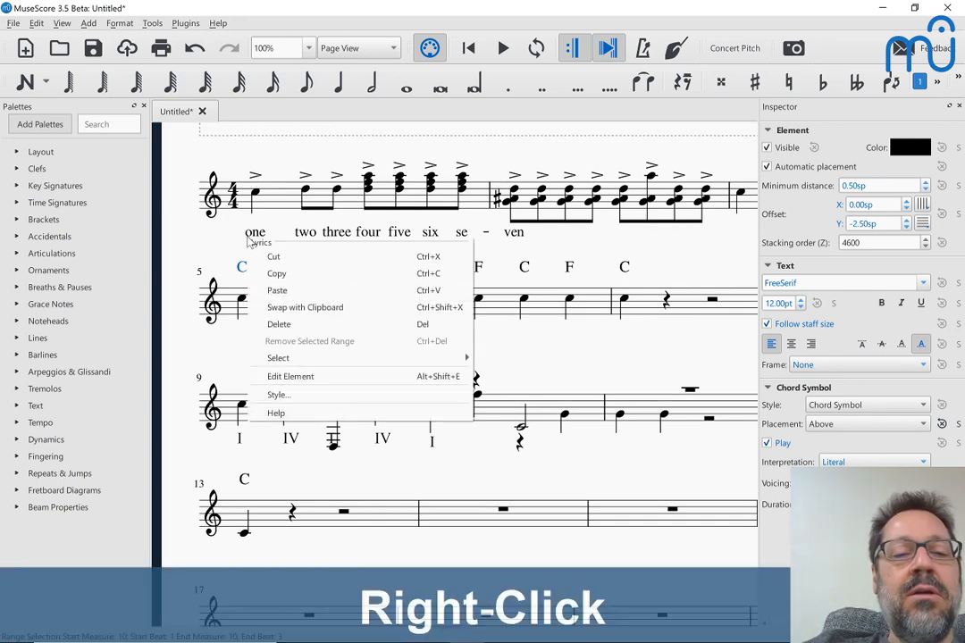
left_click(250, 242)
key("Escape")
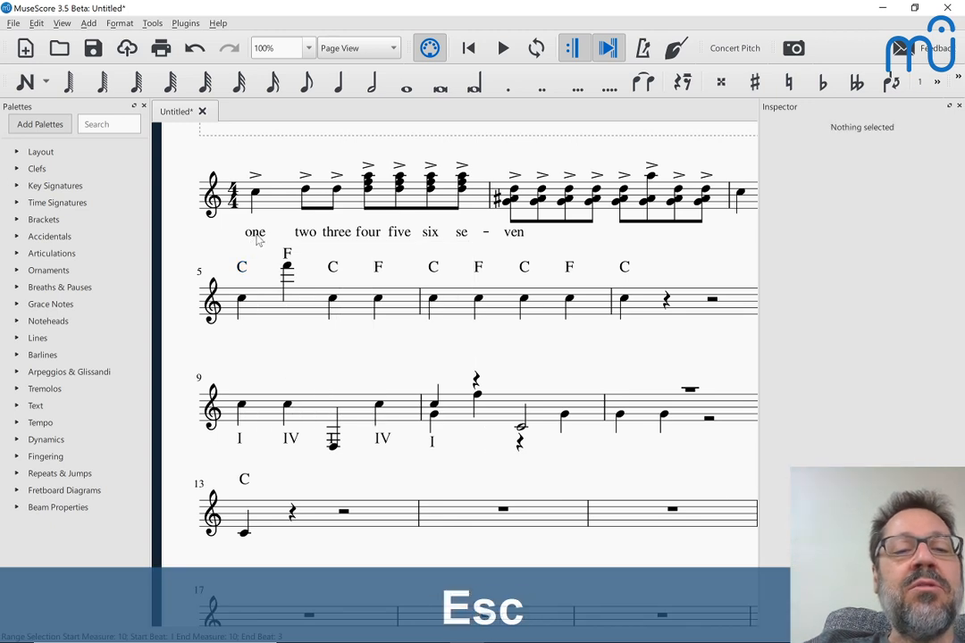
left_click(257, 239)
key("x")
key("x")
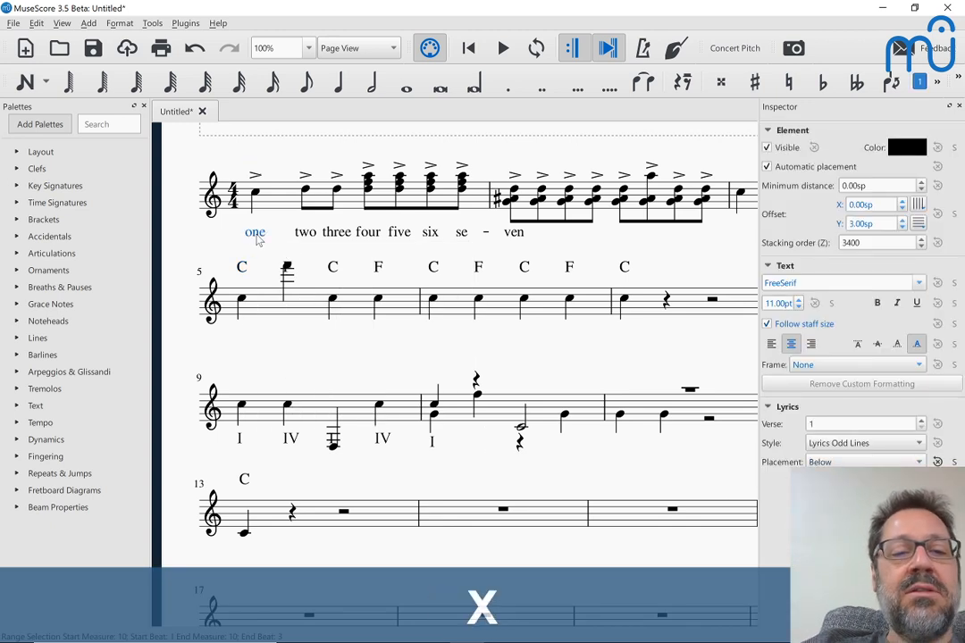
key("x")
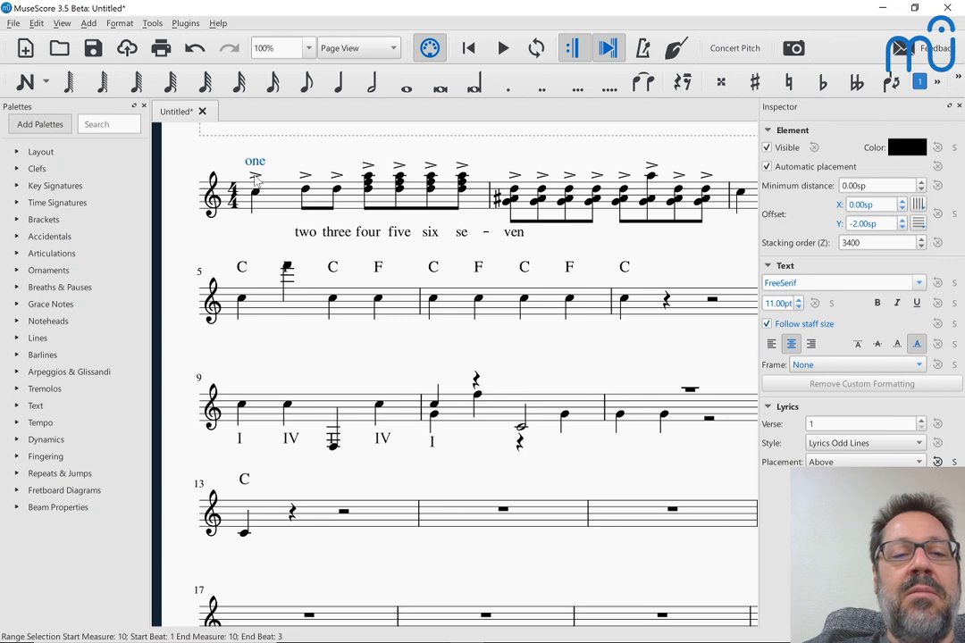
key("x")
key("x")
Flip the accent on the first note of measure 1 to below the chord.
left_click(256, 179)
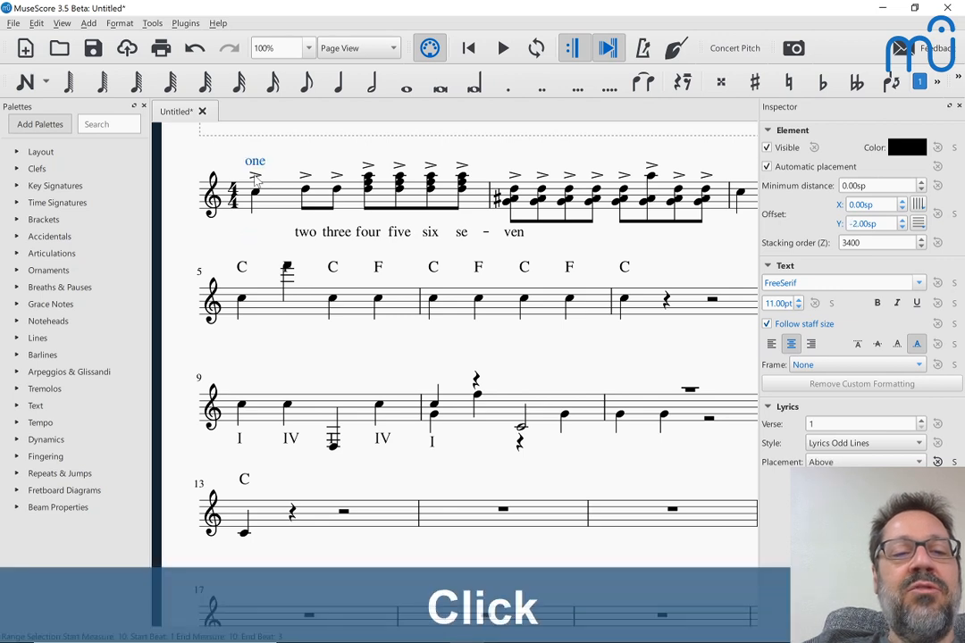
key("x")
key("x")
key("x")
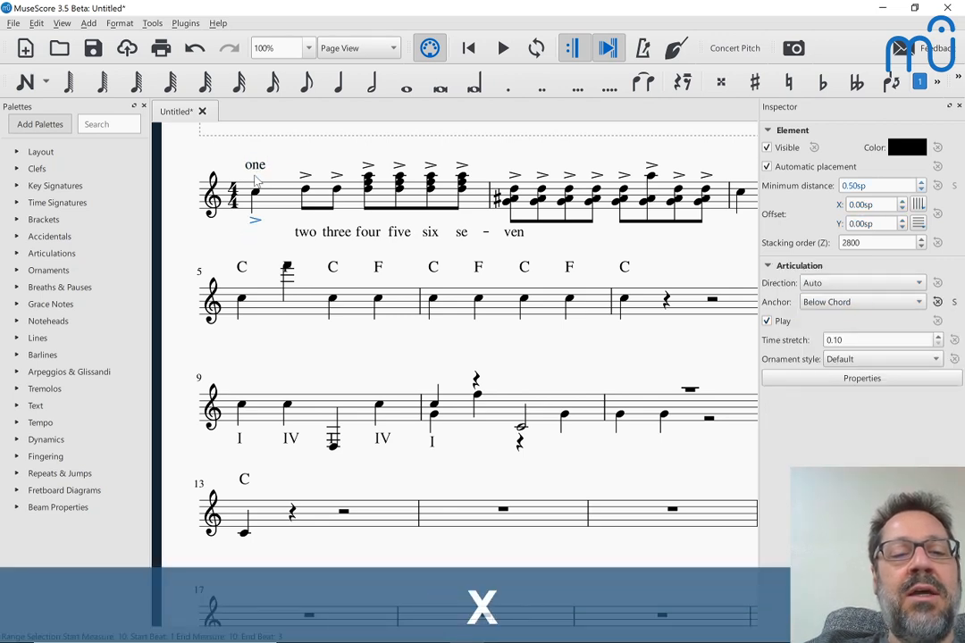
Add a pp dynamic to the second note of measure 6.
left_click(479, 300)
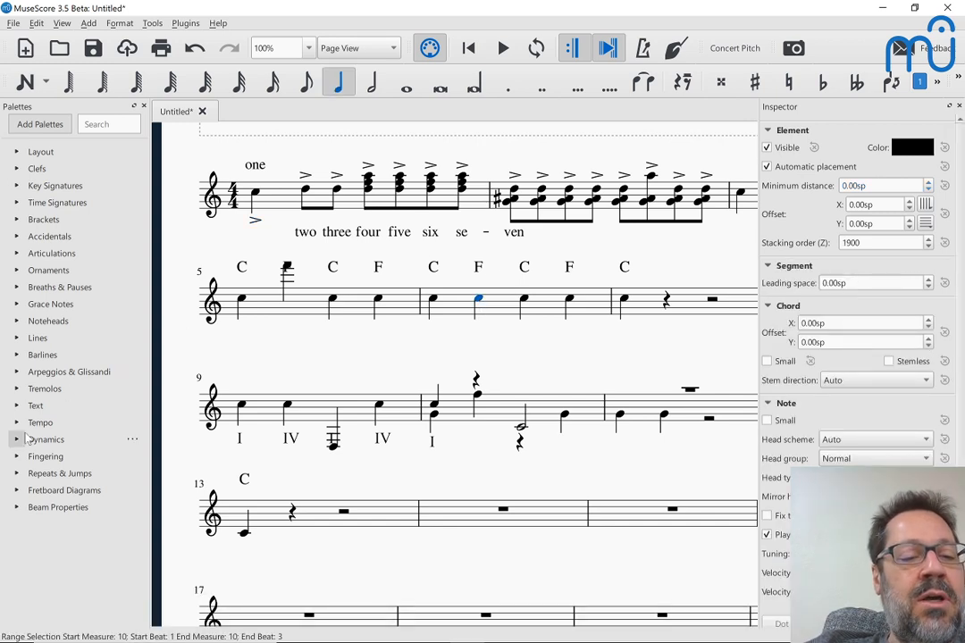
left_click(46, 439)
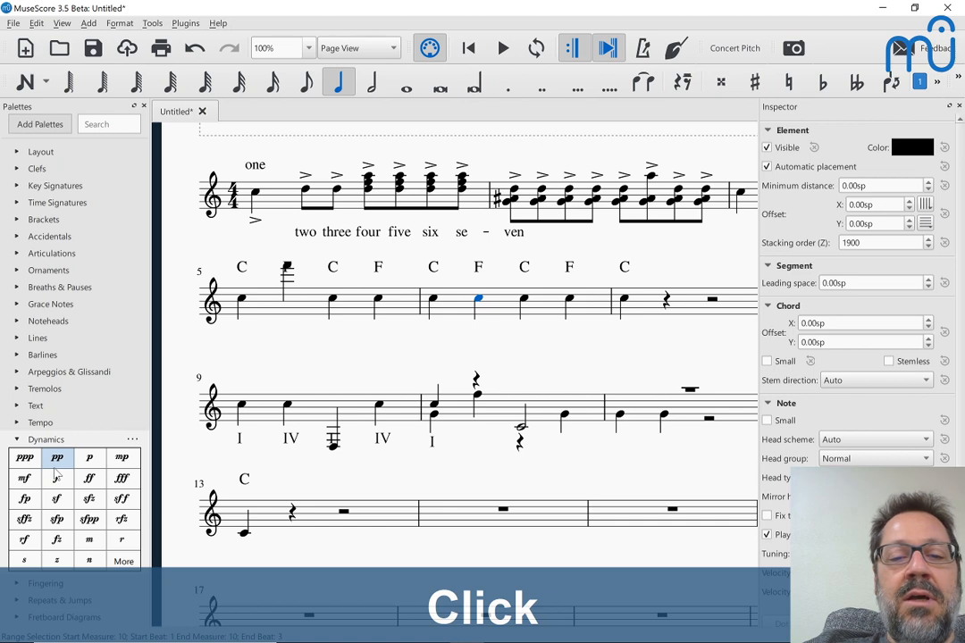
left_click(56, 472)
Flip the pp dynamic in measure 6 repeatedly between above and below the staff, leaving it below.
key("x")
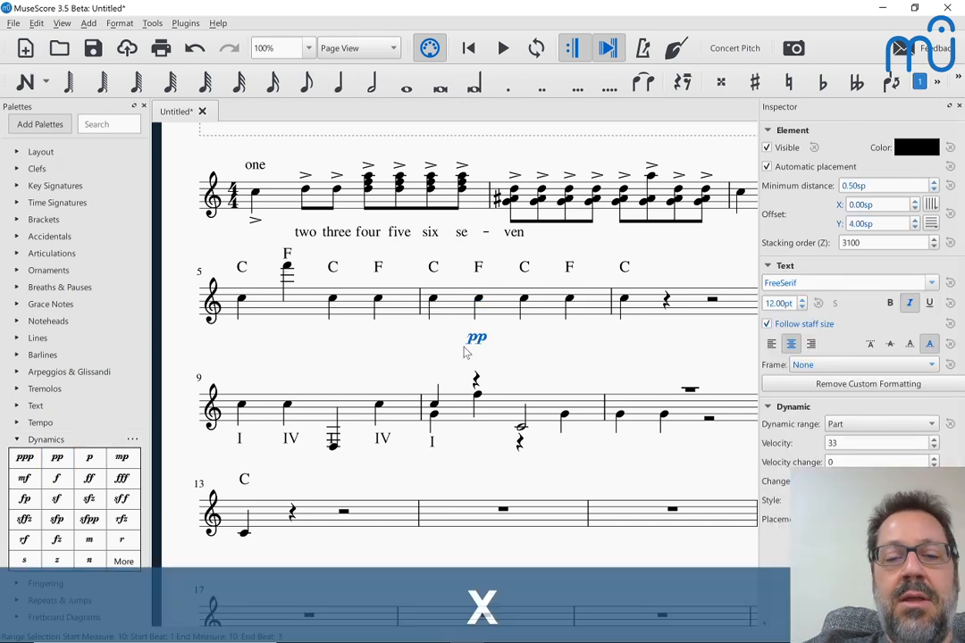
key("x")
key("x")
key("x")
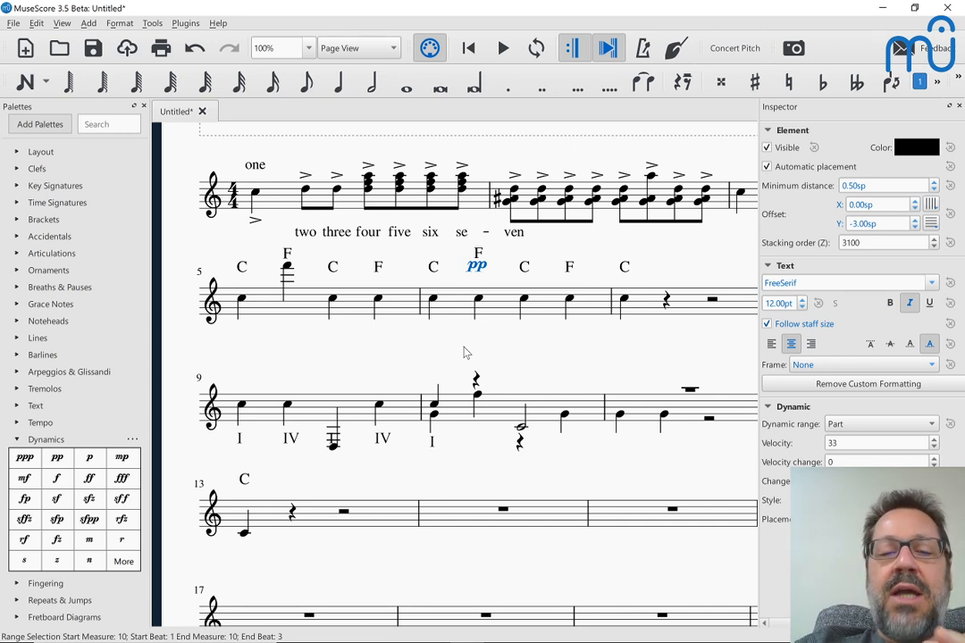
left_click(891, 83)
left_click(892, 84)
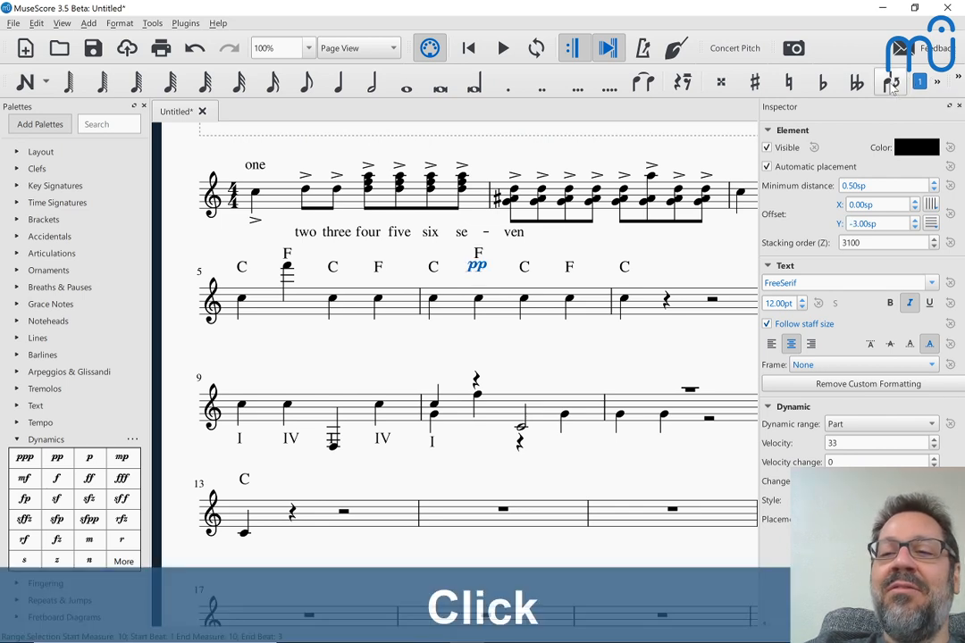
left_click(892, 83)
left_click(891, 83)
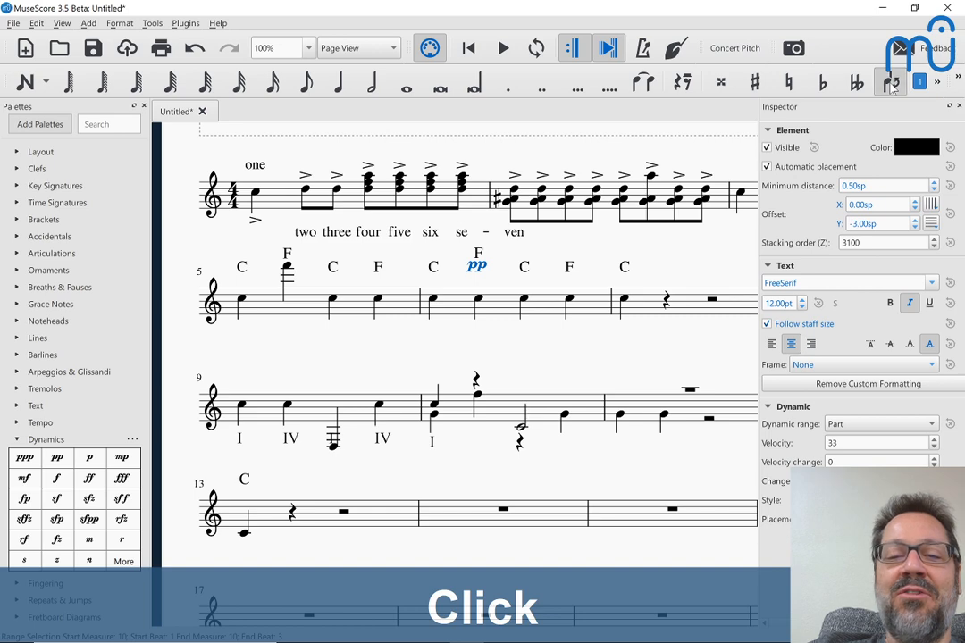
left_click(892, 84)
left_click(892, 83)
left_click(892, 83)
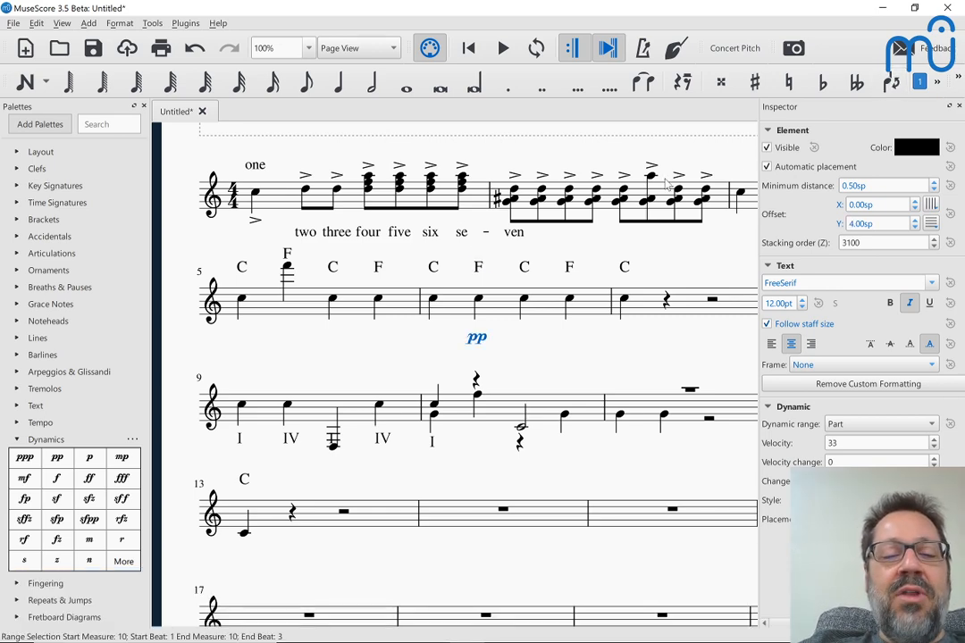
Switch to the YouTube live chat window to read the viewers' messages, and return to MuseScore.
key("alt+Tab")
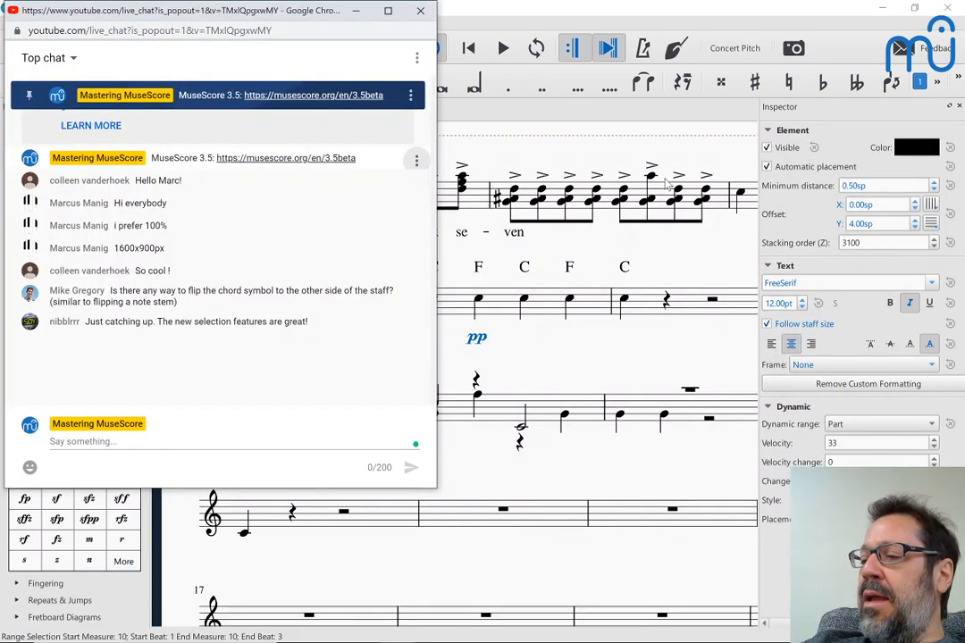
key("alt+Tab")
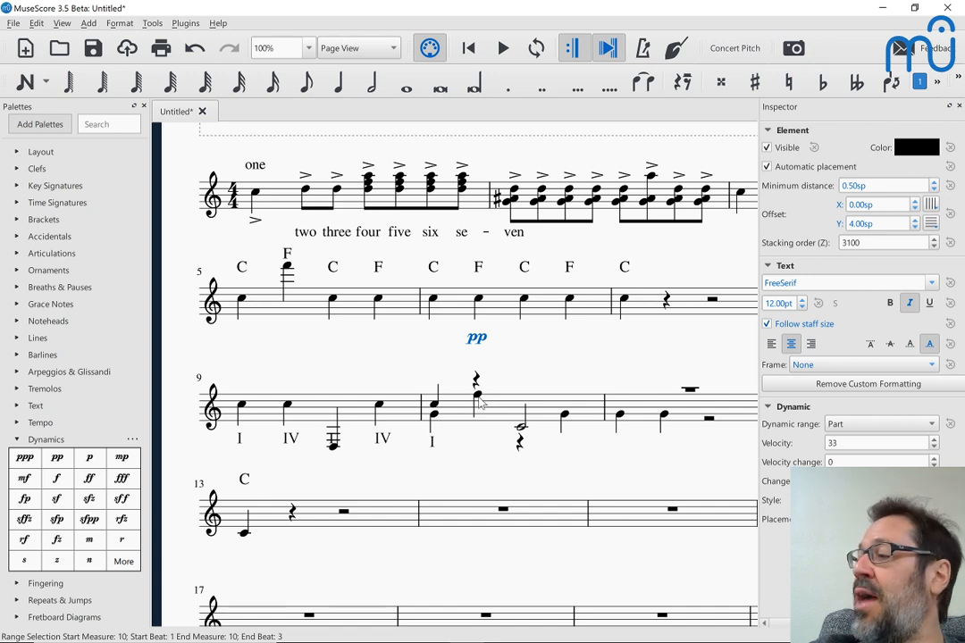
Enter two eighth notes, C raised an octave and the E above it, at the start of measure 14.
left_click(446, 519)
key("n")
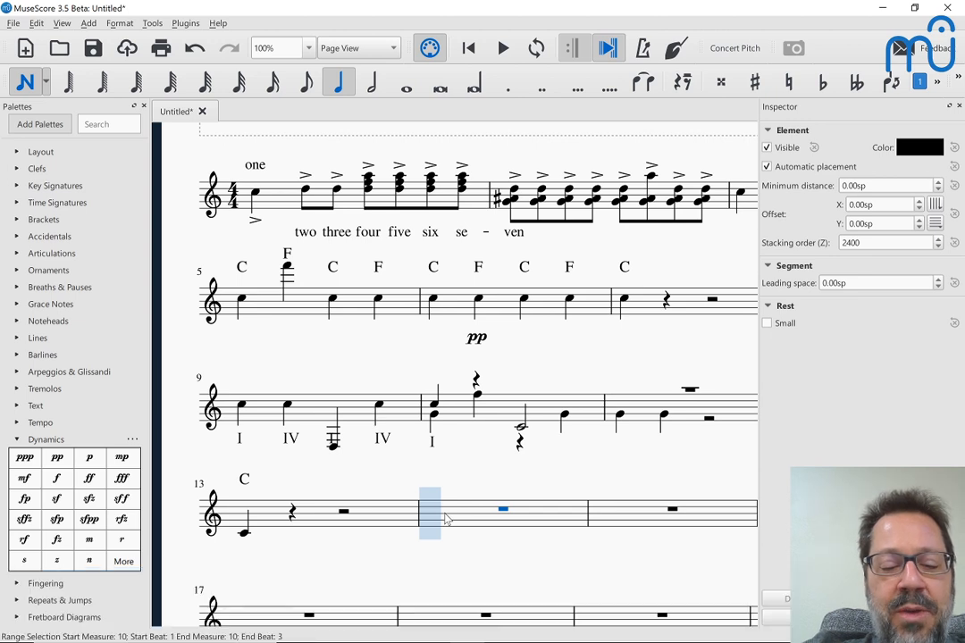
key("4")
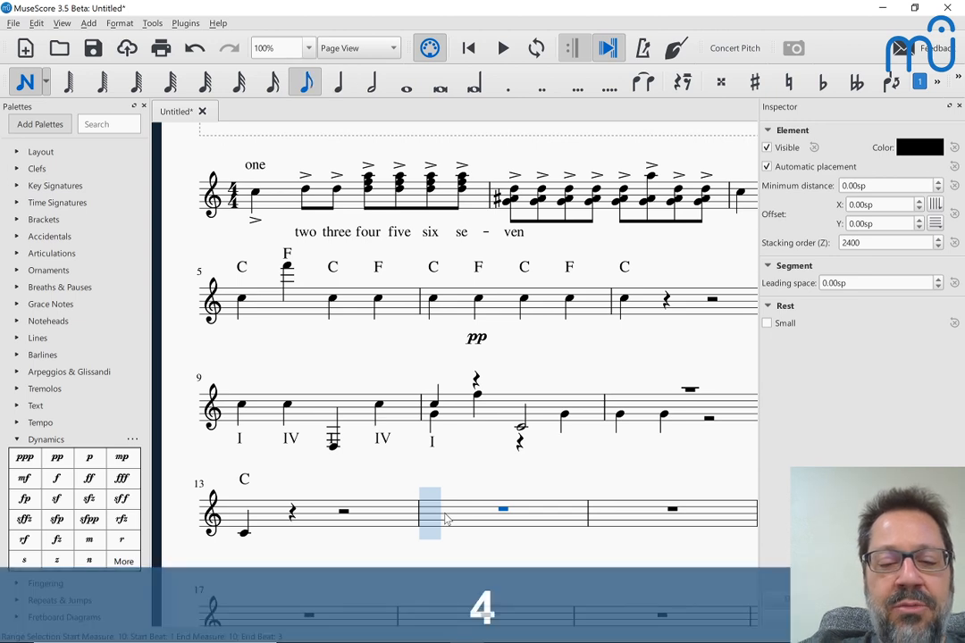
key("c")
key("ctrl+Up")
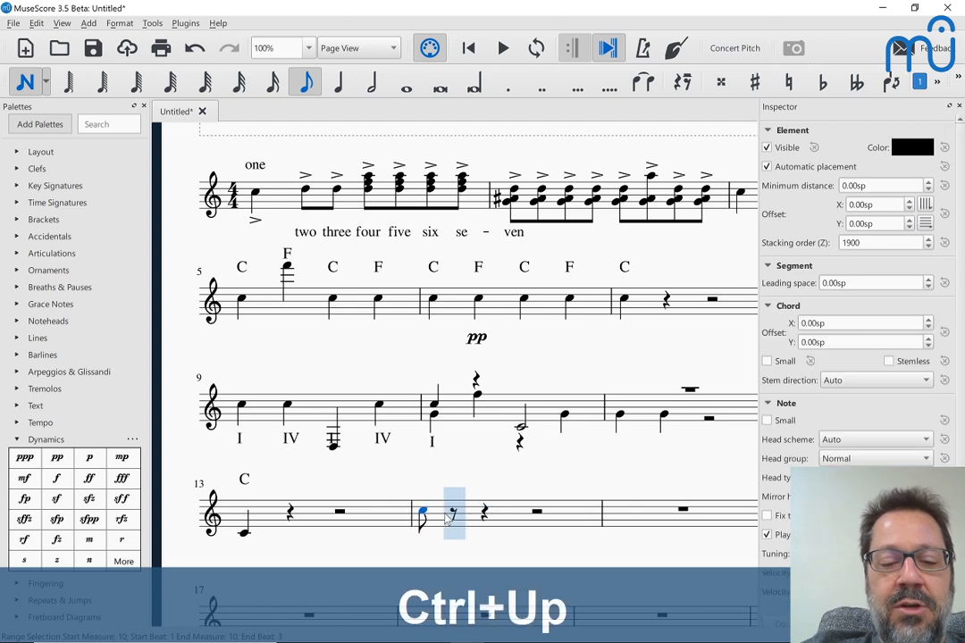
key("e")
key("5")
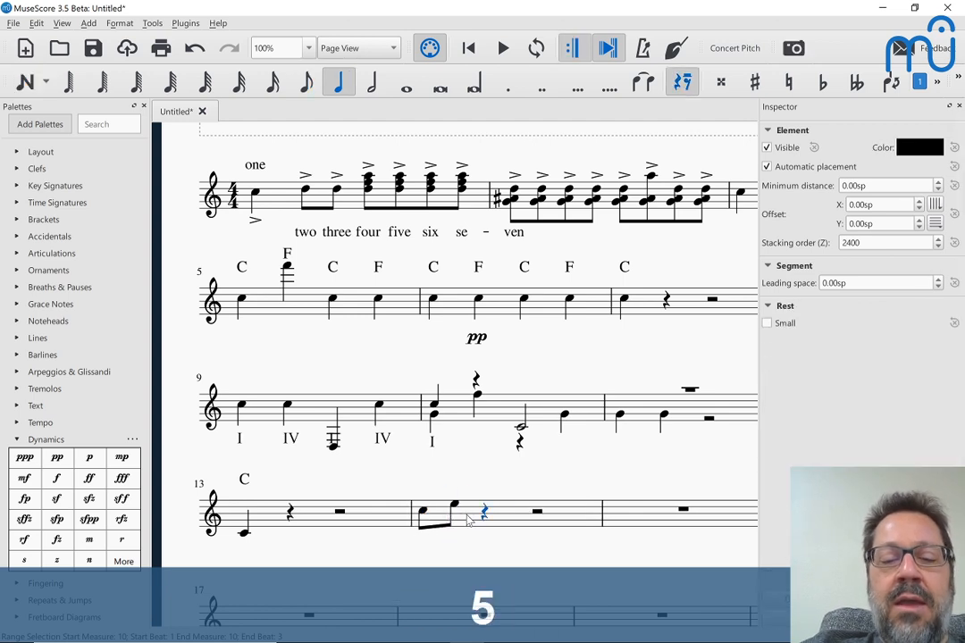
key("Escape")
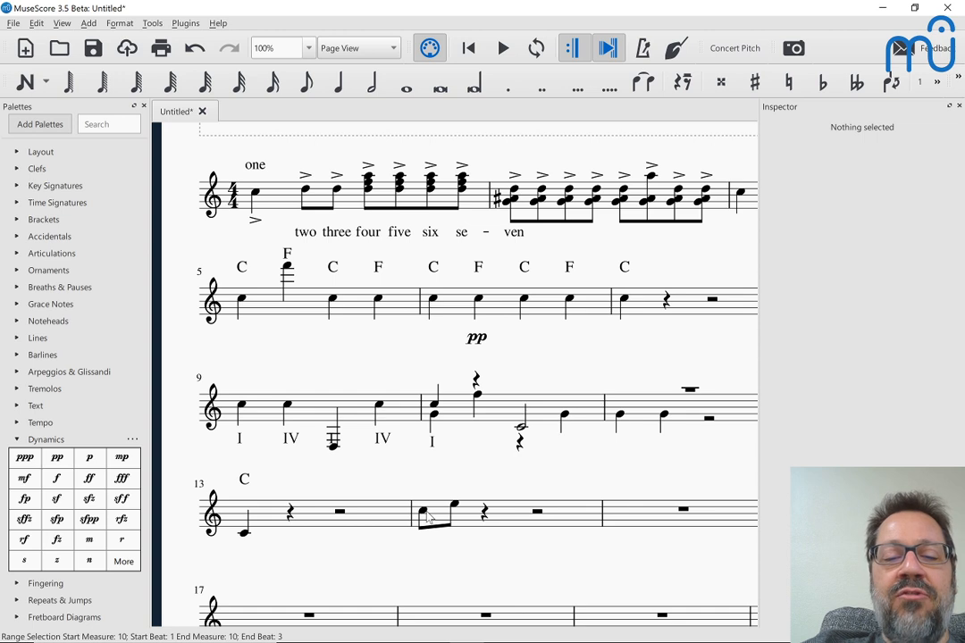
Add eighth notes E and G in voice 2 at the start of measure 14.
right_click(502, 525)
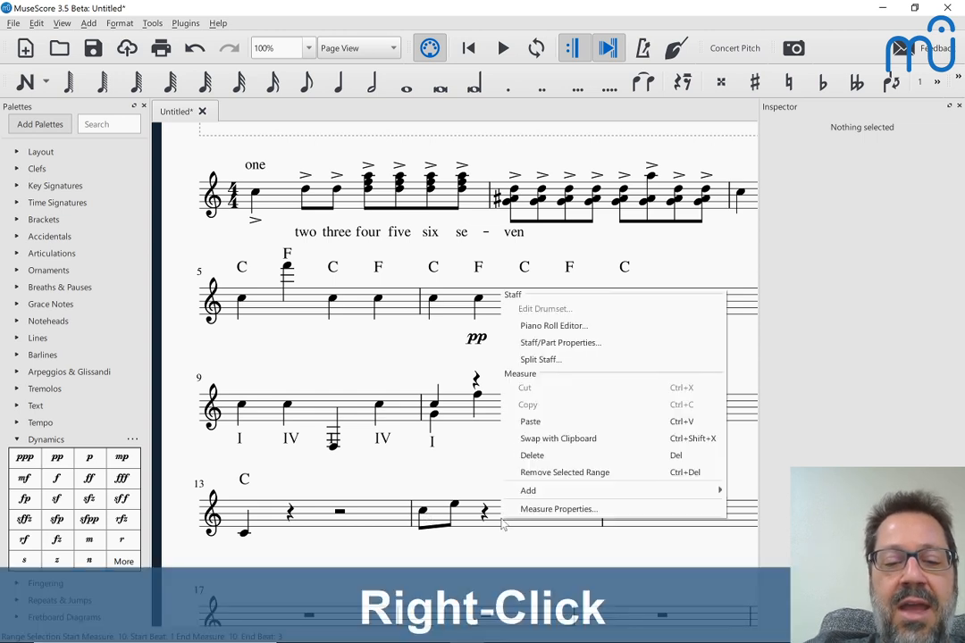
left_click(468, 523)
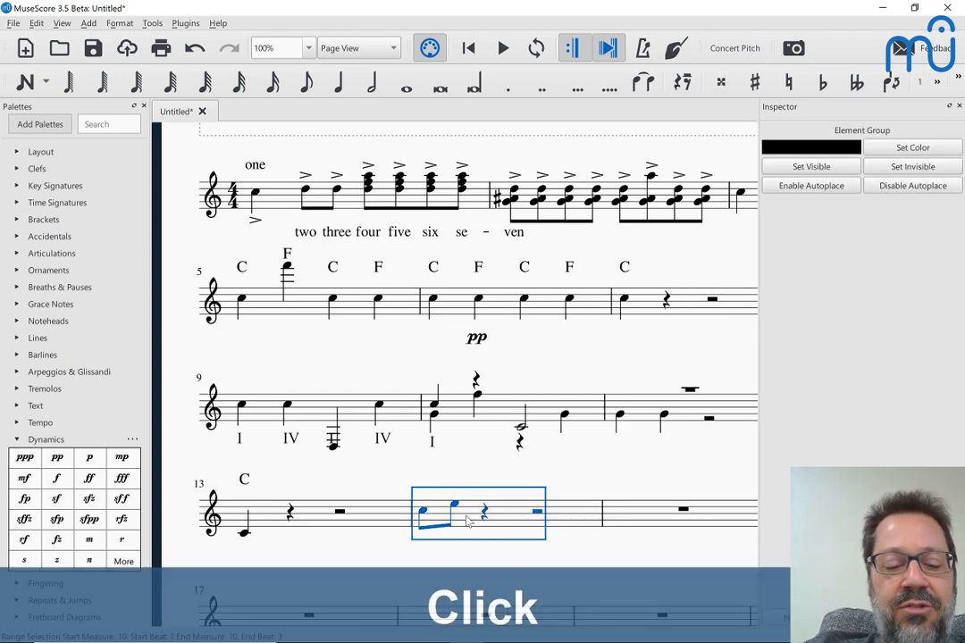
key("n")
key("ctrl+alt+2")
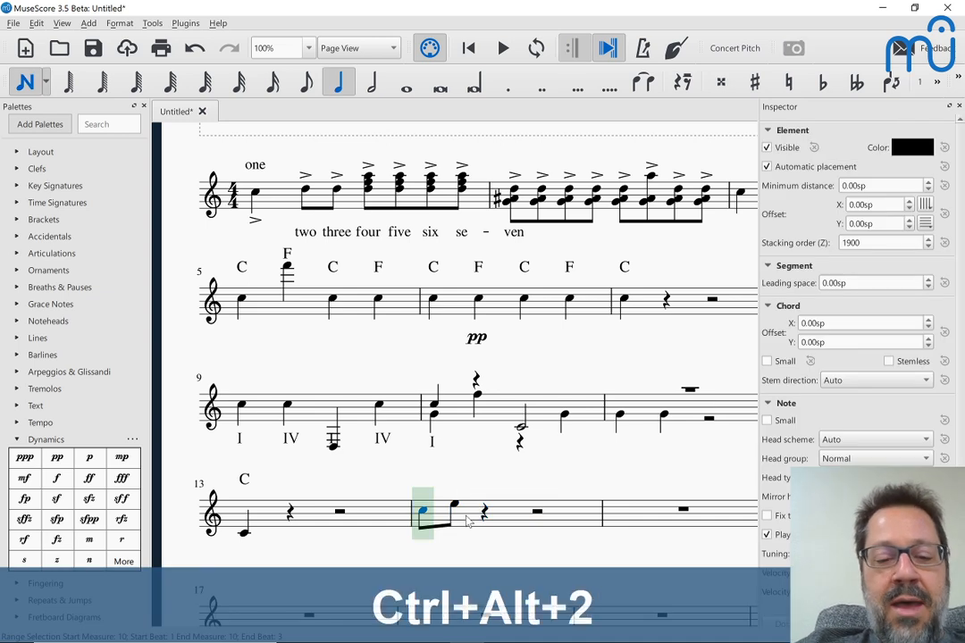
key("4")
key("e")
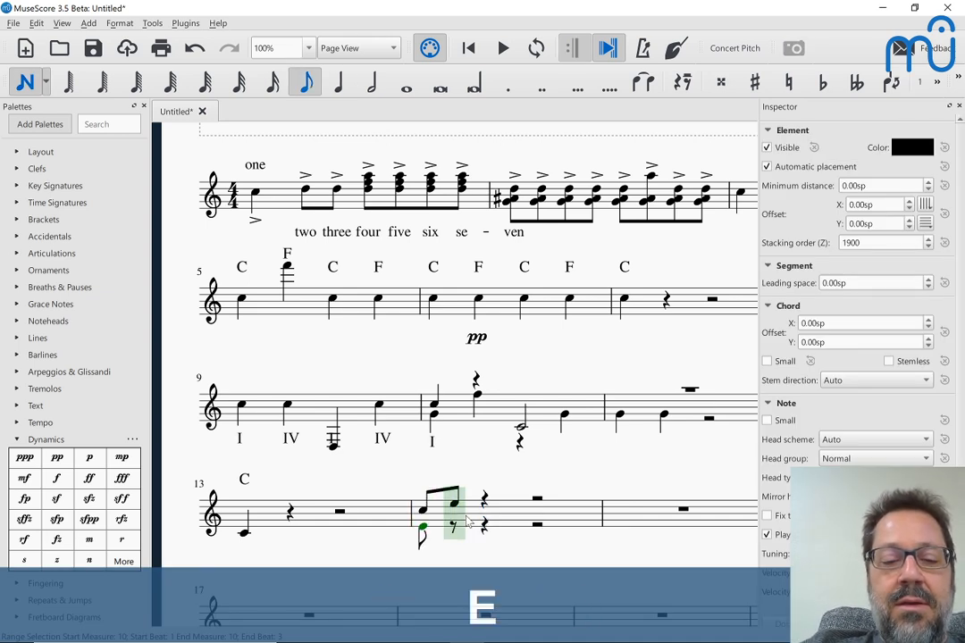
key("g")
key("Escape")
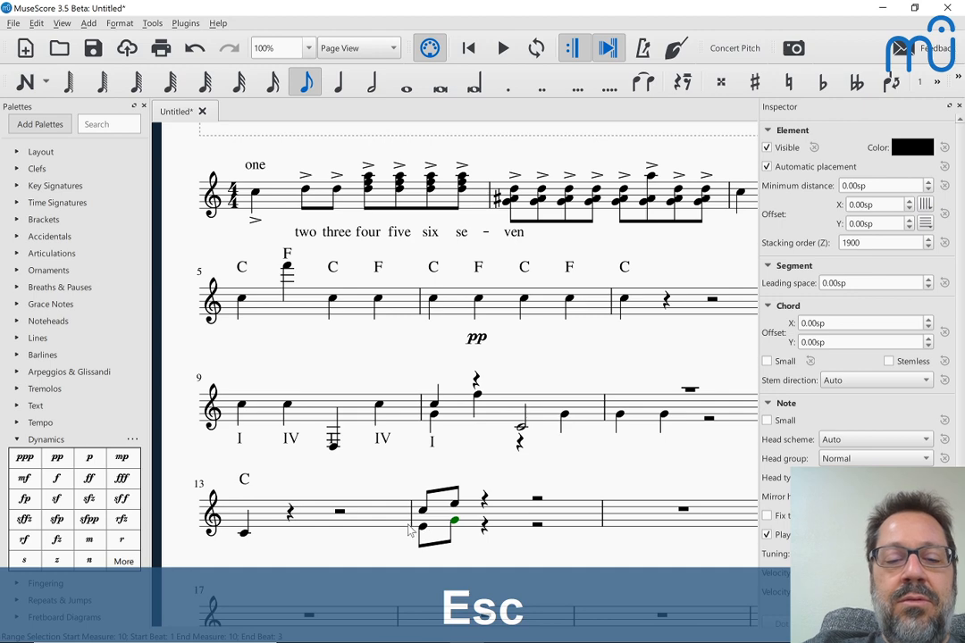
Hide the voice 2 quarter rest and half rest in measure 14, and undo the hiding.
scroll(412, 528, "down", 3)
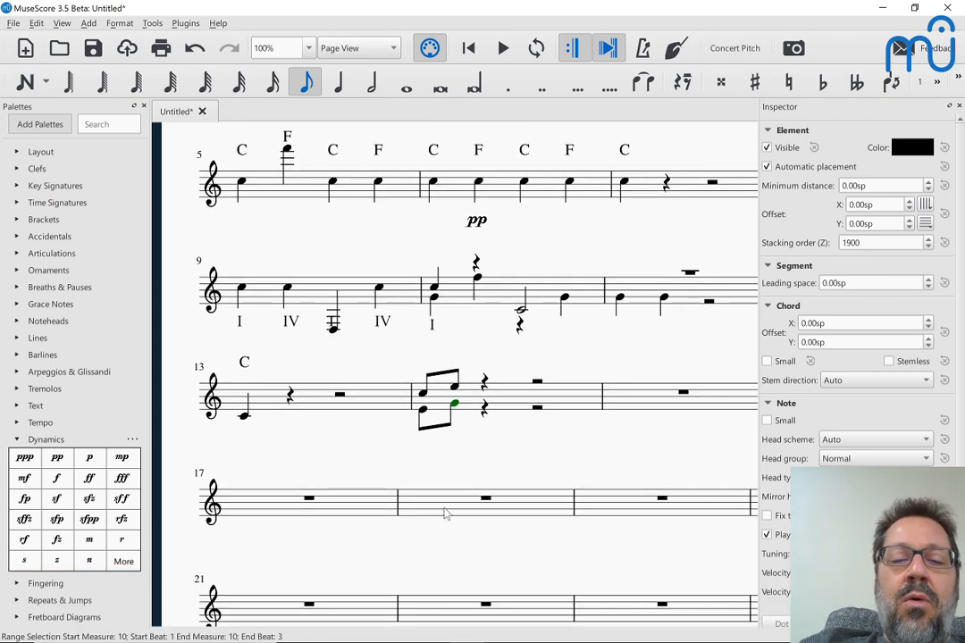
left_click(485, 410)
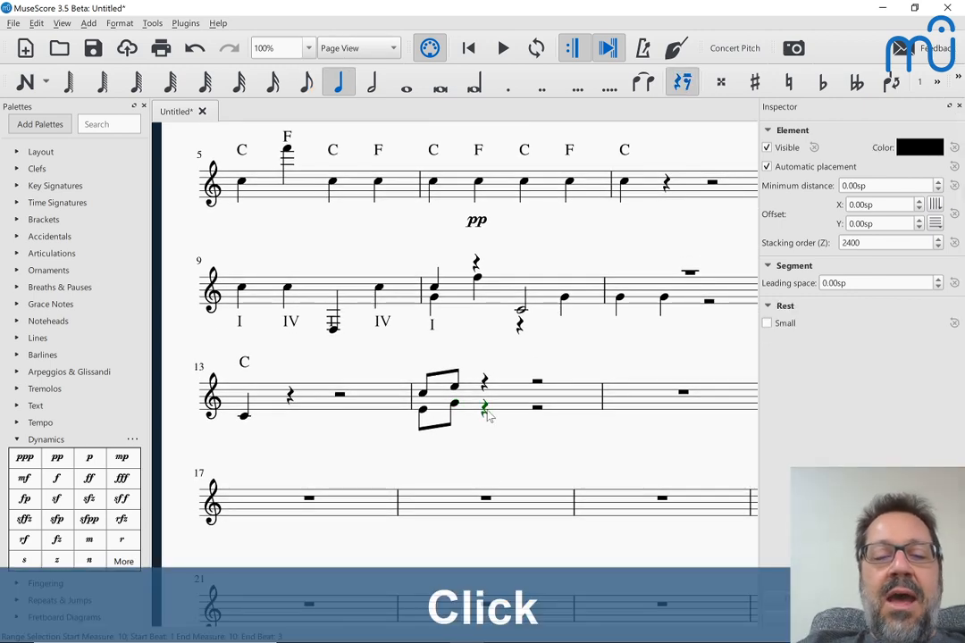
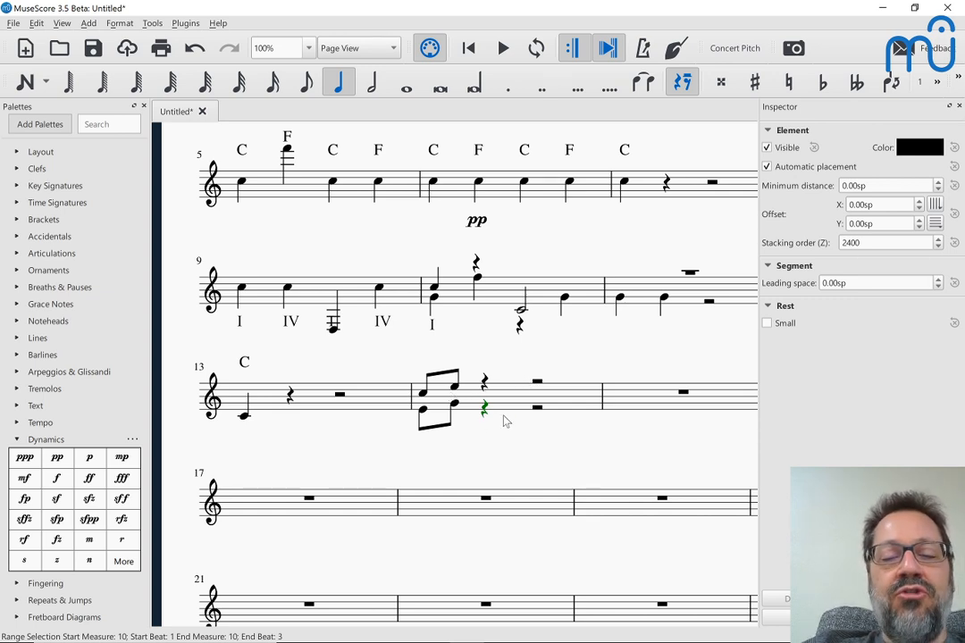
key("v")
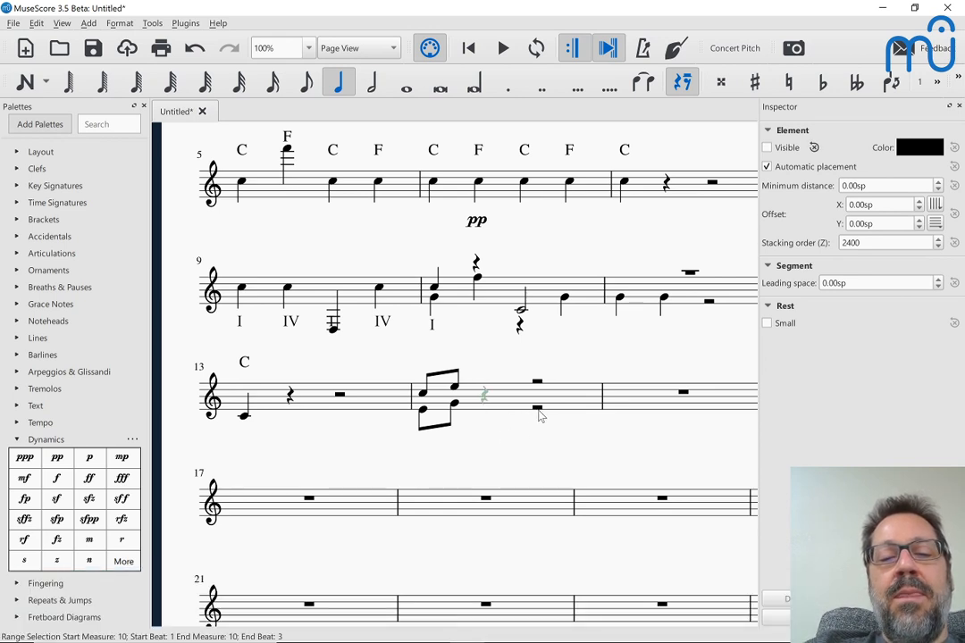
right_click(537, 410)
left_click(534, 412)
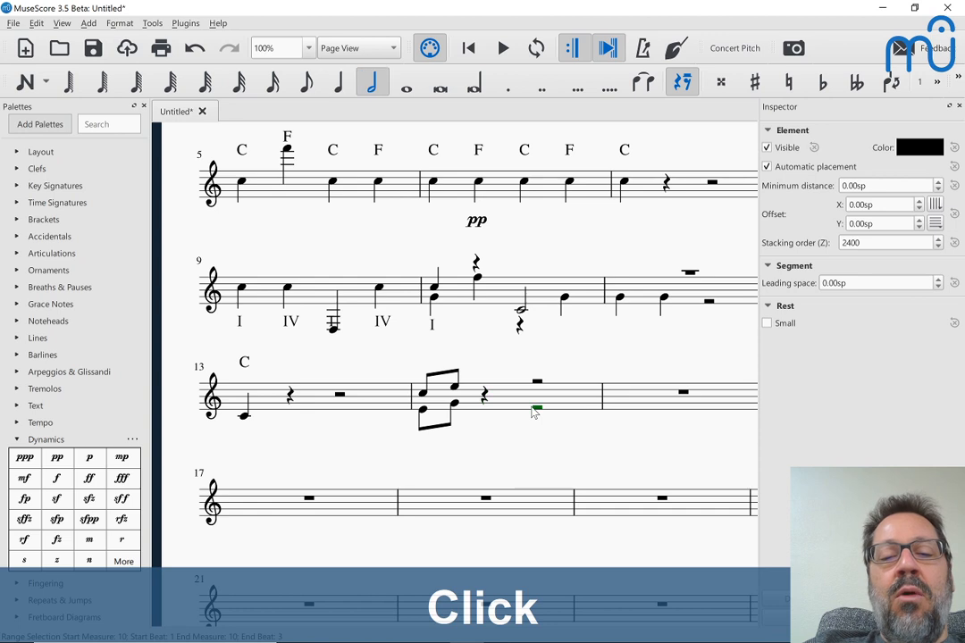
key("v")
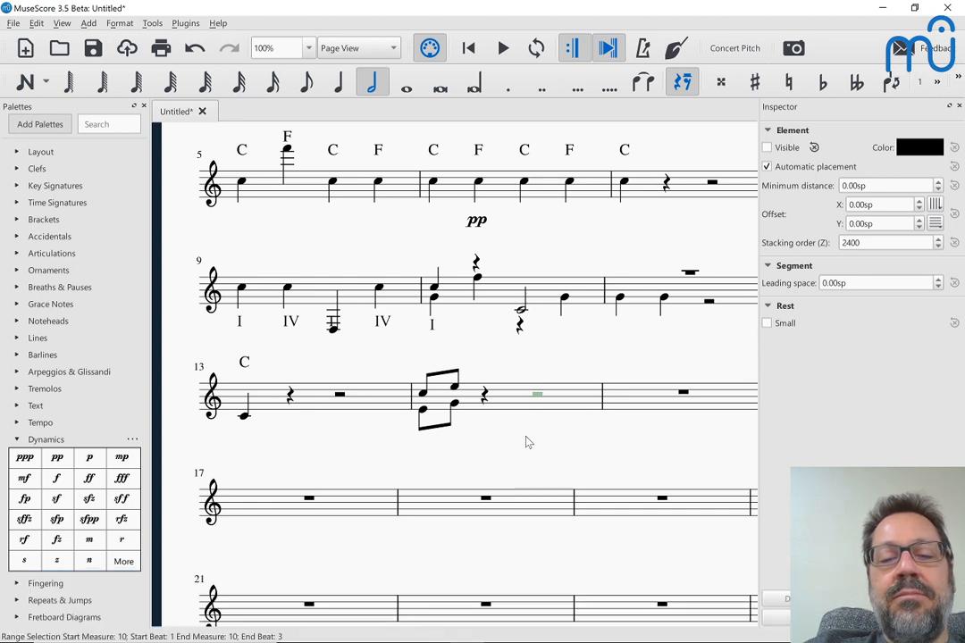
right_click(509, 451)
left_click(518, 379)
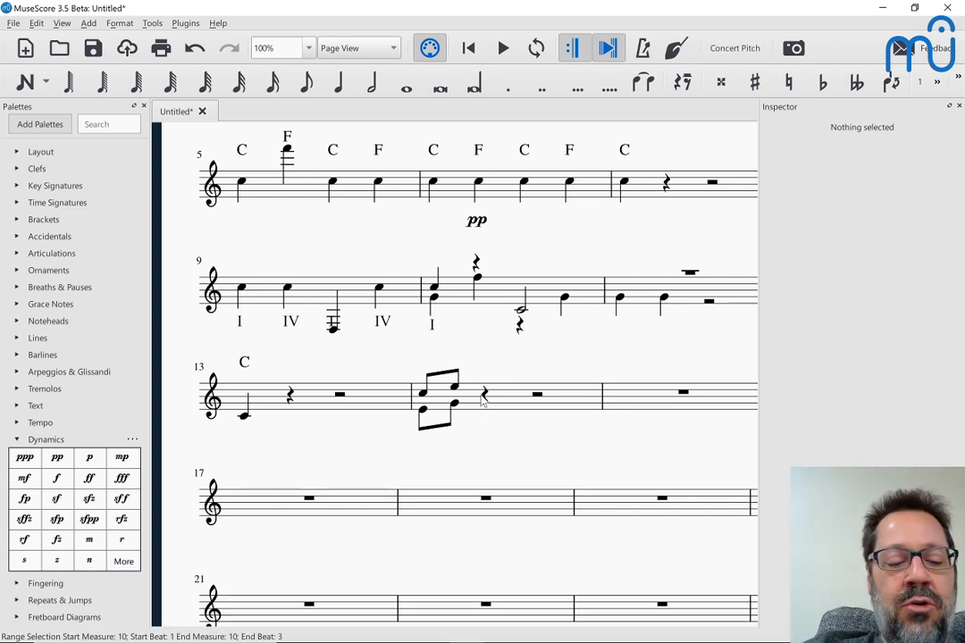
key("ctrl+z")
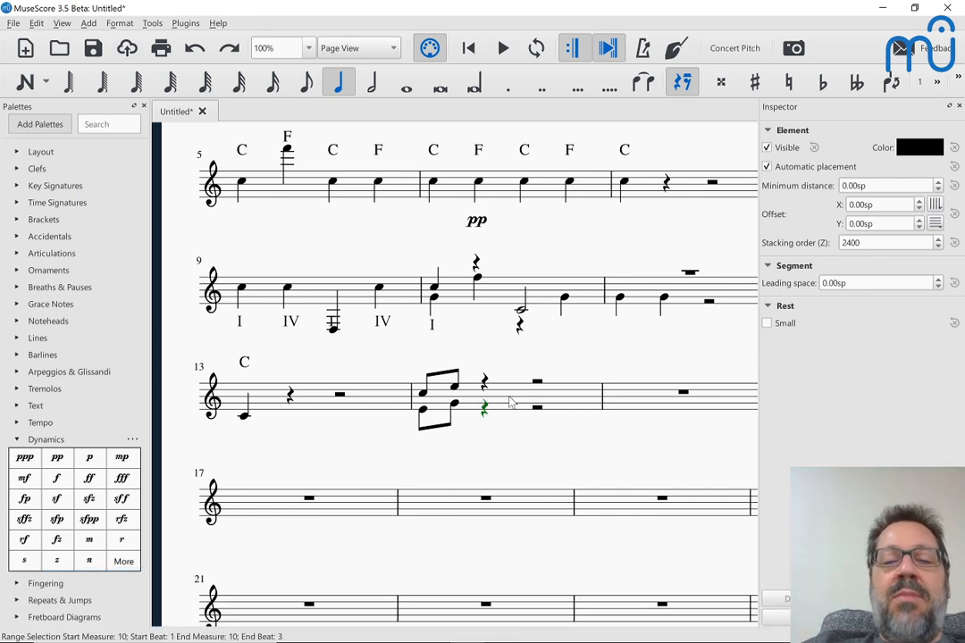
Enable Merge matching rests in the staff's Staff/Part Properties and apply it.
right_click(511, 402)
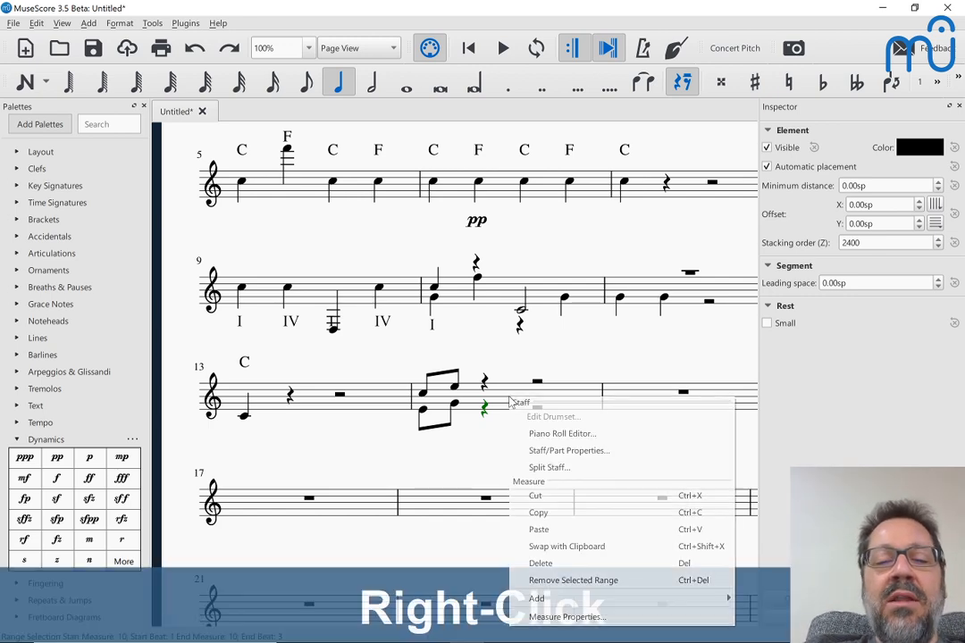
left_click(536, 450)
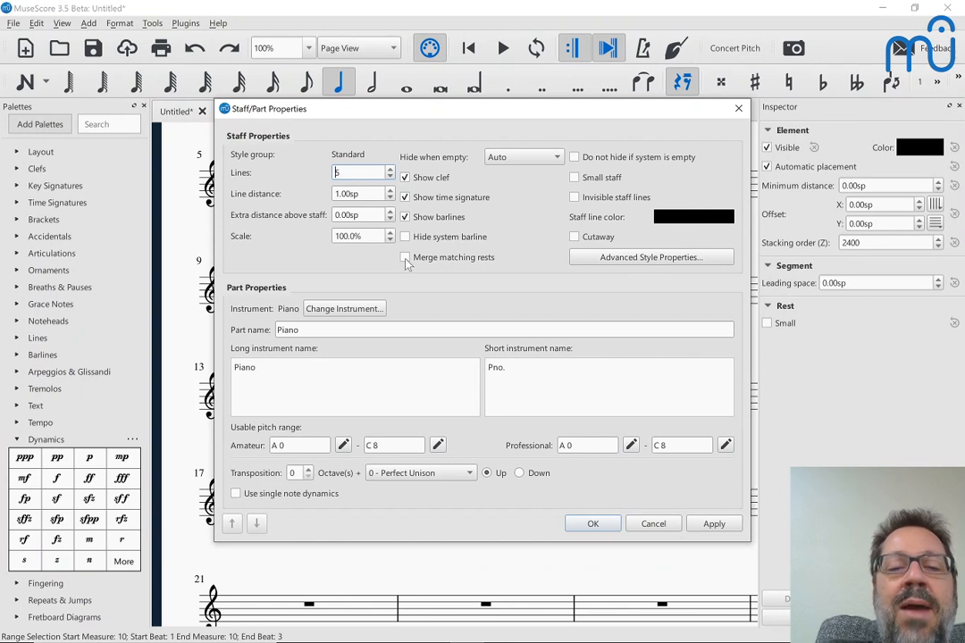
left_click(404, 258)
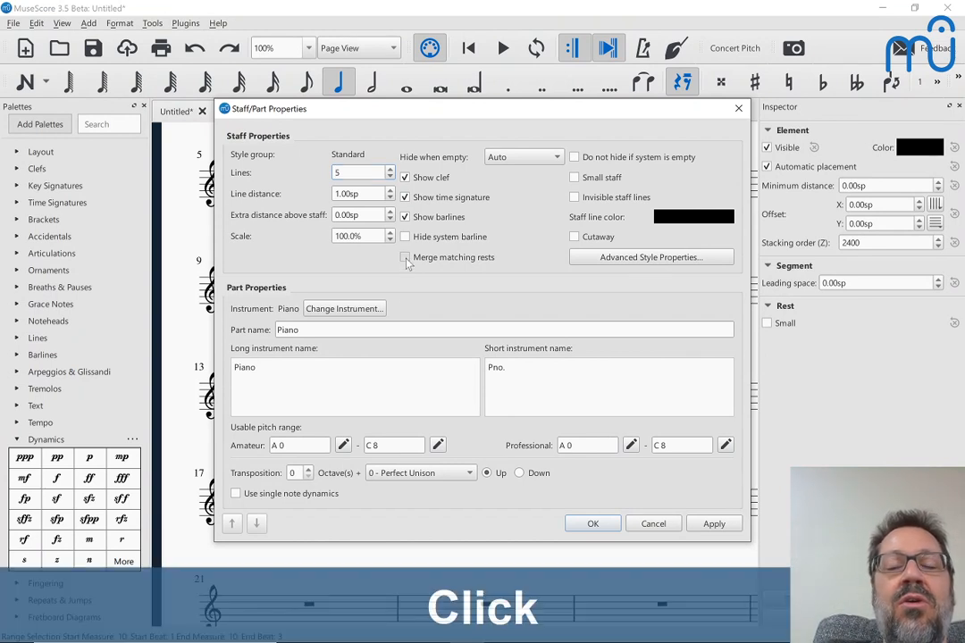
left_click(591, 524)
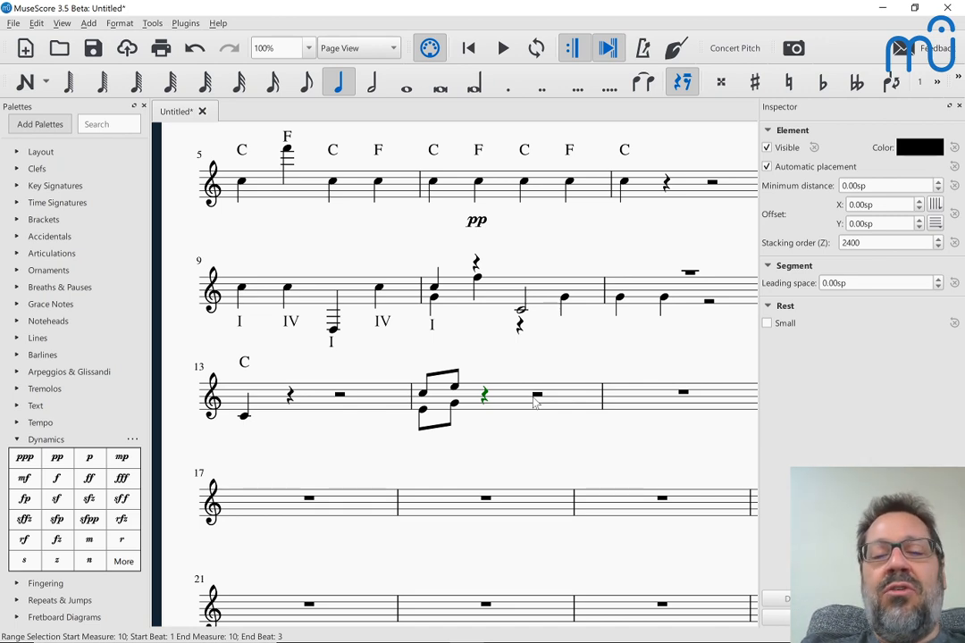
Replace the voice 1 half rest on beat 3 of measure 14 with a half note G.
left_click(457, 391, "shift")
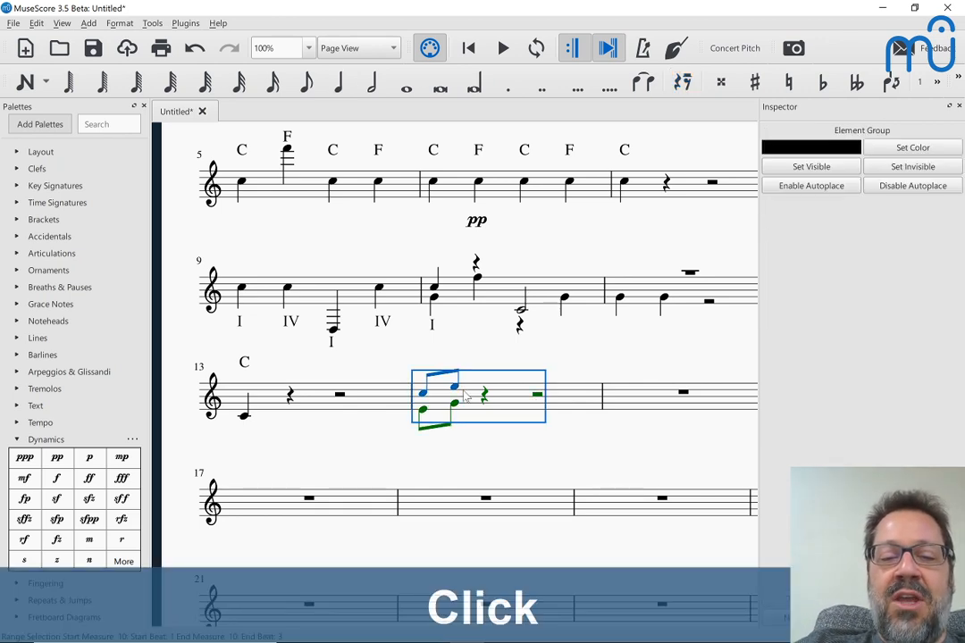
left_click(458, 394)
key("Right")
key("Right")
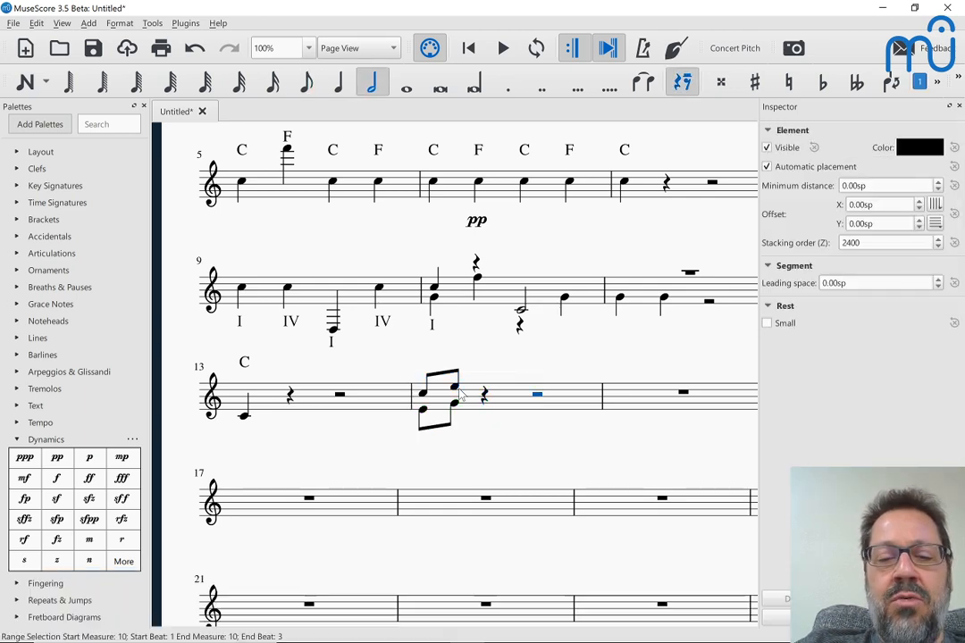
key("g")
key("Escape")
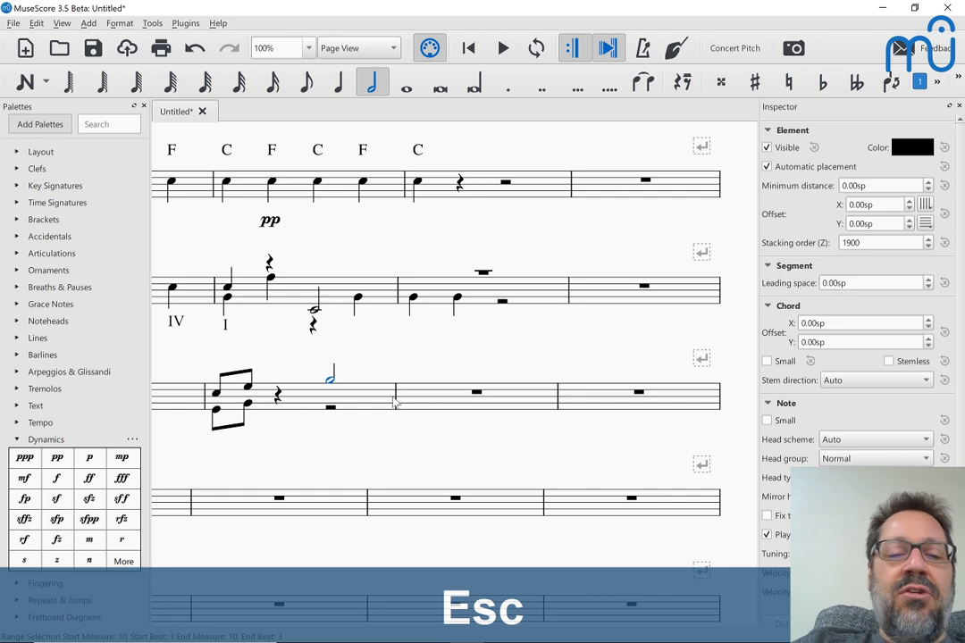
scroll(327, 426, "left", 3)
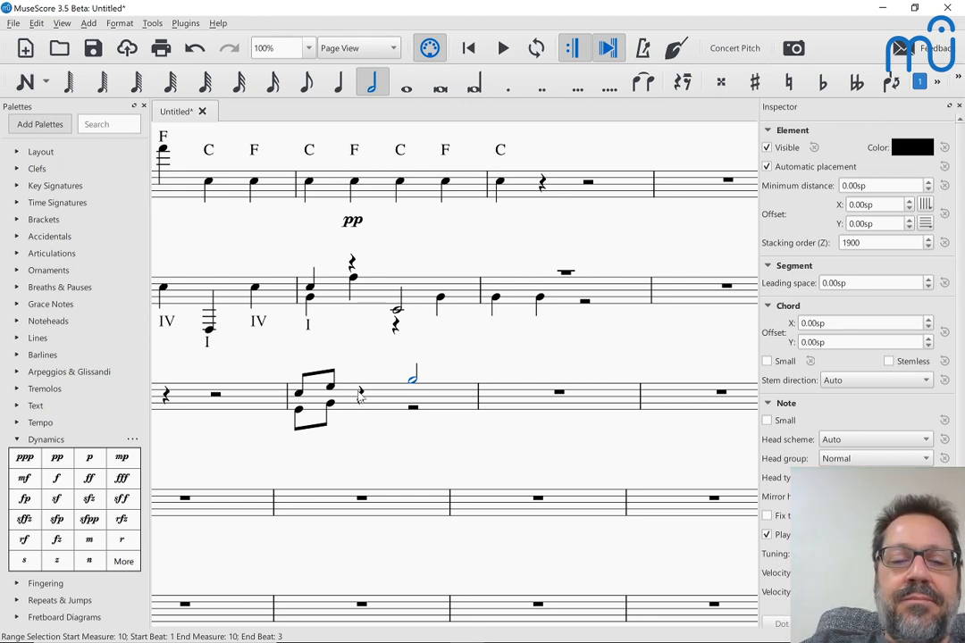
Enter two quarter notes C in voice 2 on beats 3 and 4 of measure 14.
left_click(415, 420)
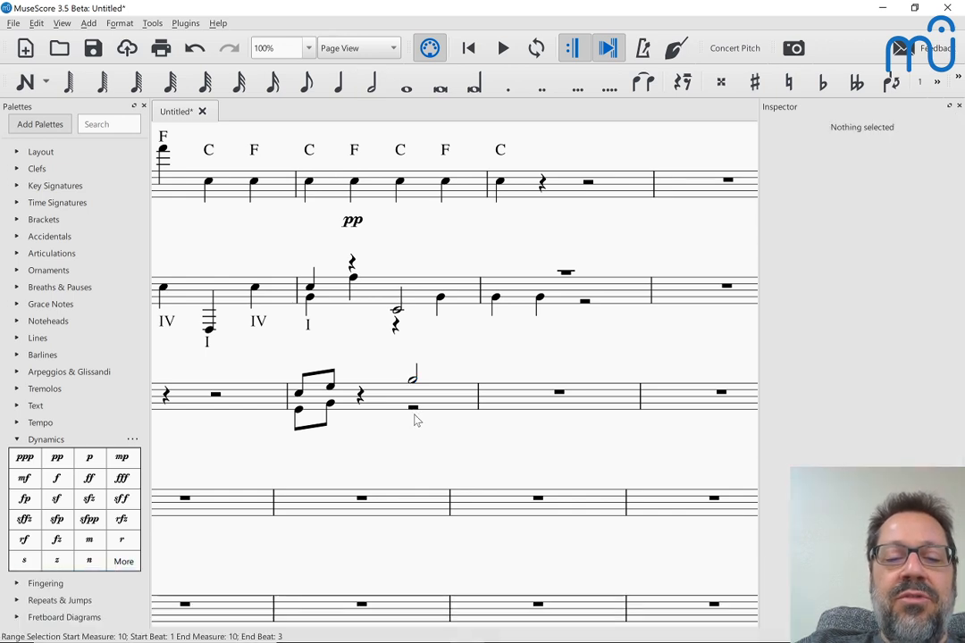
left_click(414, 411)
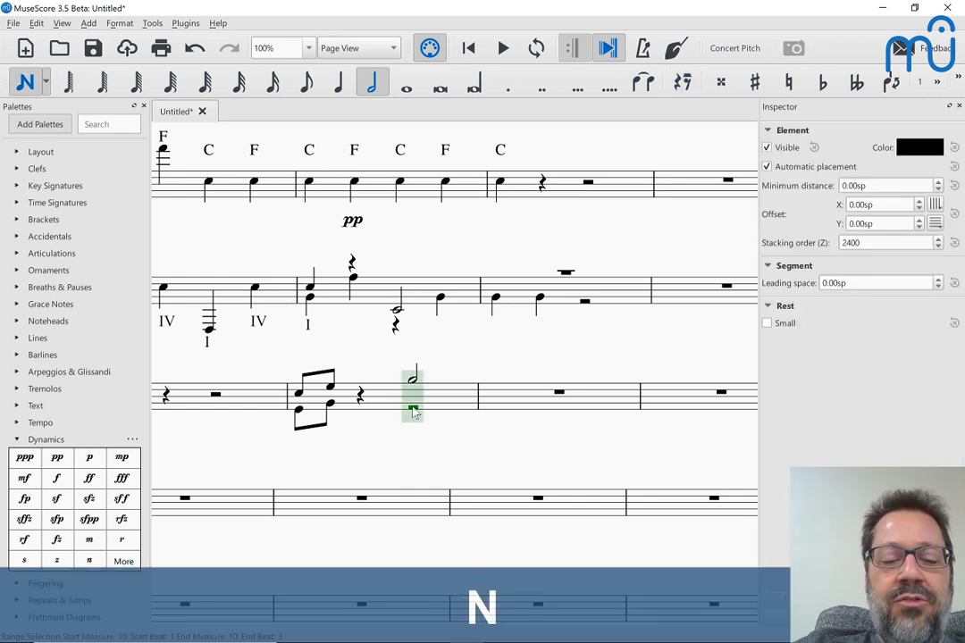
key("5")
key("c")
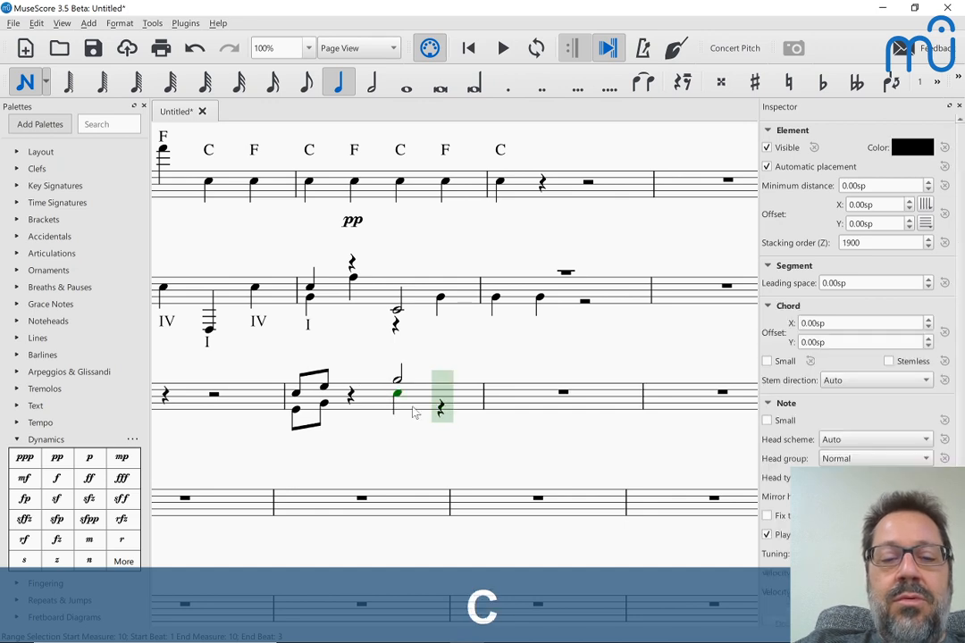
key("c")
key("Escape")
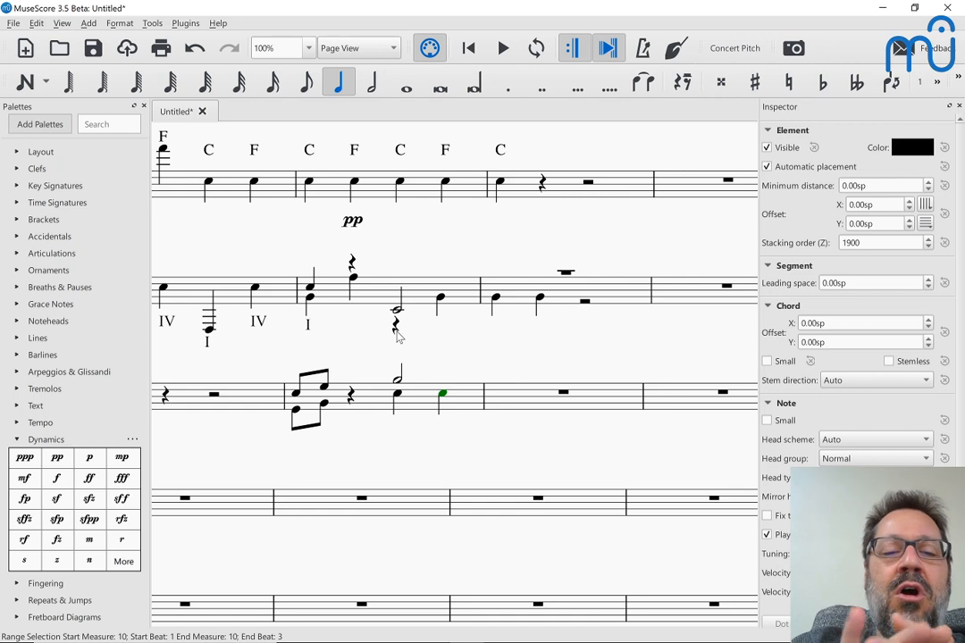
Review the Merge matching rests option in the Staff/Part Properties for measure 14's staff, and close the dialog without changes.
left_click(376, 405)
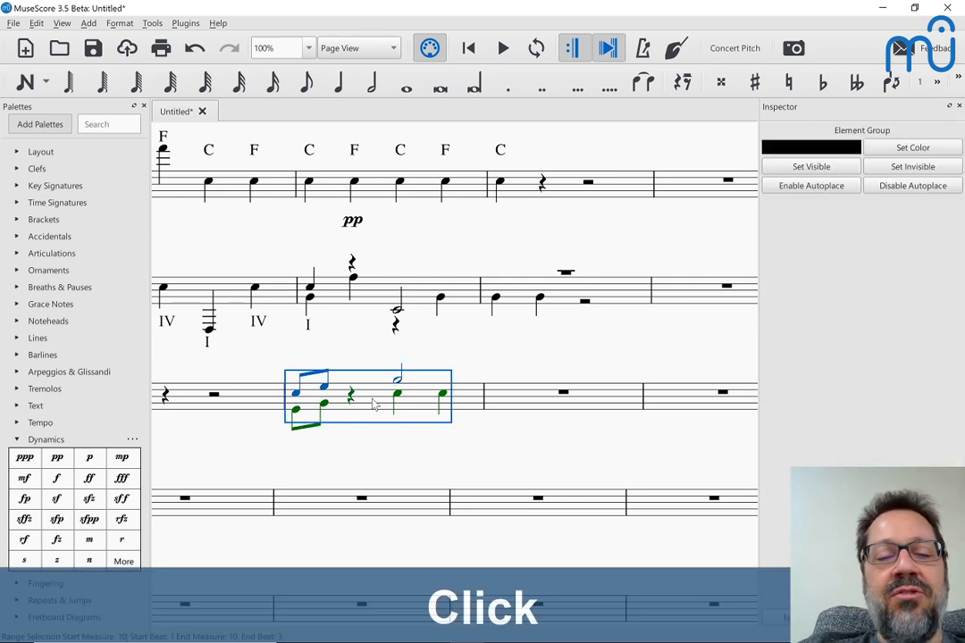
right_click(376, 402)
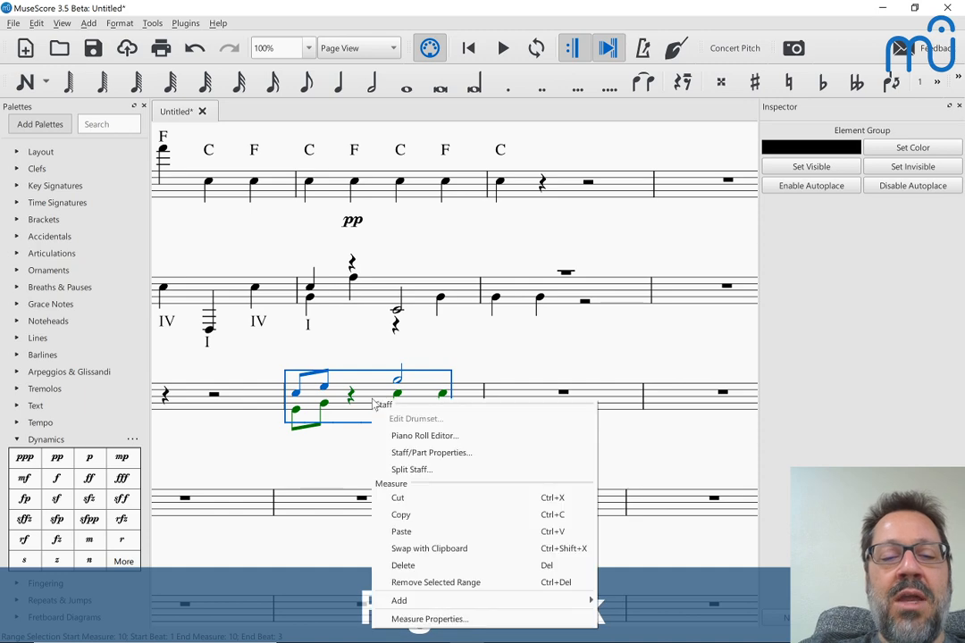
left_click(409, 453)
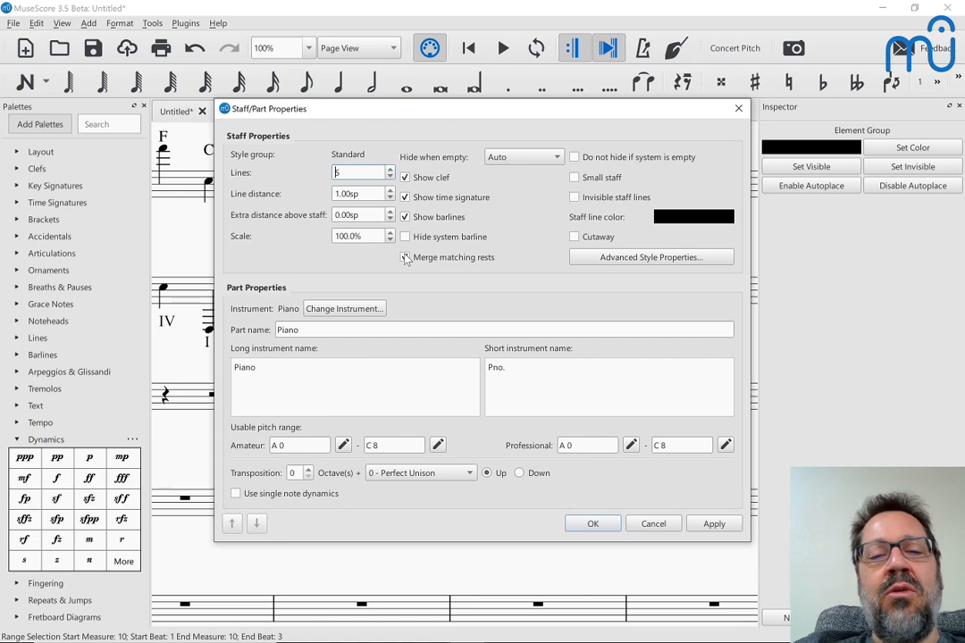
key("Escape")
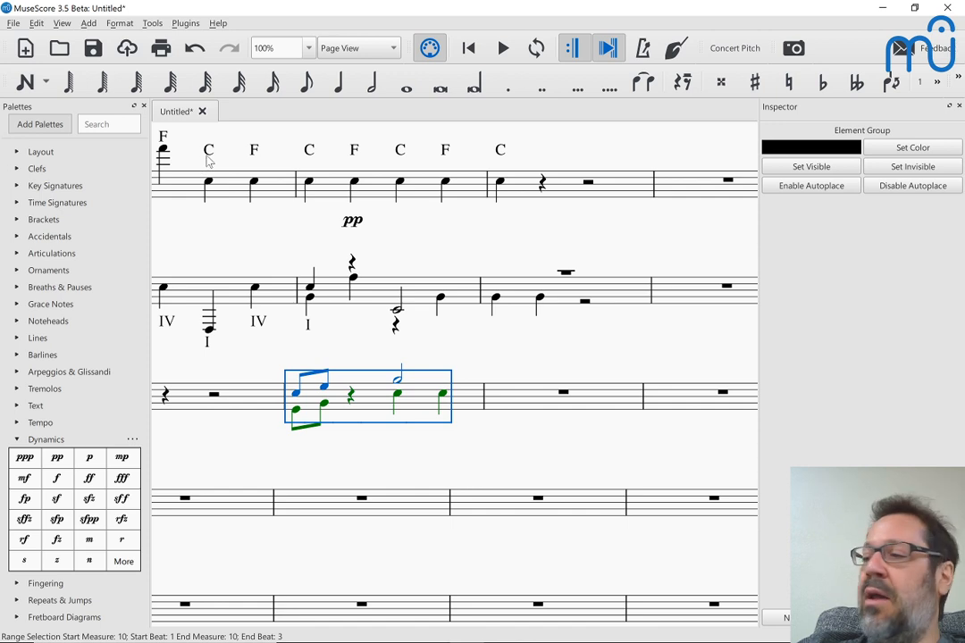
scroll(208, 159, "up", 1)
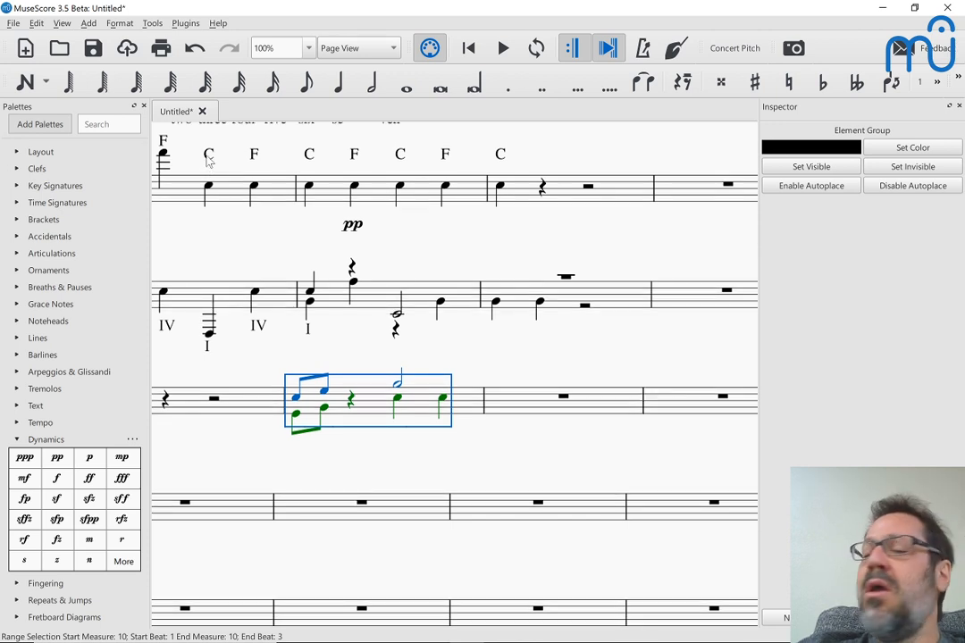
Play the score from the third note of measure 5 and stop playback after a few beats.
left_click(208, 158)
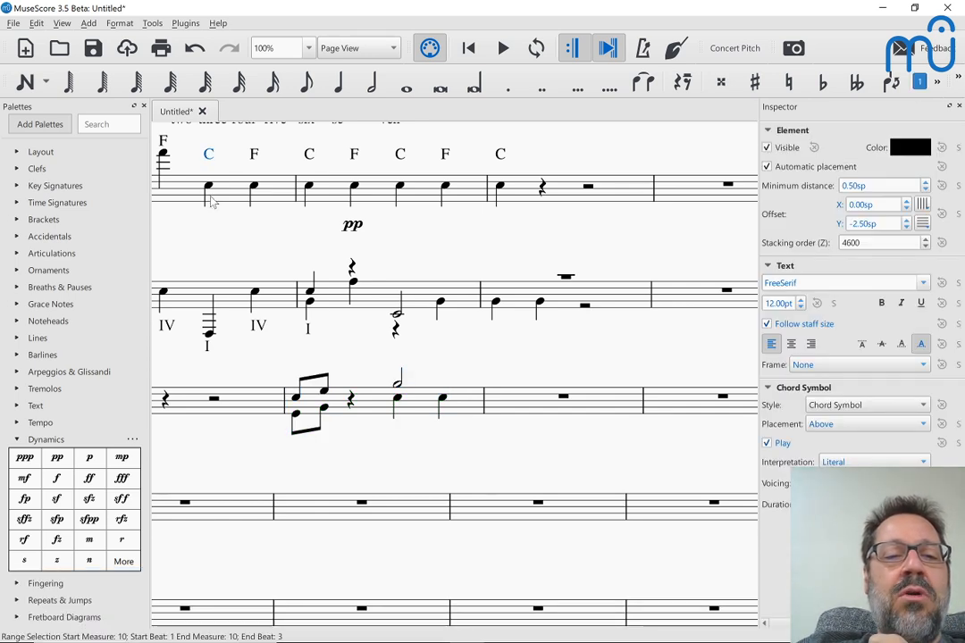
left_click(209, 198)
left_click(211, 187)
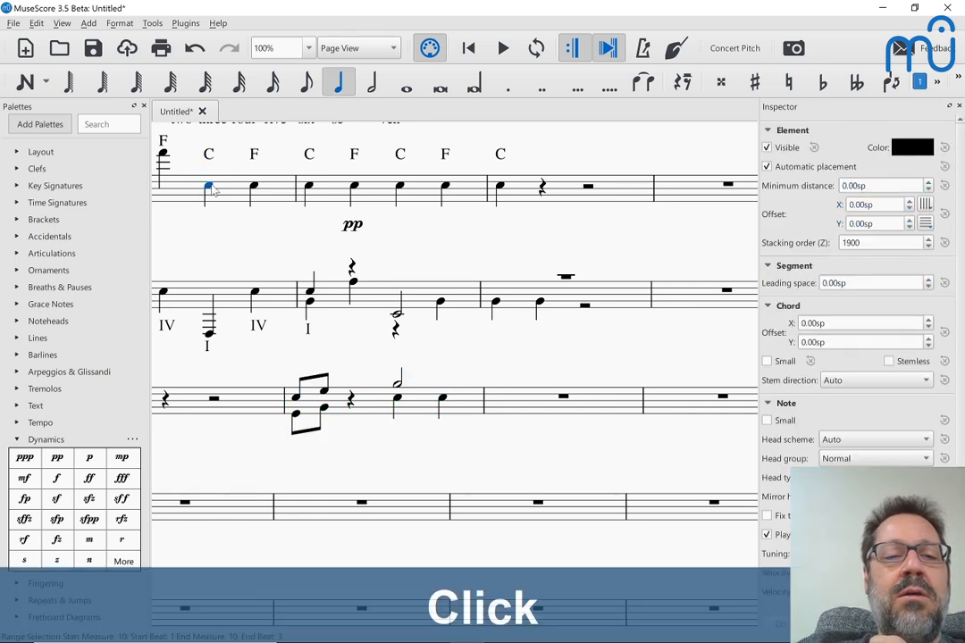
key("space")
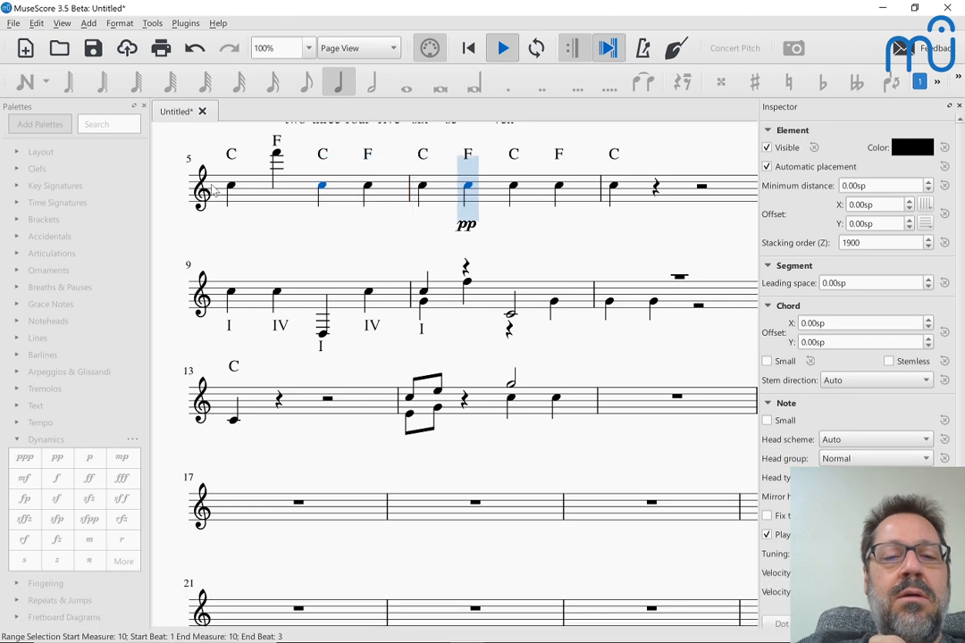
key("space")
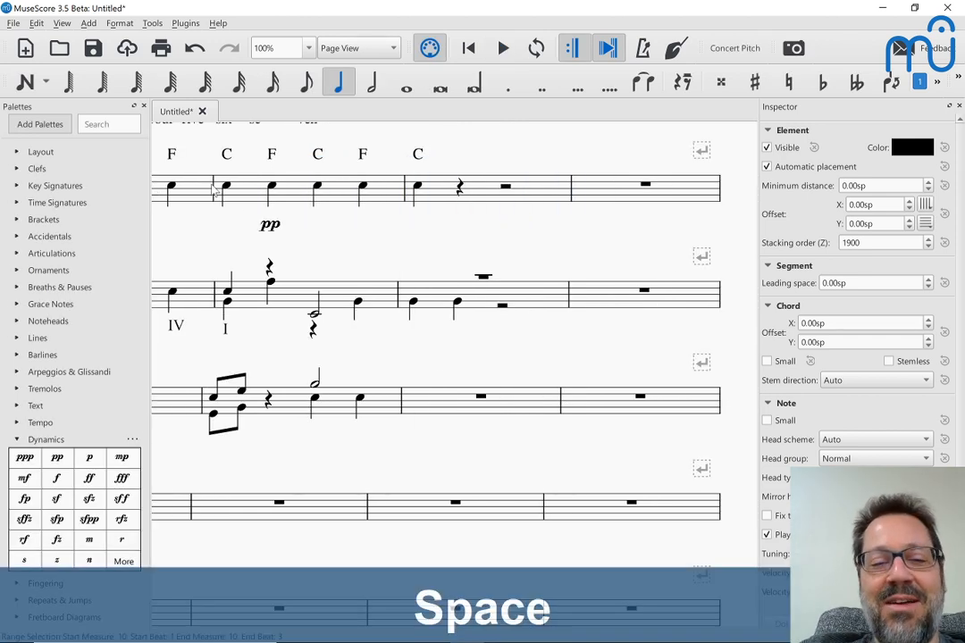
Delete the pp dynamic below the second note of measure 6.
right_click(267, 230)
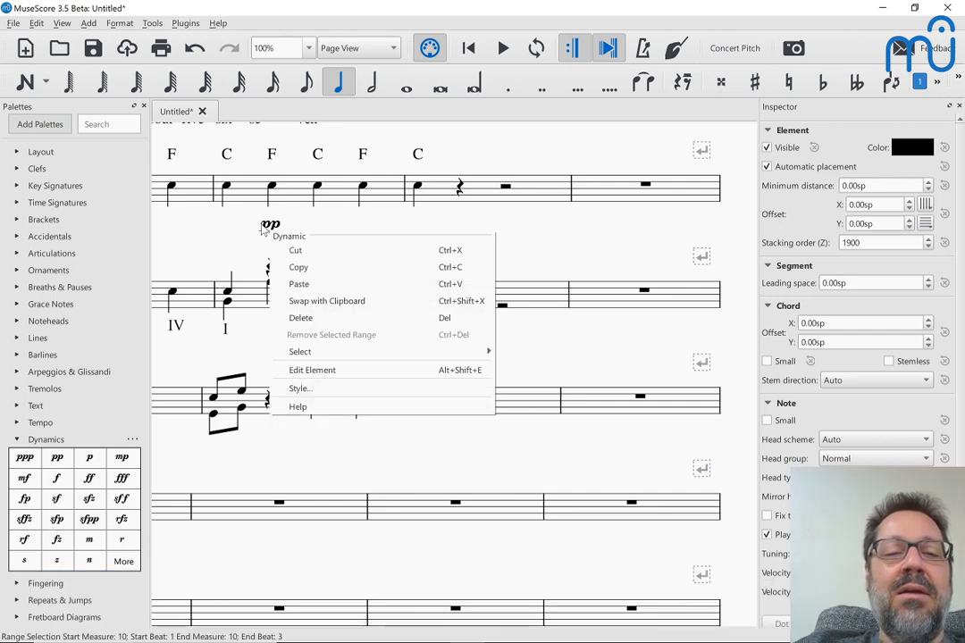
left_click(264, 229)
key("BackSpace")
key("Delete")
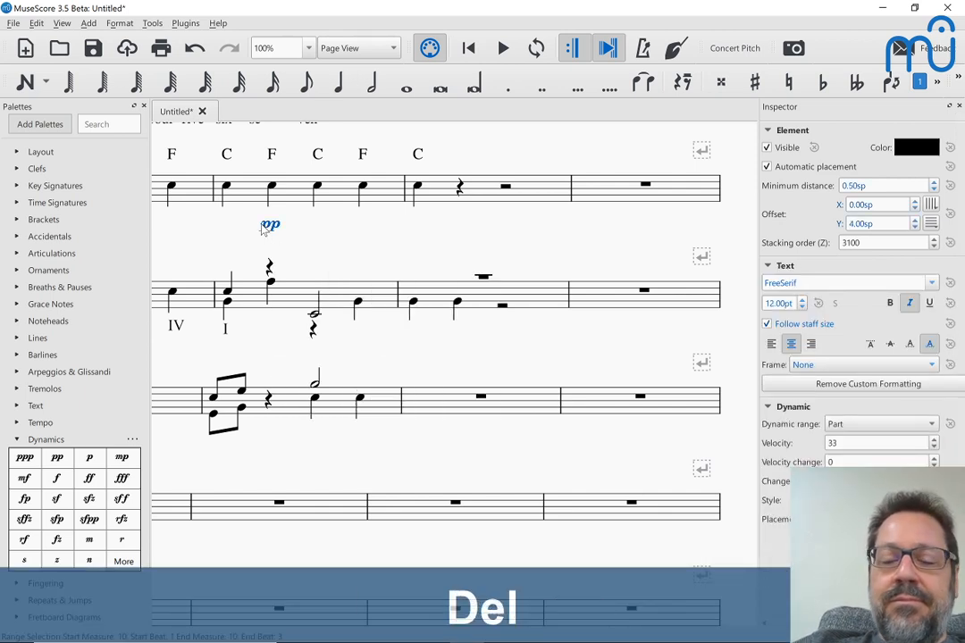
scroll(247, 202, "left", 2)
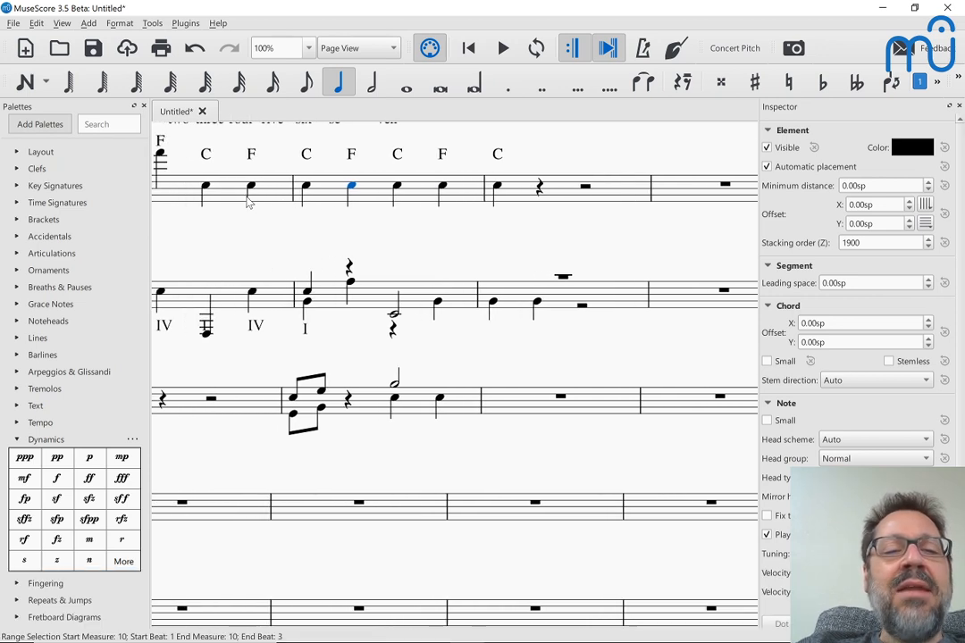
Disable Play Chord Symbols in the Note Input preferences and apply the change.
left_click(36, 23)
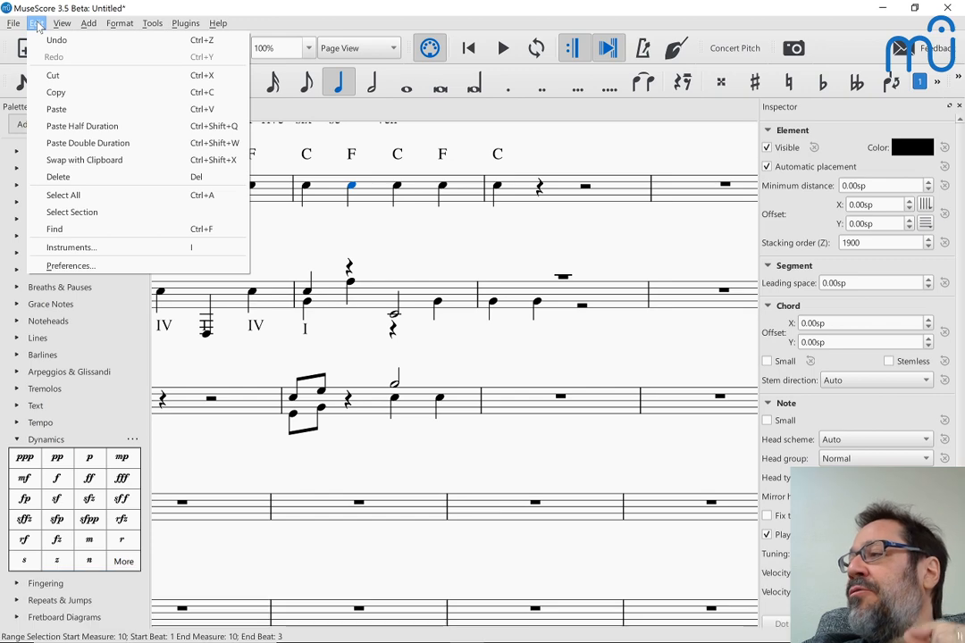
left_click(75, 268)
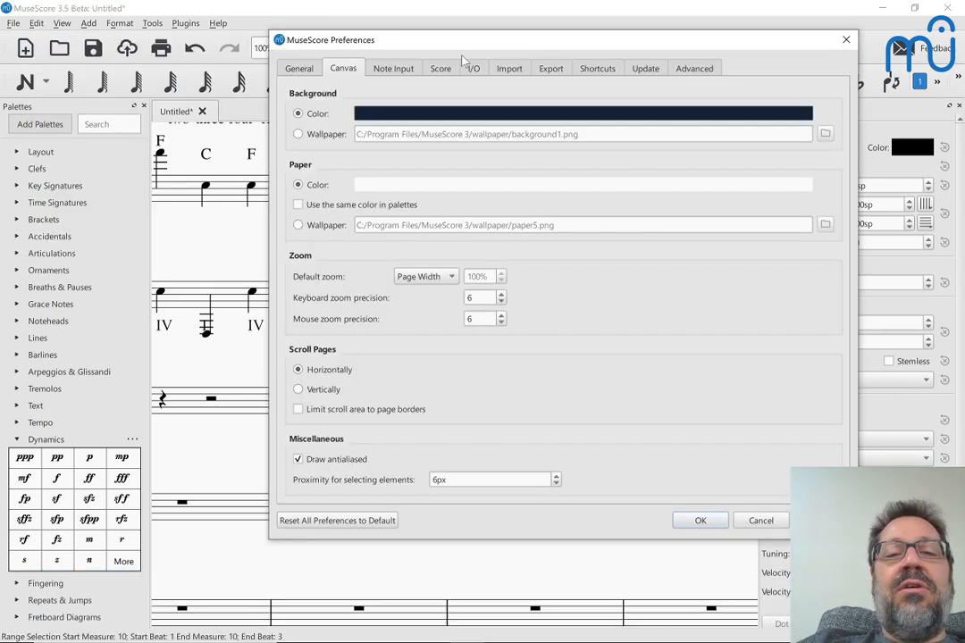
left_click(442, 71)
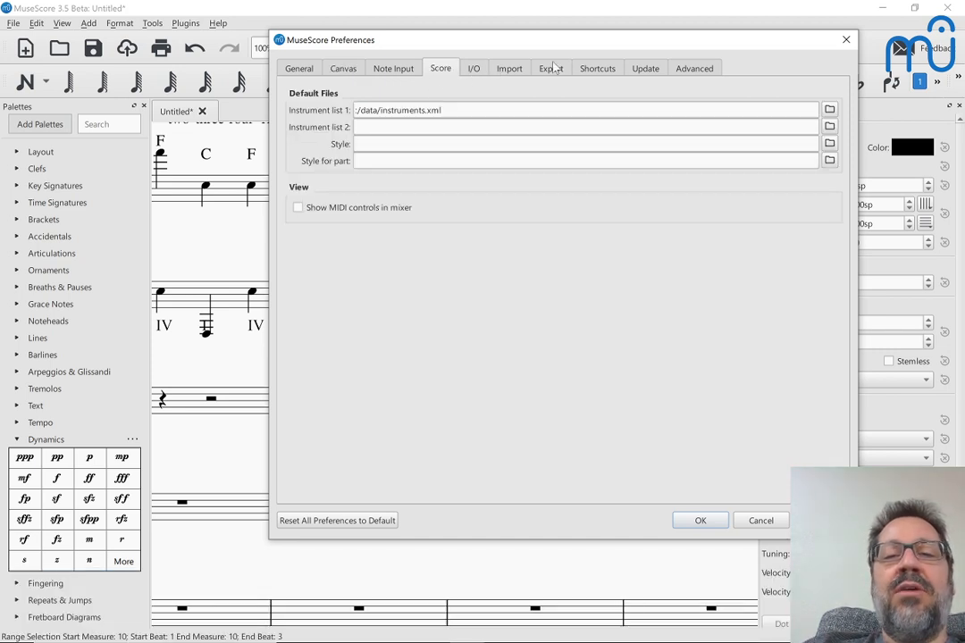
left_click(379, 71)
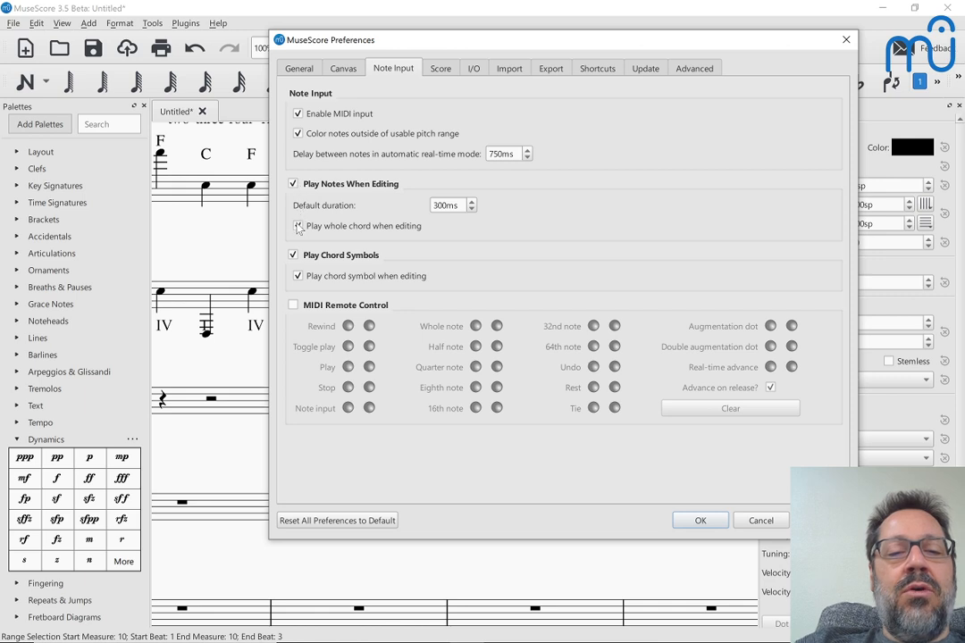
left_click(298, 275)
left_click(293, 255)
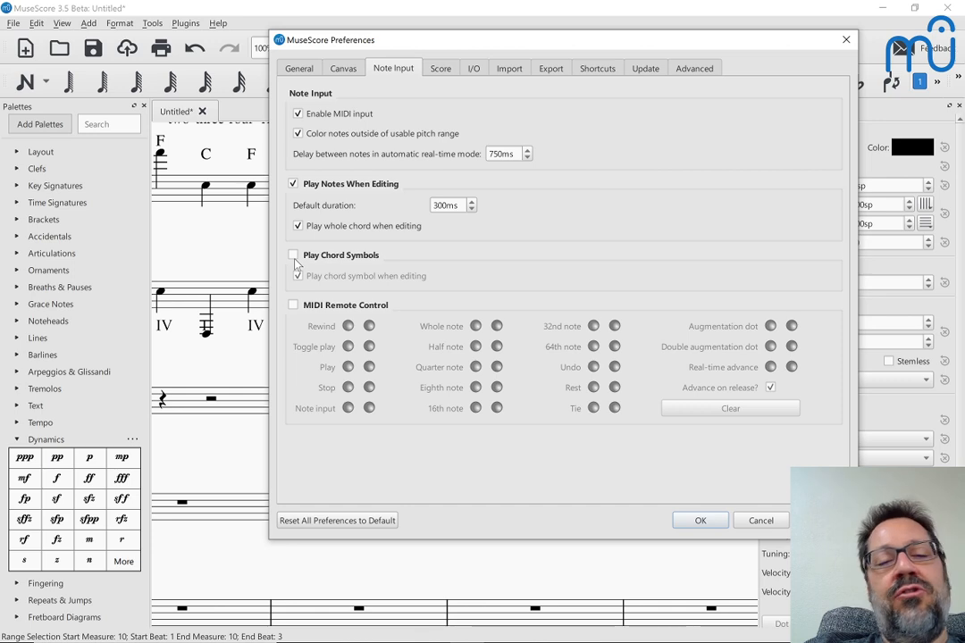
left_click(700, 520)
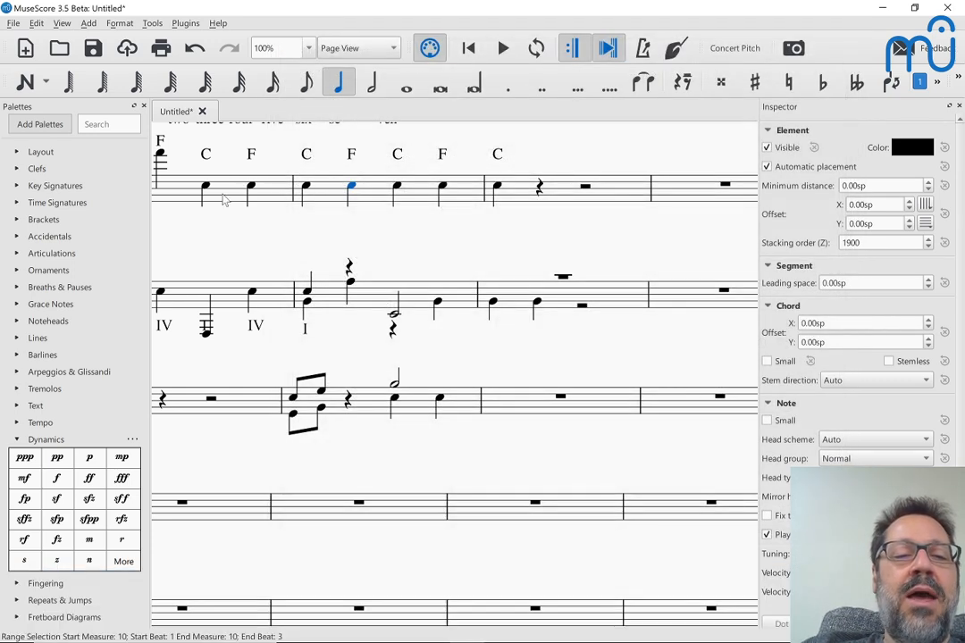
Play back measure 5 from its start with chord symbol playback disabled, and stop.
left_click(225, 200)
key("space")
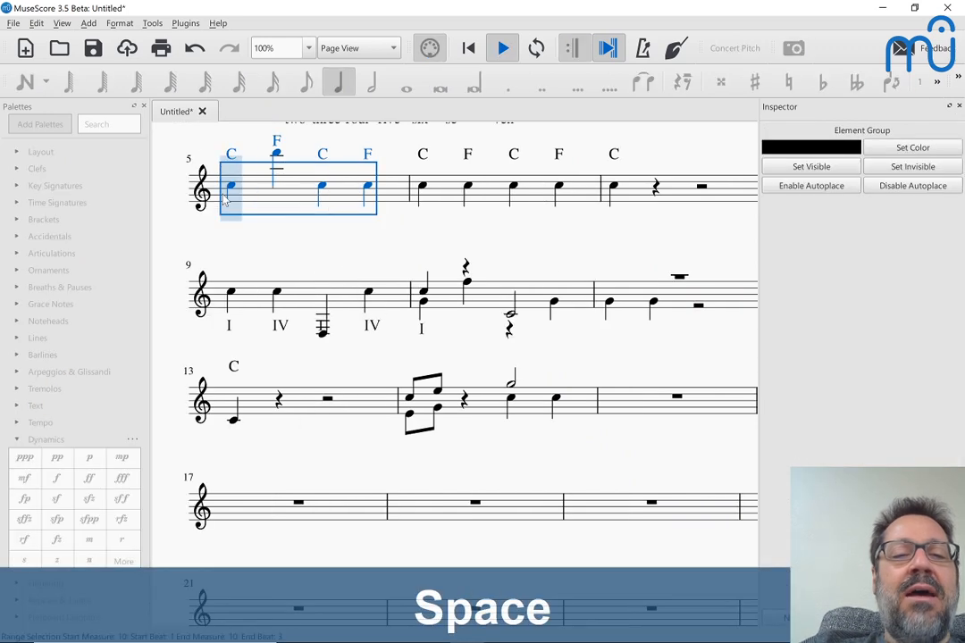
key("space")
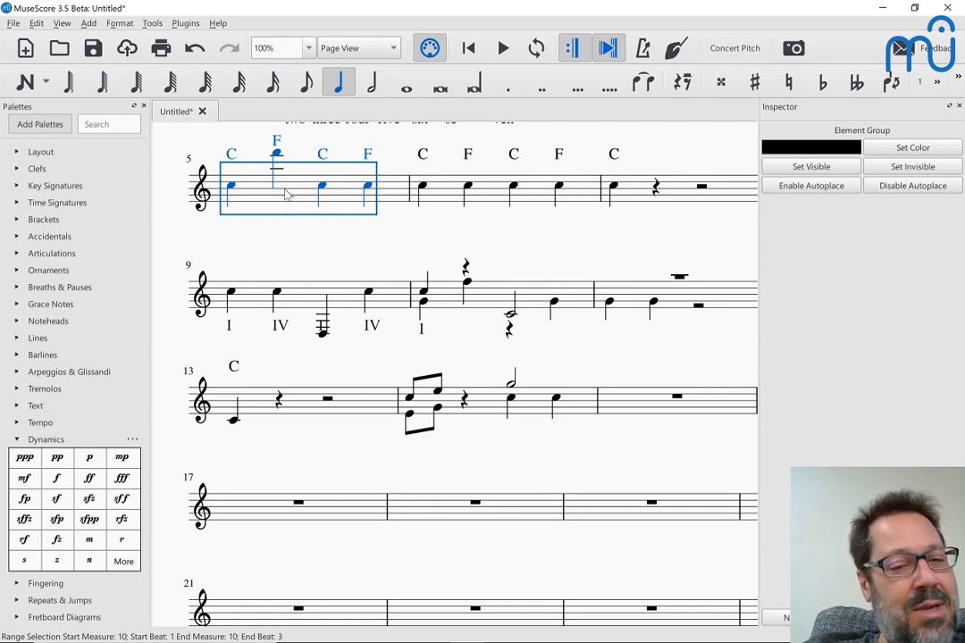
right_click(231, 157)
key("Escape")
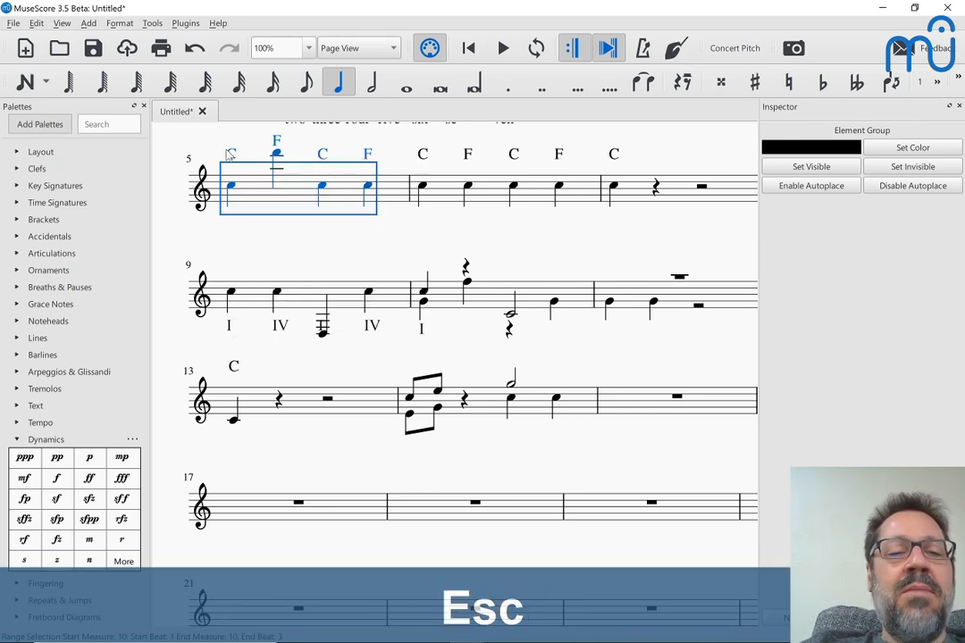
right_click(199, 145)
key("Escape")
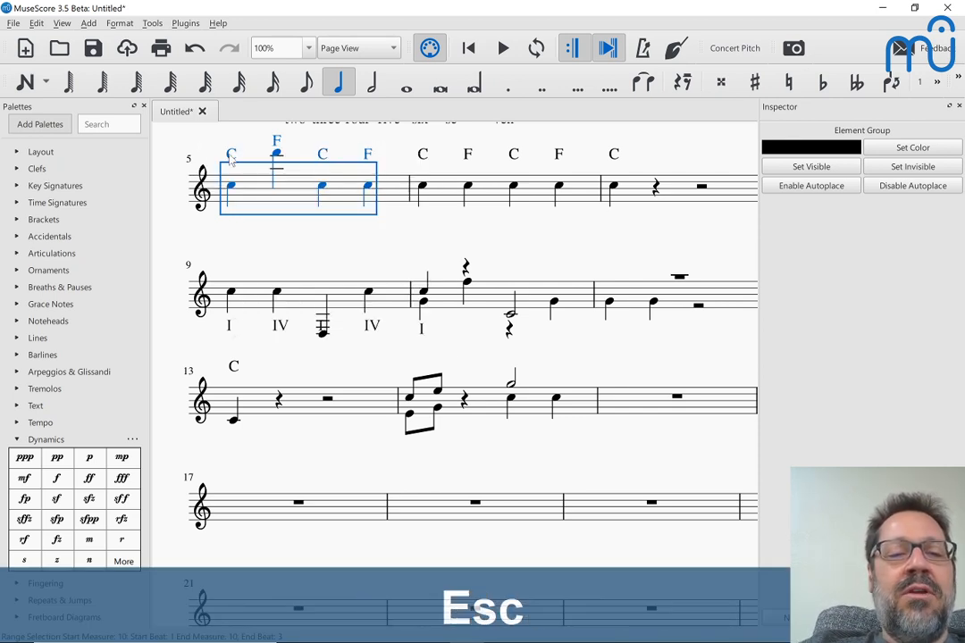
Turn off Play for the first C chord symbol in measure 5 and set that as the style default.
left_click(231, 157)
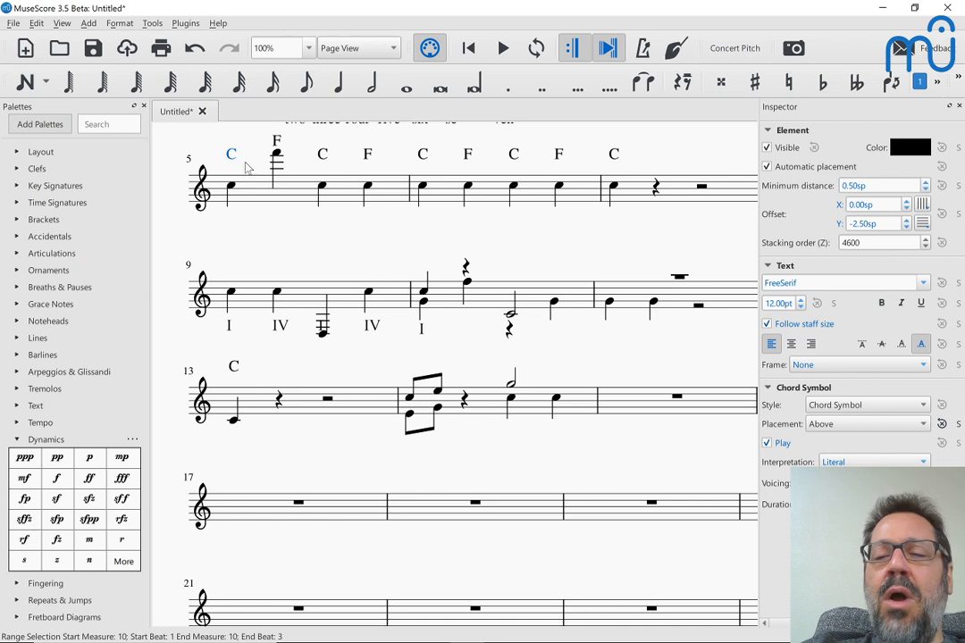
left_click(767, 444)
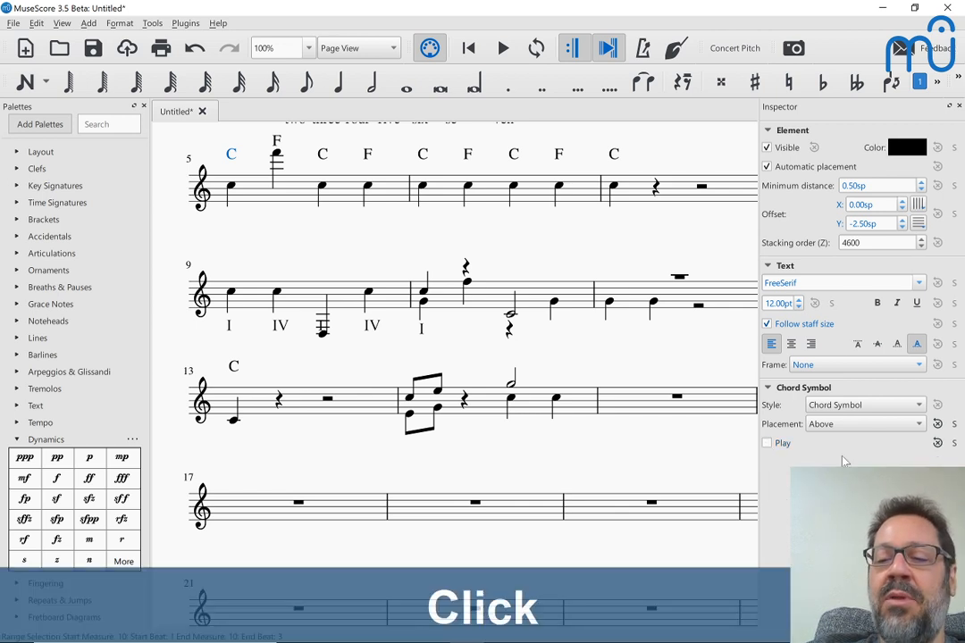
left_click(952, 447)
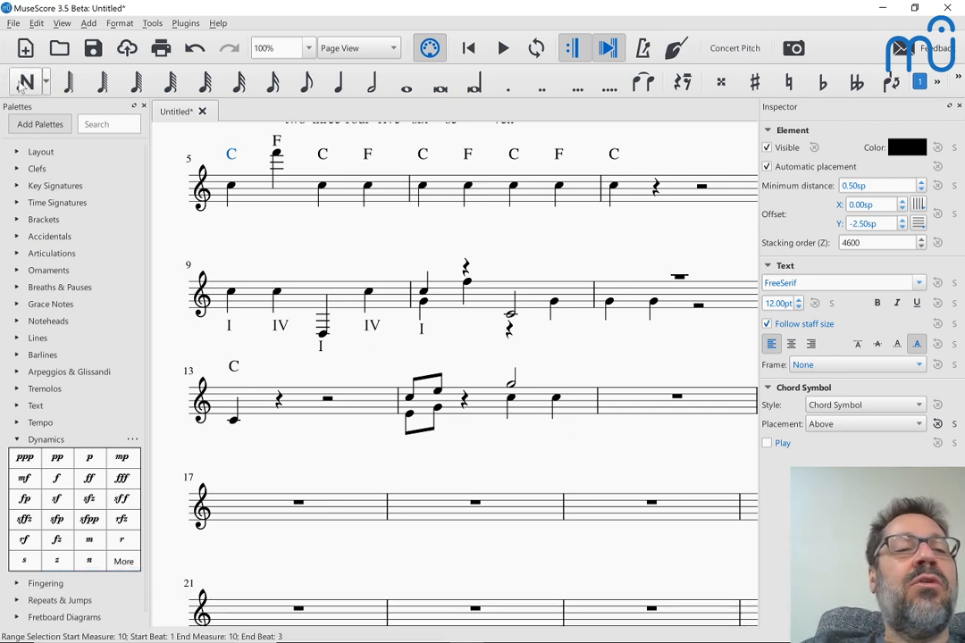
Enable Play Chord Symbols in the Note Input preferences and apply the change.
left_click(40, 23)
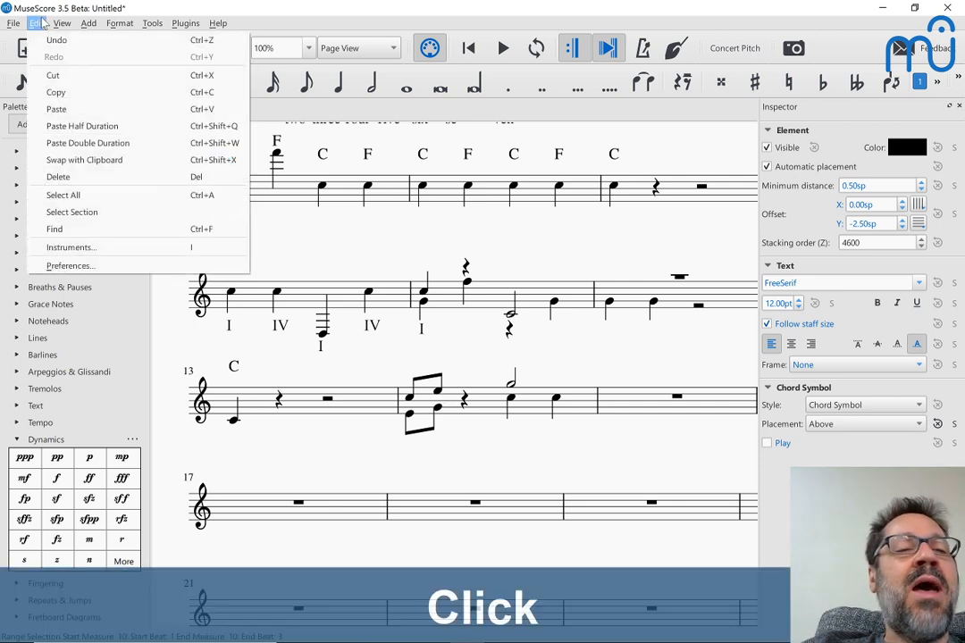
left_click(78, 266)
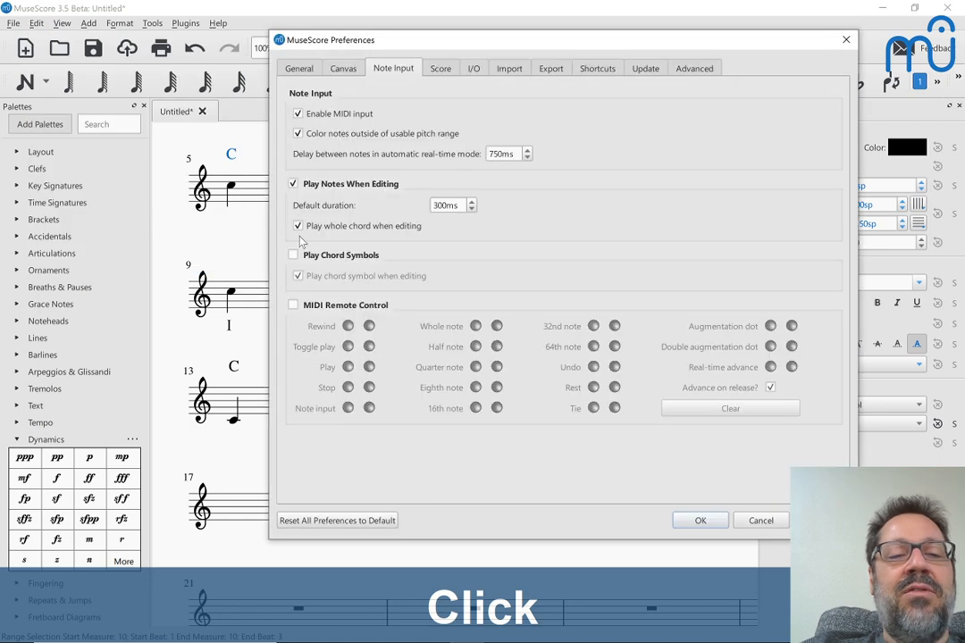
left_click(293, 256)
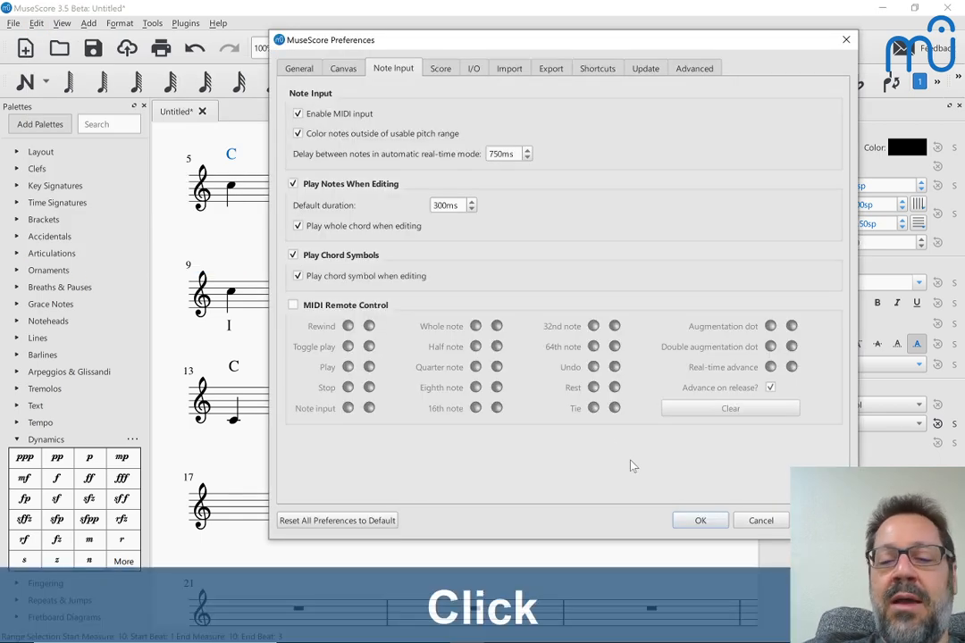
left_click(690, 522)
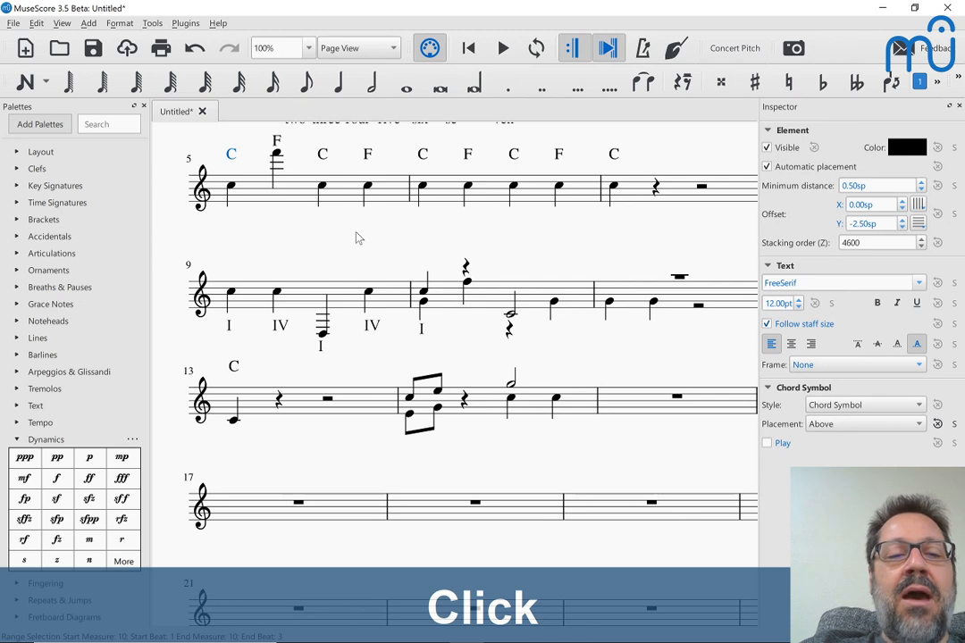
Play back measure 5 from its start with Play turned off in the chord symbol style, and stop.
left_click(252, 197)
key("space")
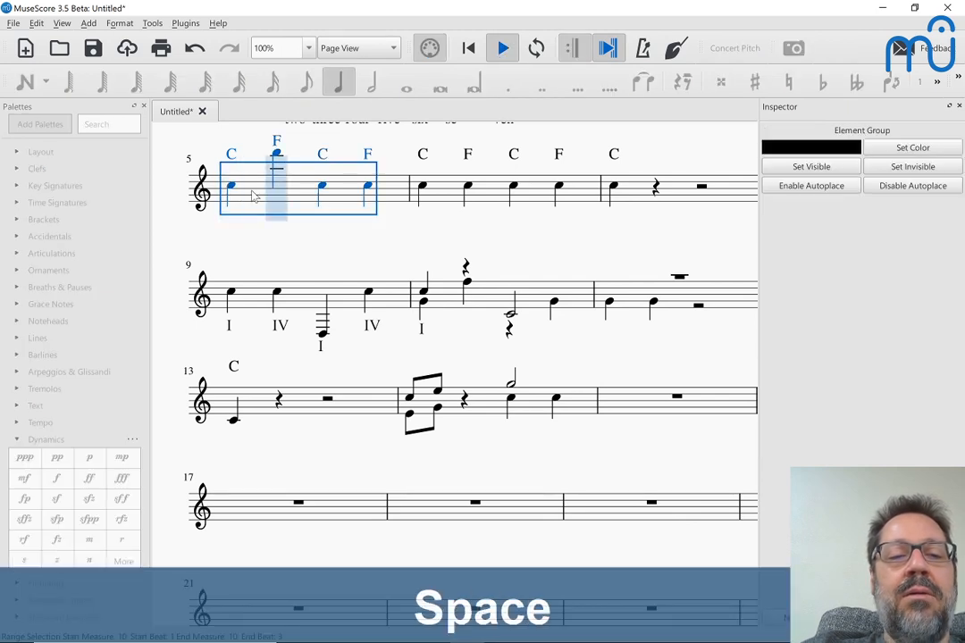
key("space")
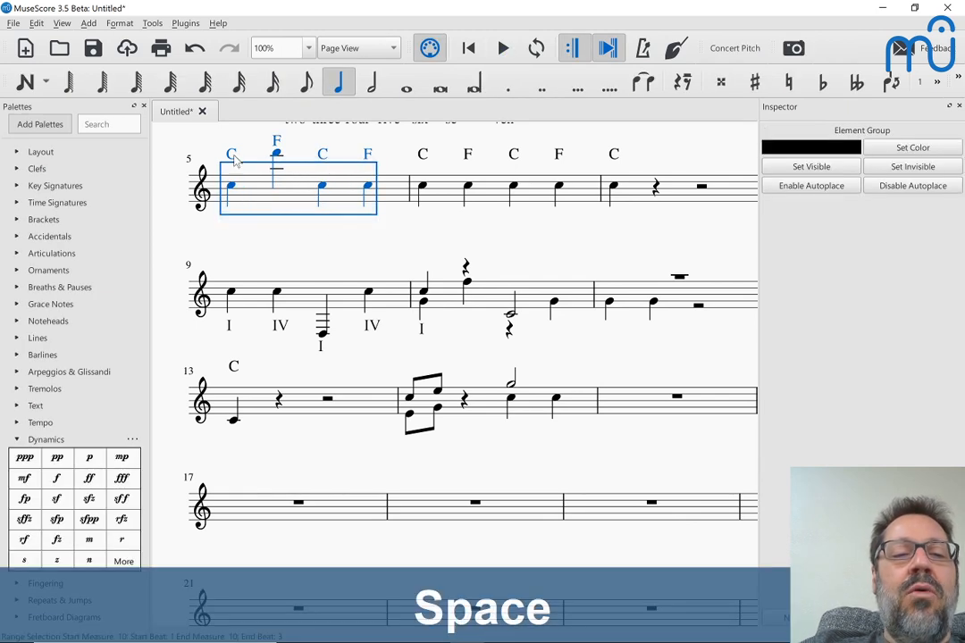
Turn on Play for only the first C chord symbol in measure 5 and play the measure back.
right_click(233, 156)
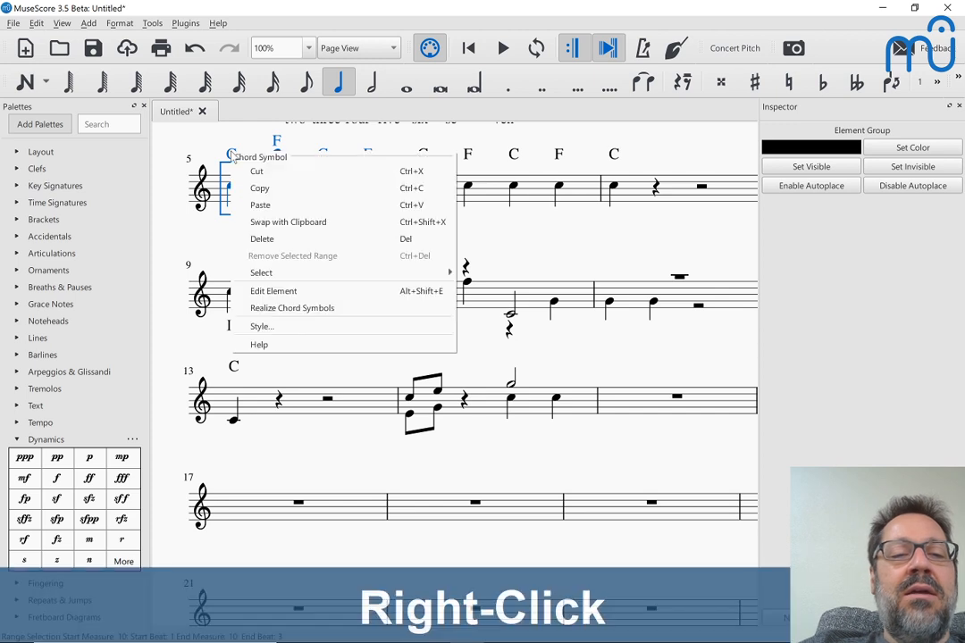
left_click(233, 156)
left_click(232, 154)
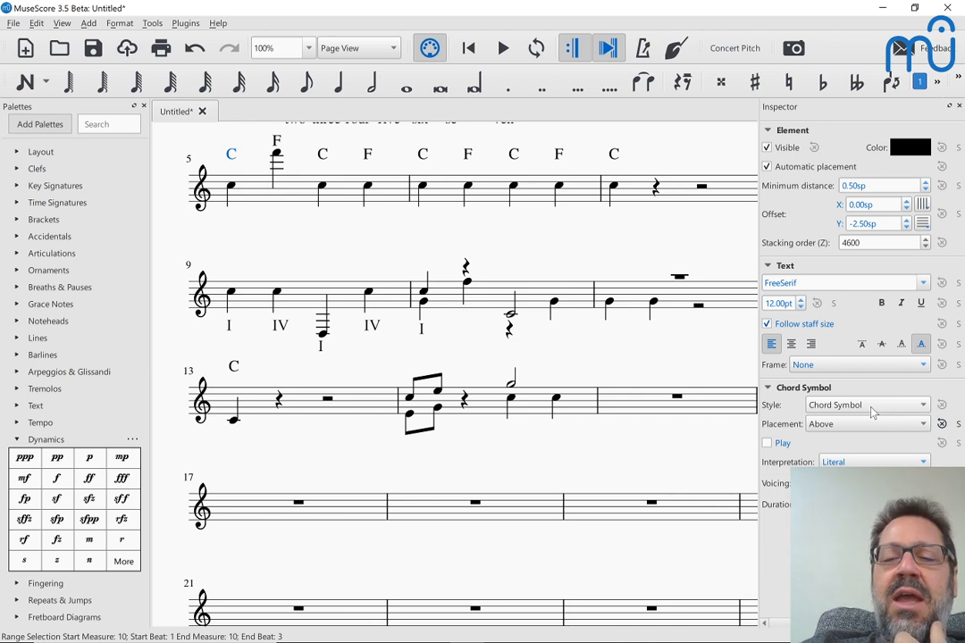
left_click(769, 446)
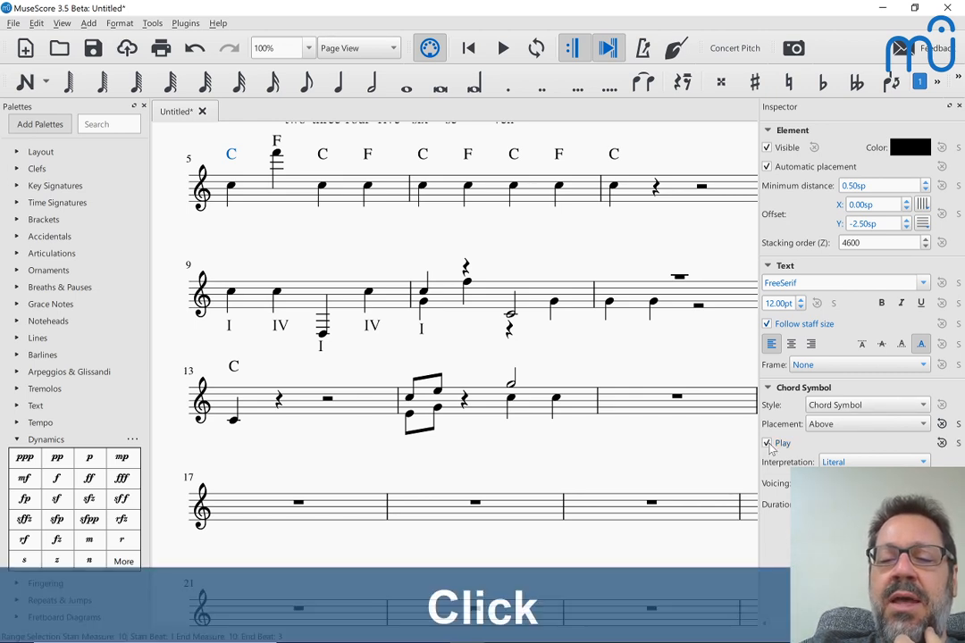
left_click(245, 192)
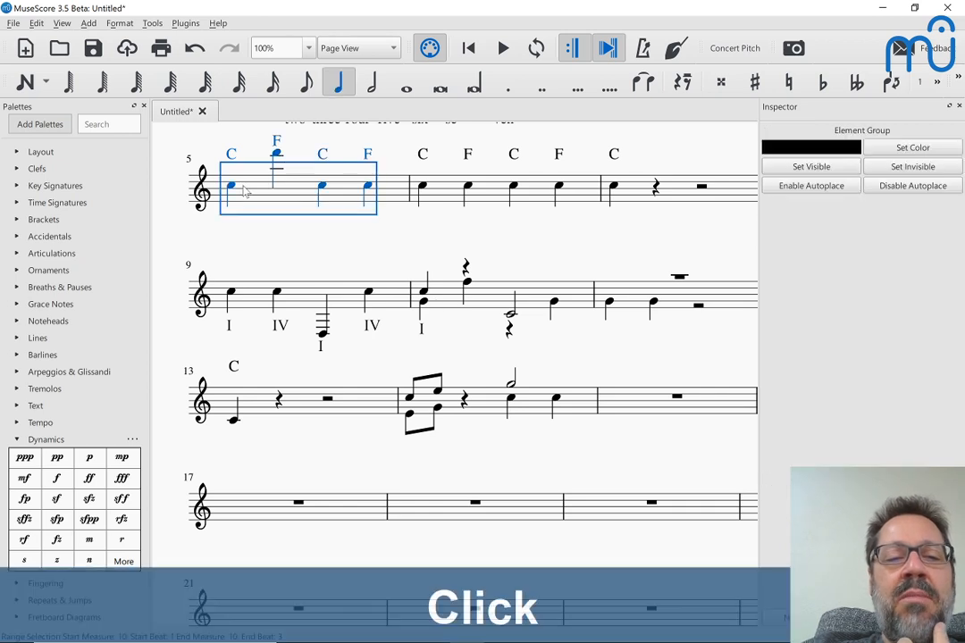
key("space")
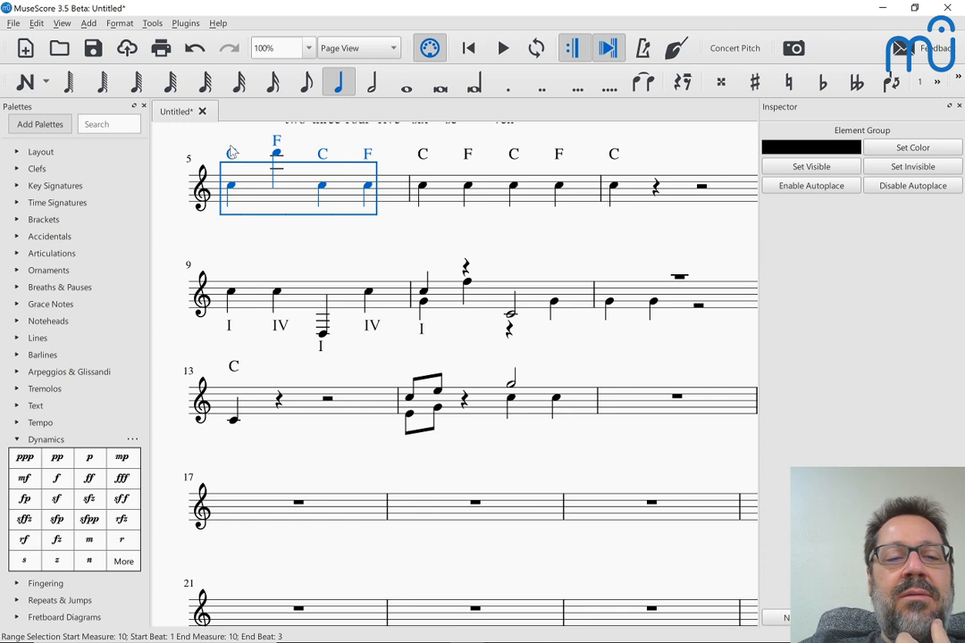
Set the first C chord symbol's enabled Play property as the style default and play back measure 5.
left_click(232, 153)
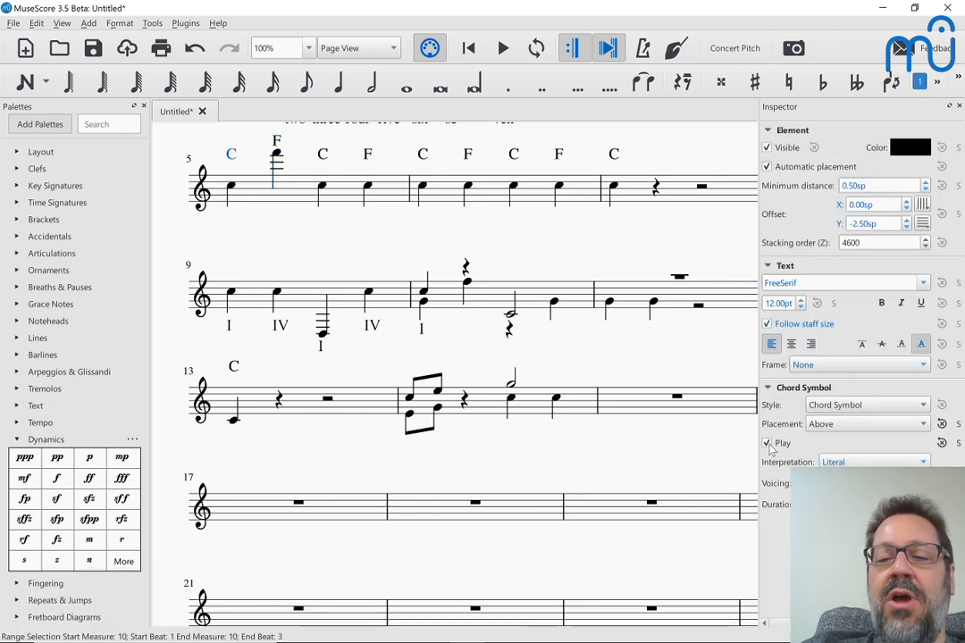
left_click(959, 443)
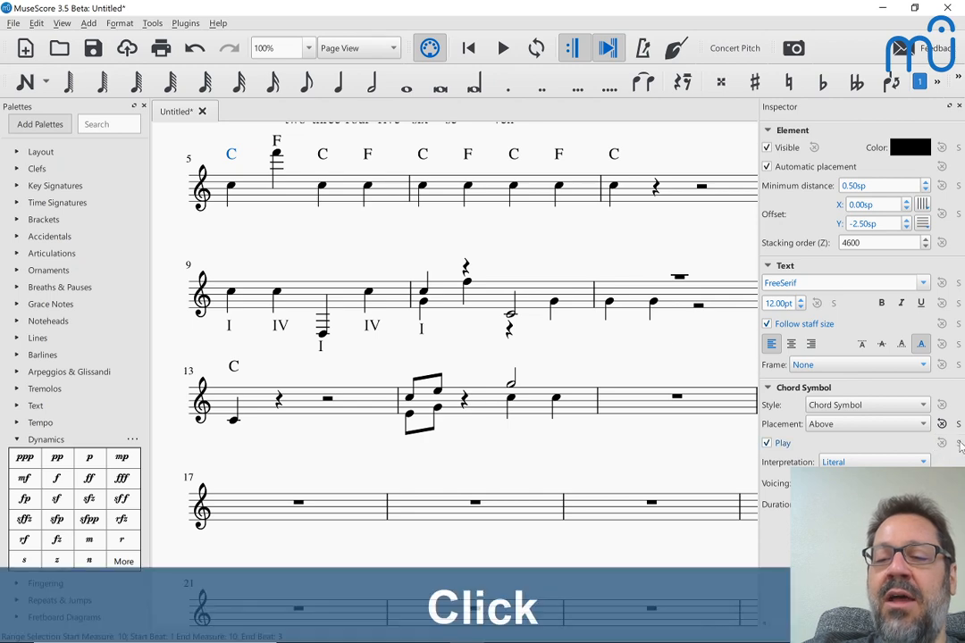
left_click(243, 195)
key("space")
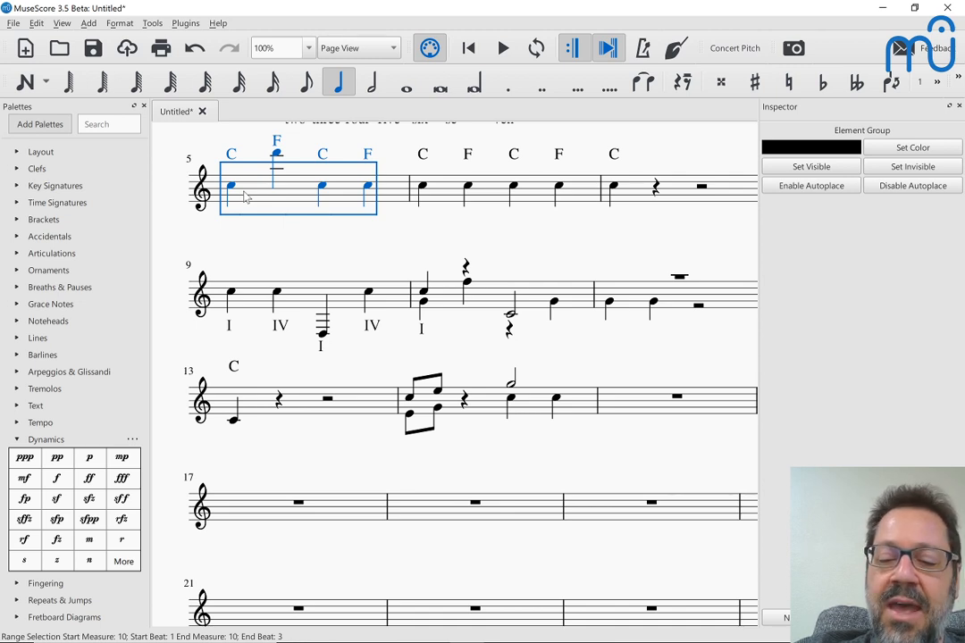
Open the Mixer, expand the Piano part's channels, select its chord symbols channel, and enlarge the Mixer to show the full channel strips.
key("F10")
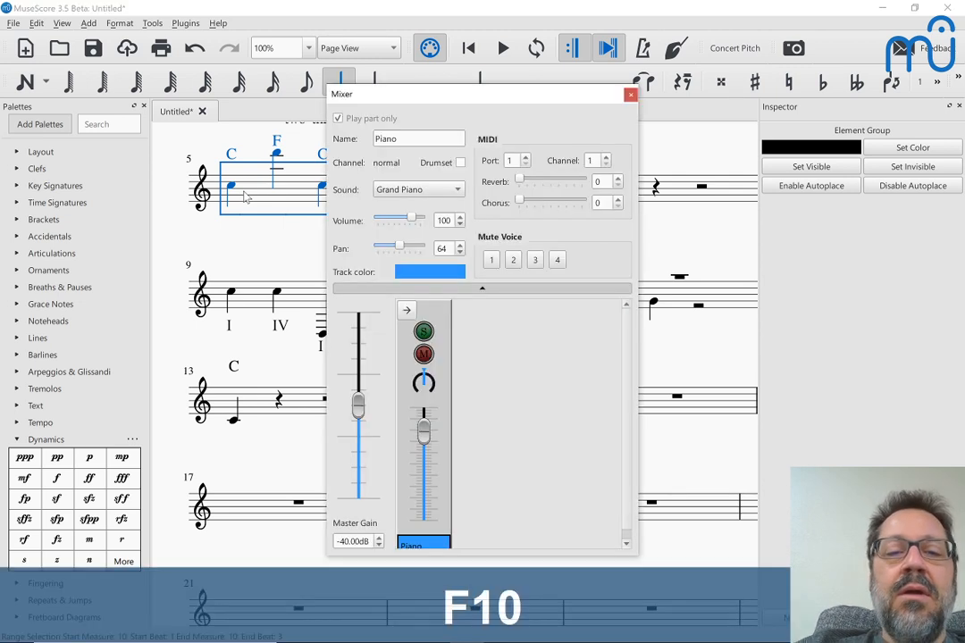
left_click(406, 310)
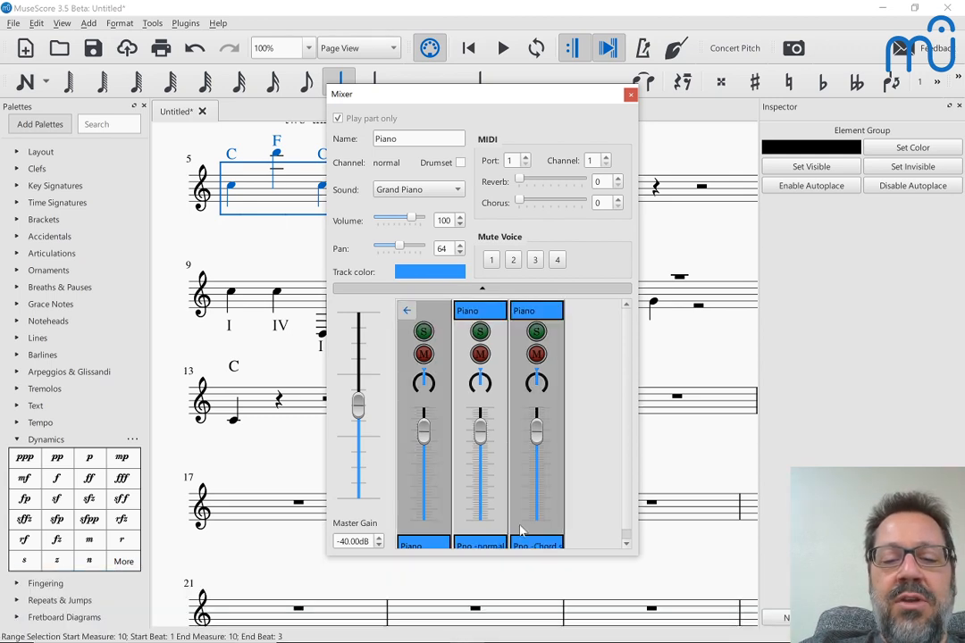
right_click(528, 565)
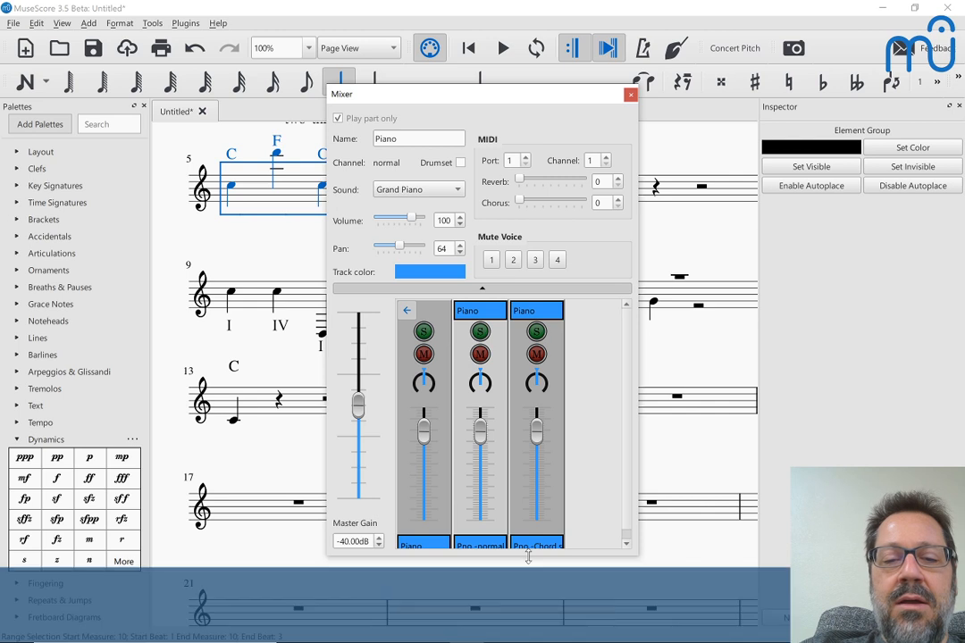
left_click(523, 490)
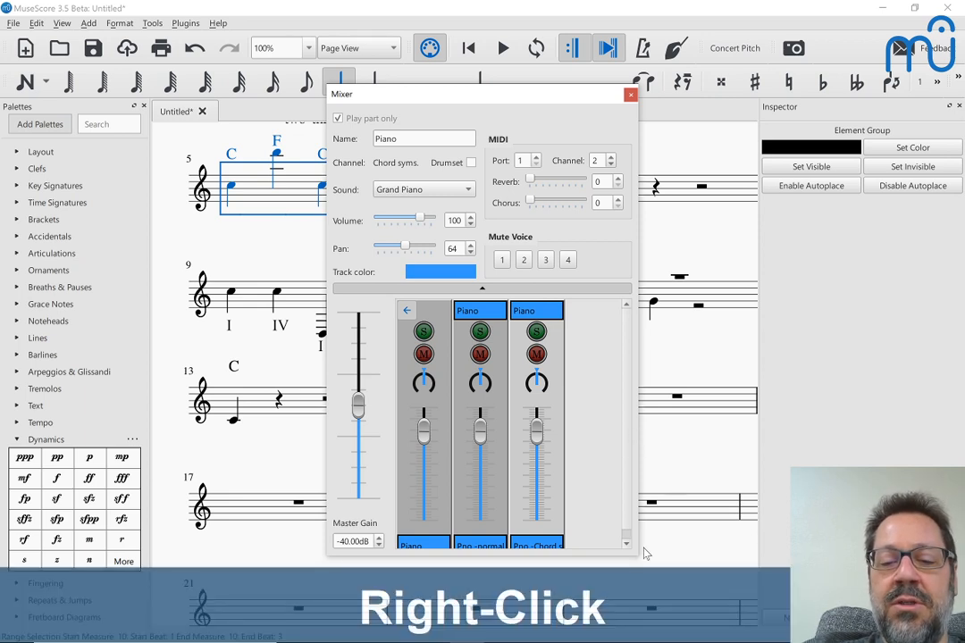
left_click_drag(642, 555, 705, 574)
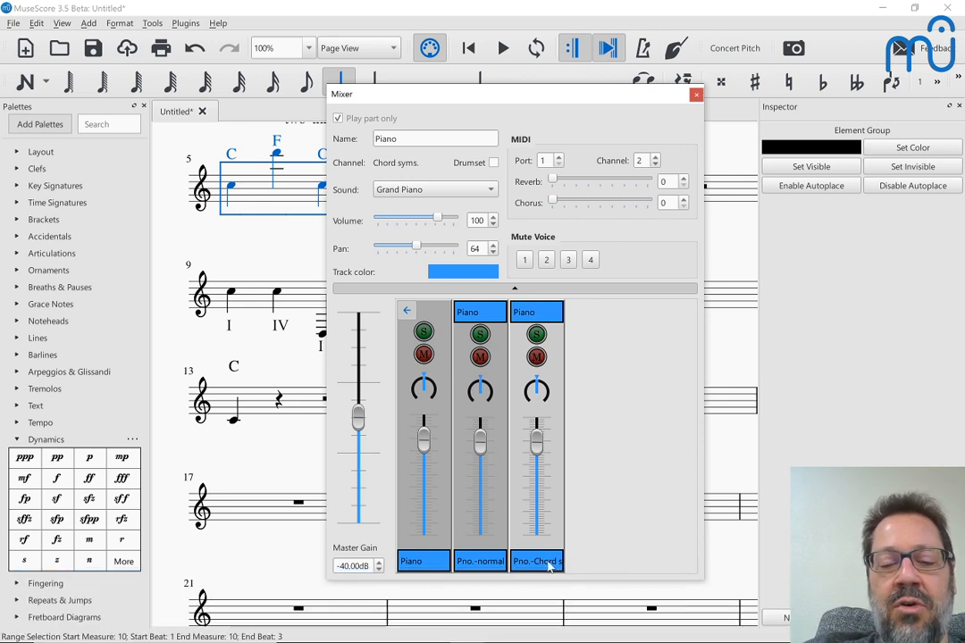
mouse_move(549, 565)
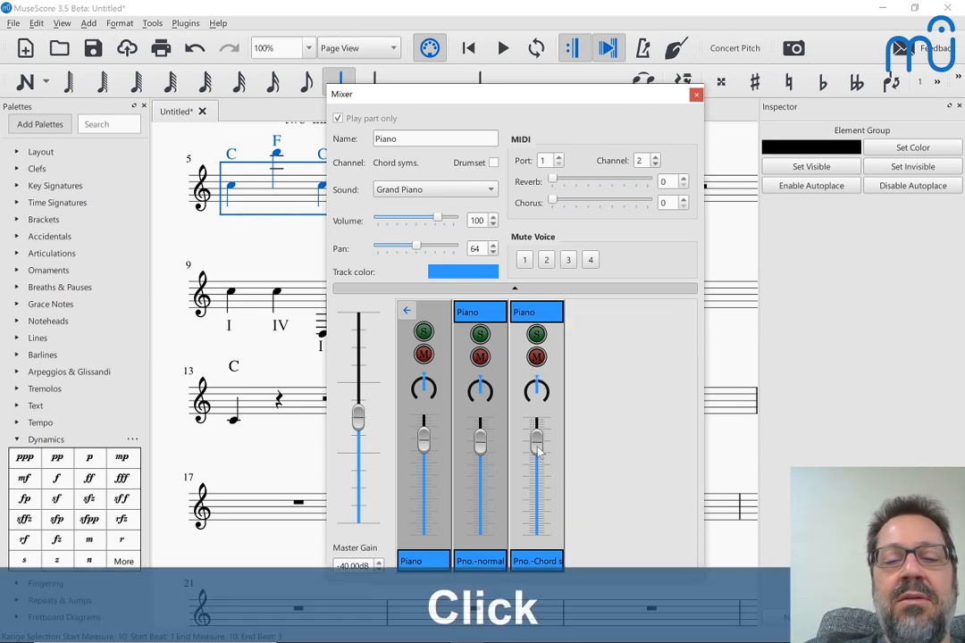
Lower the Piano chord symbols channel volume to 25 and play back measure 5.
left_click_drag(537, 443, 538, 511)
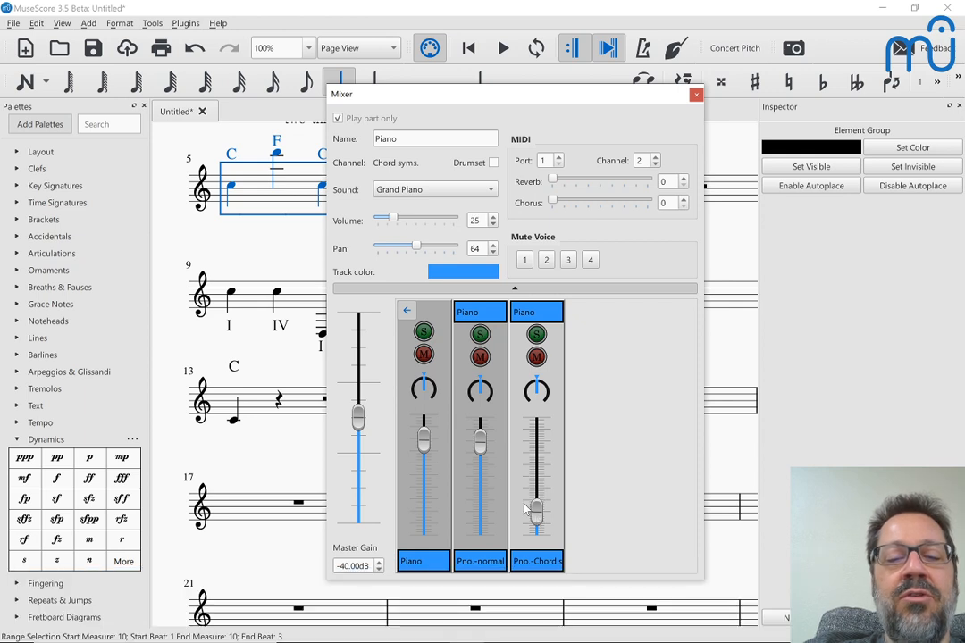
left_click(259, 199)
key("space")
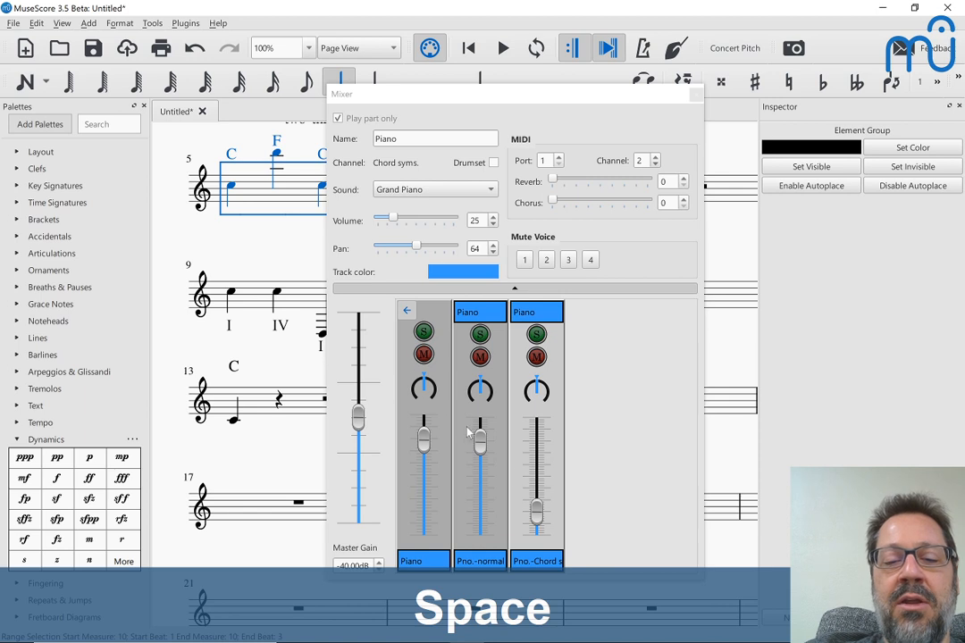
Raise the Piano chord symbols channel volume to 63 and play back measure 5.
left_click(535, 492)
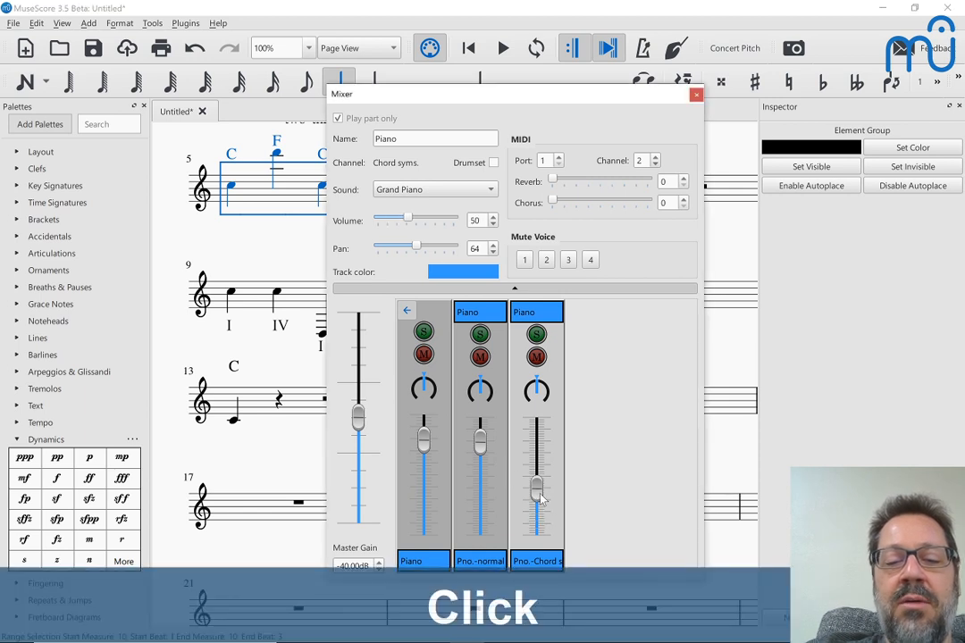
left_click(241, 185)
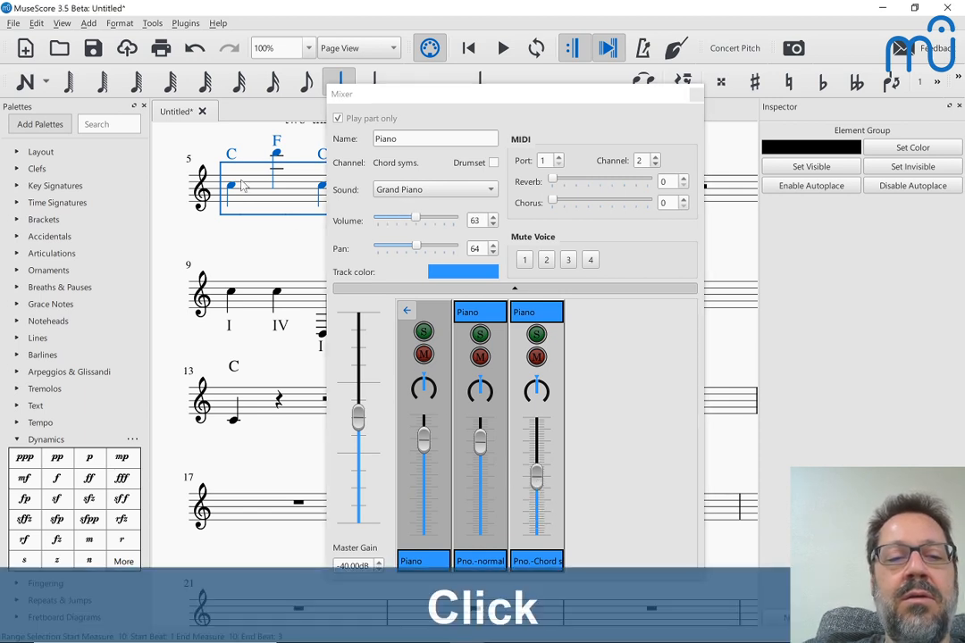
key("space")
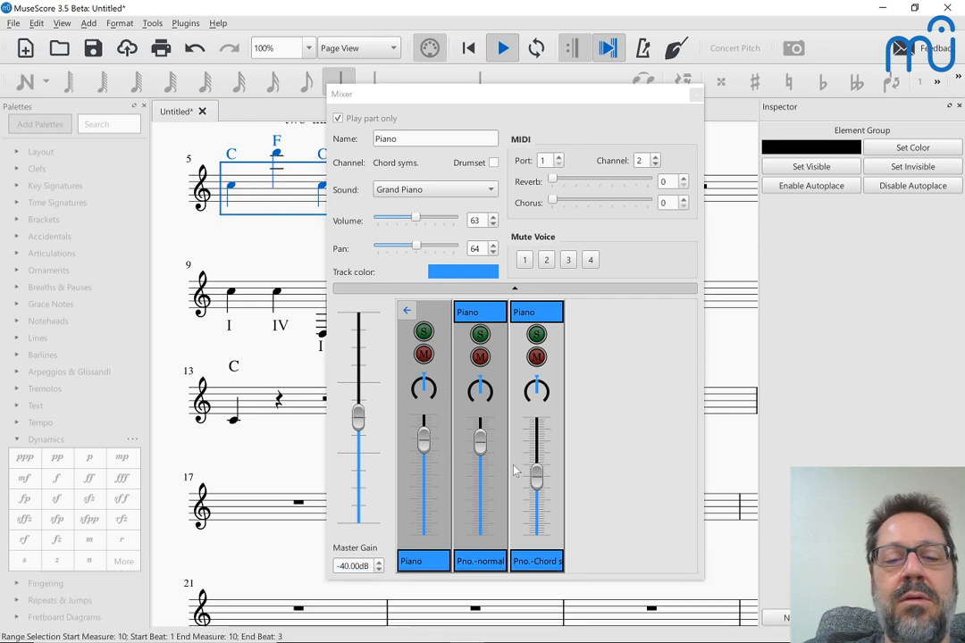
Set the Piano chord symbols channel volume to 40, then play back measure 5 and stop.
left_click(538, 487)
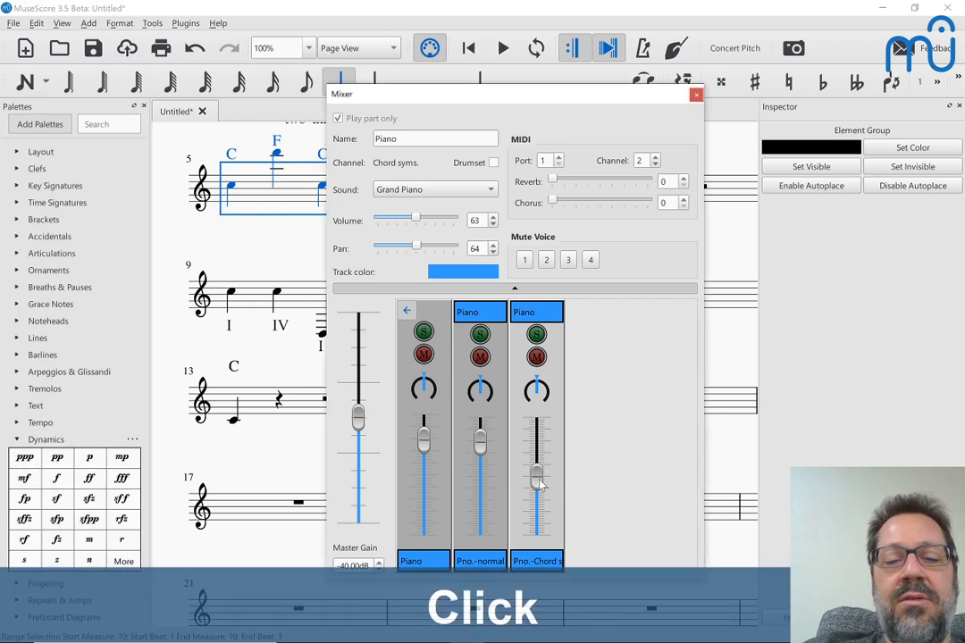
left_click_drag(538, 487, 537, 504)
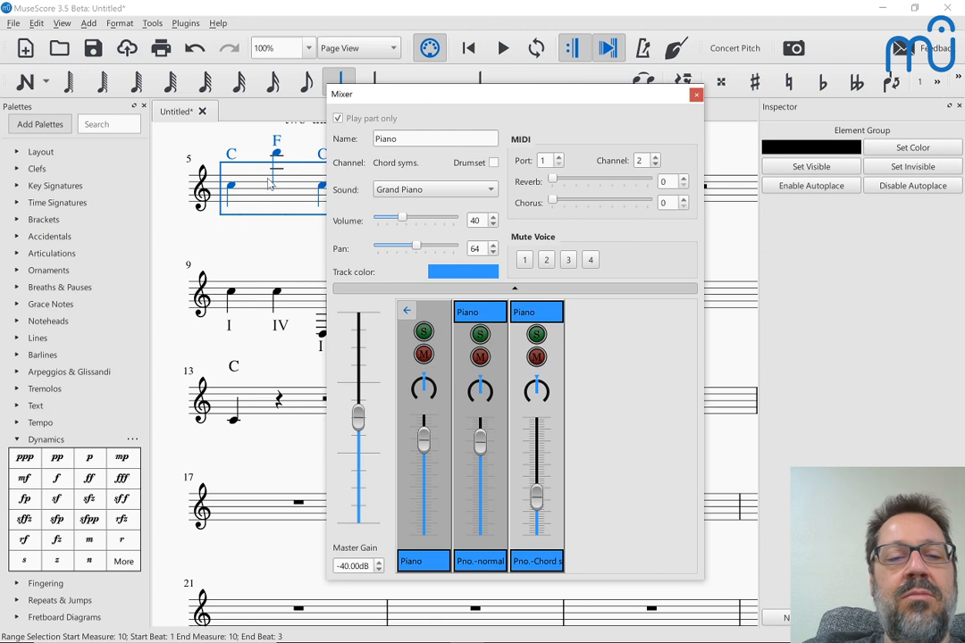
left_click(249, 202)
key("space")
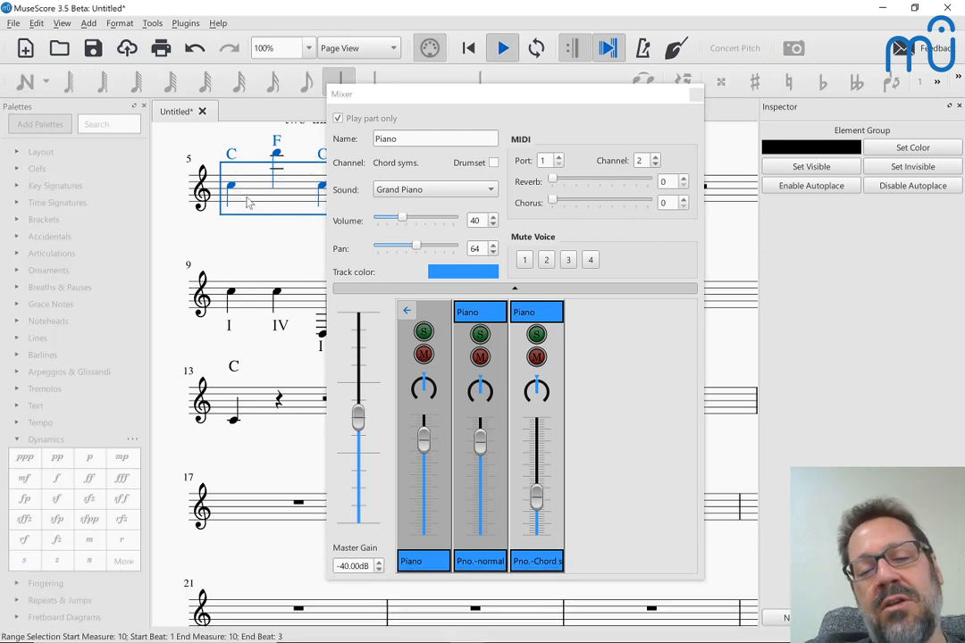
key("space")
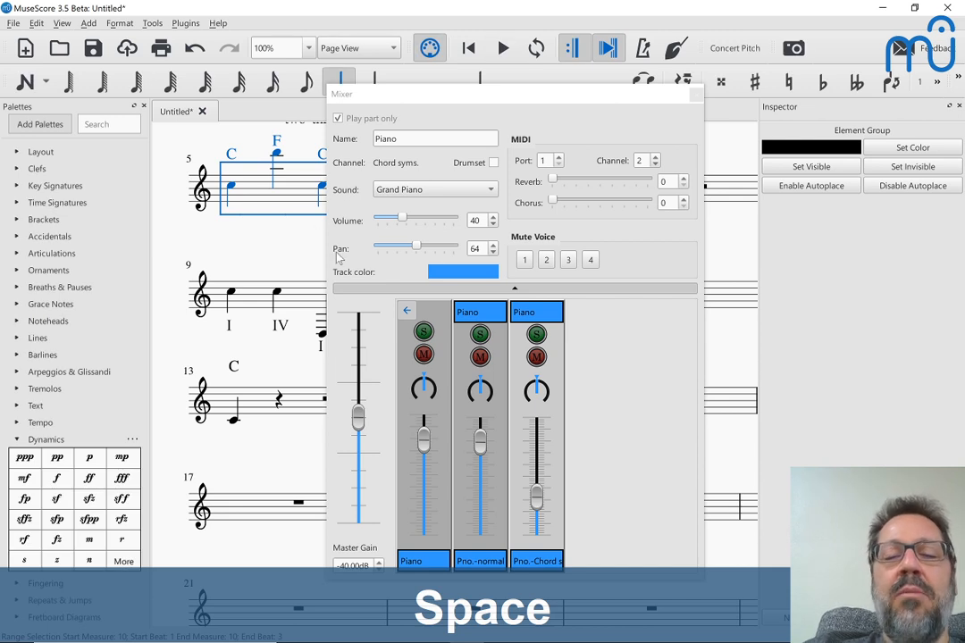
Mute the Piano chord symbols channel and close the Mixer.
left_click(536, 358)
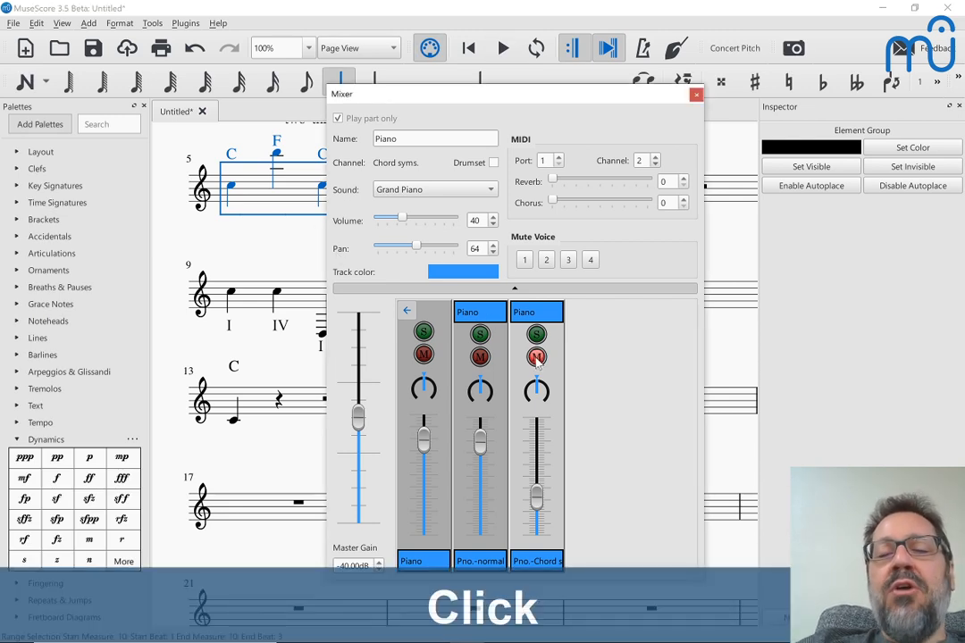
left_click(696, 94)
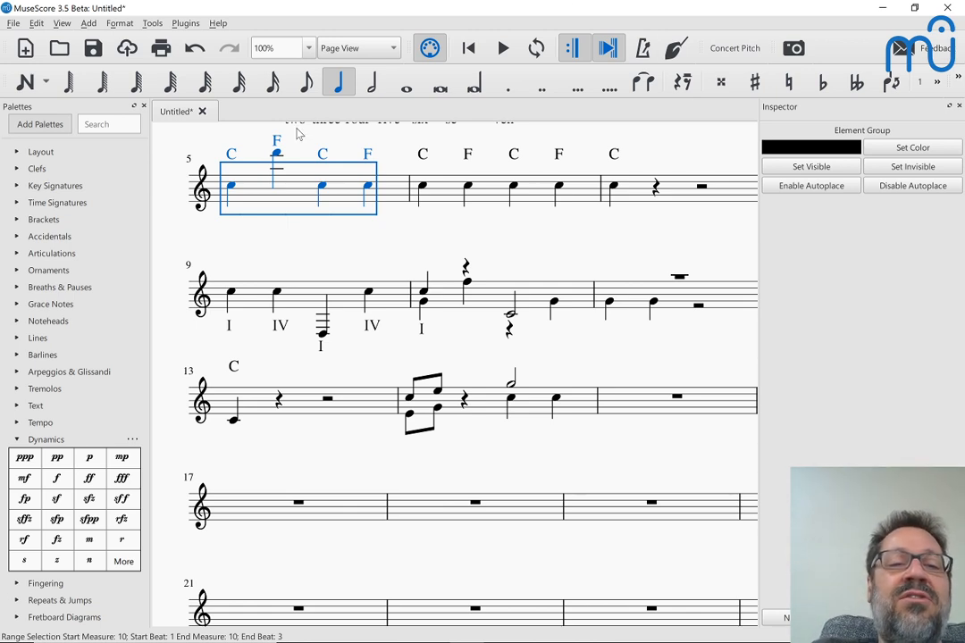
Select the first C chord symbol in measure 5 and review the Chord Symbols style settings for playback options.
left_click(233, 158)
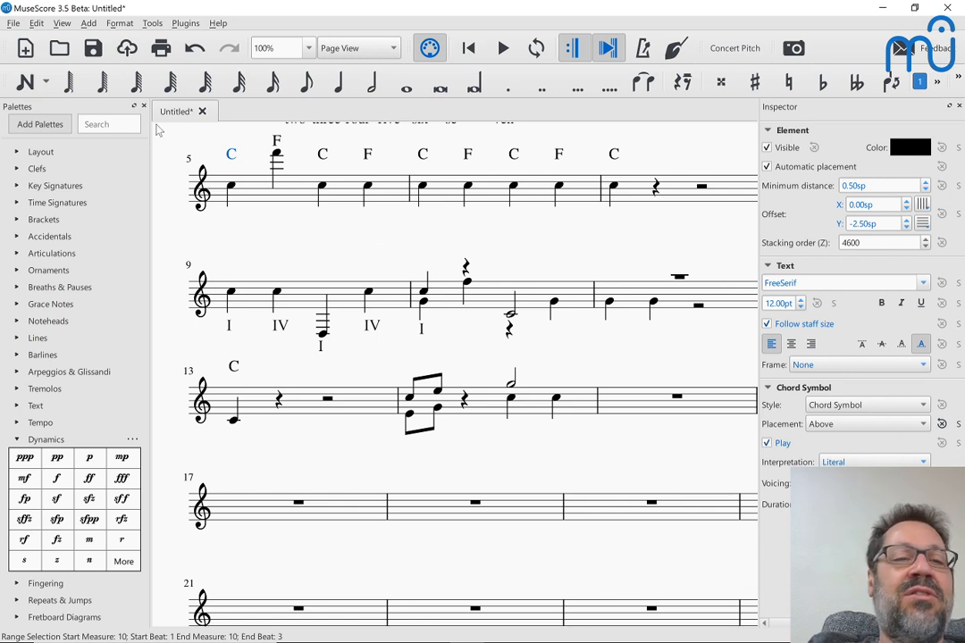
left_click(116, 27)
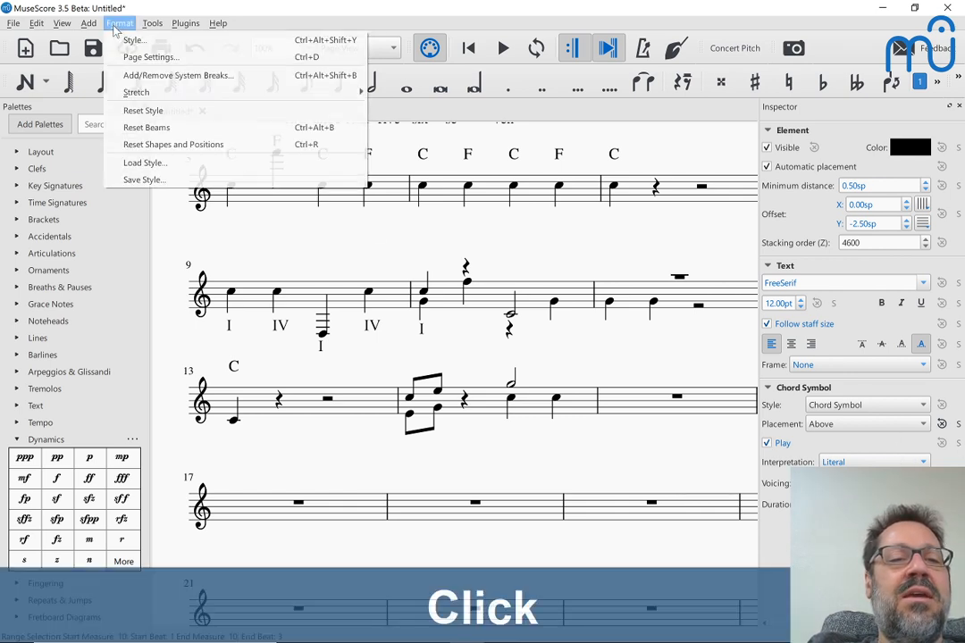
left_click(130, 37)
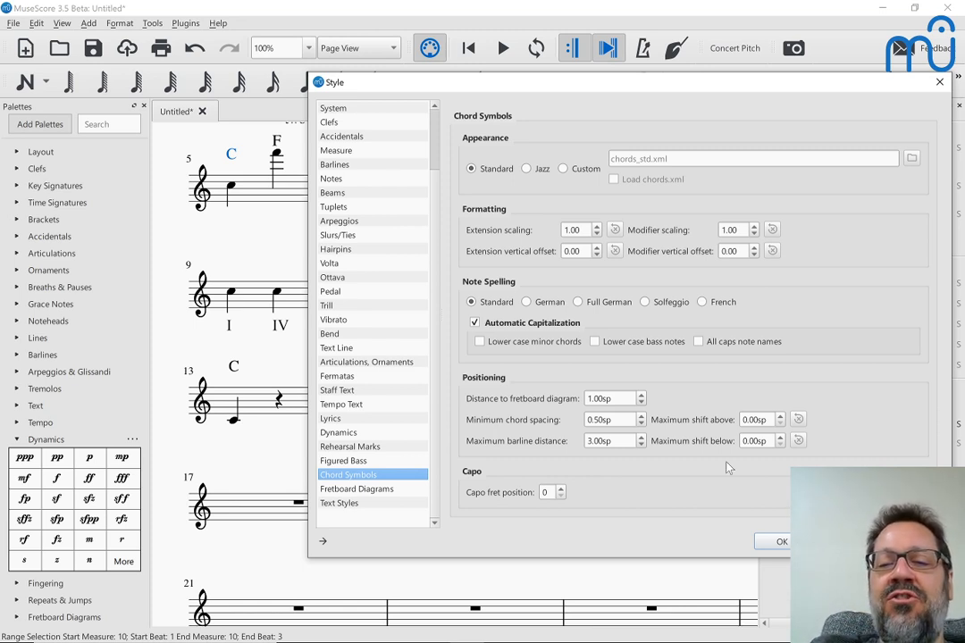
left_click(776, 542)
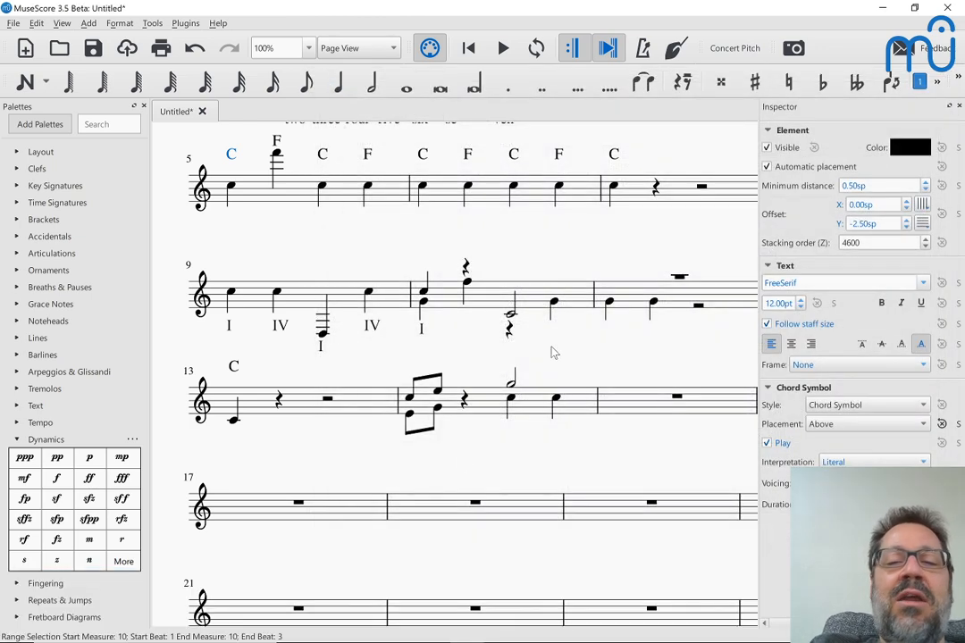
Turn off Play for the selected C chord symbol in measure 5, check the YouTube live chat, and return to the MuseScore score.
left_click(767, 445)
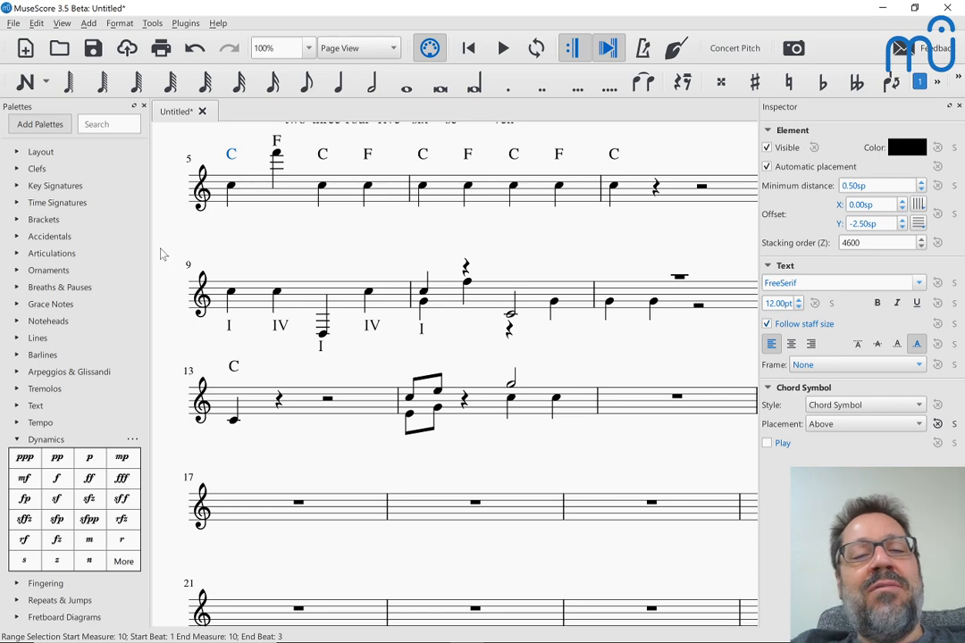
key("alt+Tab")
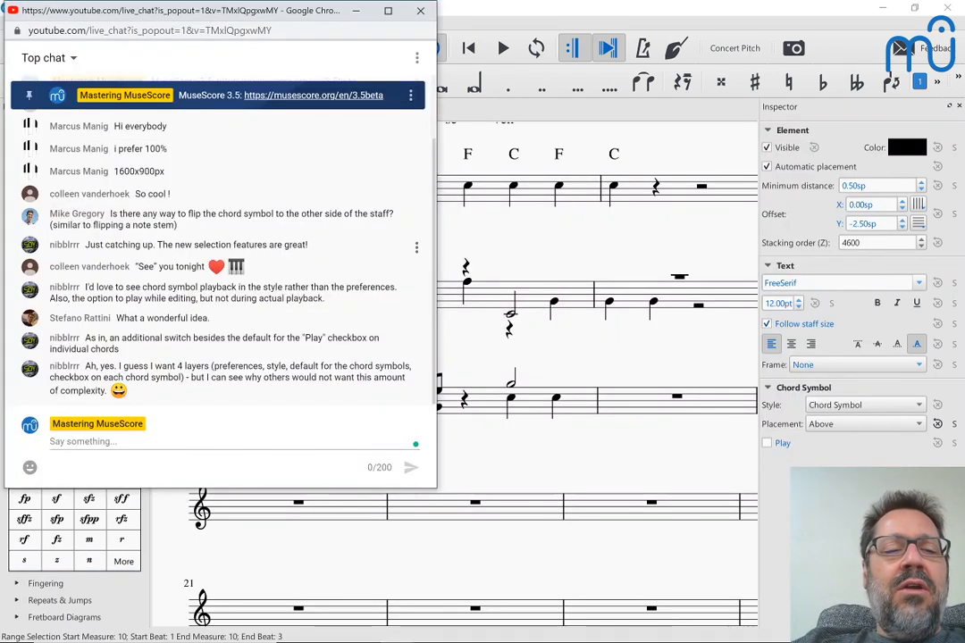
key("alt+Tab")
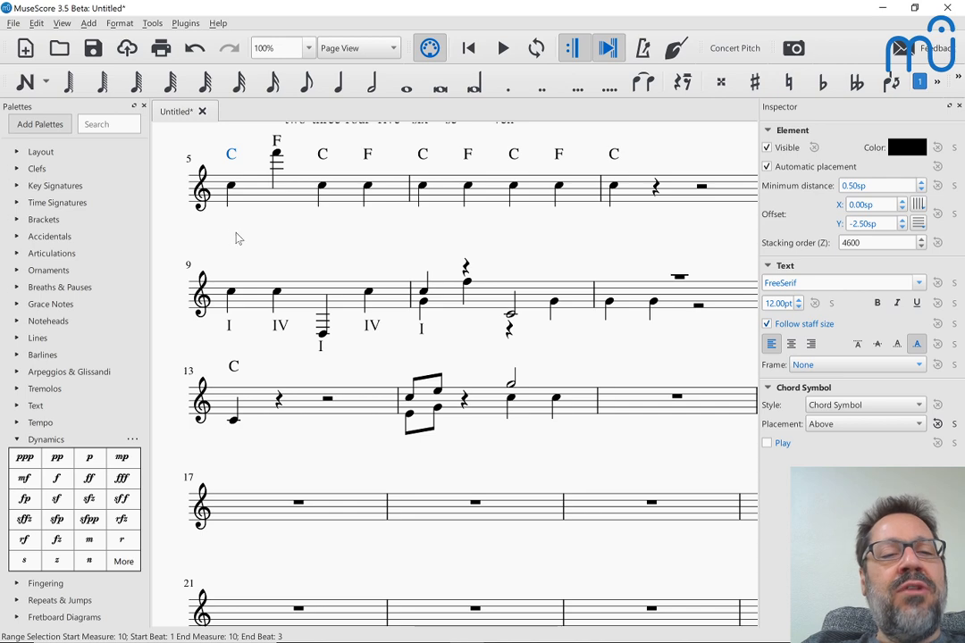
scroll(238, 236, "up", 1)
scroll(238, 239, "down", 1)
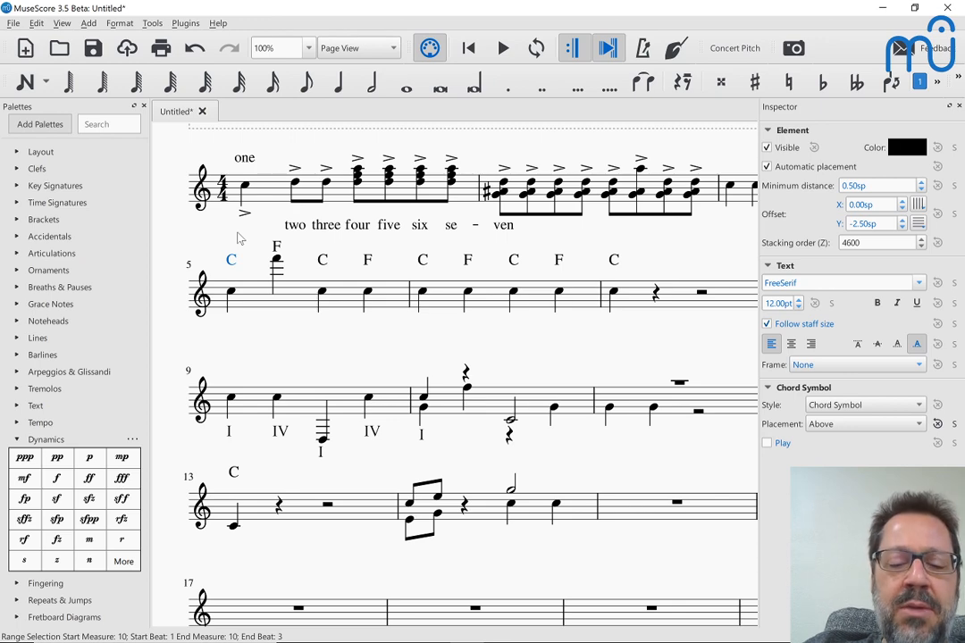
Create a new score from the Choose Instruments template with Flute and Alto Saxophone from the Woodwinds.
key("ctrl+n")
key("Return")
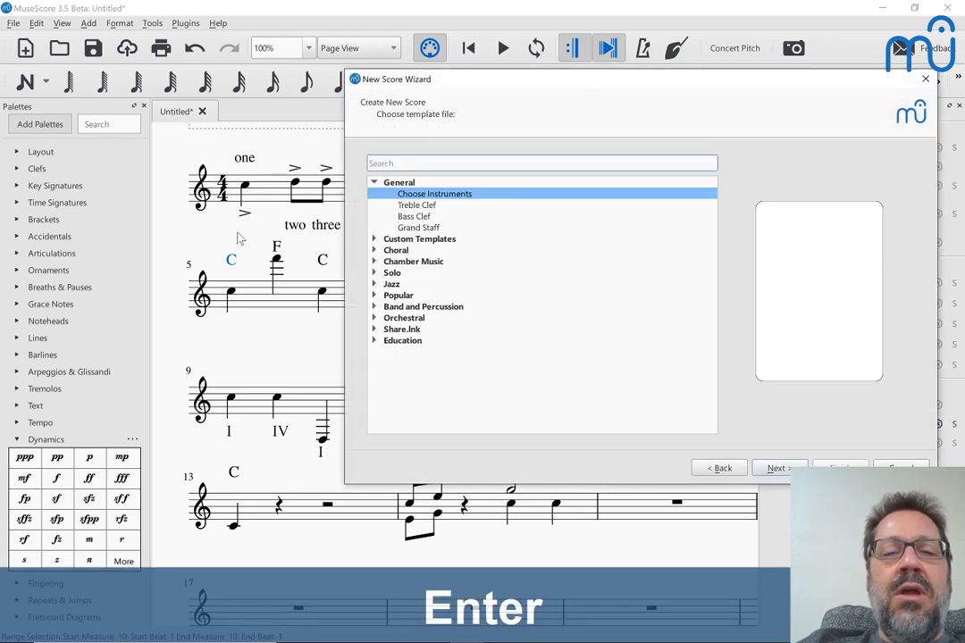
key("Return")
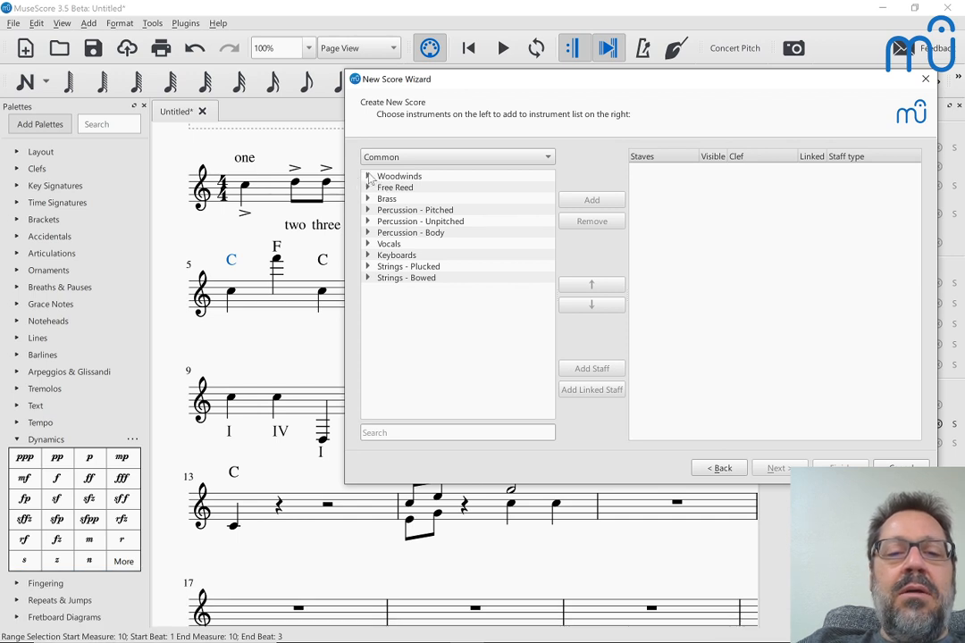
right_click(403, 182)
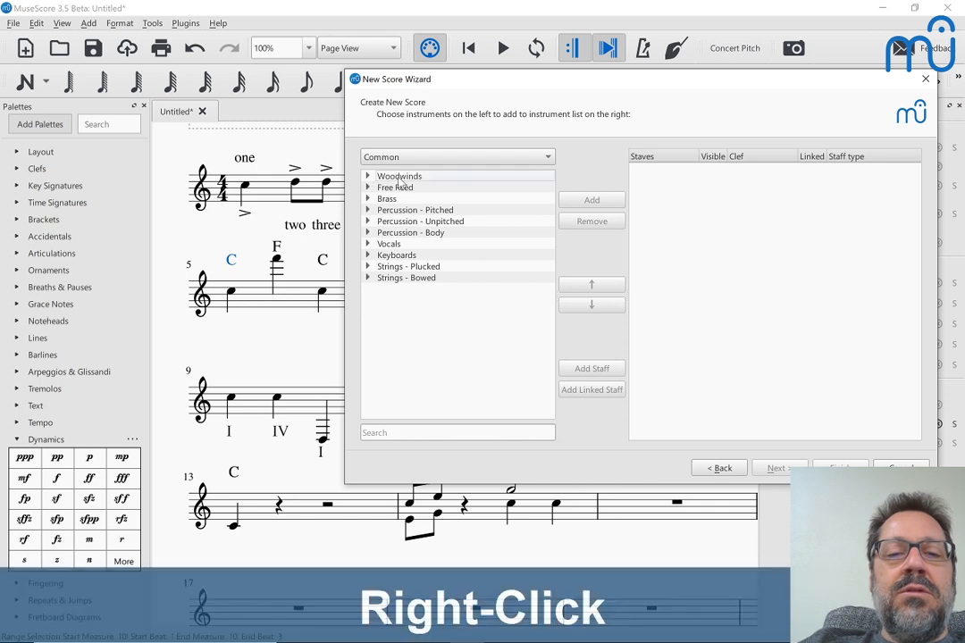
double_click(401, 179)
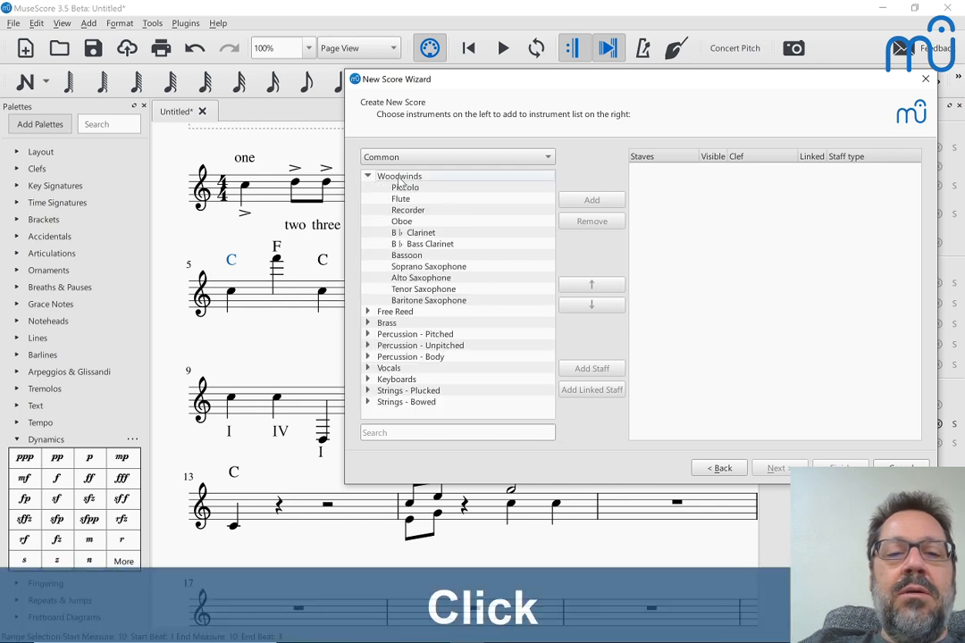
left_click(403, 199)
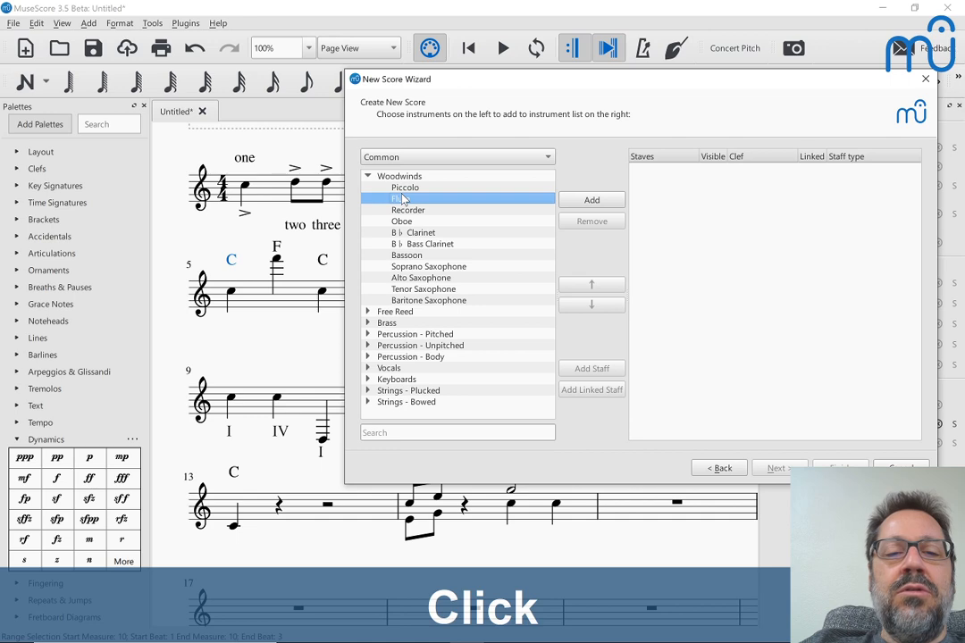
double_click(403, 198)
left_click(409, 279)
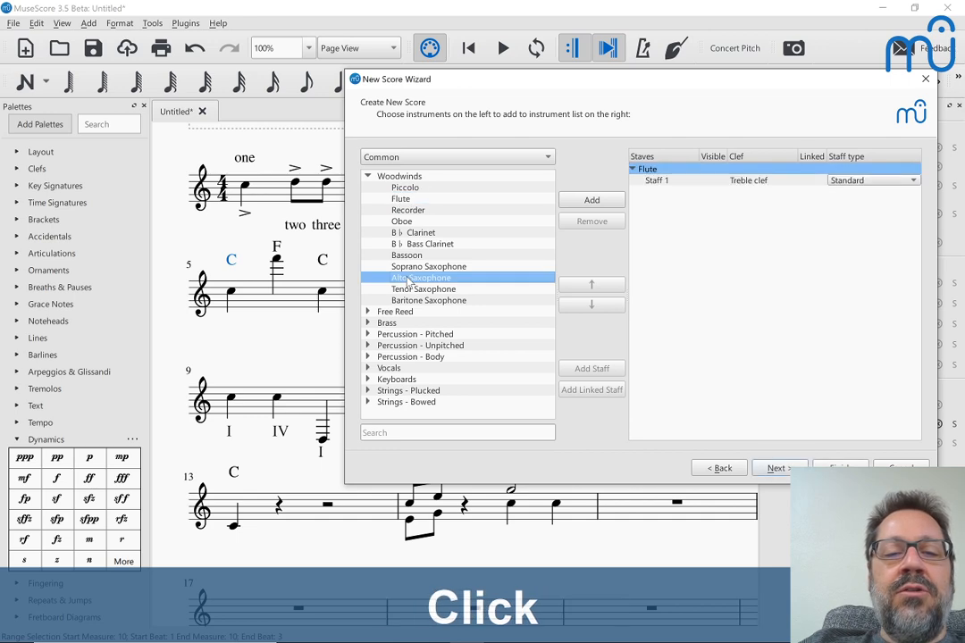
double_click(409, 279)
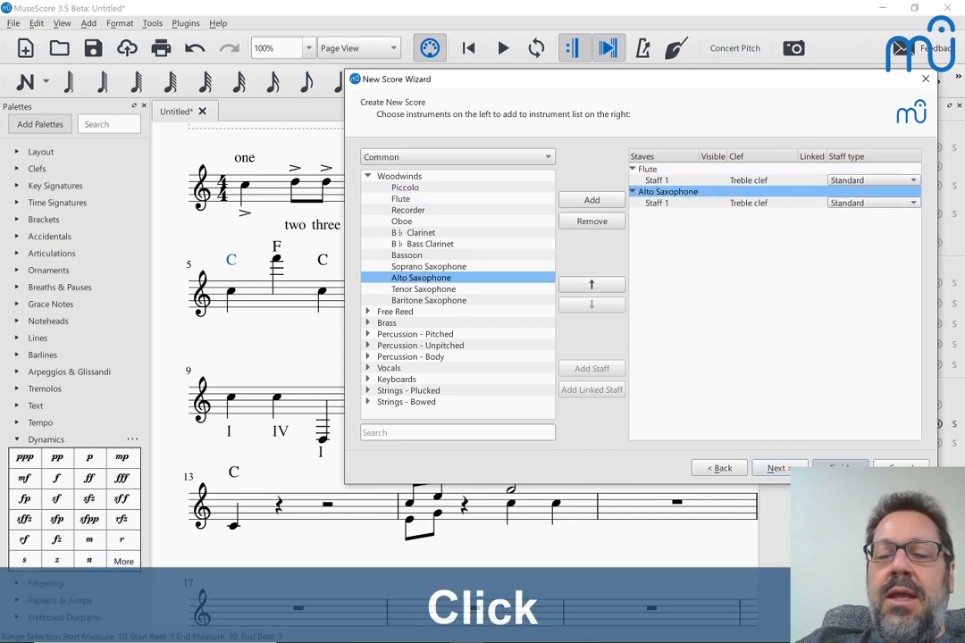
left_click(841, 468)
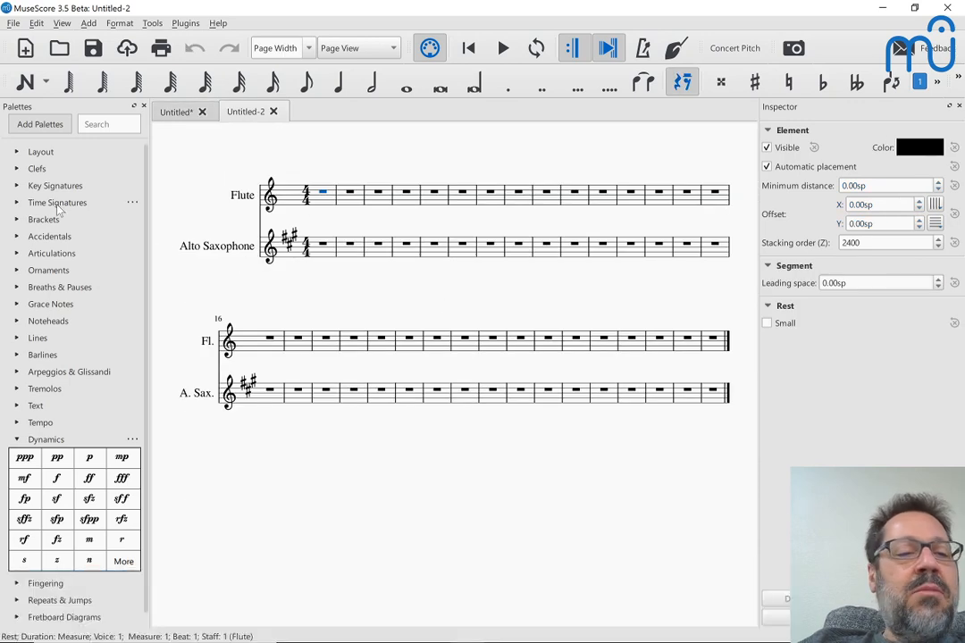
Apply the five-sharp key signature to the start of the Flute staff.
left_click(16, 186)
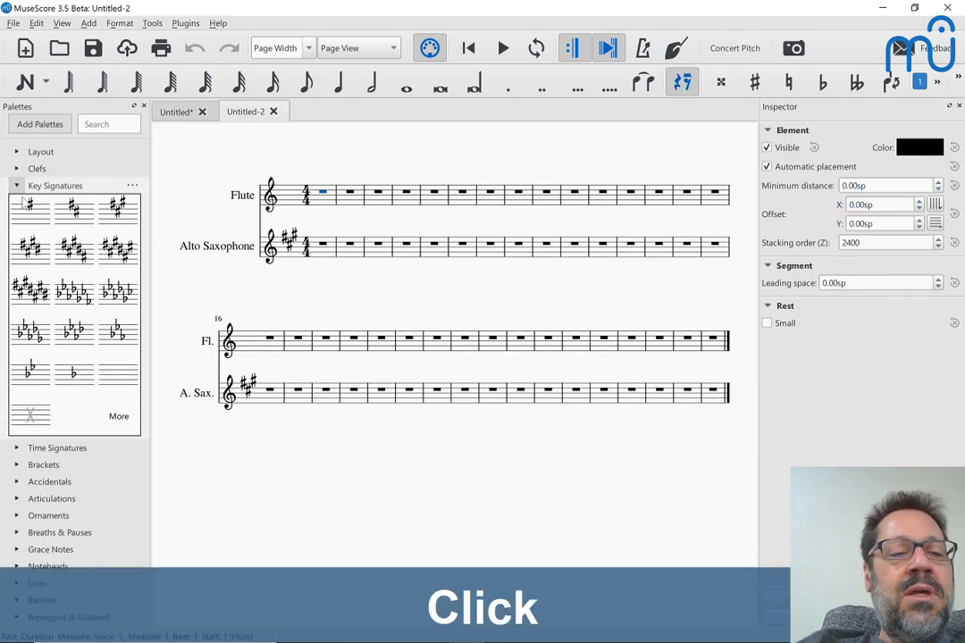
left_click_drag(75, 251, 273, 196)
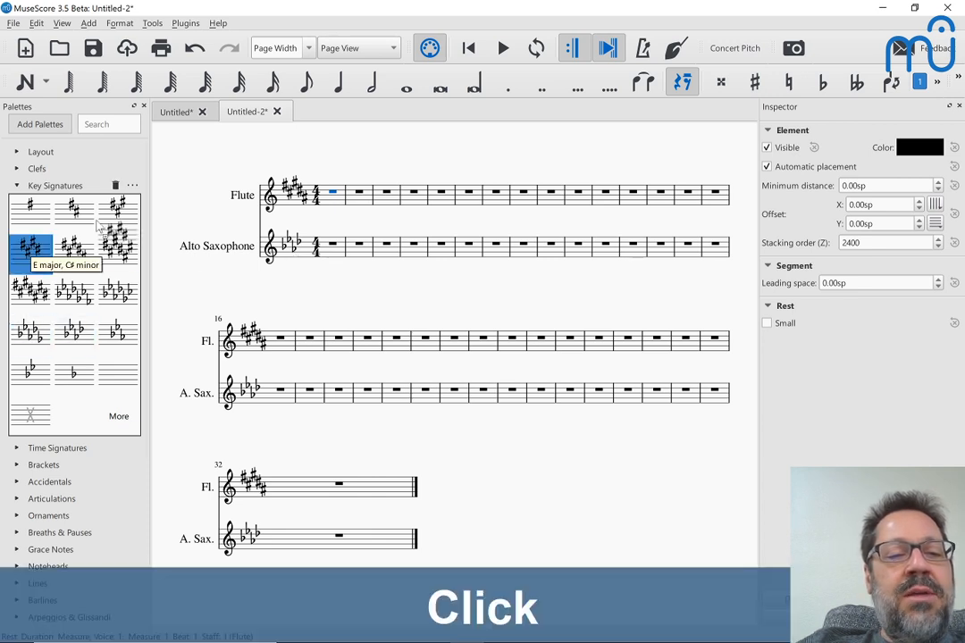
Replace the Flute staff's opening key signature with E major and select the Alto Saxophone's opening key signature.
left_click_drag(29, 251, 319, 203)
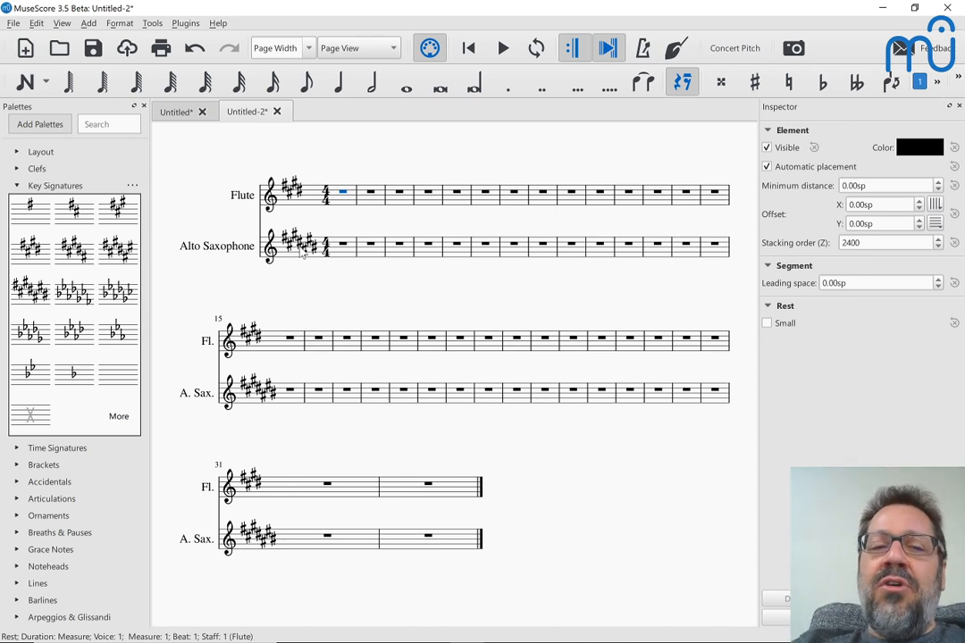
left_click(303, 255)
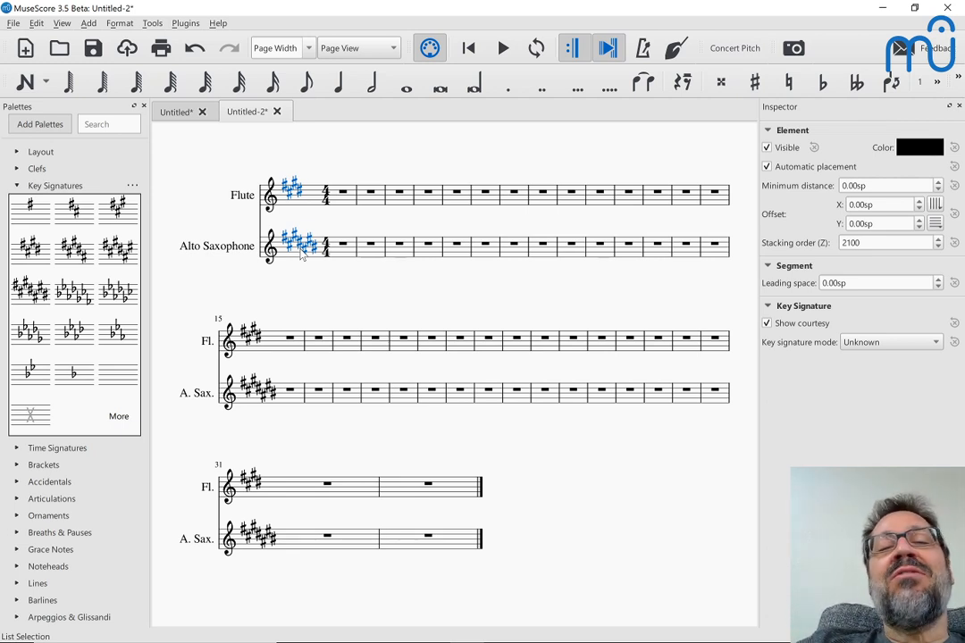
Try preferring Flats for the Alto Saxophone's transposed key signatures, and undo the change.
right_click(346, 254)
left_click(374, 307)
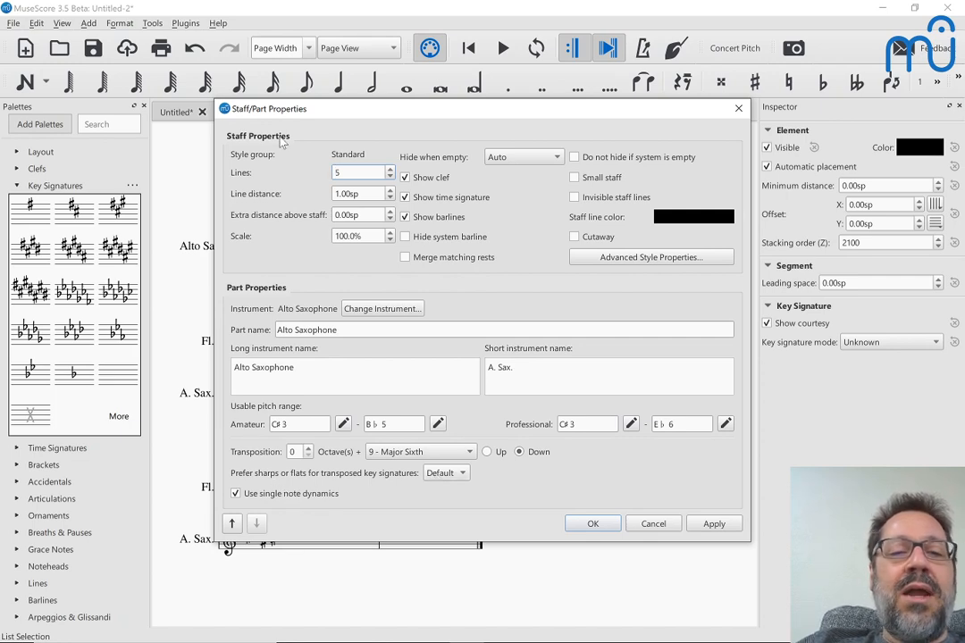
left_click_drag(293, 111, 466, 94)
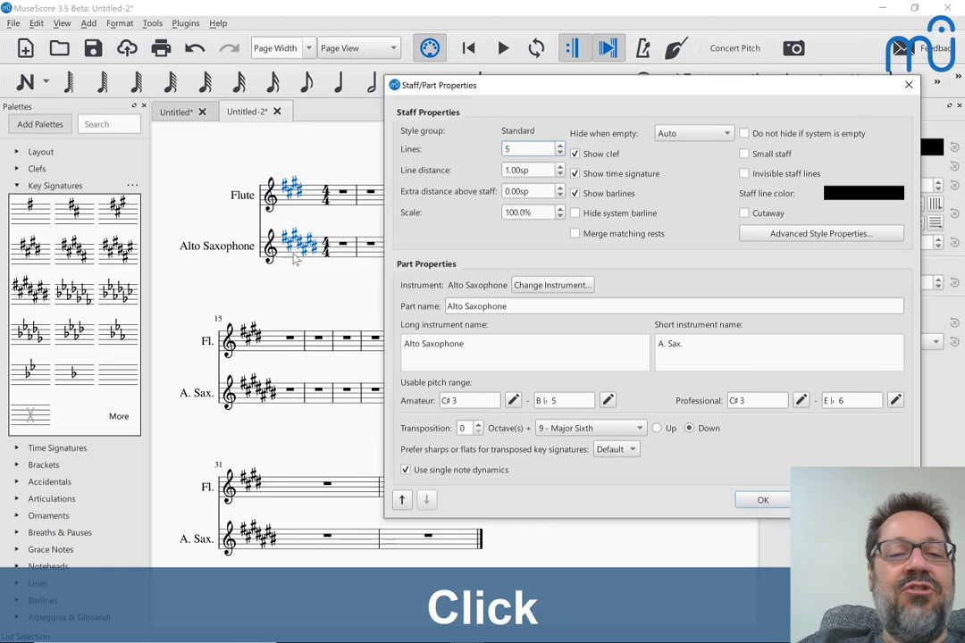
left_click(608, 448)
left_click(607, 492)
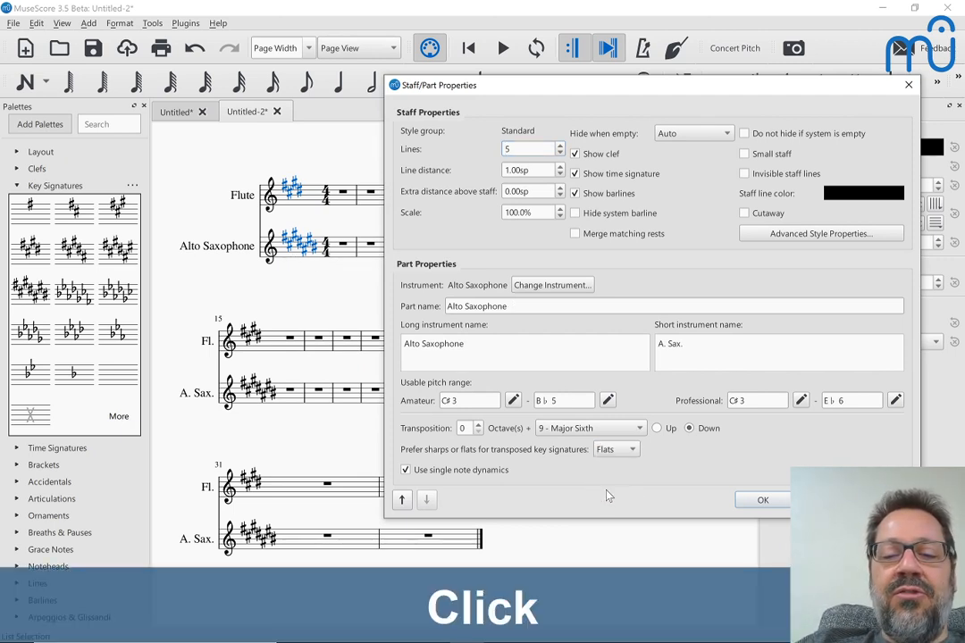
left_click(758, 501)
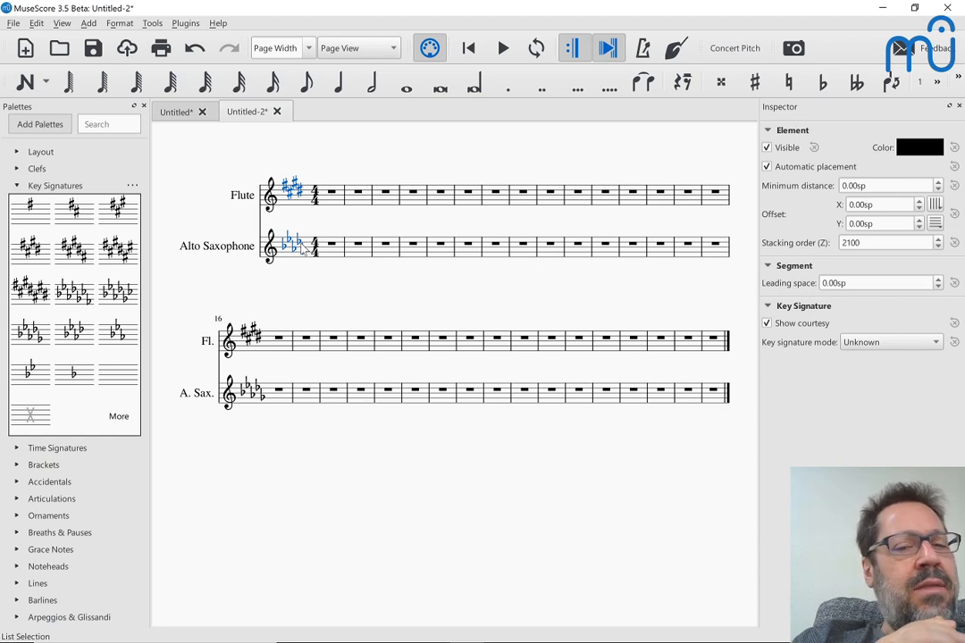
key("ctrl+z")
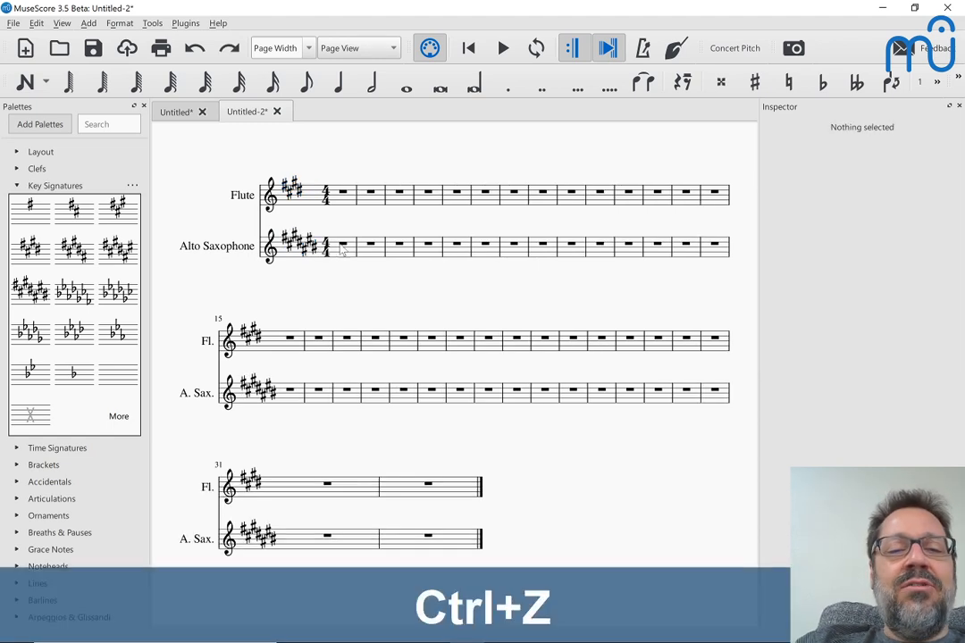
Enter the quarter notes C, D, E, F, G, A, B, C from measure 1 of the Alto Saxophone staff.
left_click(347, 250)
key("n")
key("c")
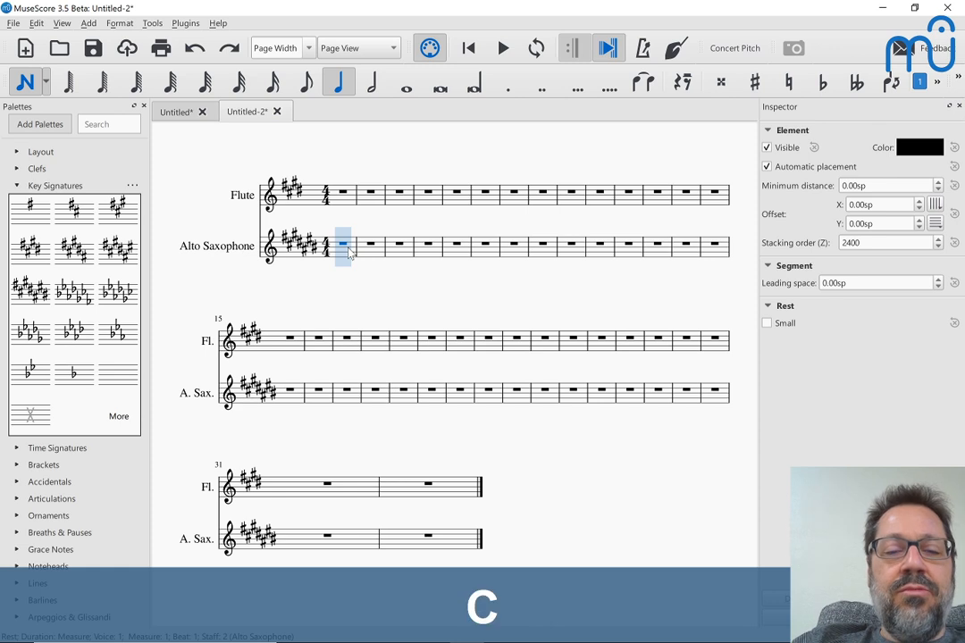
key("d")
key("e")
key("f")
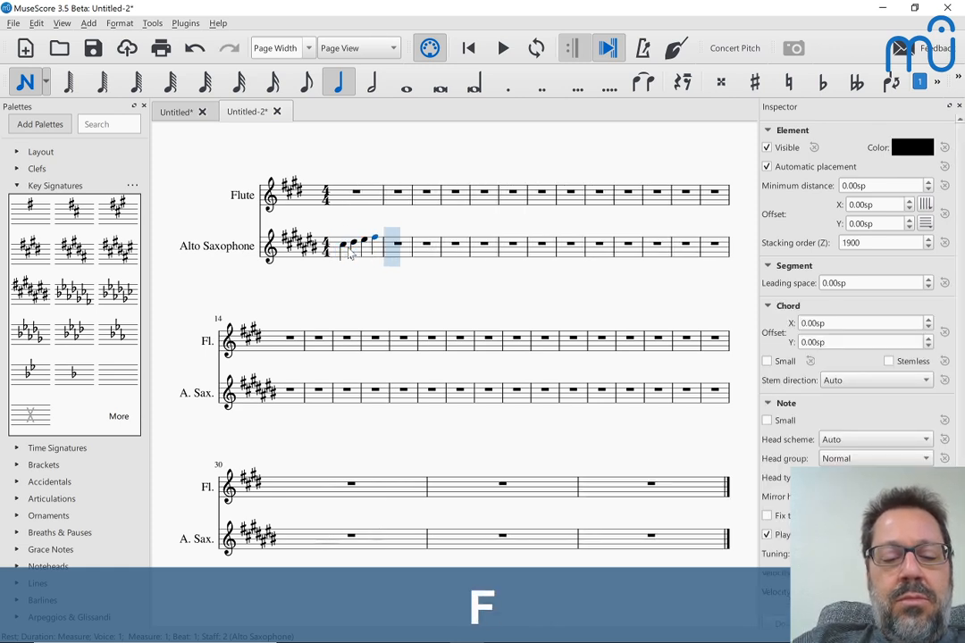
key("g")
key("a")
key("b")
key("c")
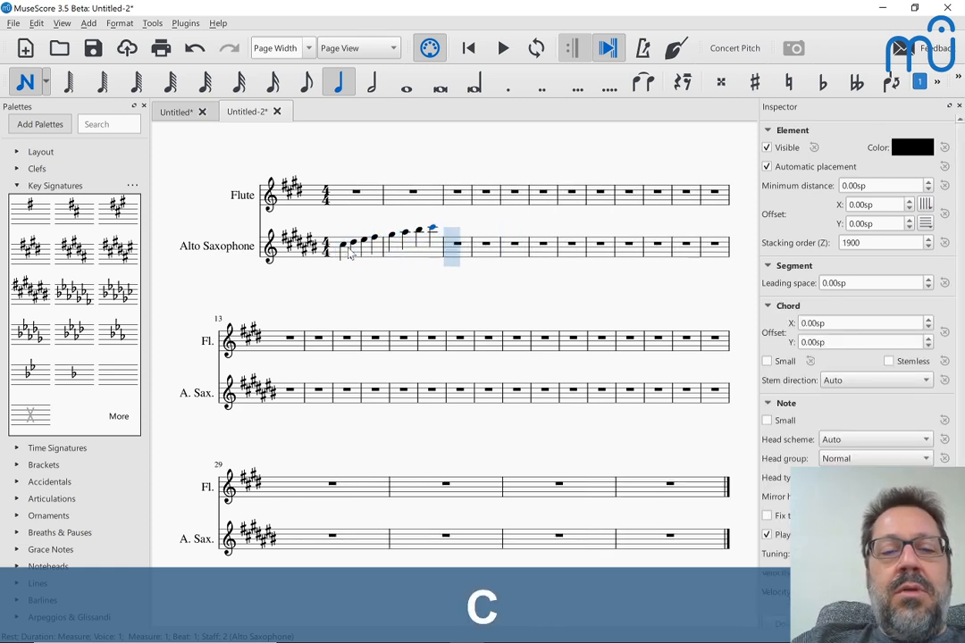
key("Escape")
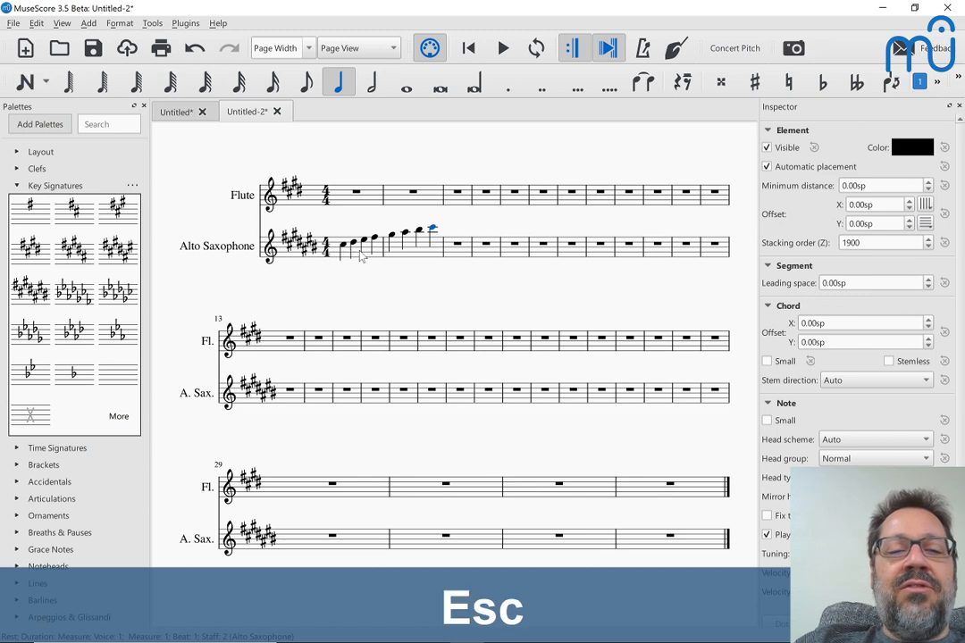
Set the preference for transposed key signatures to Flats in the Alto Saxophone's staff/part properties.
left_click(464, 256)
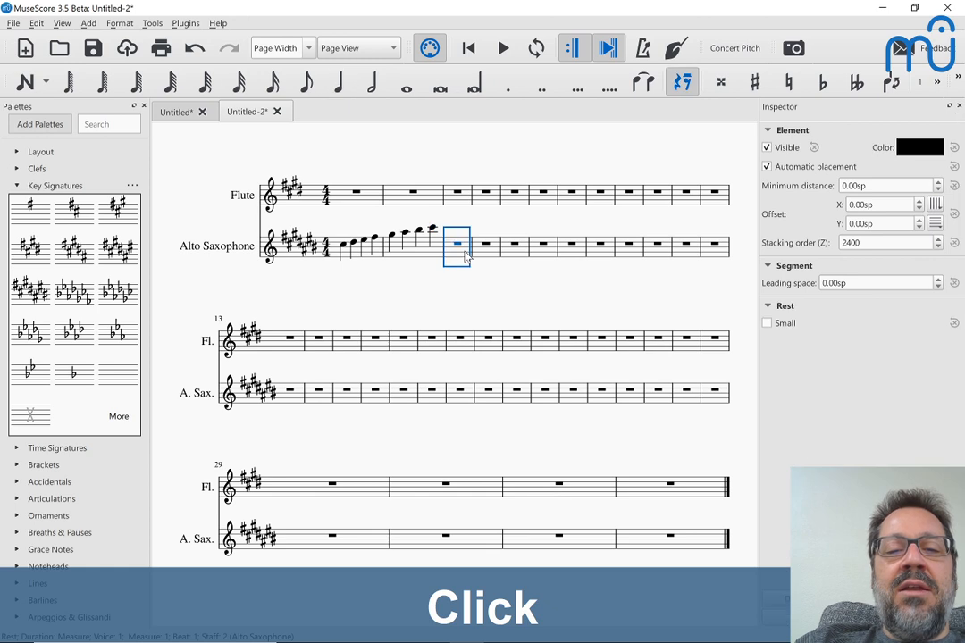
left_click(445, 258)
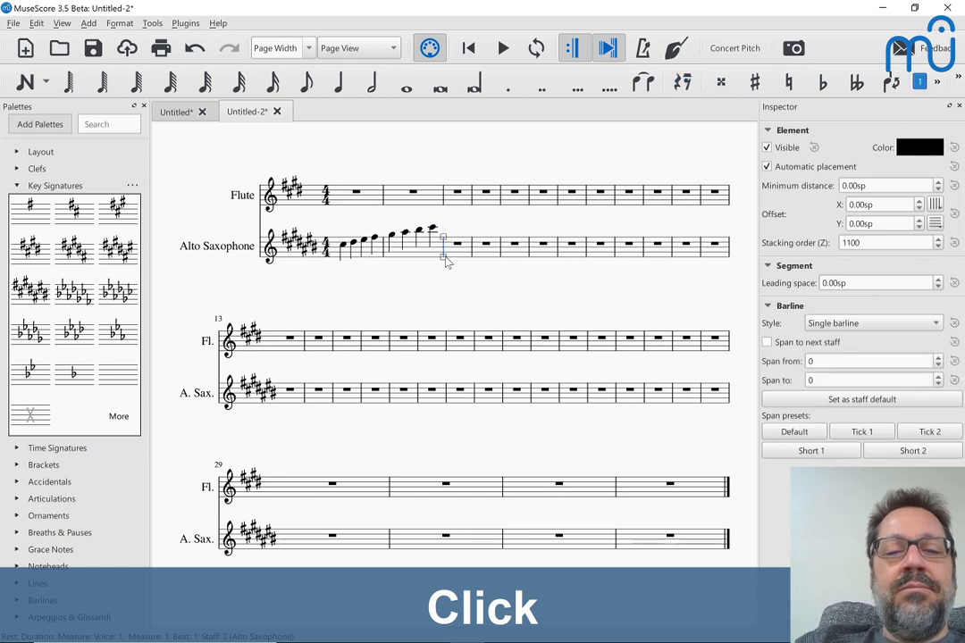
right_click(457, 245)
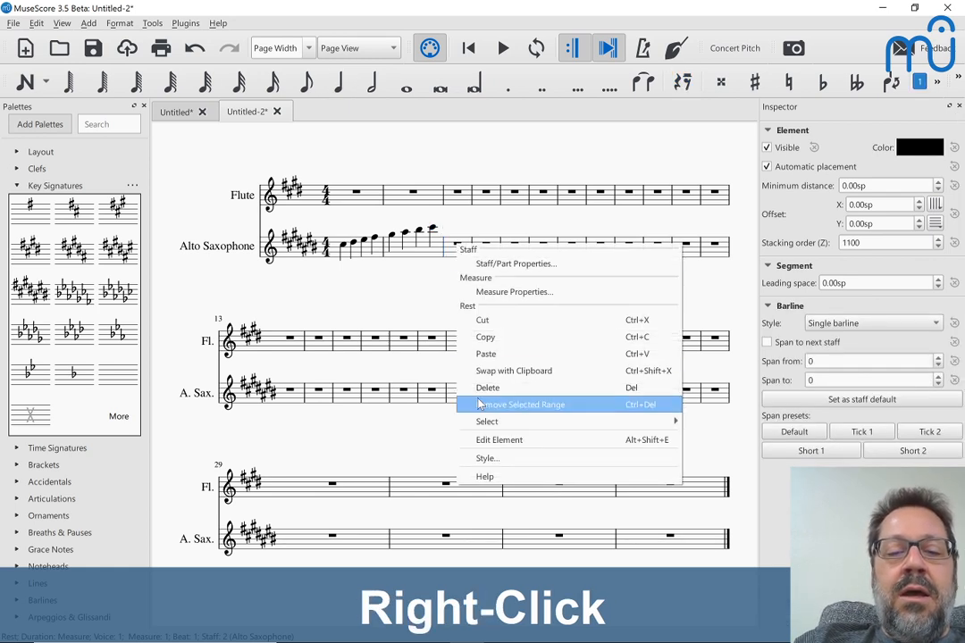
left_click(504, 262)
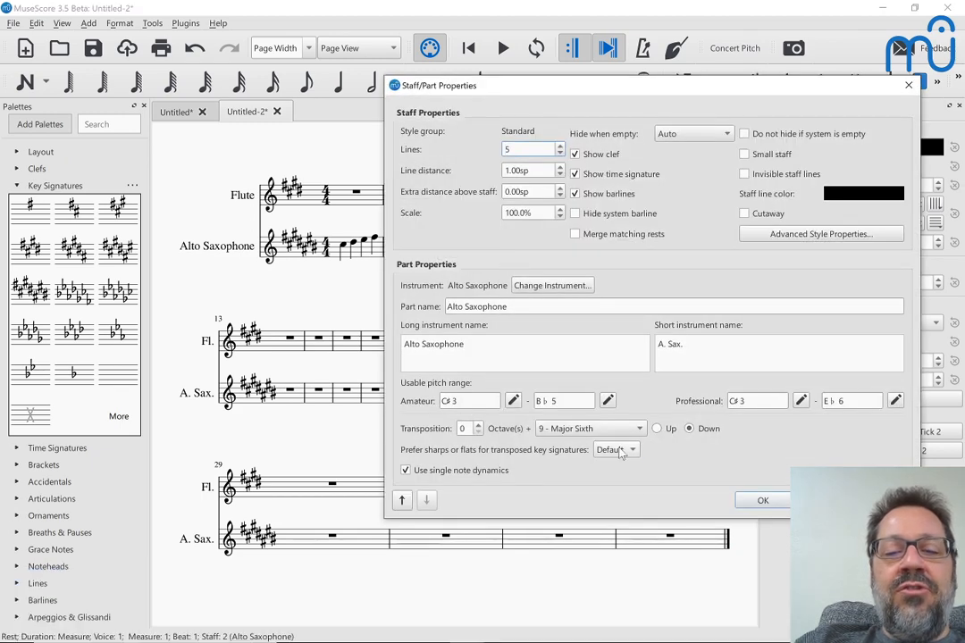
left_click(612, 448)
left_click(609, 486)
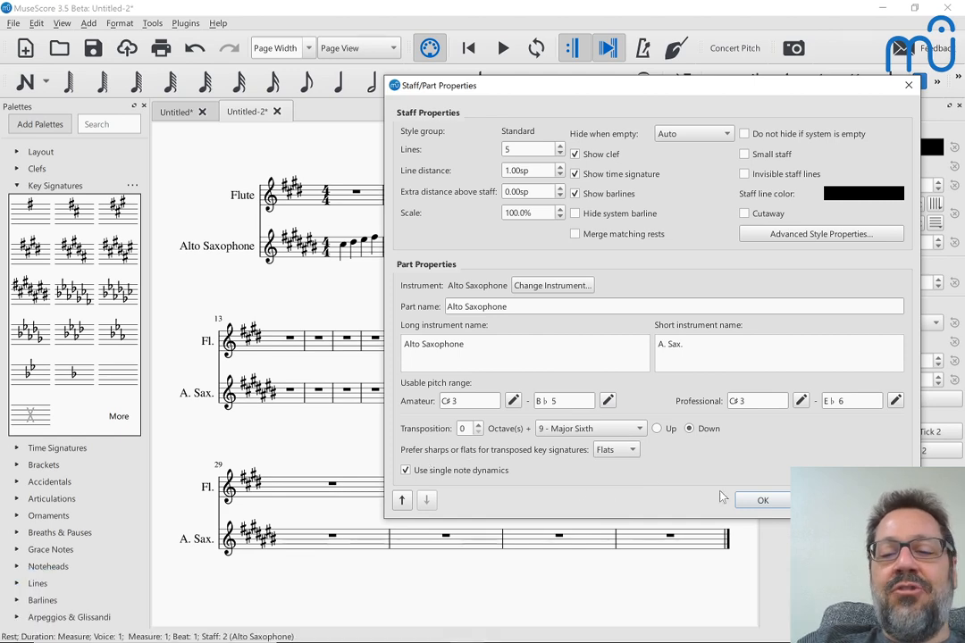
left_click(759, 502)
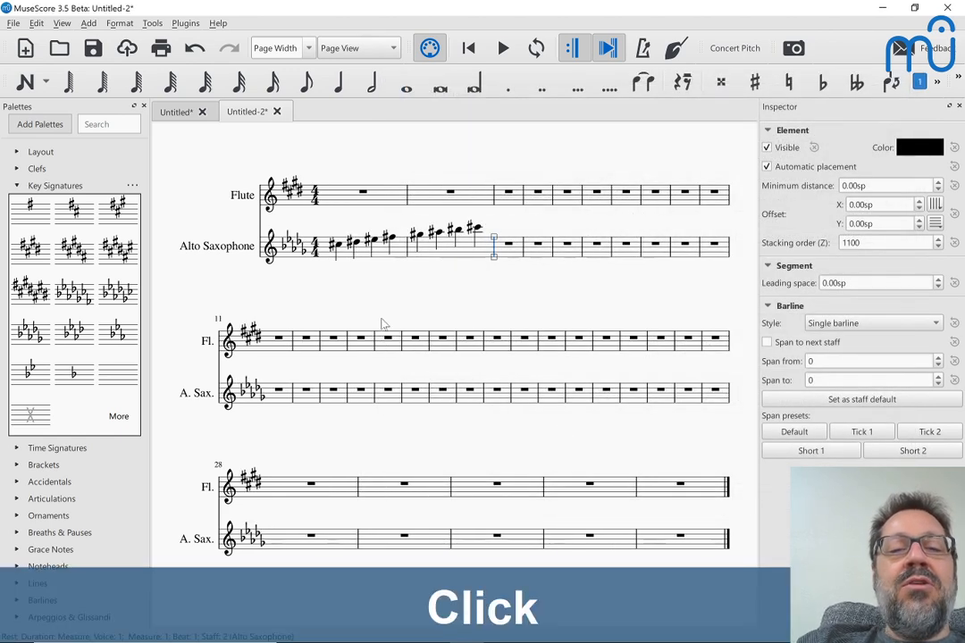
Respell the pitches of all eight Alto Saxophone notes in measures 1 and 2.
left_click(364, 257)
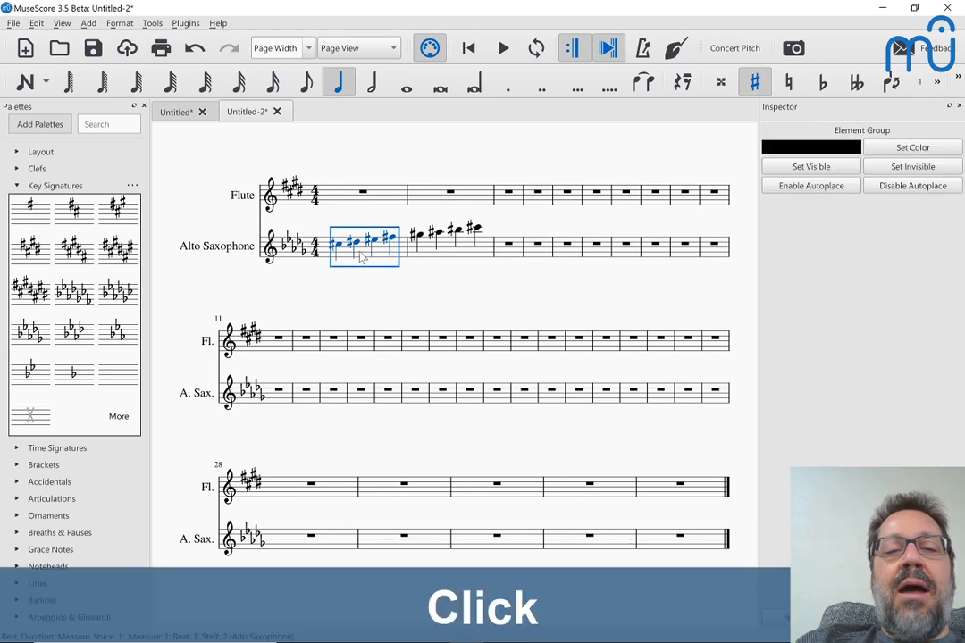
left_click(473, 253, "shift")
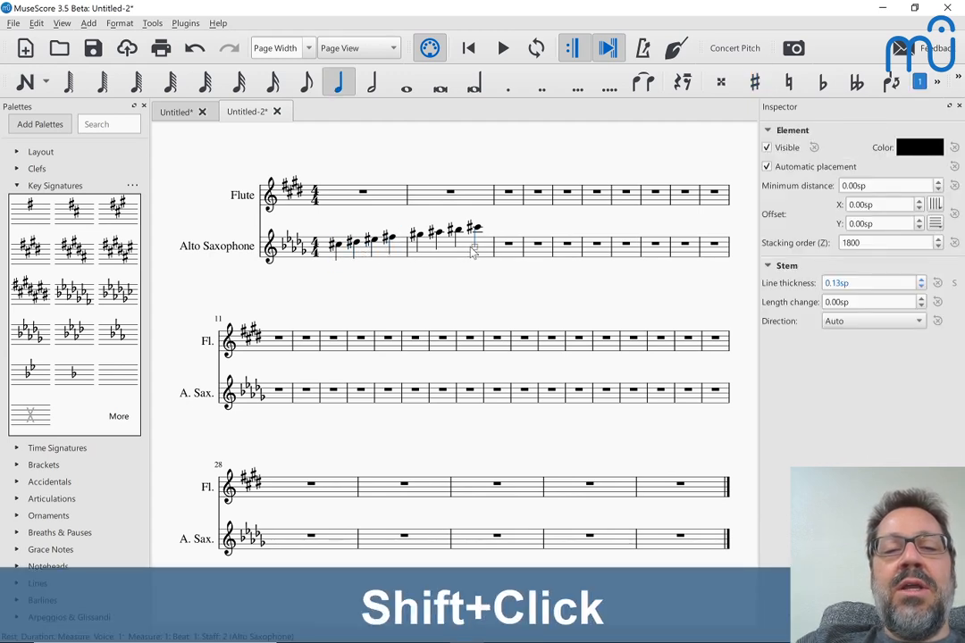
left_click(447, 254)
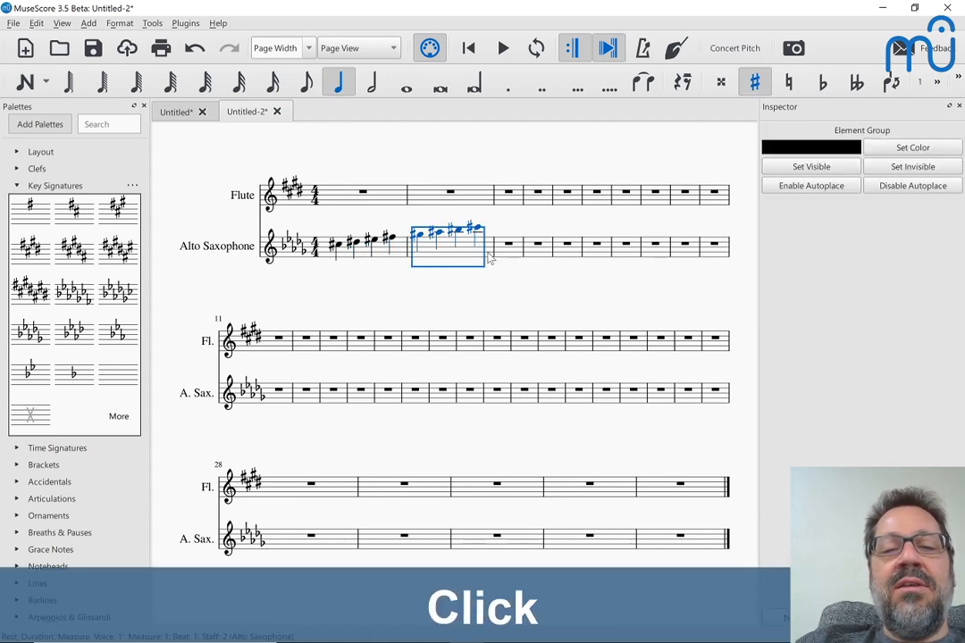
left_click(342, 251, "shift")
left_click(339, 250)
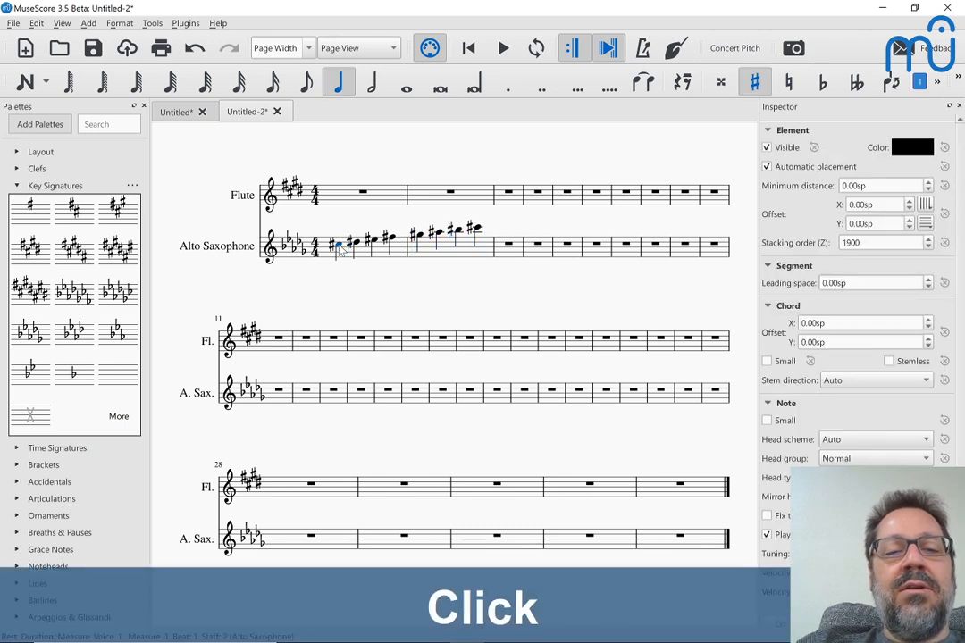
left_click(478, 229, "shift")
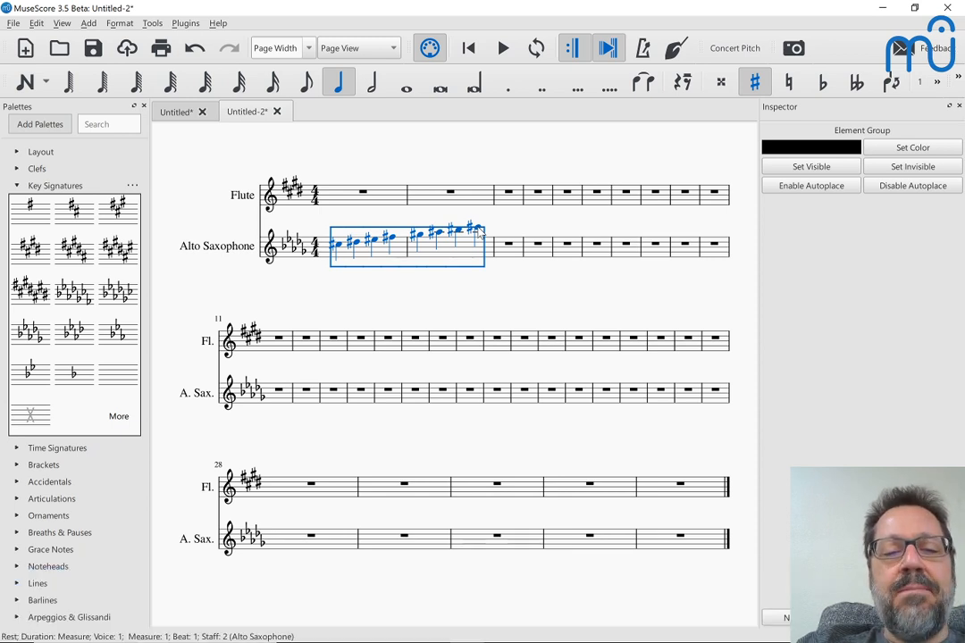
key("ctrl+j")
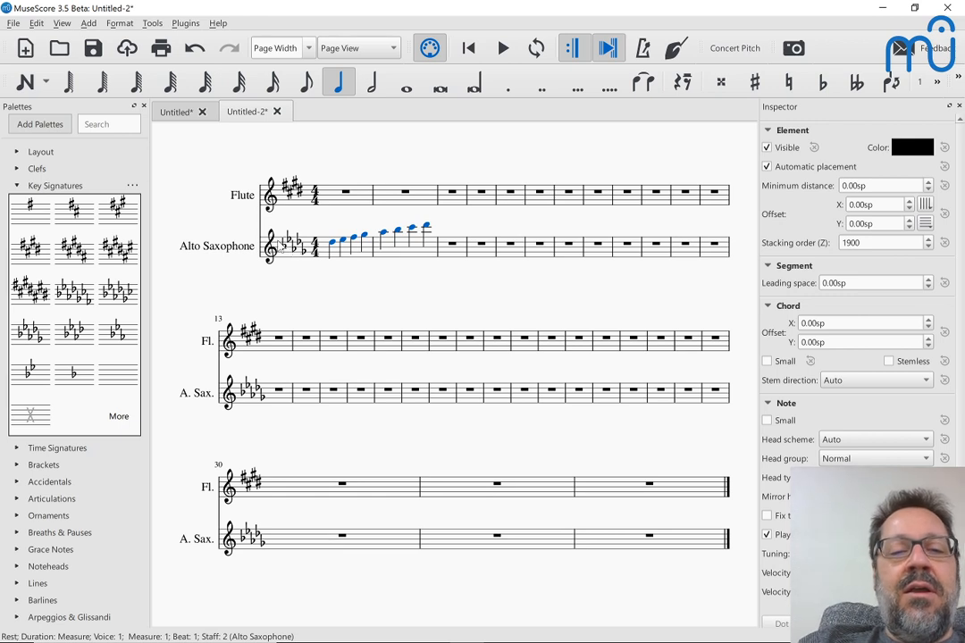
Turn Concert Pitch on and off again to compare the notation, and select the Alto Saxophone's opening key signature.
left_click(728, 52)
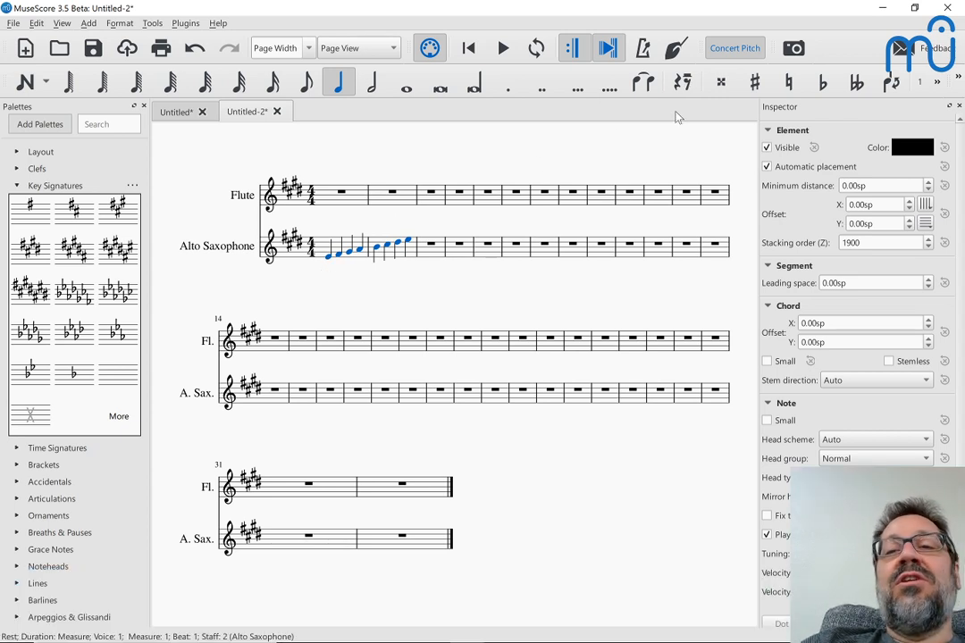
left_click(732, 47)
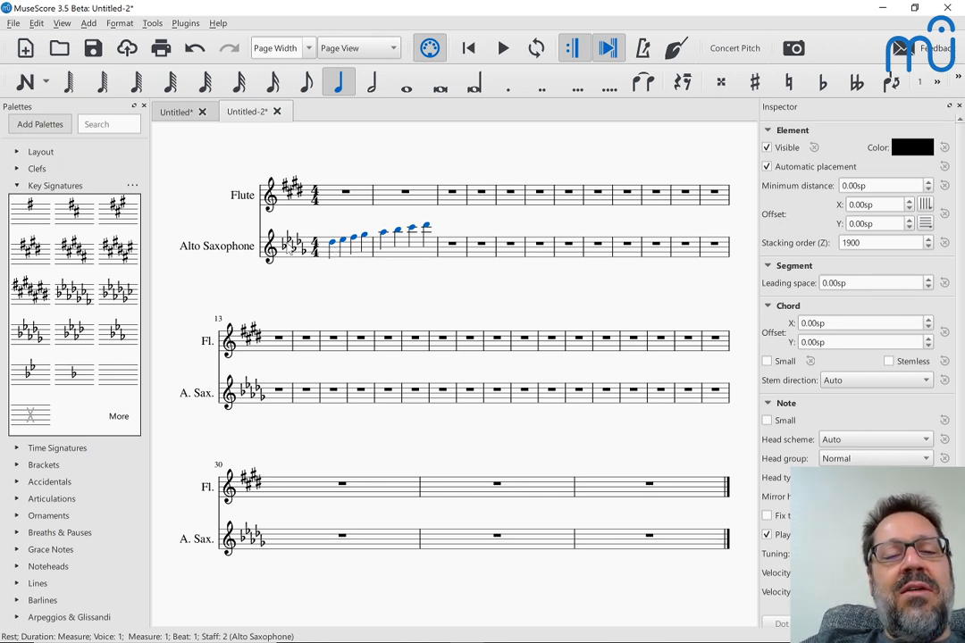
left_click(288, 249)
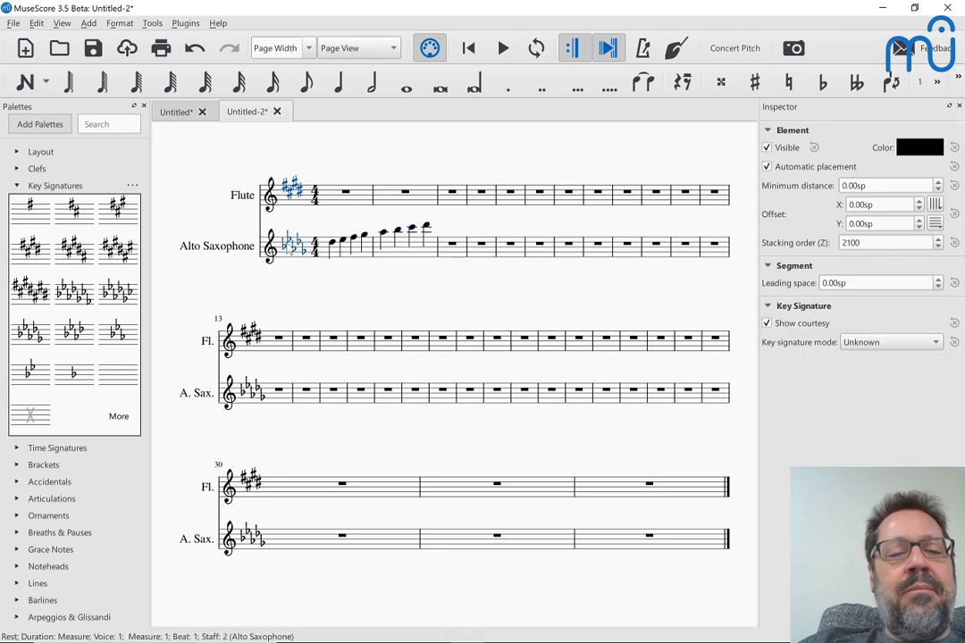
Undo the Concert Pitch toggles, the note respelling and the Alto Saxophone's Flats preference.
key("ctrl+z")
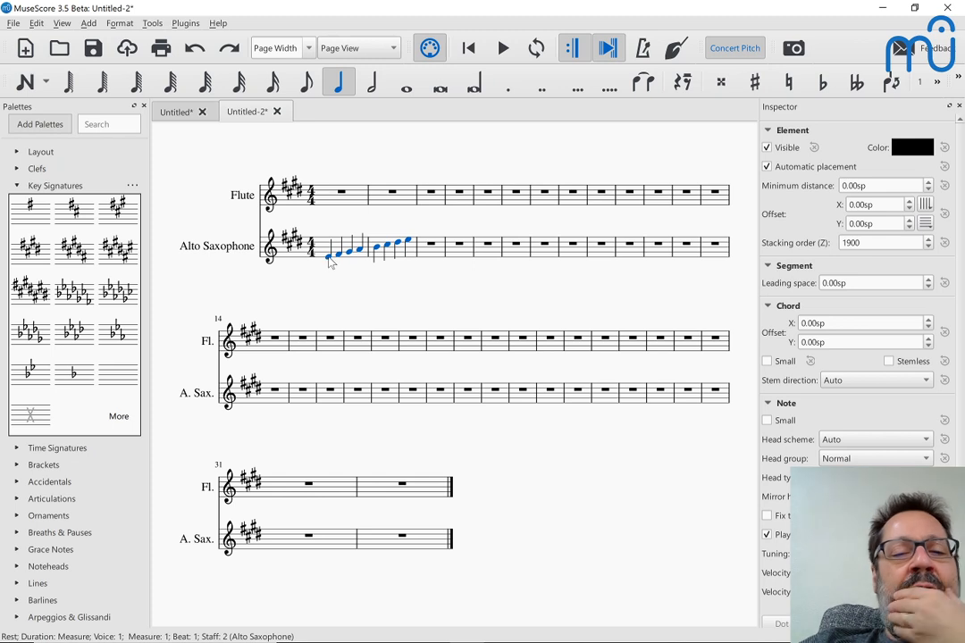
left_click(327, 256)
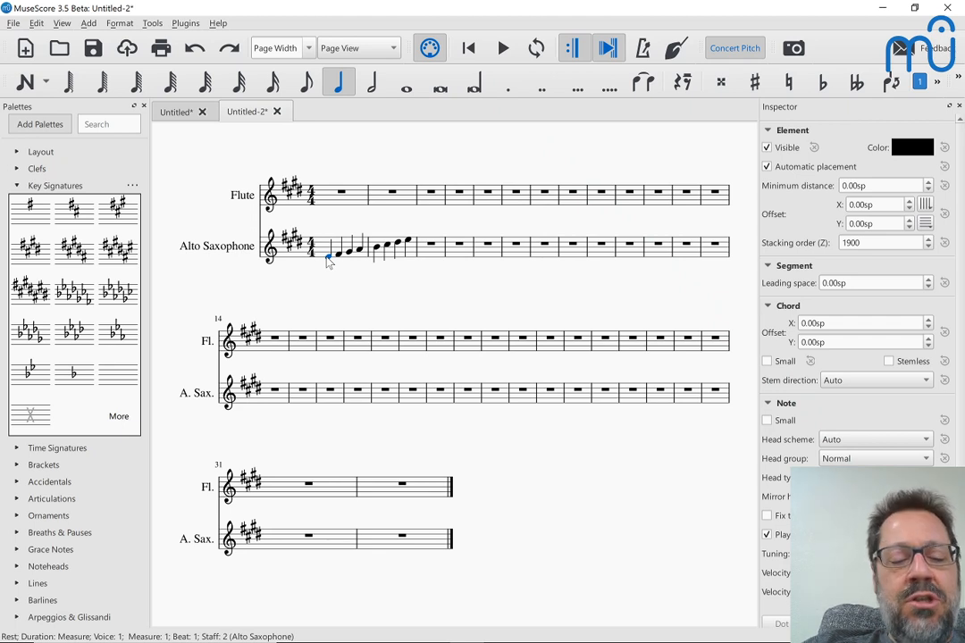
key("ctrl+z")
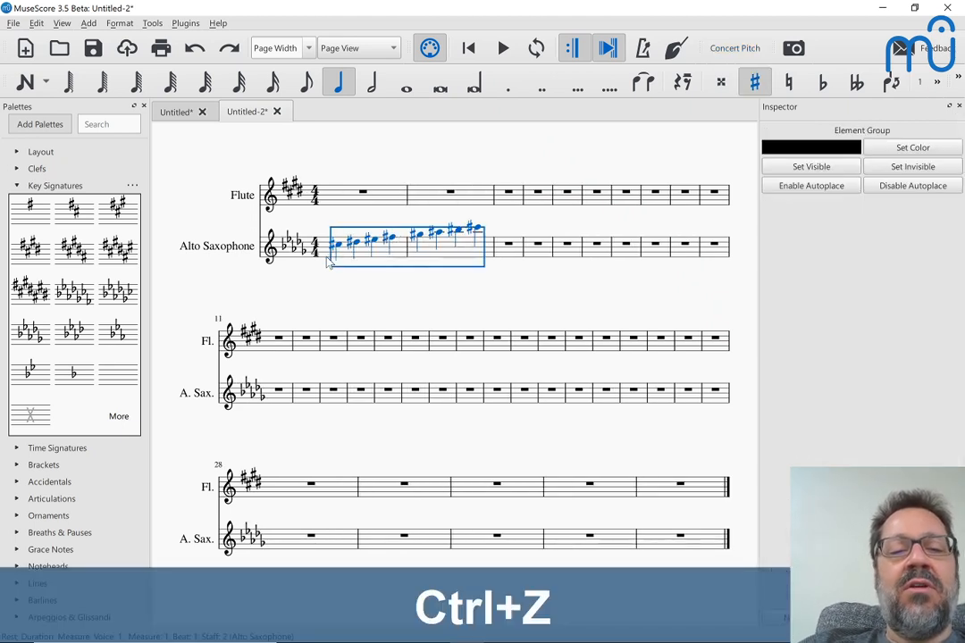
key("ctrl+z")
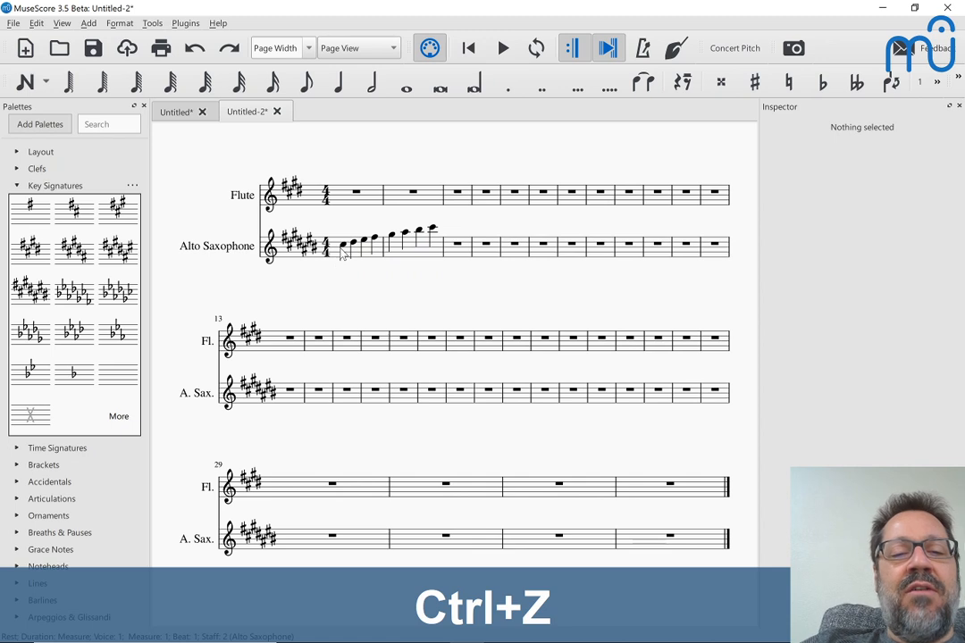
Set the Alto Saxophone's transposition interval to 9 - Diminished Seventh in its staff/part properties, starting from measure 1.
left_click(344, 246)
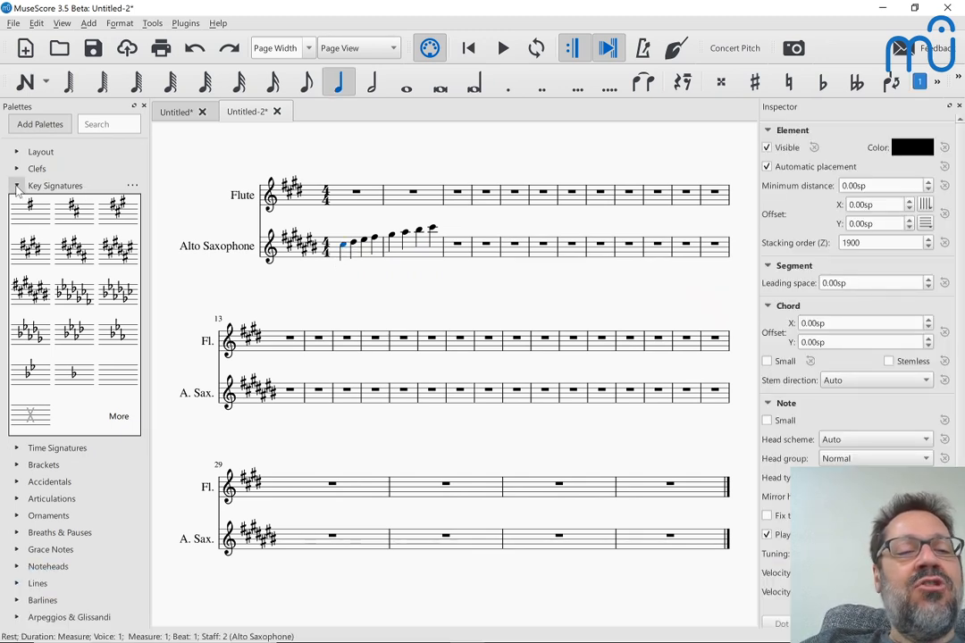
left_click(68, 186)
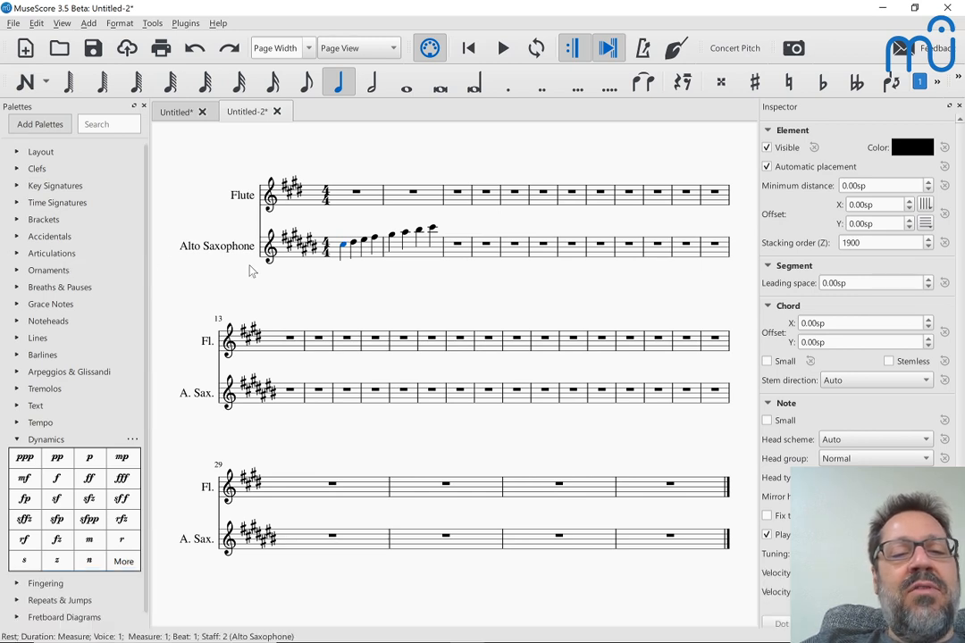
left_click(369, 258)
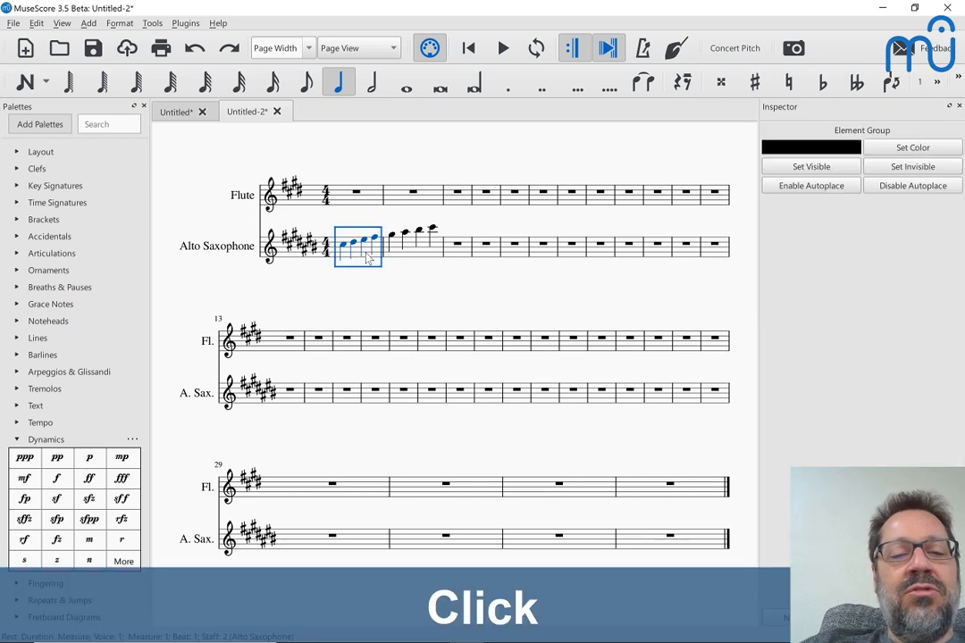
right_click(368, 258)
left_click(393, 306)
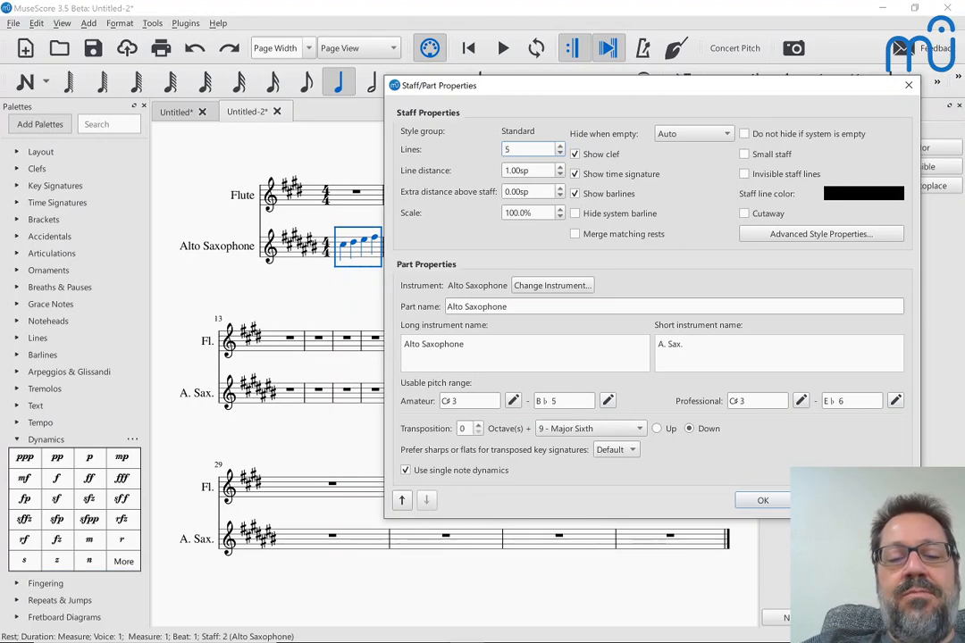
left_click(565, 436)
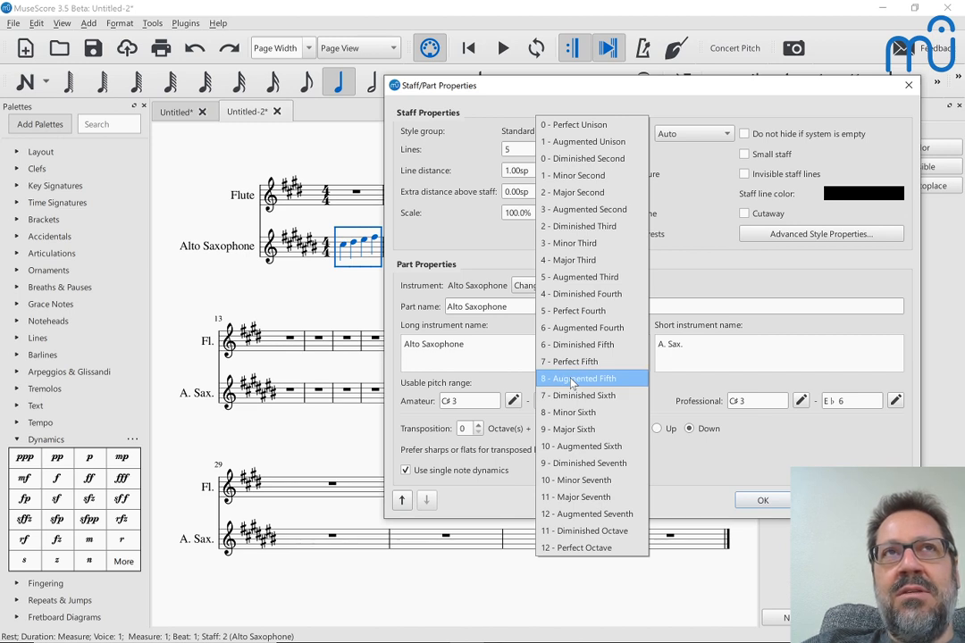
left_click(576, 464)
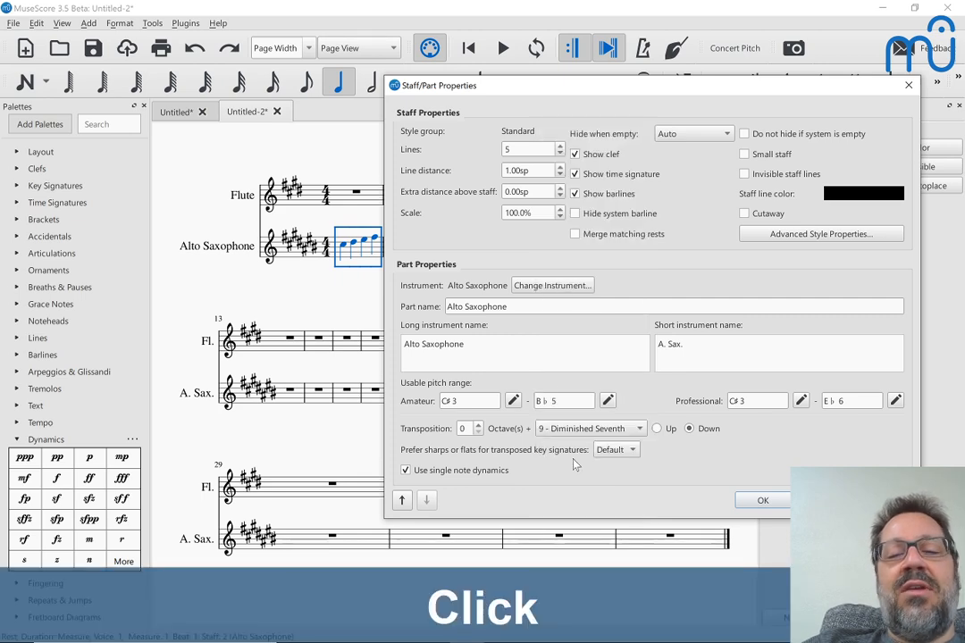
left_click(755, 502)
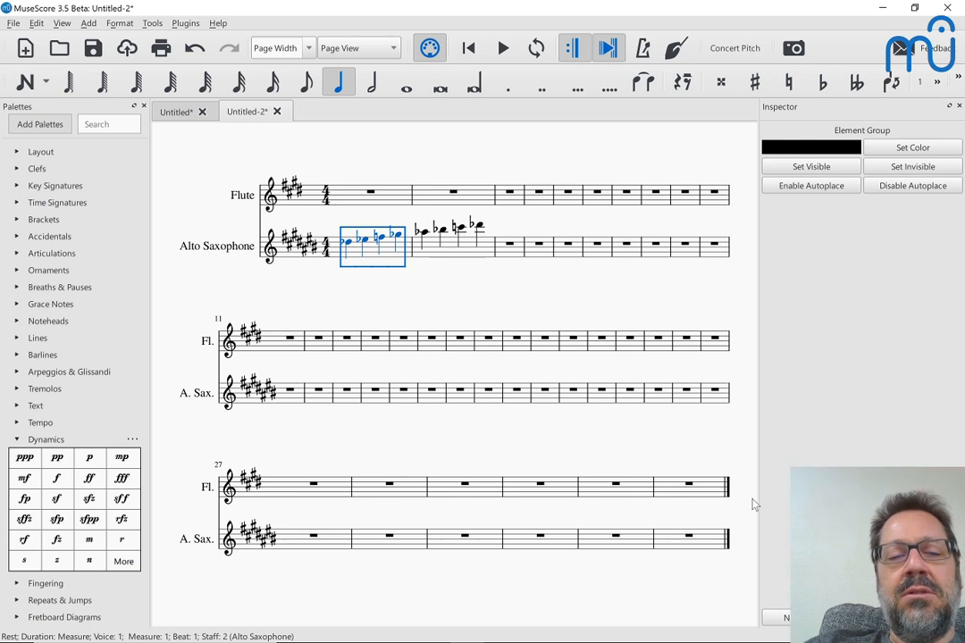
Reapply the four-sharp key signature to Alto Saxophone measure 1 and add a one-flat key signature at measure 3.
left_click(15, 186)
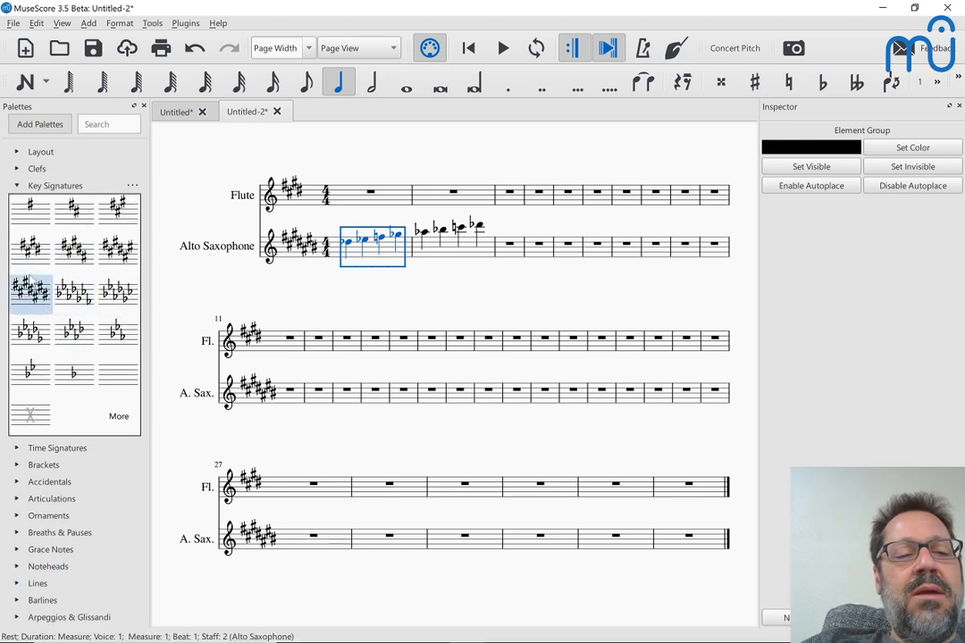
mouse_move(32, 262)
left_mouse_down()
mouse_move(313, 247)
mouse_move(357, 256)
left_mouse_up()
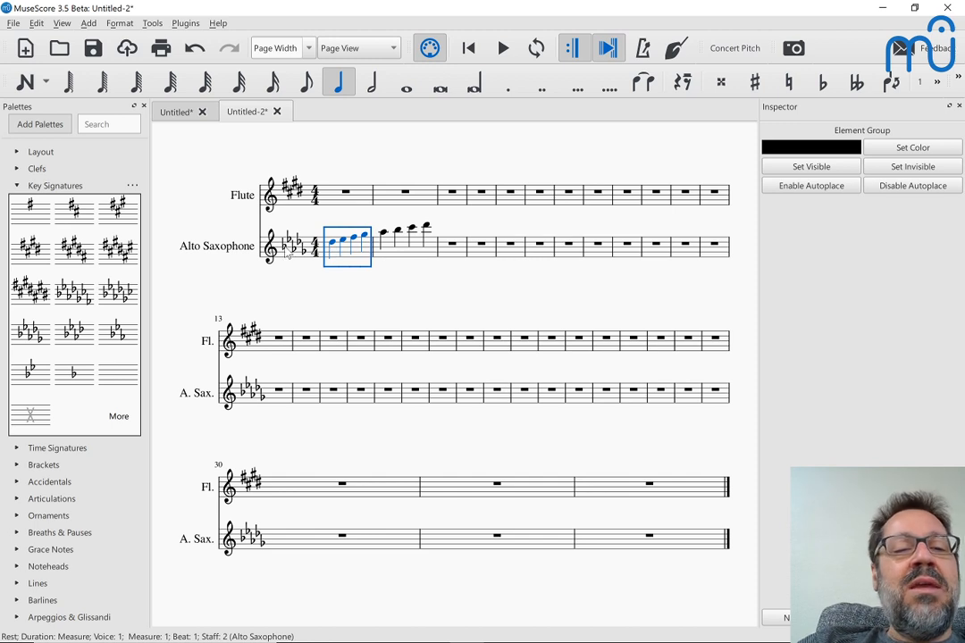
left_click(453, 247)
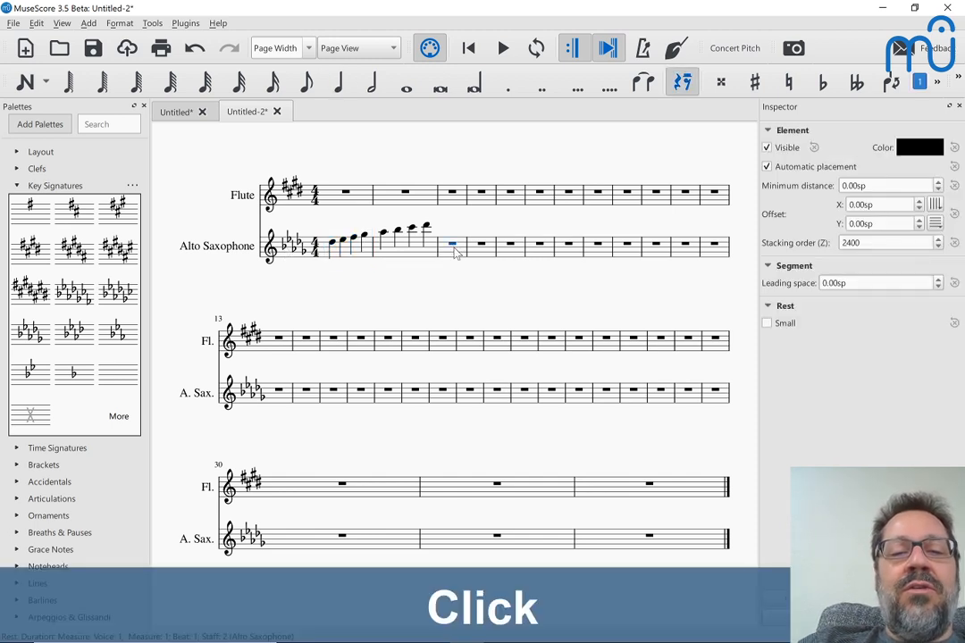
left_click_drag(60, 379, 450, 256)
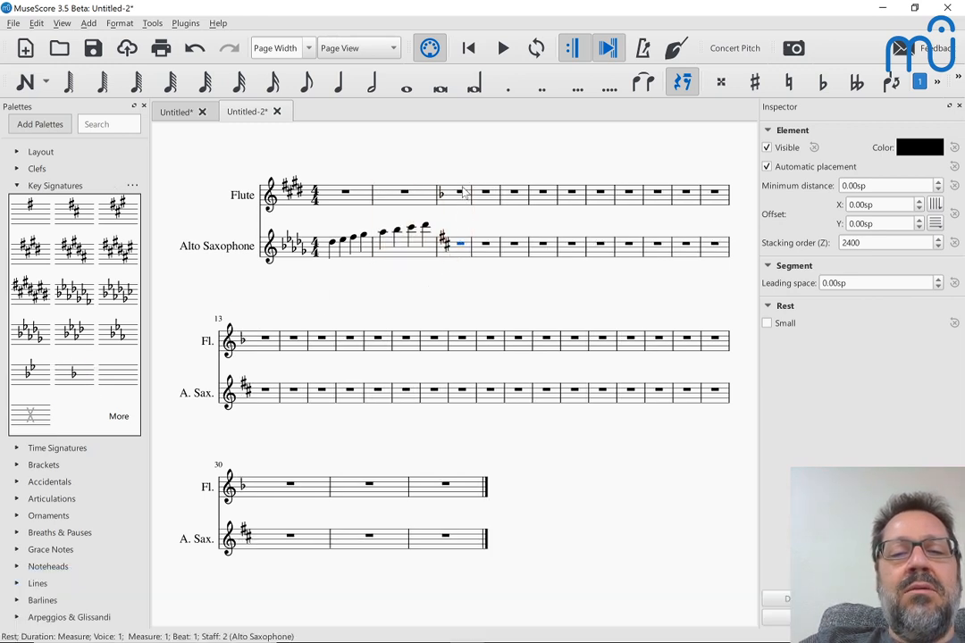
Enter an ascending eight-note scale of quarter notes from D to D in Alto Saxophone measures 3 and 4.
left_click(460, 246)
key("n")
key("d")
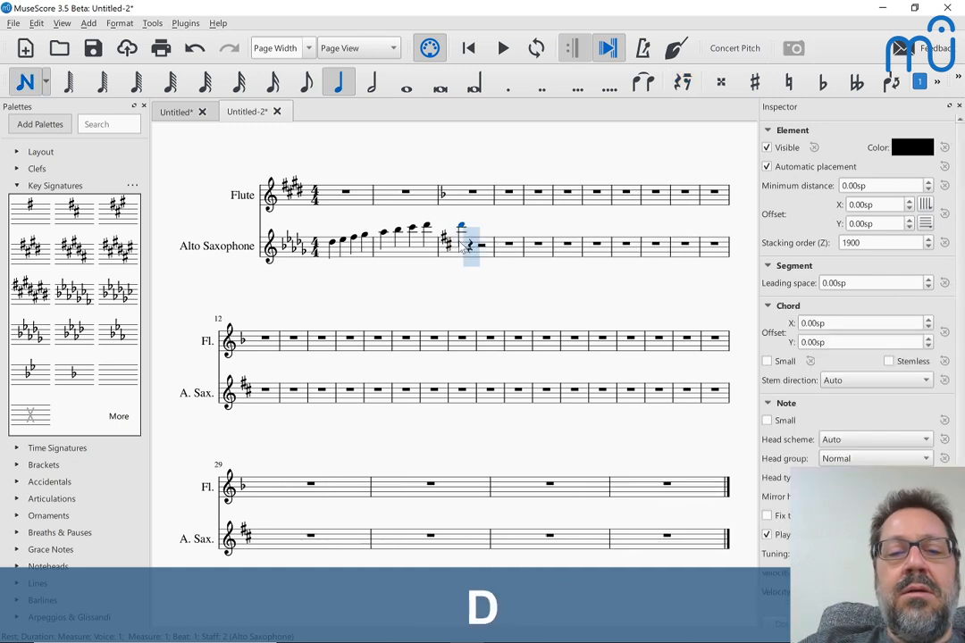
key("ctrl+Down")
key("e")
key("f")
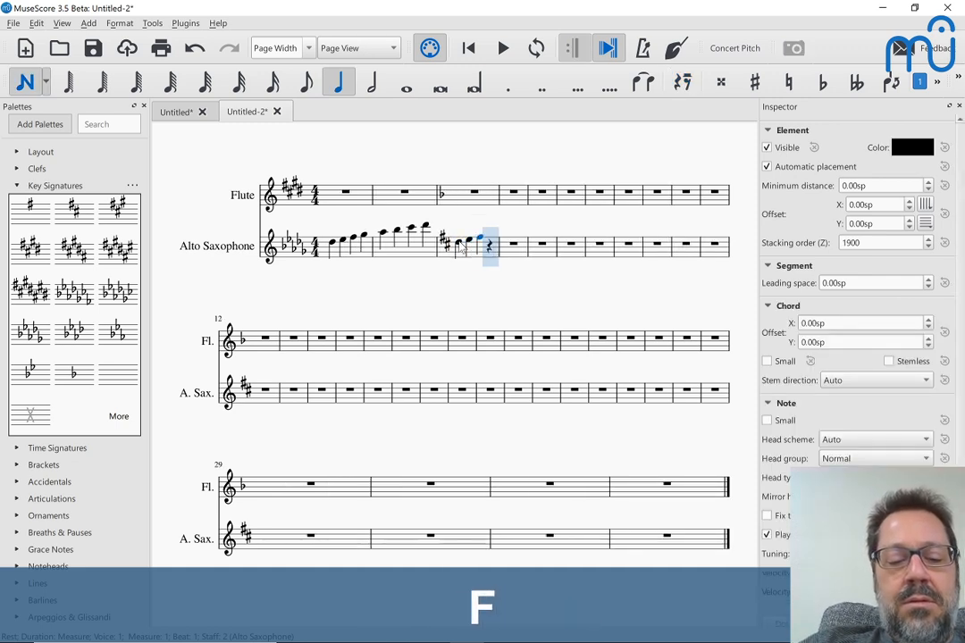
key("a")
key("b")
key("d")
key("Escape")
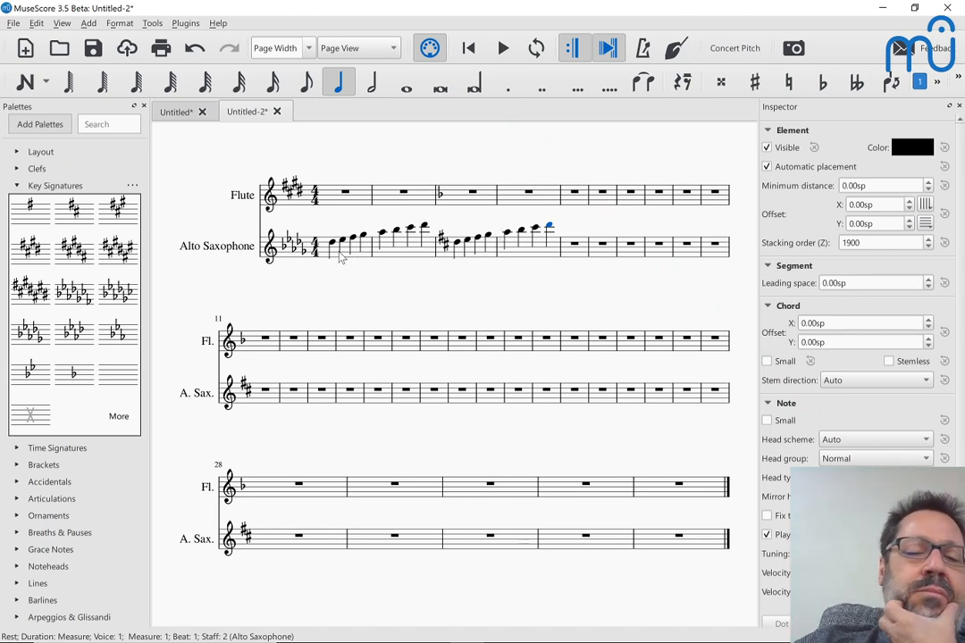
Add an instrument change on the first note of Alto Saxophone measure 3, choosing Alto Saxophone from the woodwinds.
left_click(457, 242)
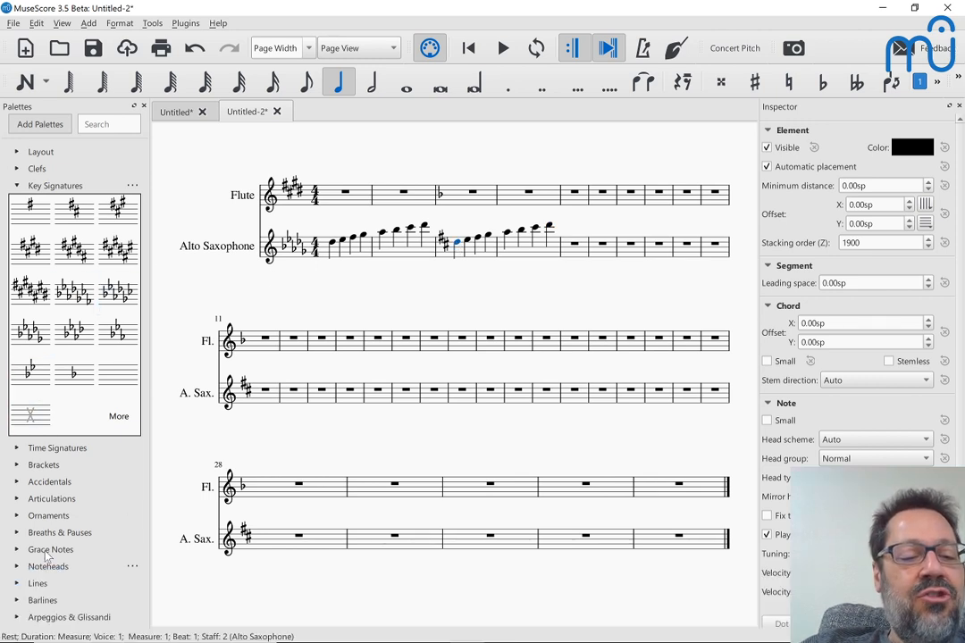
scroll(36, 523, "down", 5)
left_click(35, 425)
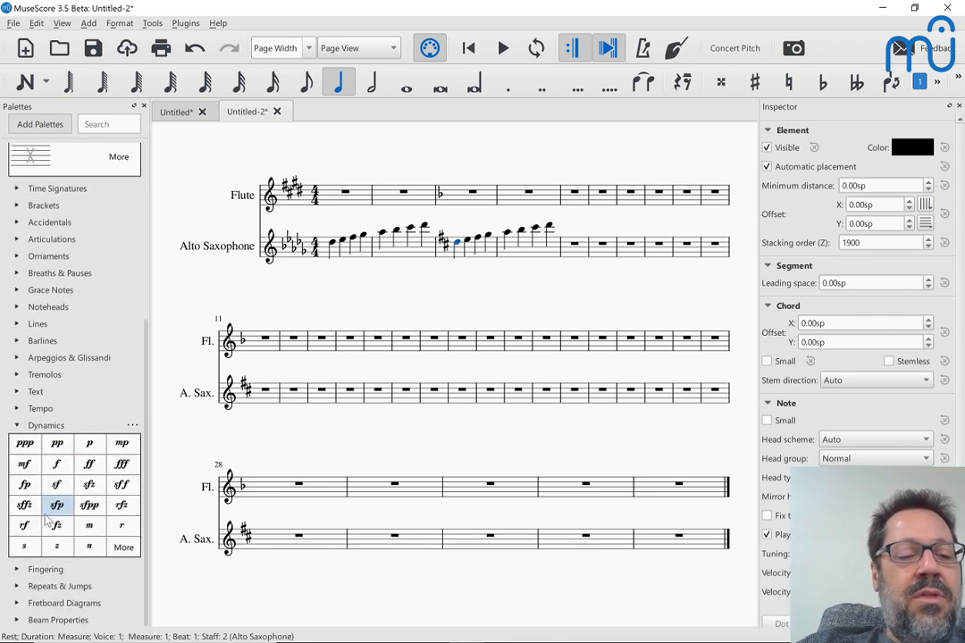
left_click(16, 394)
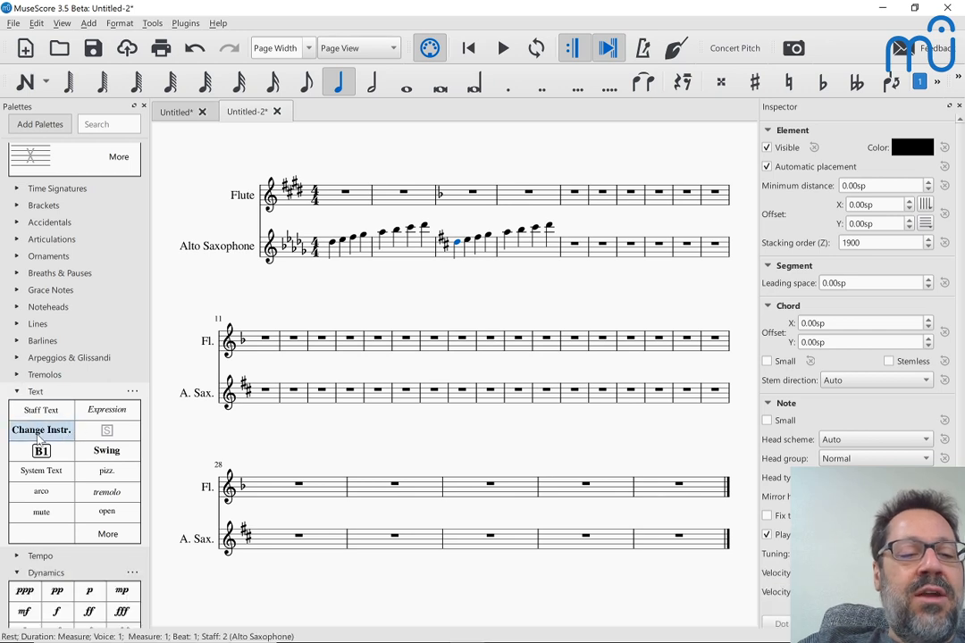
left_click_drag(39, 437, 461, 250)
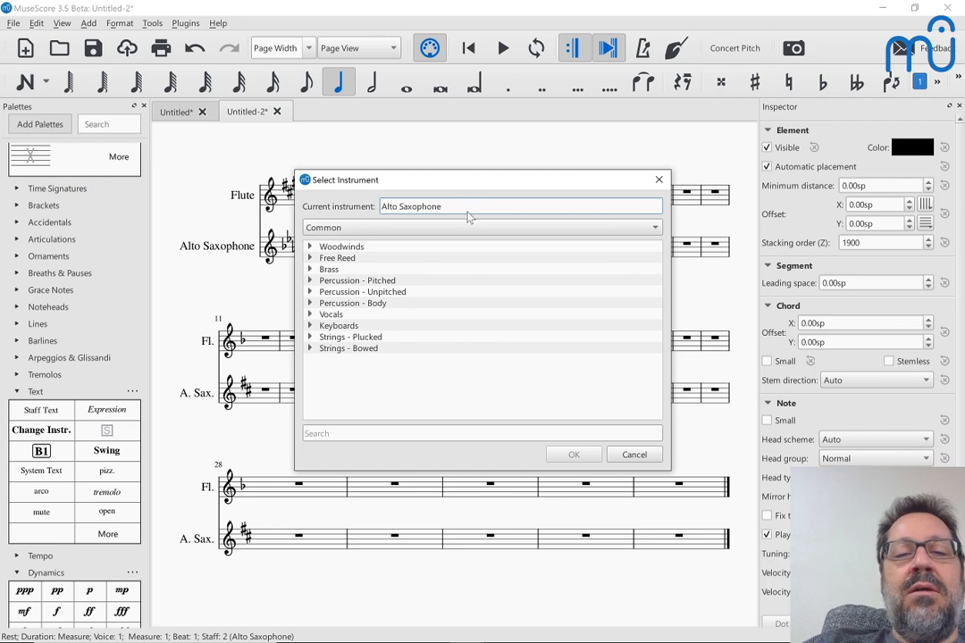
left_click(310, 248)
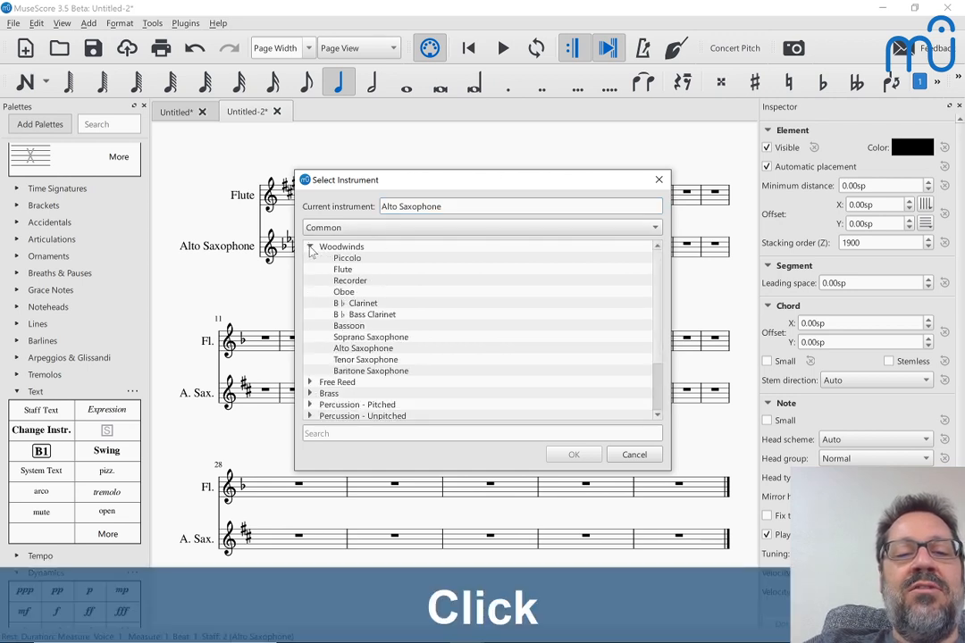
left_click(362, 348)
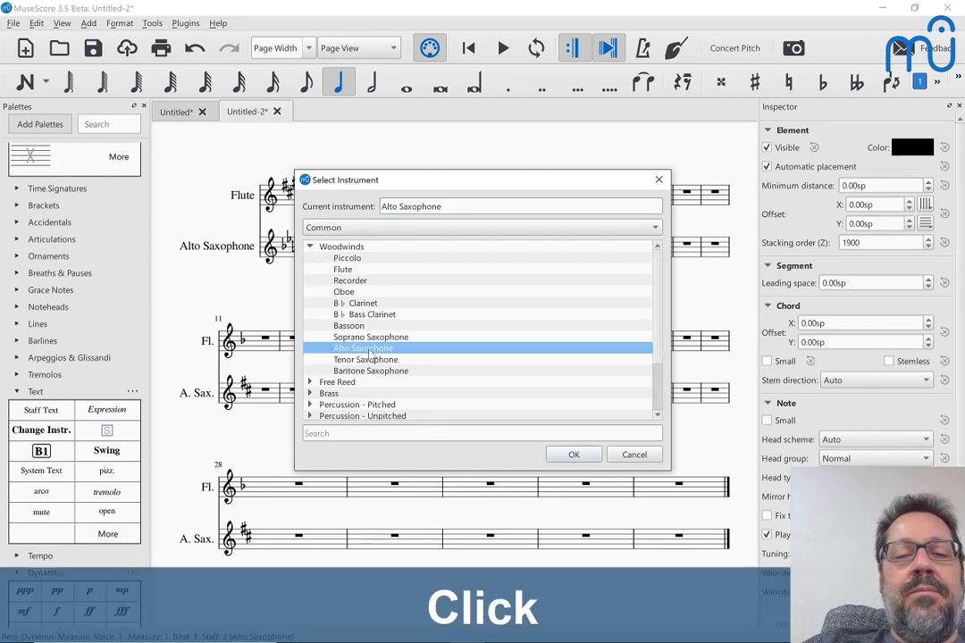
left_click(573, 455)
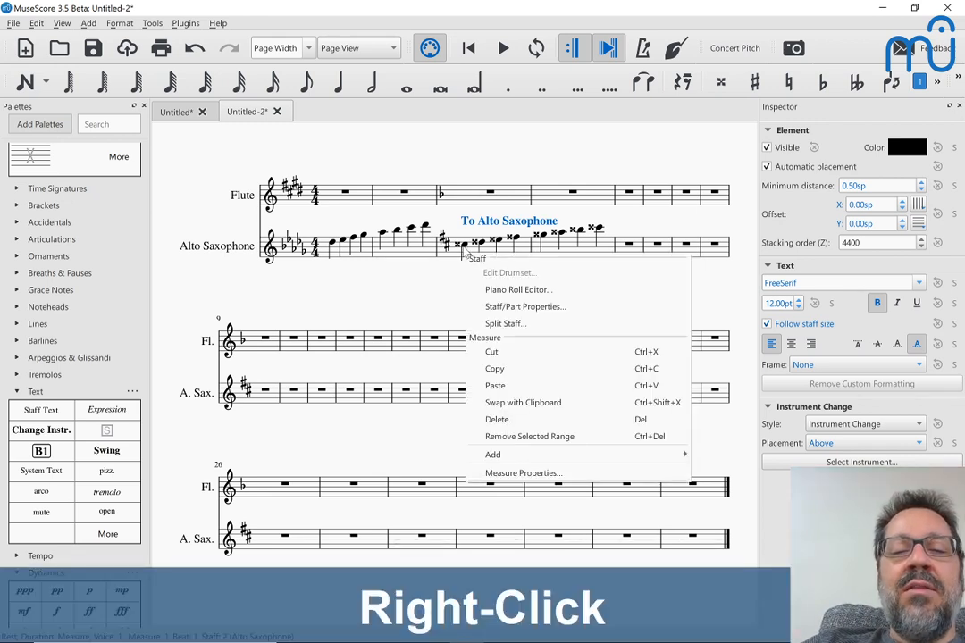
Turn on Concert Pitch and respell the eight Alto Saxophone notes in measures 3 and 4 enharmonically.
left_click(731, 51)
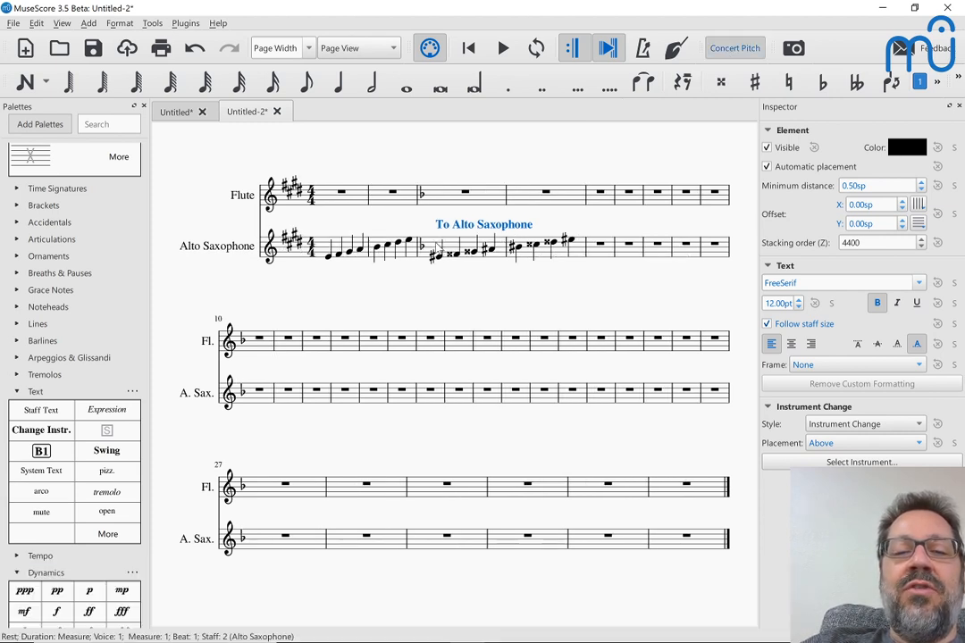
left_click(442, 250)
left_click(581, 256, "shift")
key("BackSpace")
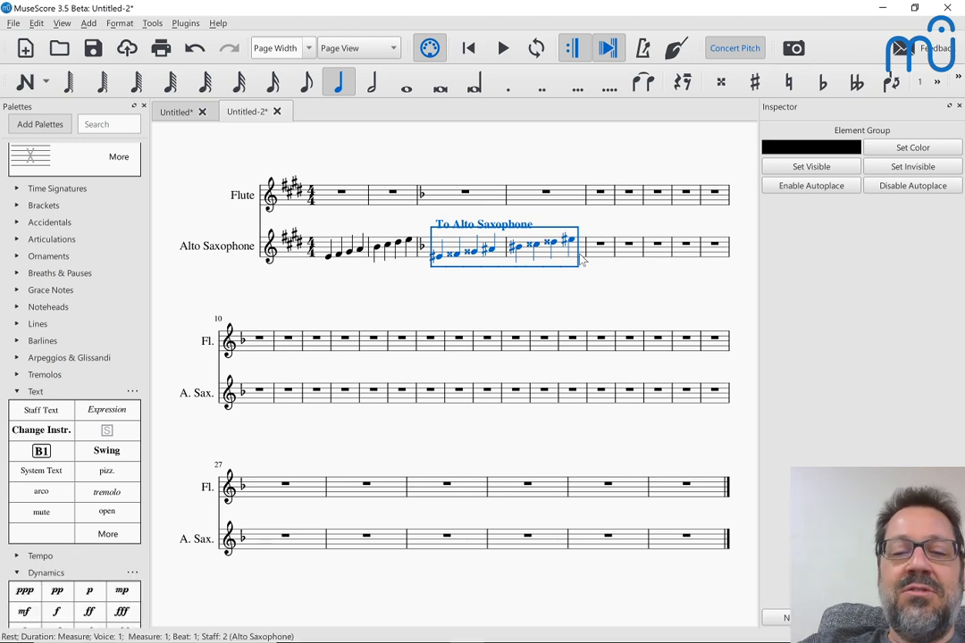
key("j")
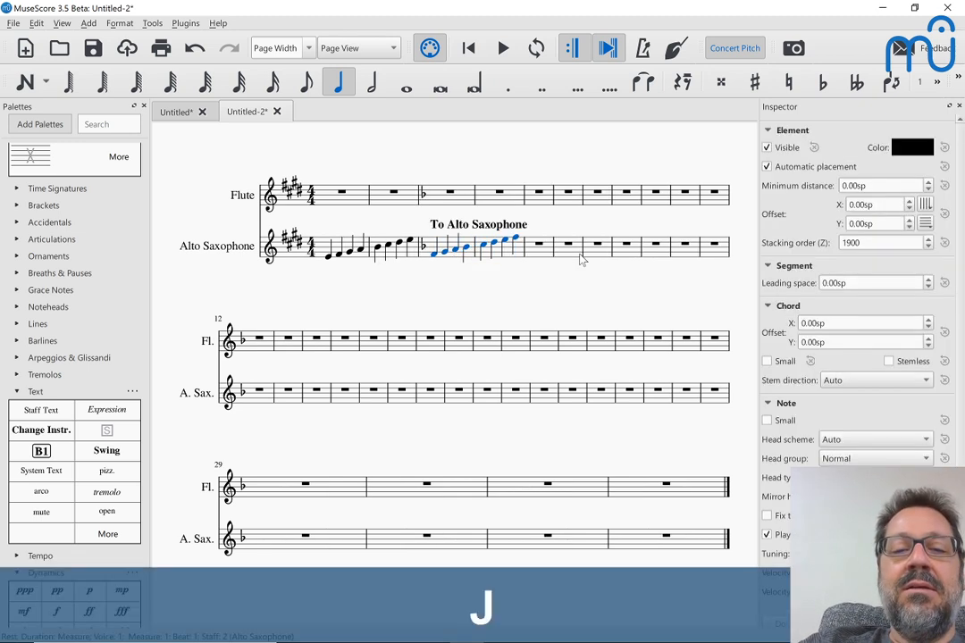
Toggle Concert Pitch off and on to compare the Alto Saxophone's transposed and concert notation.
left_click(731, 49)
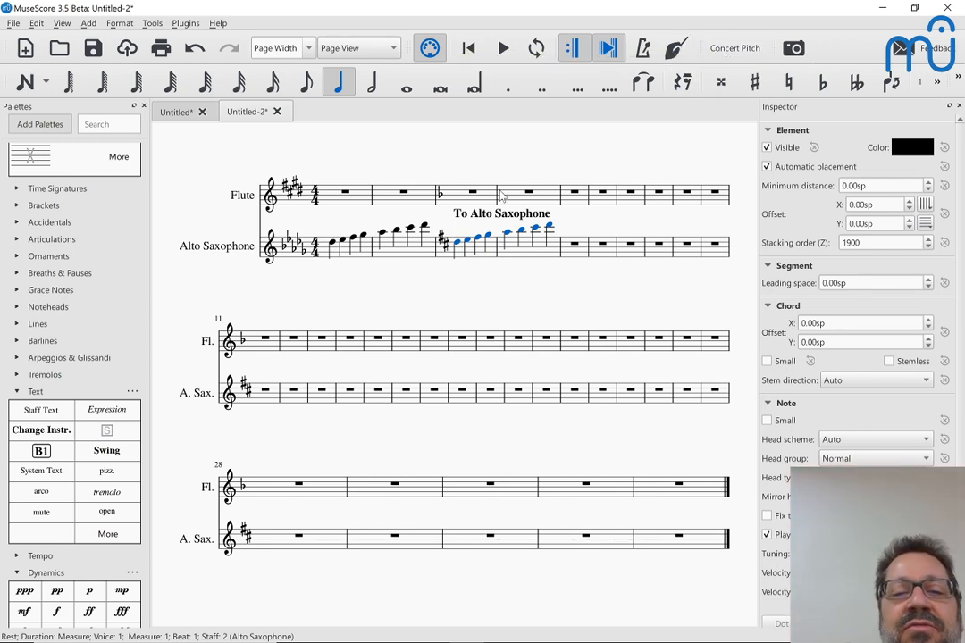
left_click(723, 55)
left_click(722, 55)
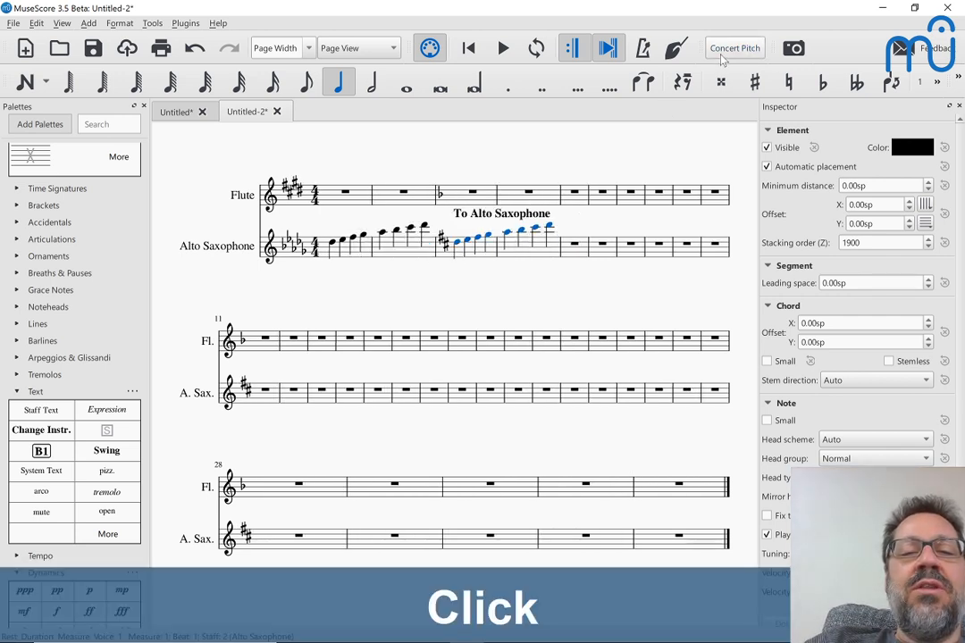
left_click(722, 56)
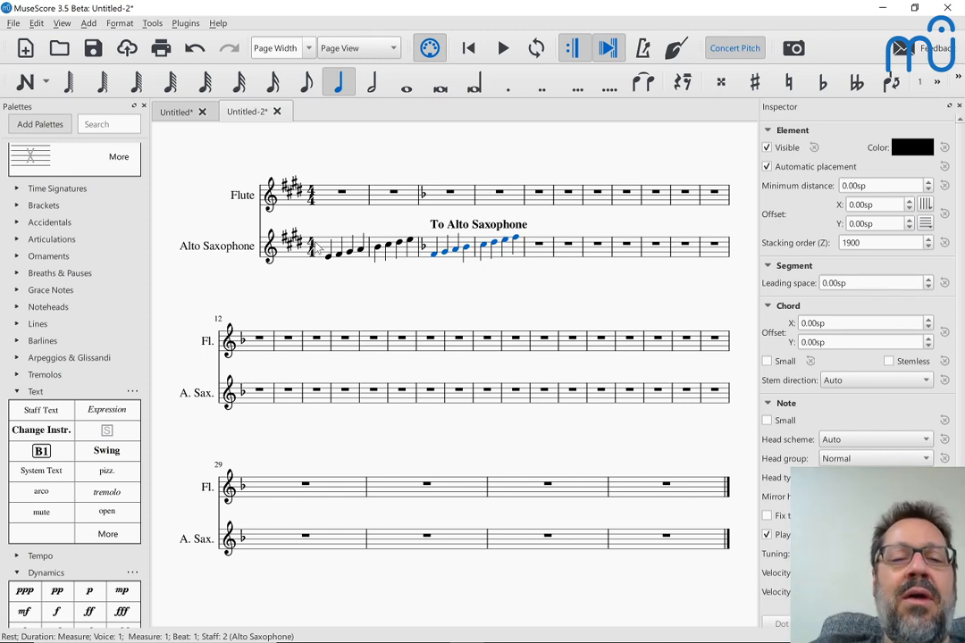
Add an E chord symbol above the first Alto Saxophone note in measure 1 and turn off Concert Pitch.
left_click(330, 260)
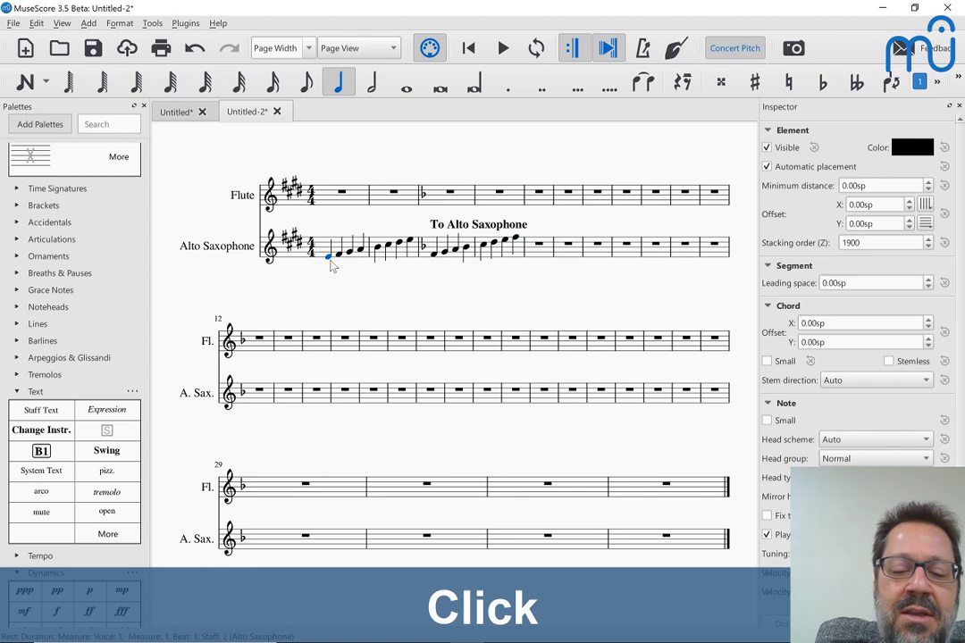
key("ctrl+k")
type("E")
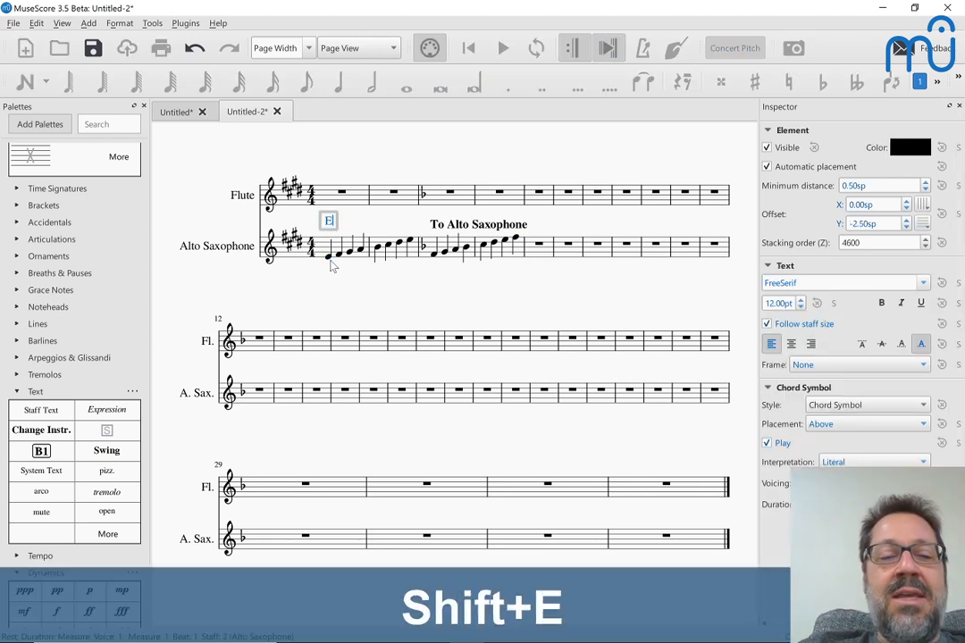
key("Escape")
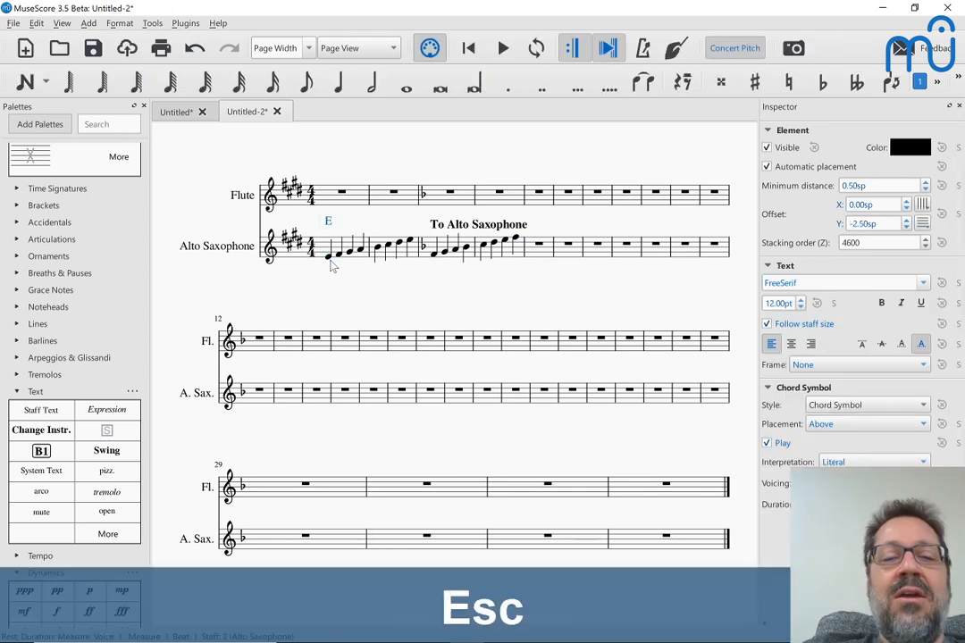
left_click(718, 50)
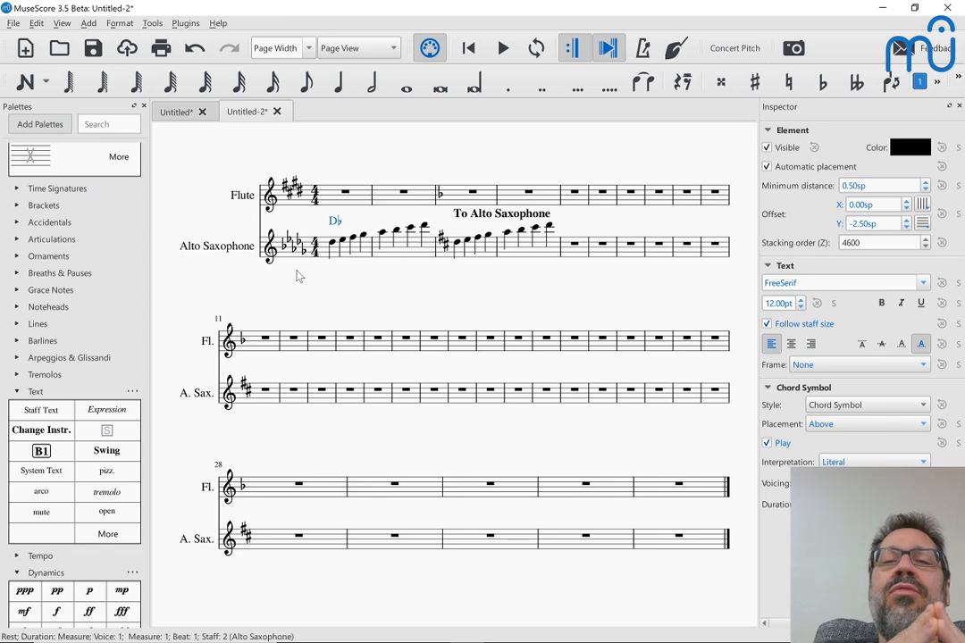
Switch to Chrome and open the Mastering MuseScore channel dashboard in YouTube Studio in a new tab.
key("alt+Tab")
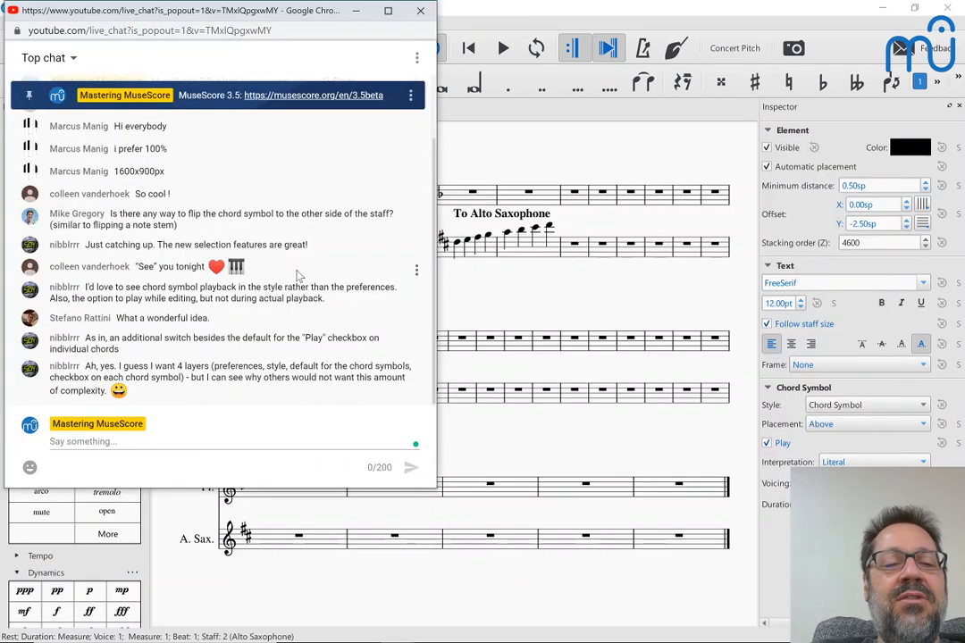
key("alt+Tab")
key("Tab")
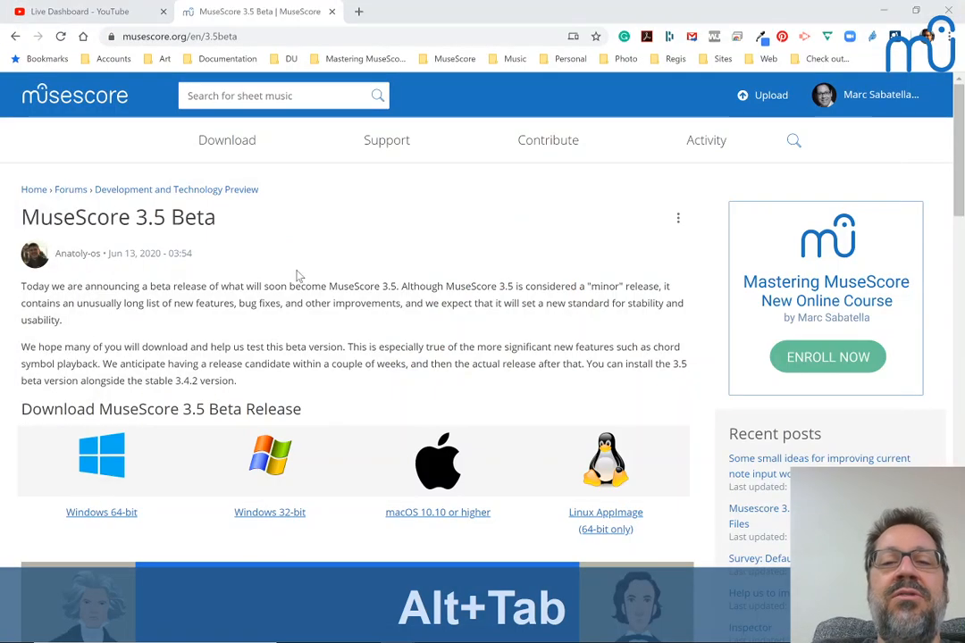
left_click(358, 15)
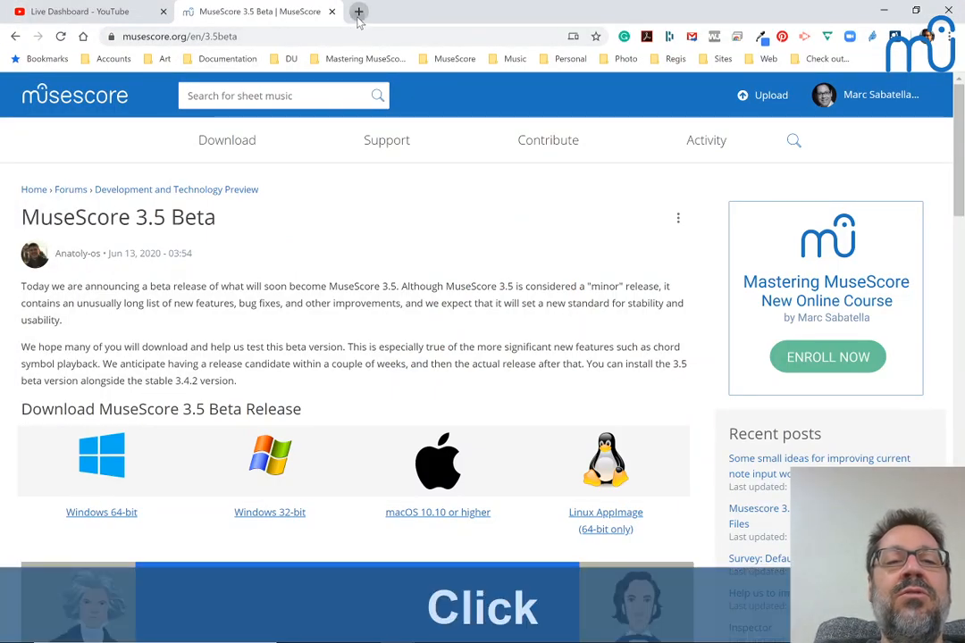
left_click(364, 59)
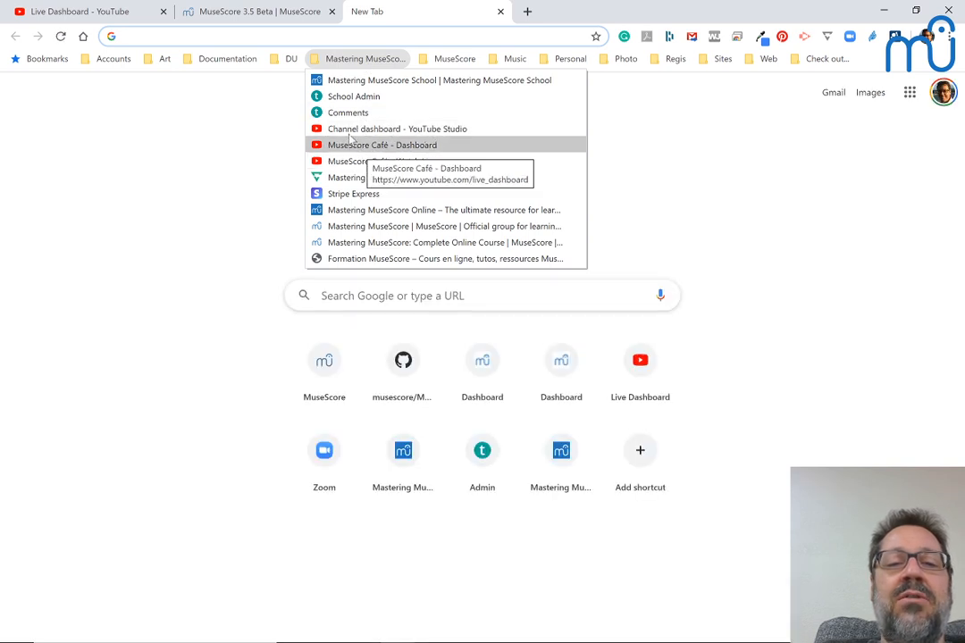
left_click(351, 130)
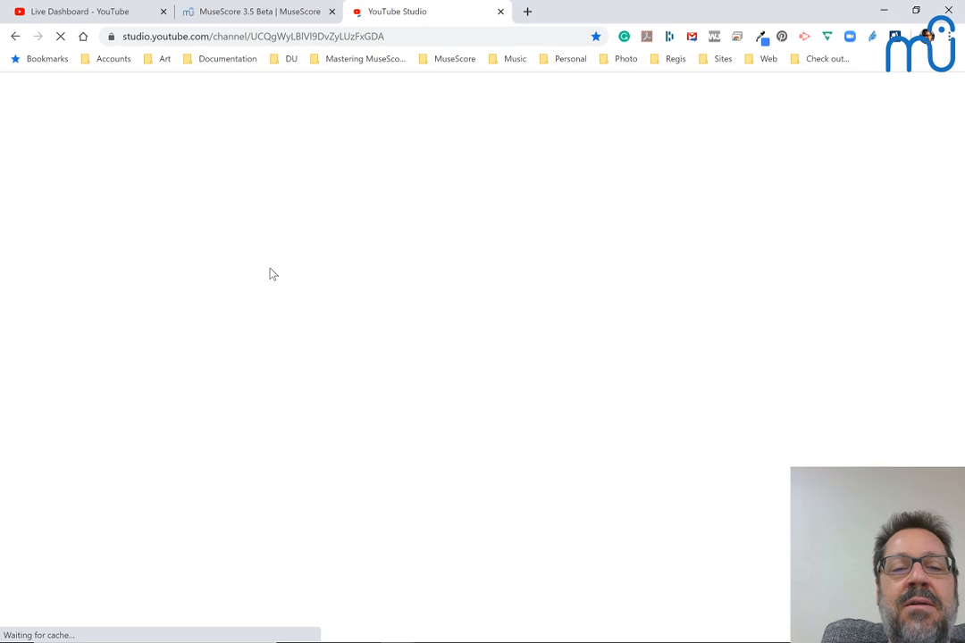
Examine the feature sections of the MuseScore 3.5 Beta announcement, from Instruments down to Accessibility and Other.
left_click(248, 14)
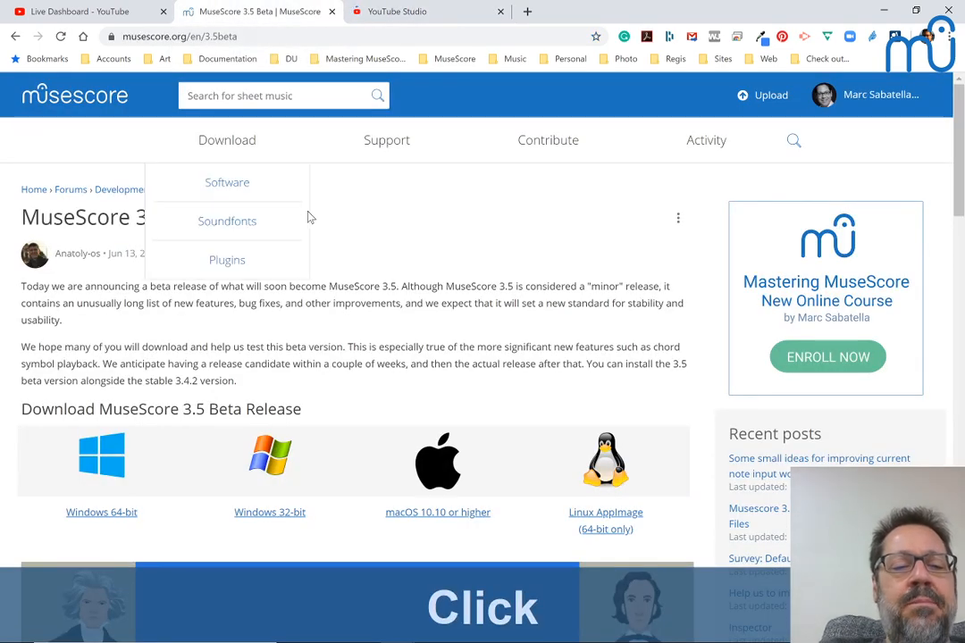
scroll(306, 215, "down", 5)
scroll(305, 204, "down", 5)
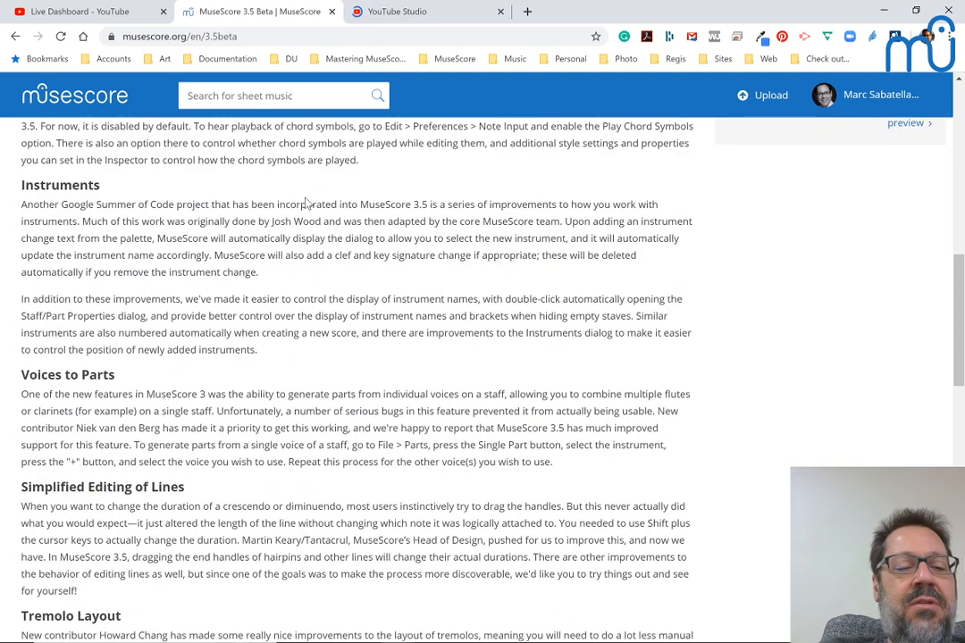
scroll(130, 351, "down", 5)
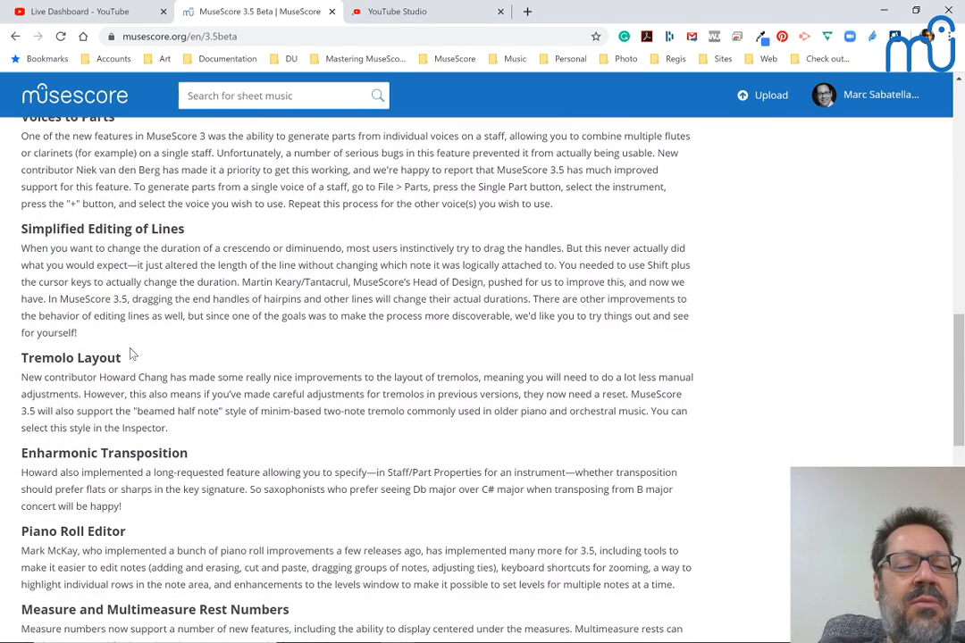
scroll(130, 348, "down", 2)
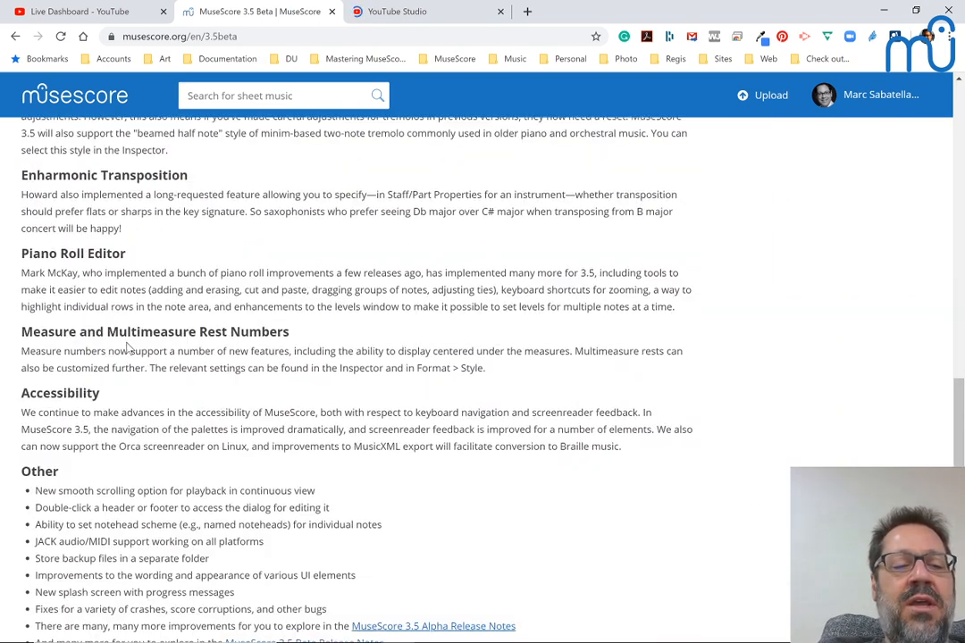
Return to YouTube Studio, reload the channel page and show the channel's live videos.
left_click(374, 14)
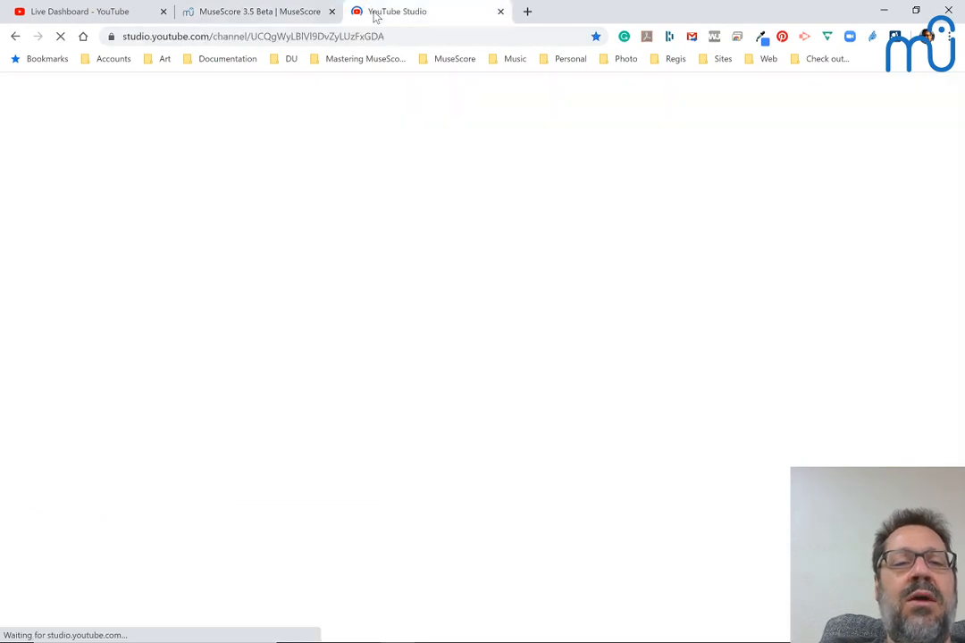
left_click(254, 36)
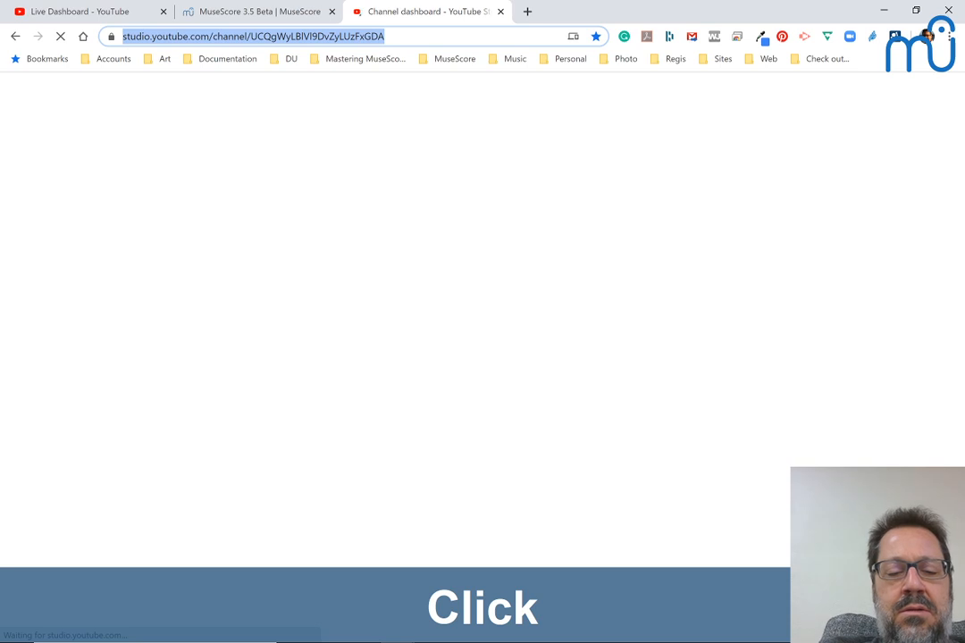
key("F5")
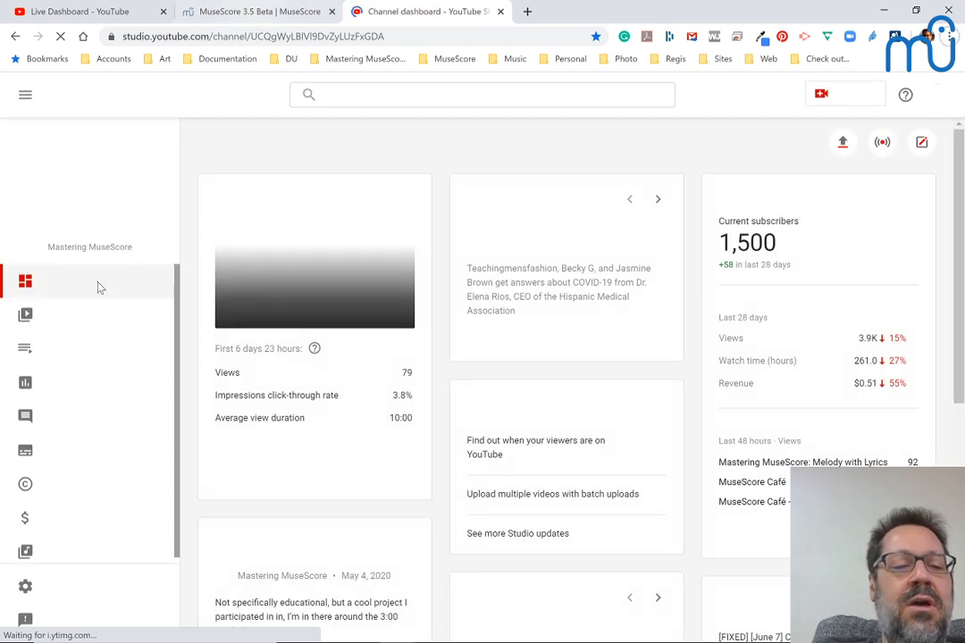
left_click(63, 328)
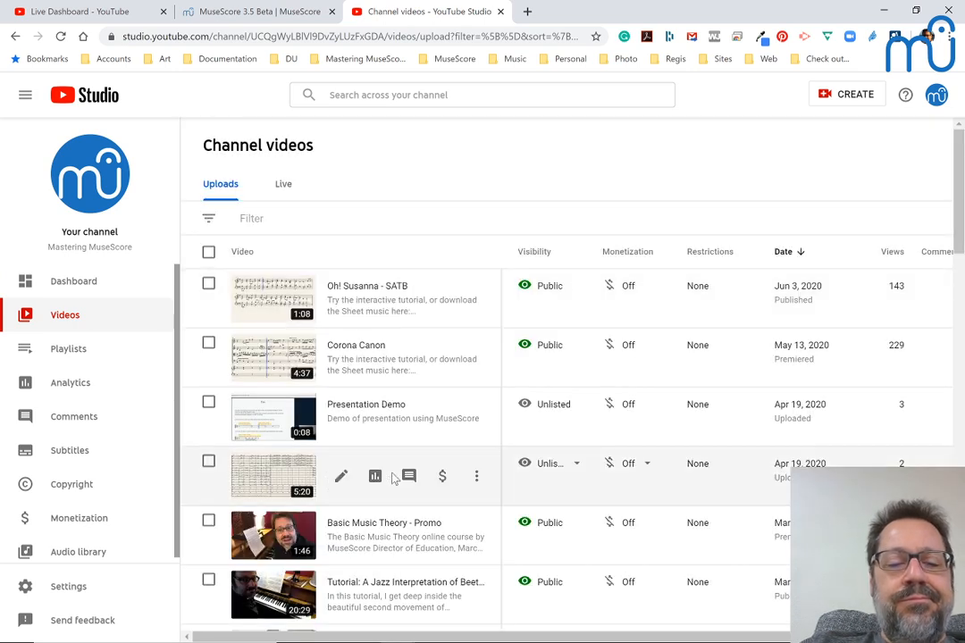
scroll(340, 455, "down", 1)
left_click(283, 147)
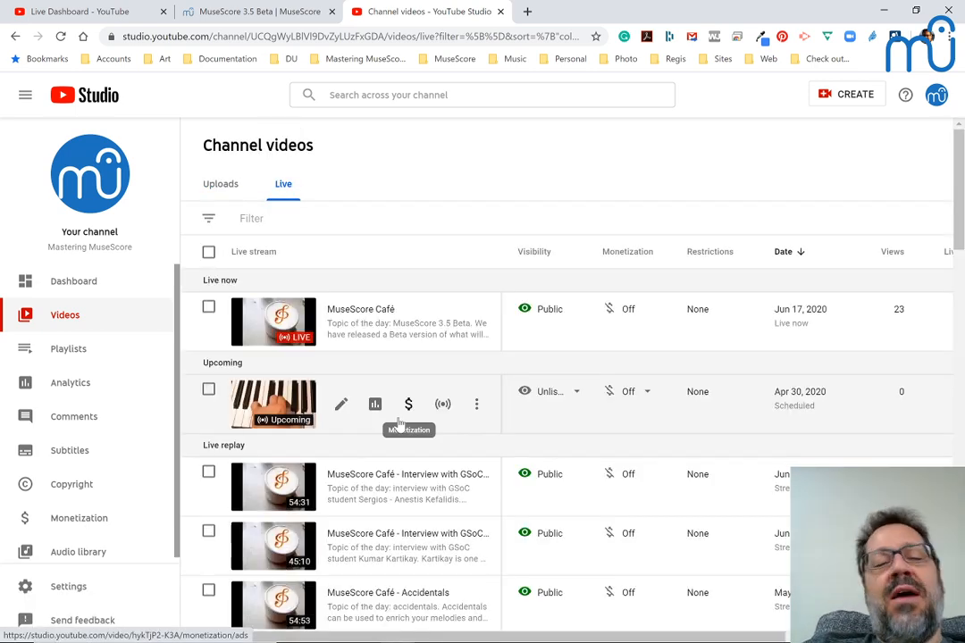
Copy the shareable link of the "MuseScore Café - MuseScore 3.5 Alpha" live replay.
scroll(409, 515, "down", 1)
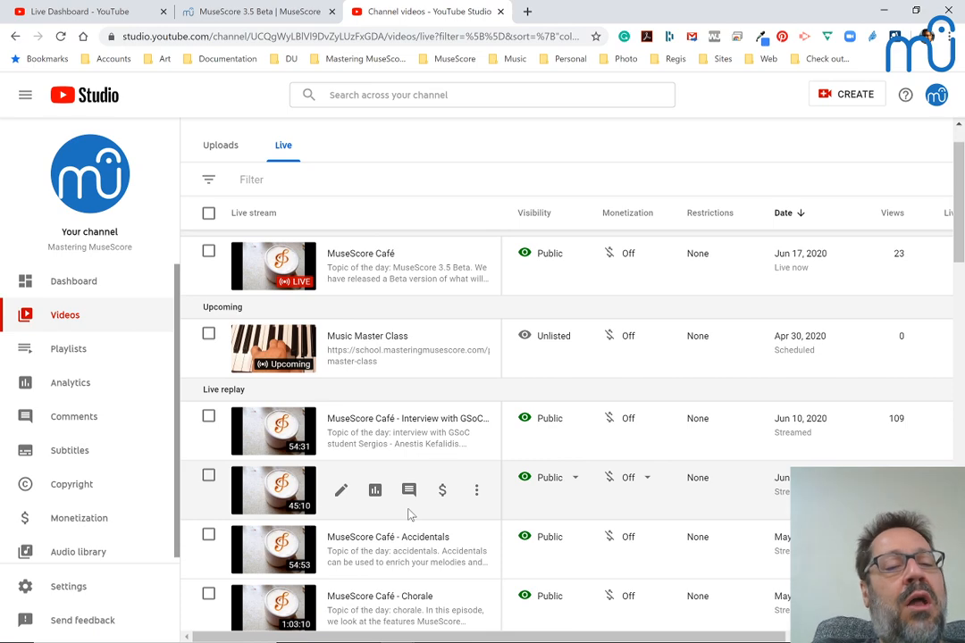
scroll(409, 515, "down", 1)
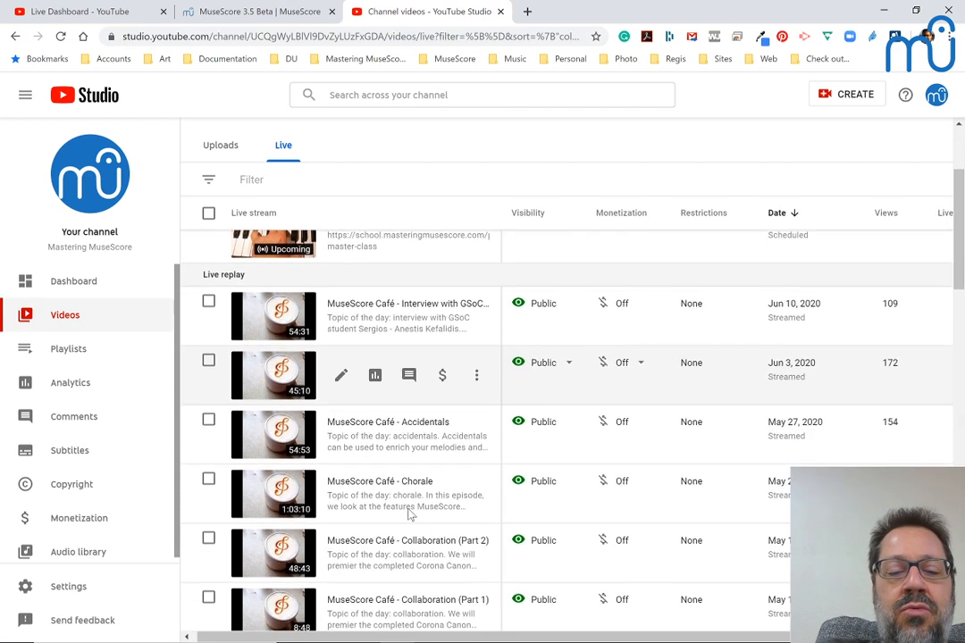
scroll(410, 515, "down", 2)
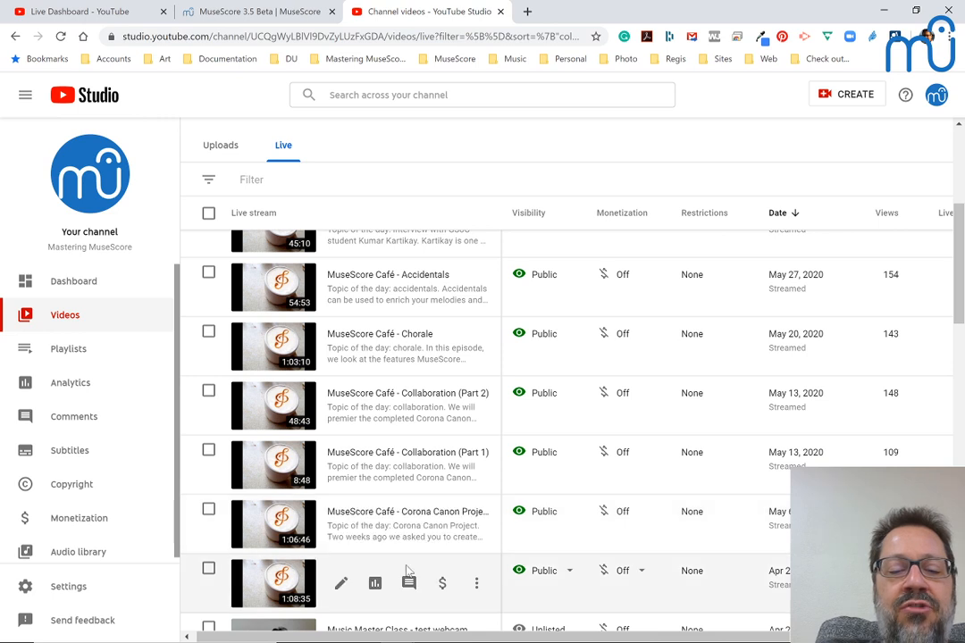
scroll(409, 571, "down", 1)
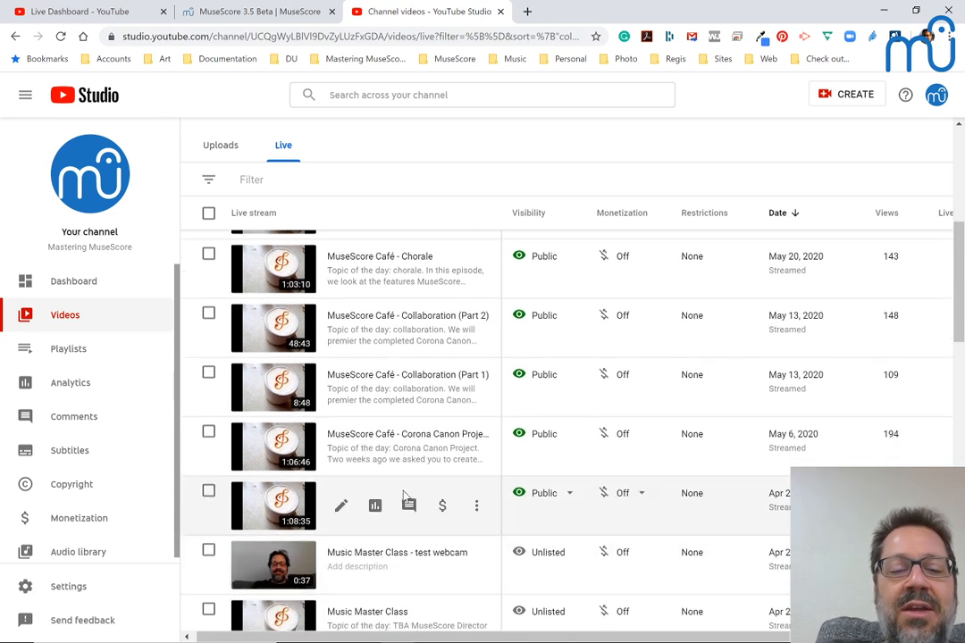
left_click(478, 515)
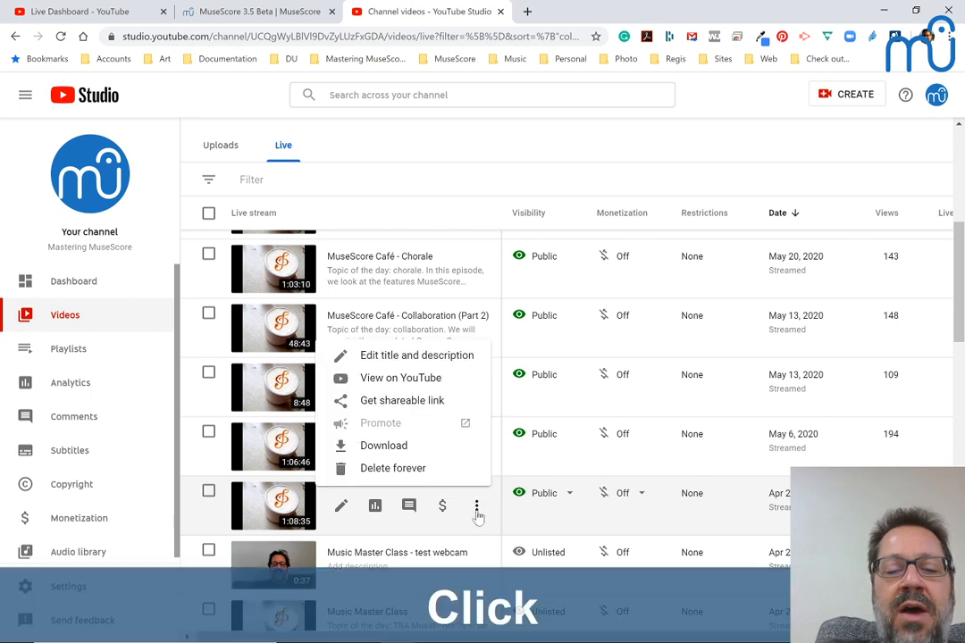
left_click(382, 401)
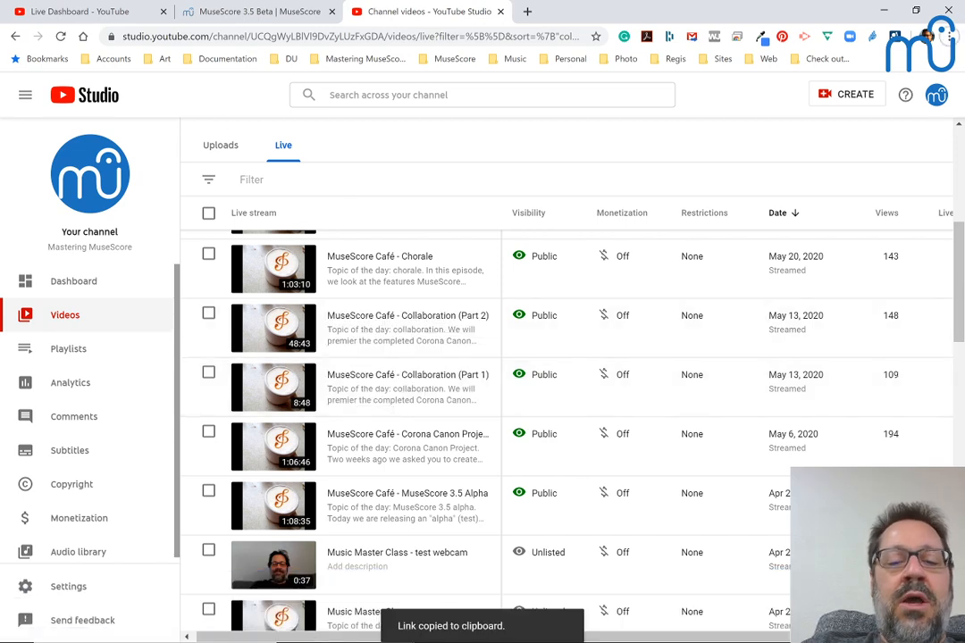
Post the message "Alpha cafe:" followed by the copied video link in the stream's live chat.
left_click(100, 14)
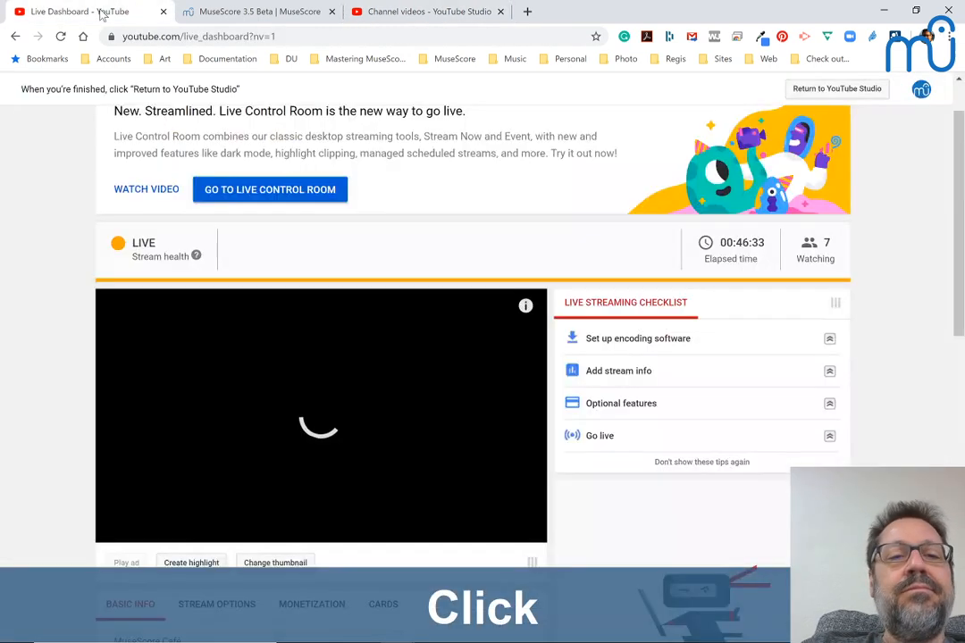
key("alt+Tab")
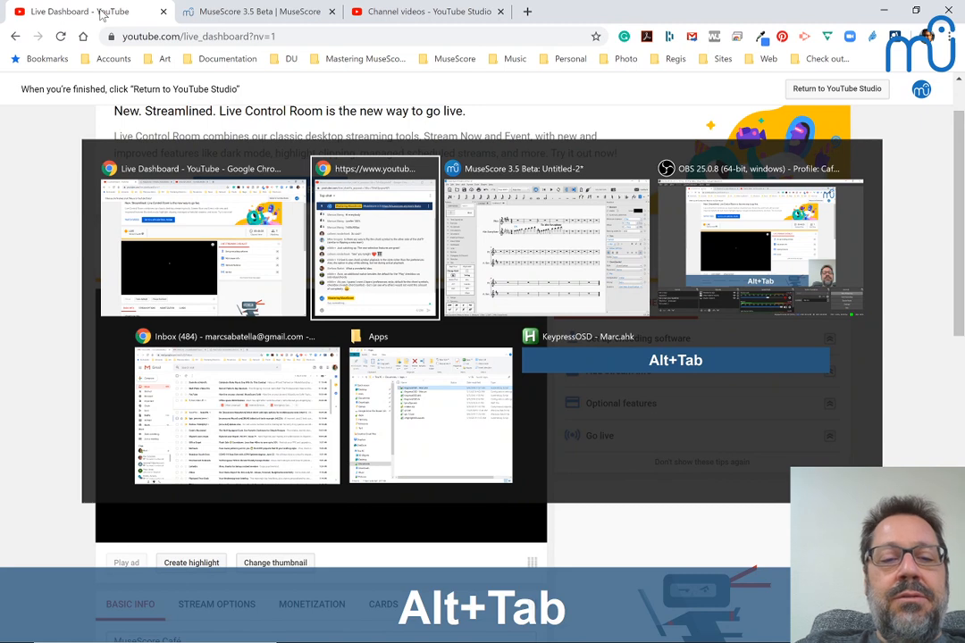
left_click(393, 300)
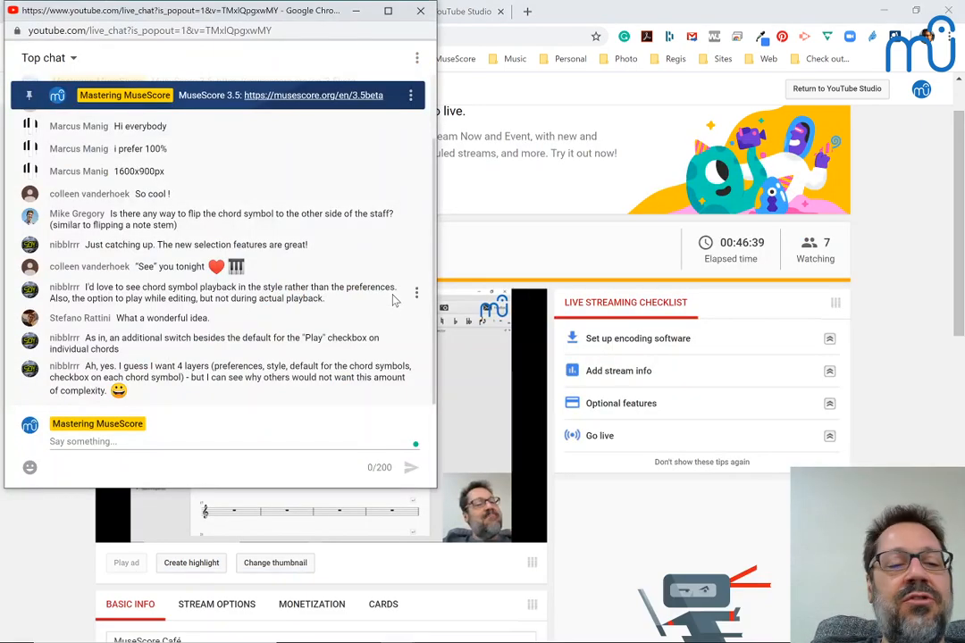
left_click(190, 451)
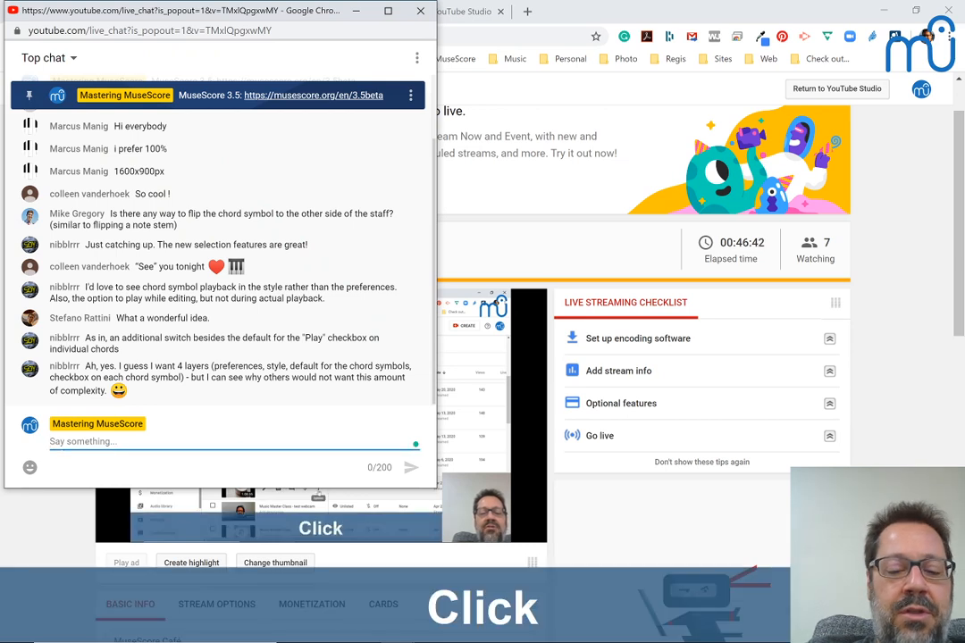
type("Alp")
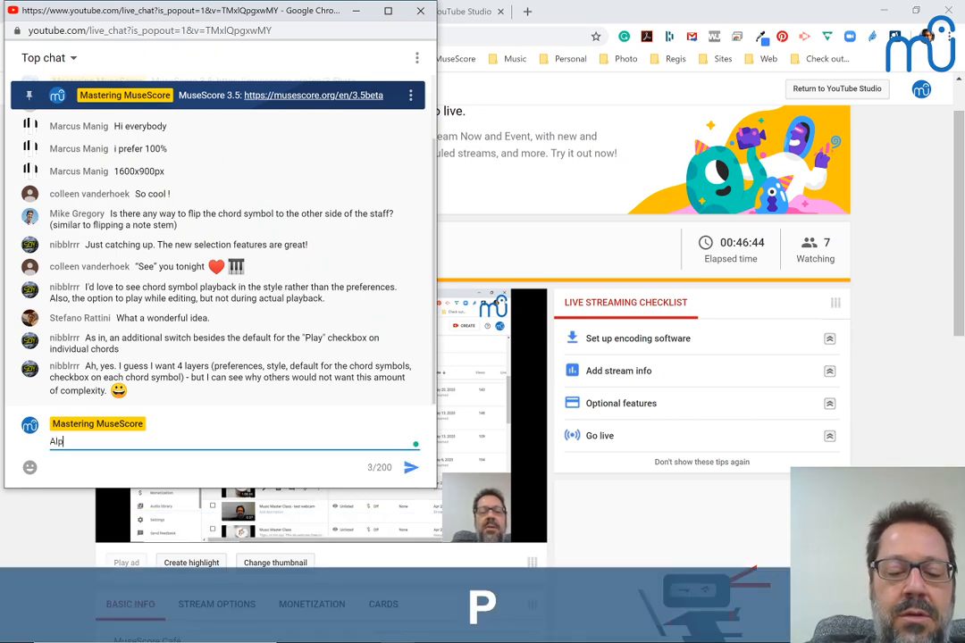
type("ha c")
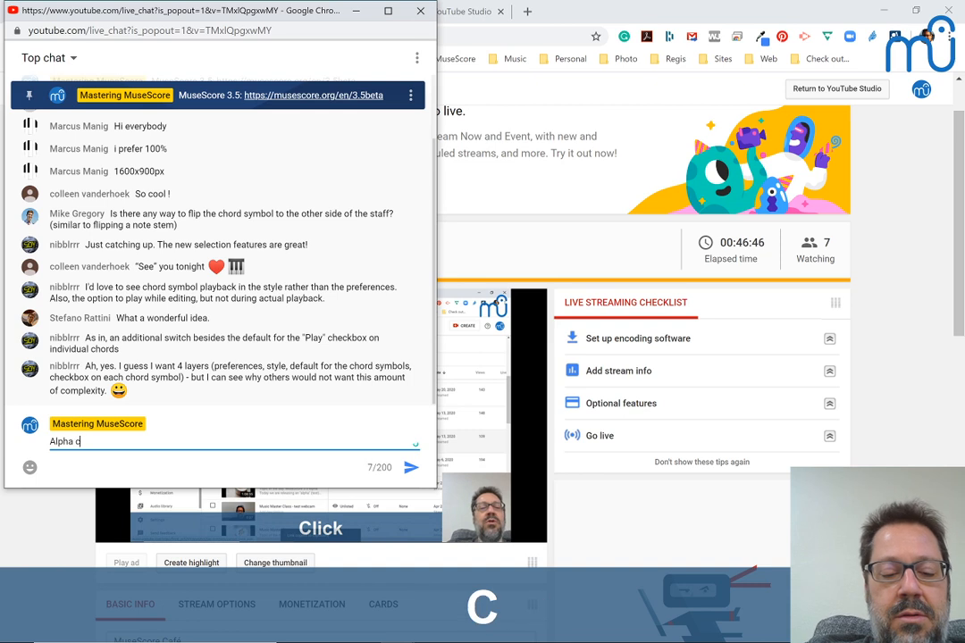
type("afe:")
key("ctrl+v")
key("Return")
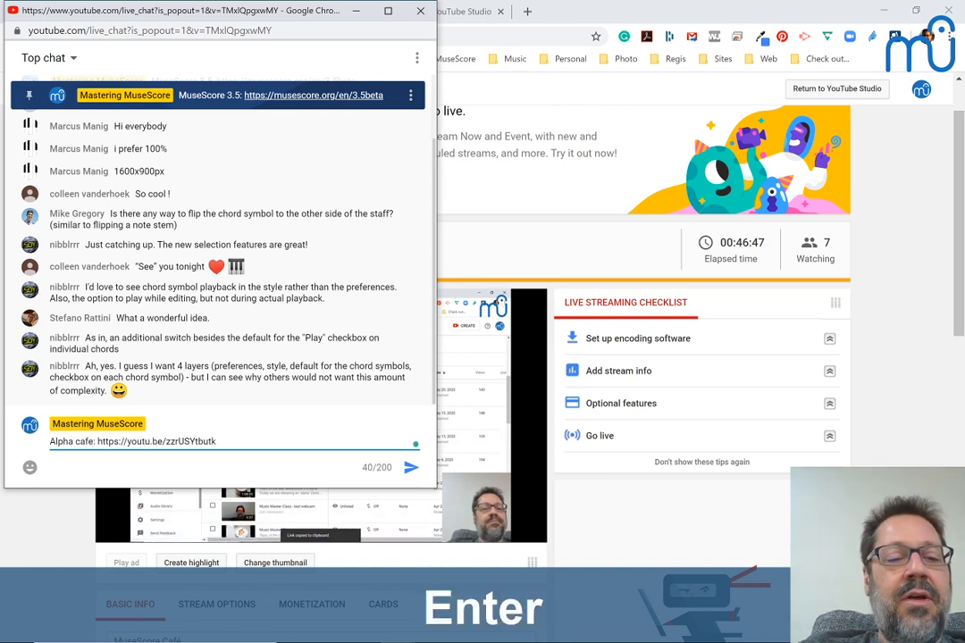
Switch back to the MuseScore score and check the live chat for new viewer messages.
key("alt+Tab")
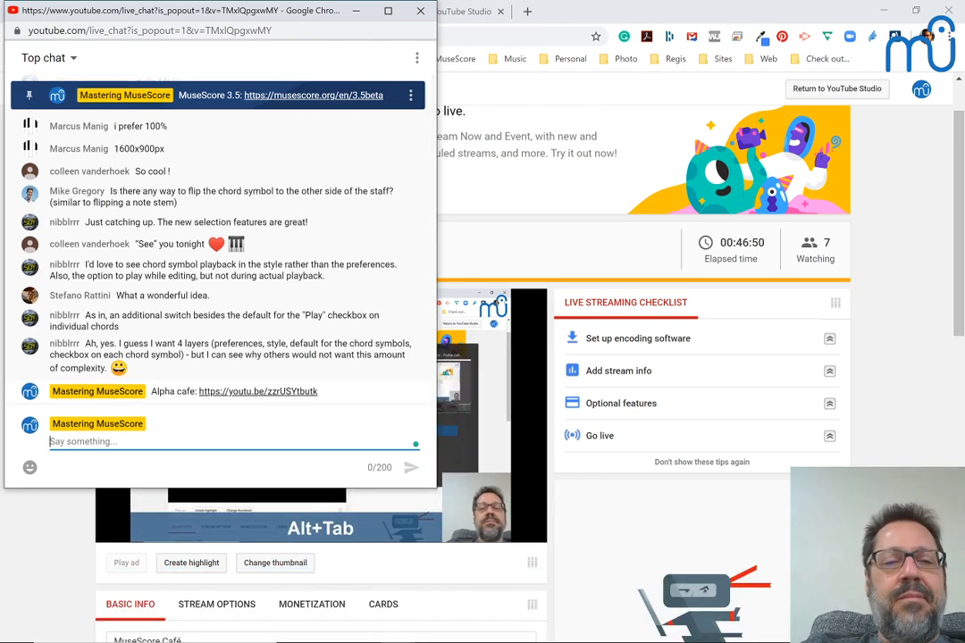
key("alt+Tab")
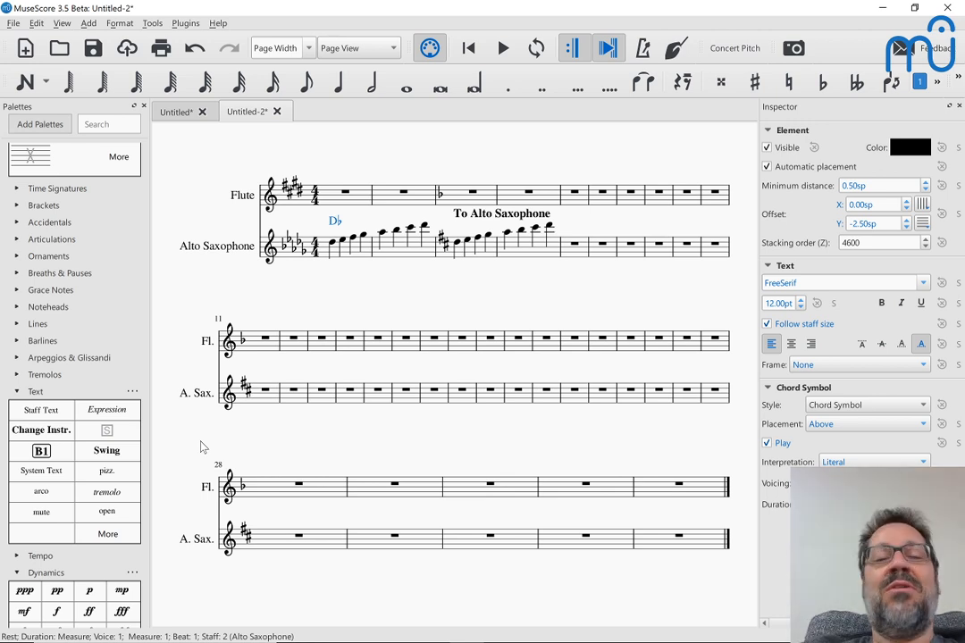
key("alt+Tab")
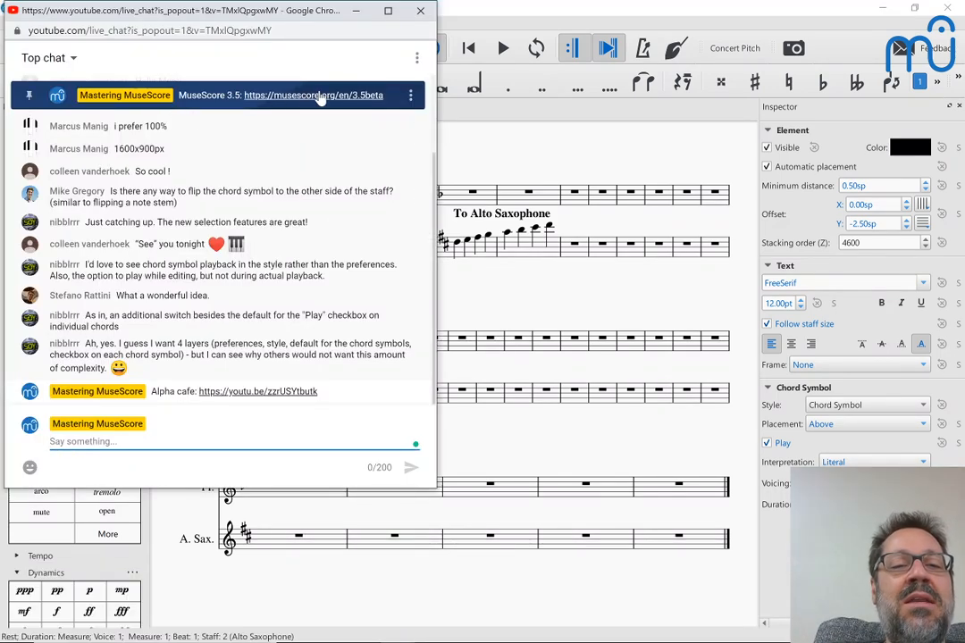
key("alt+Tab")
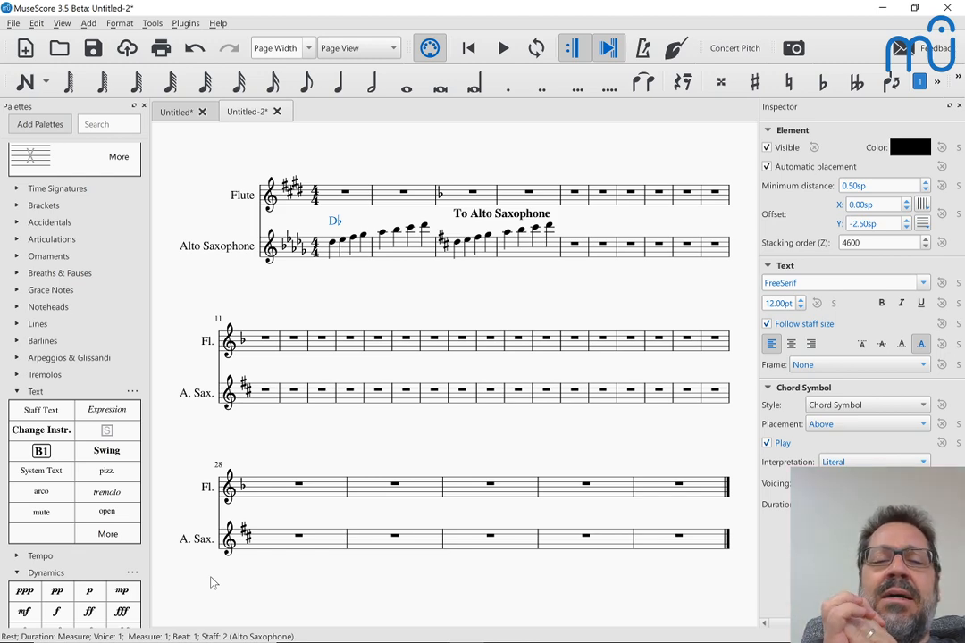
View the Add stream info and Optional features tips on the YouTube Live Dashboard, then return to the MuseScore score.
key("alt+Tab")
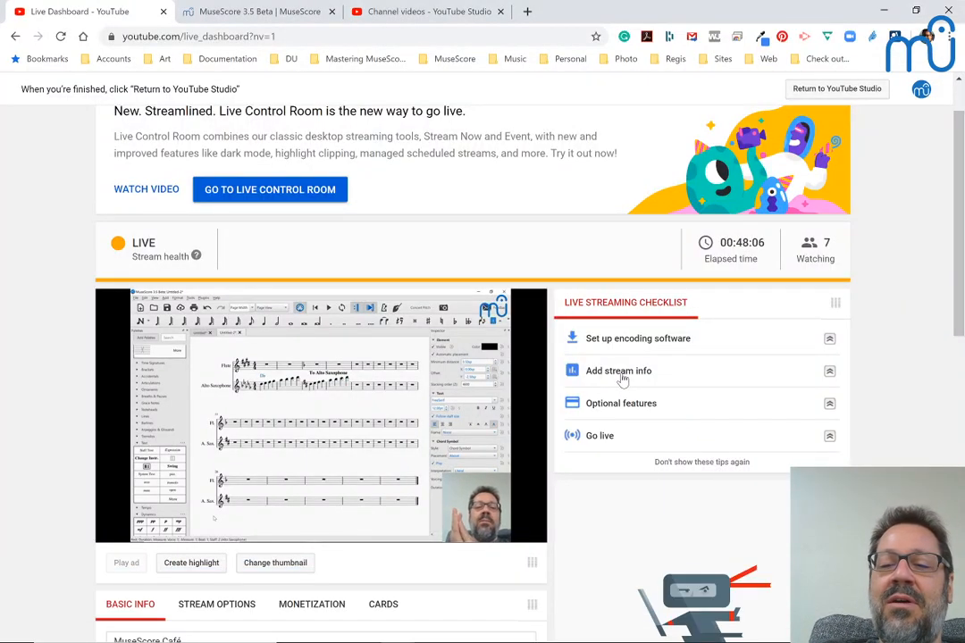
left_click(829, 372)
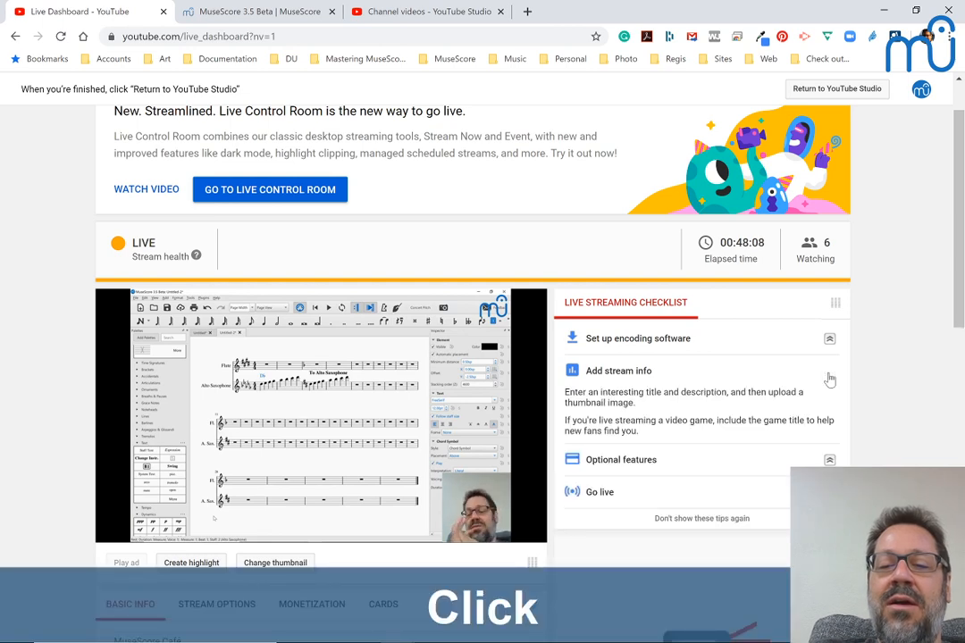
left_click(829, 460)
scroll(829, 460, "down", 2)
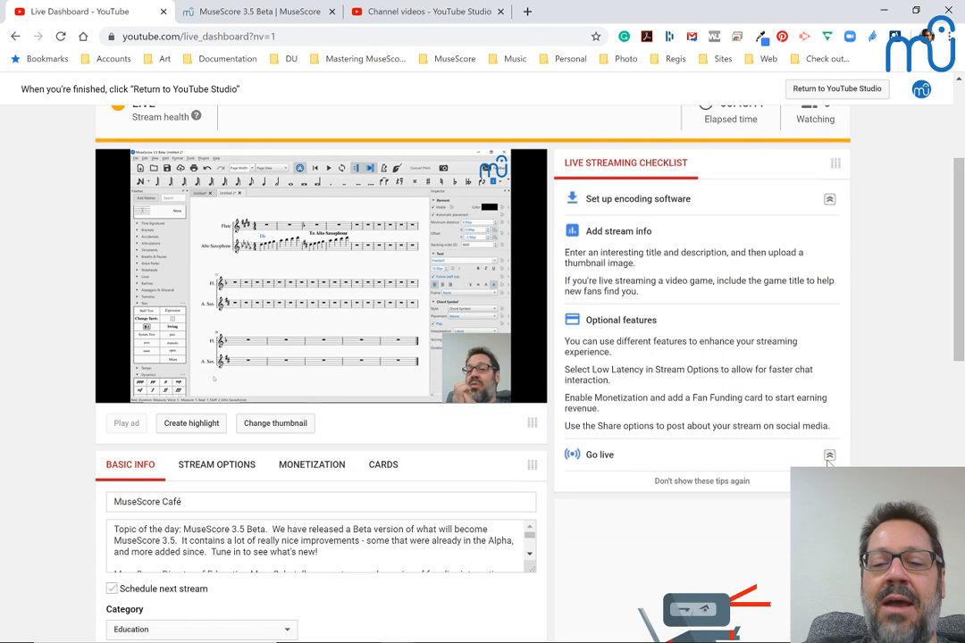
key("alt+Tab")
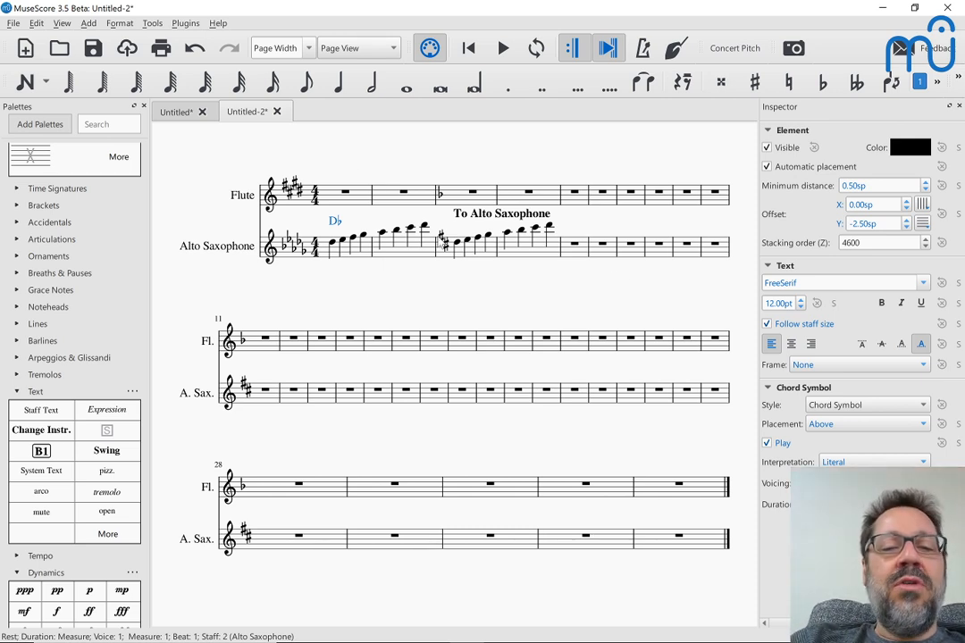
Turn on multimeasure rests, set the Flute rest's number position to 0.00sp, and save that position as the style default.
key("m")
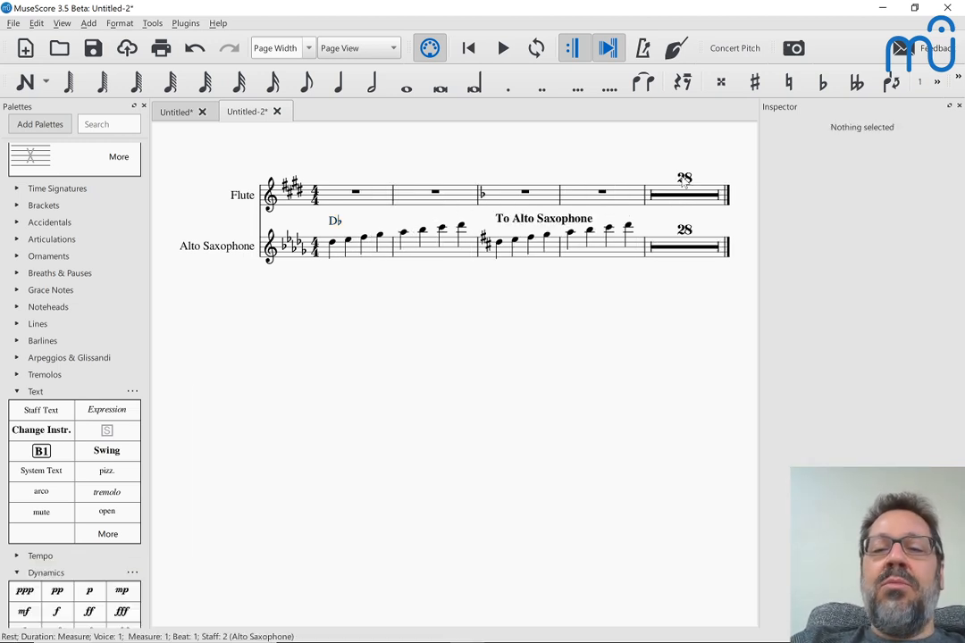
left_click(685, 183)
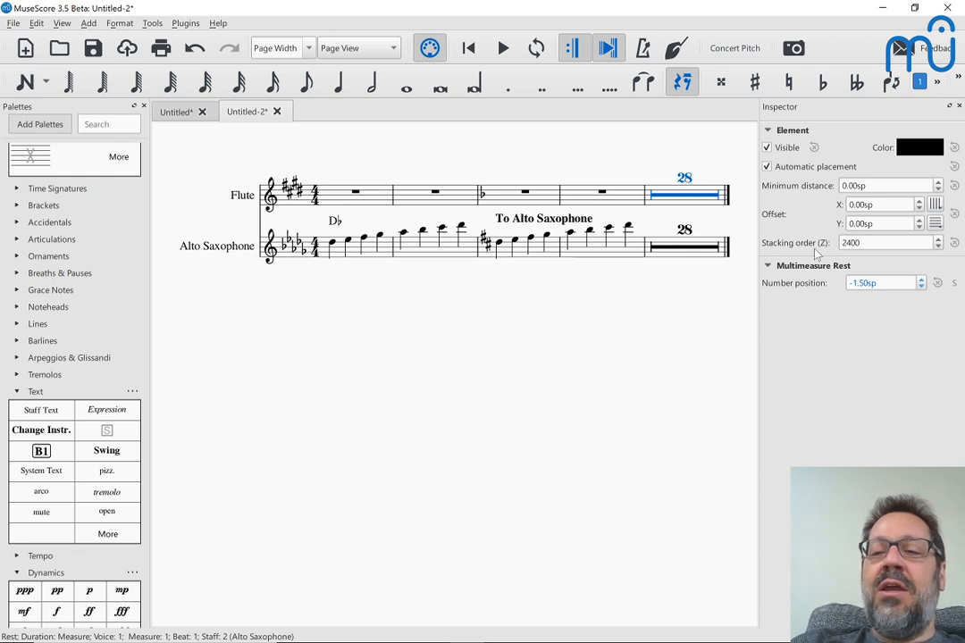
left_click(878, 283)
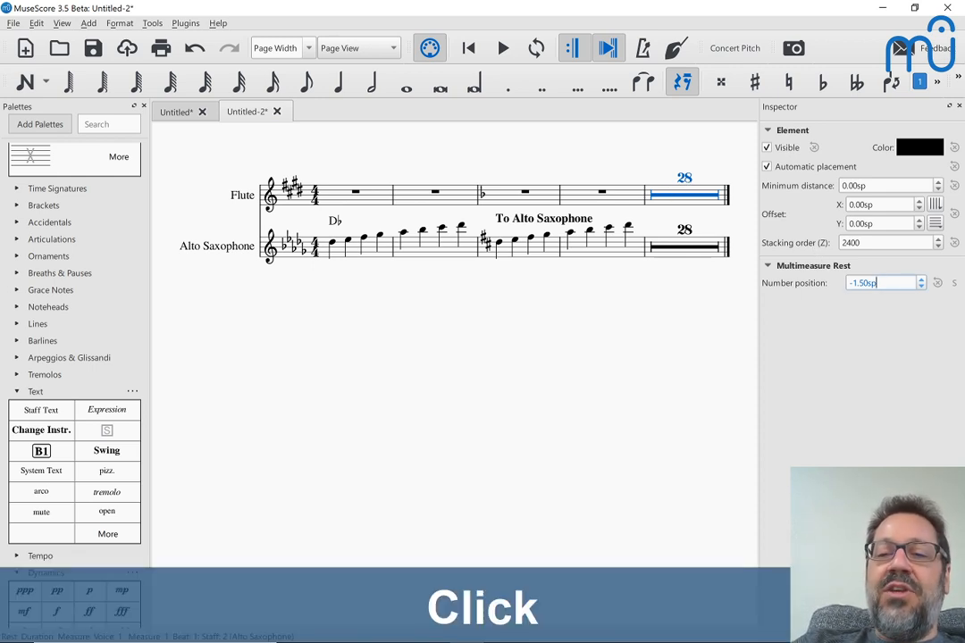
key("Up")
key("Up")
key("Up")
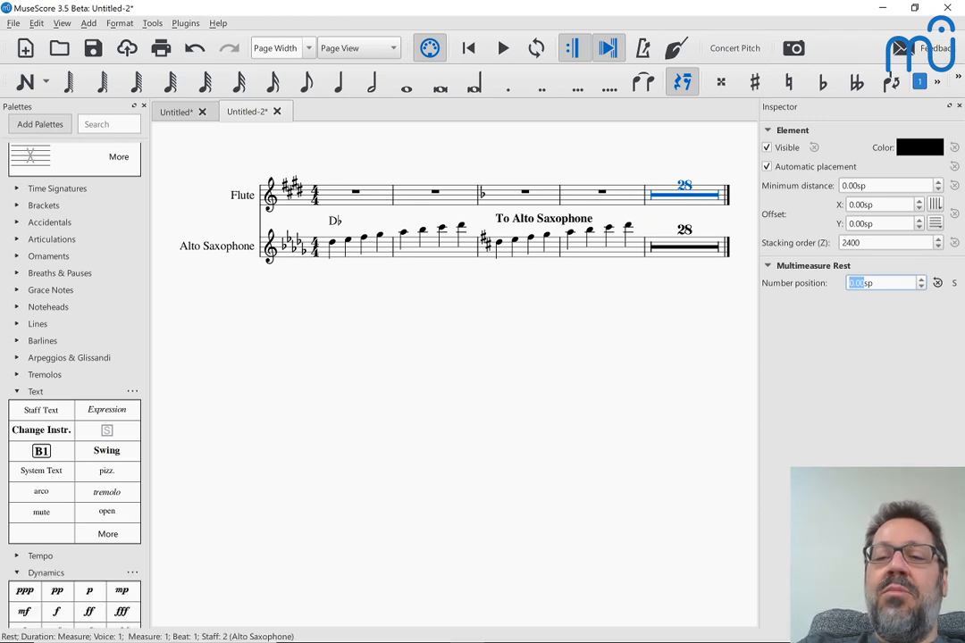
left_click(955, 284)
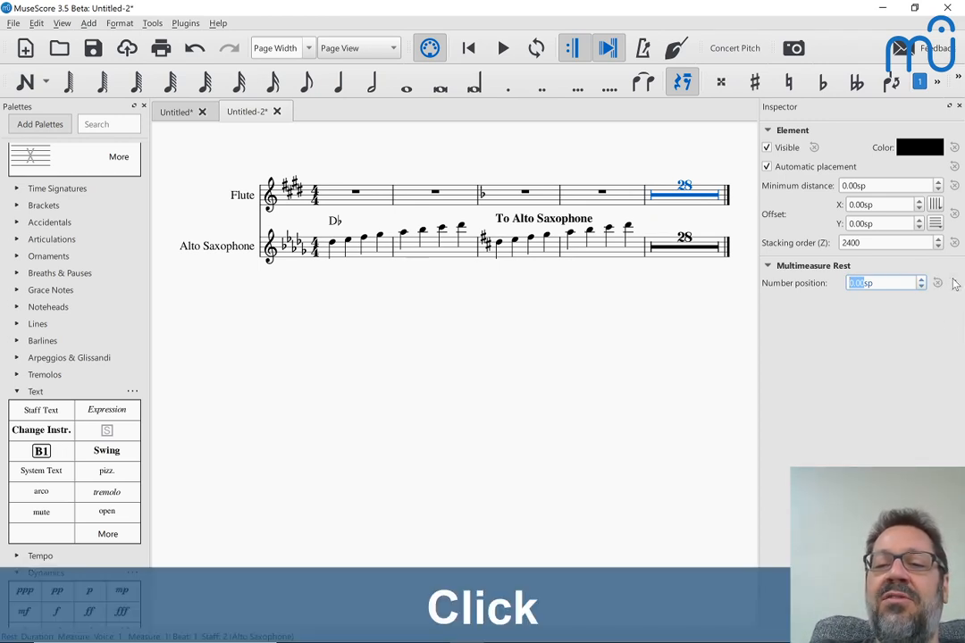
Set the Alto Saxophone multimeasure rest's number position to 4.00sp, below the rest, and save it as the style default.
left_click(686, 238)
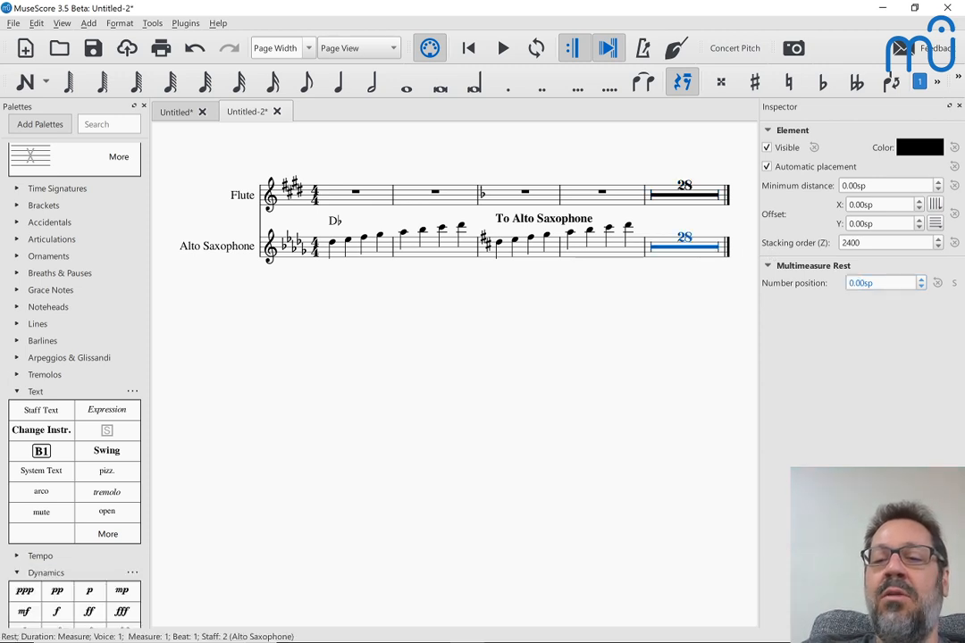
key("Up")
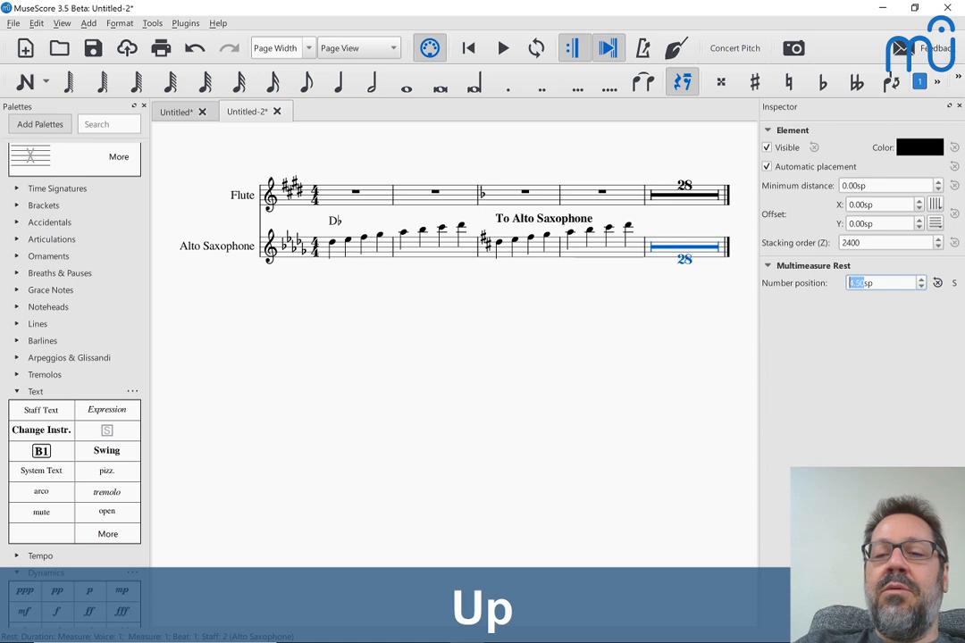
key("Down")
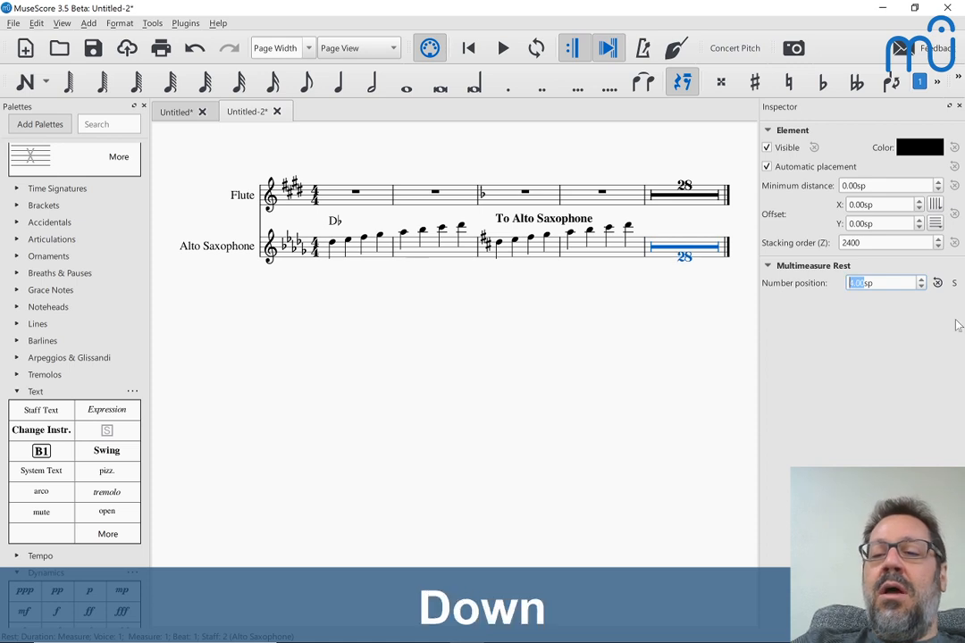
left_click(954, 284)
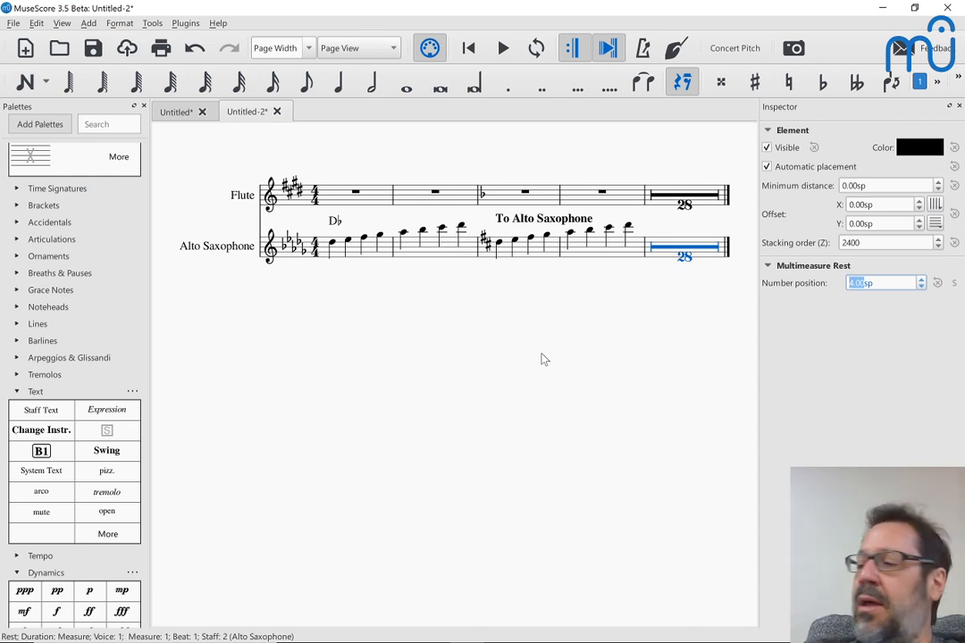
Check the live stream on the YouTube Live Dashboard and switch back to the MuseScore score.
key("alt+Tab")
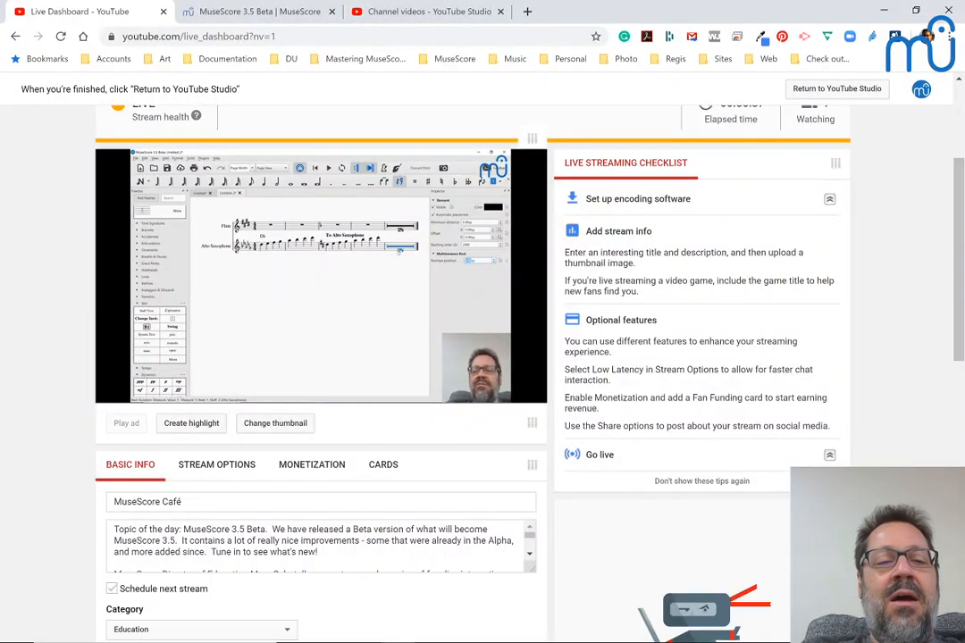
key("alt+Tab")
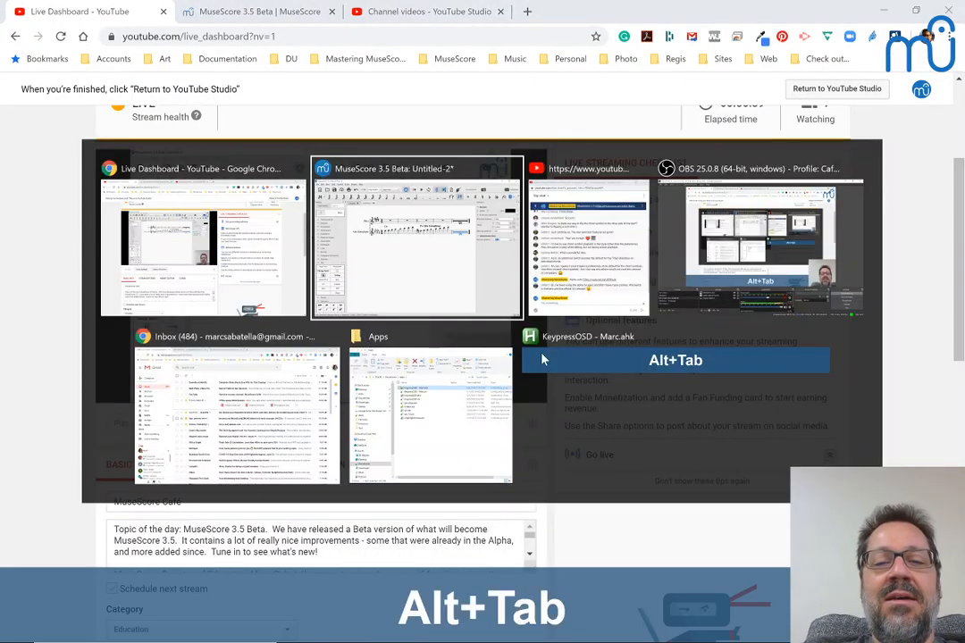